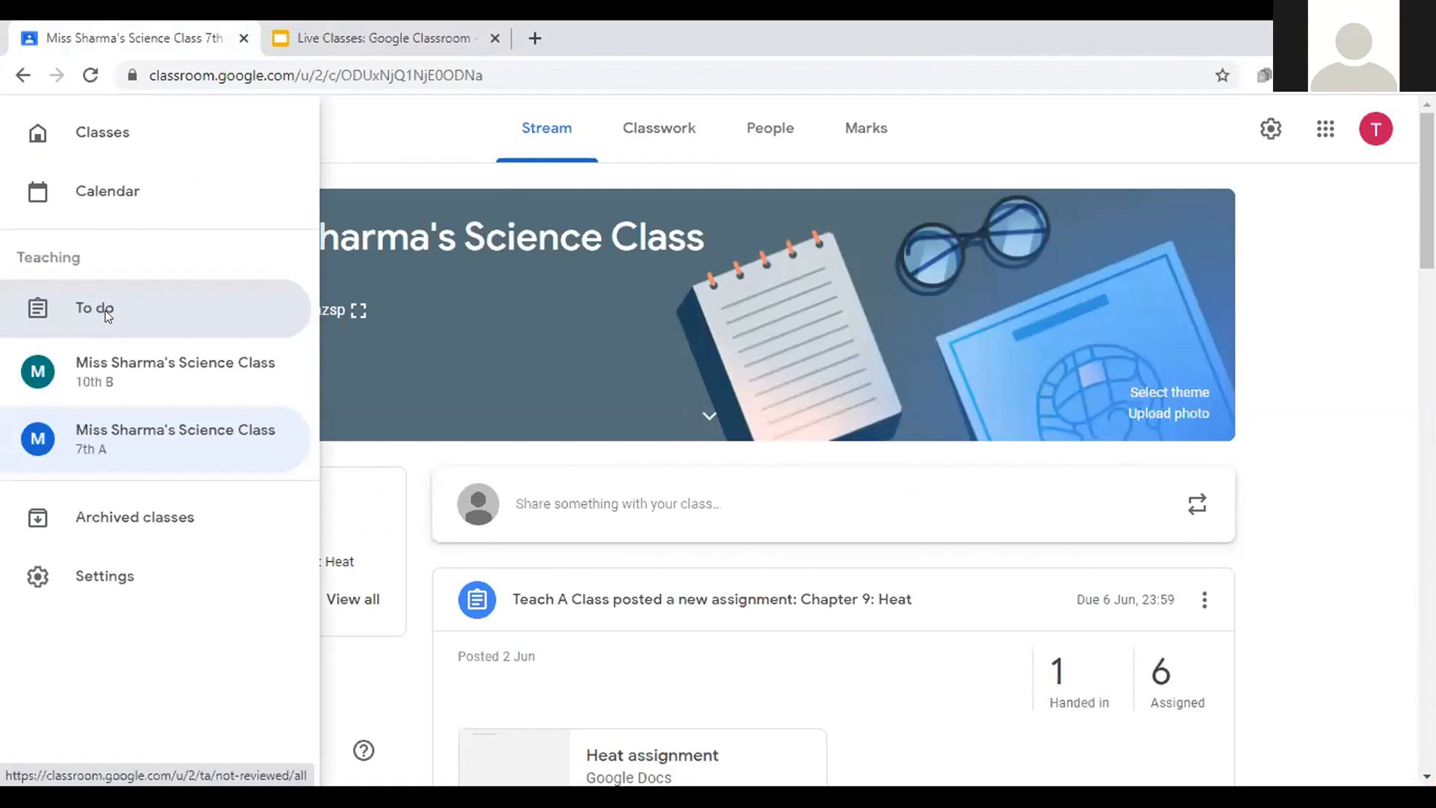
Step: Open the End of Chapter Test submissions from the to-do list and look through the handed-in and assigned students
left_click(107, 314)
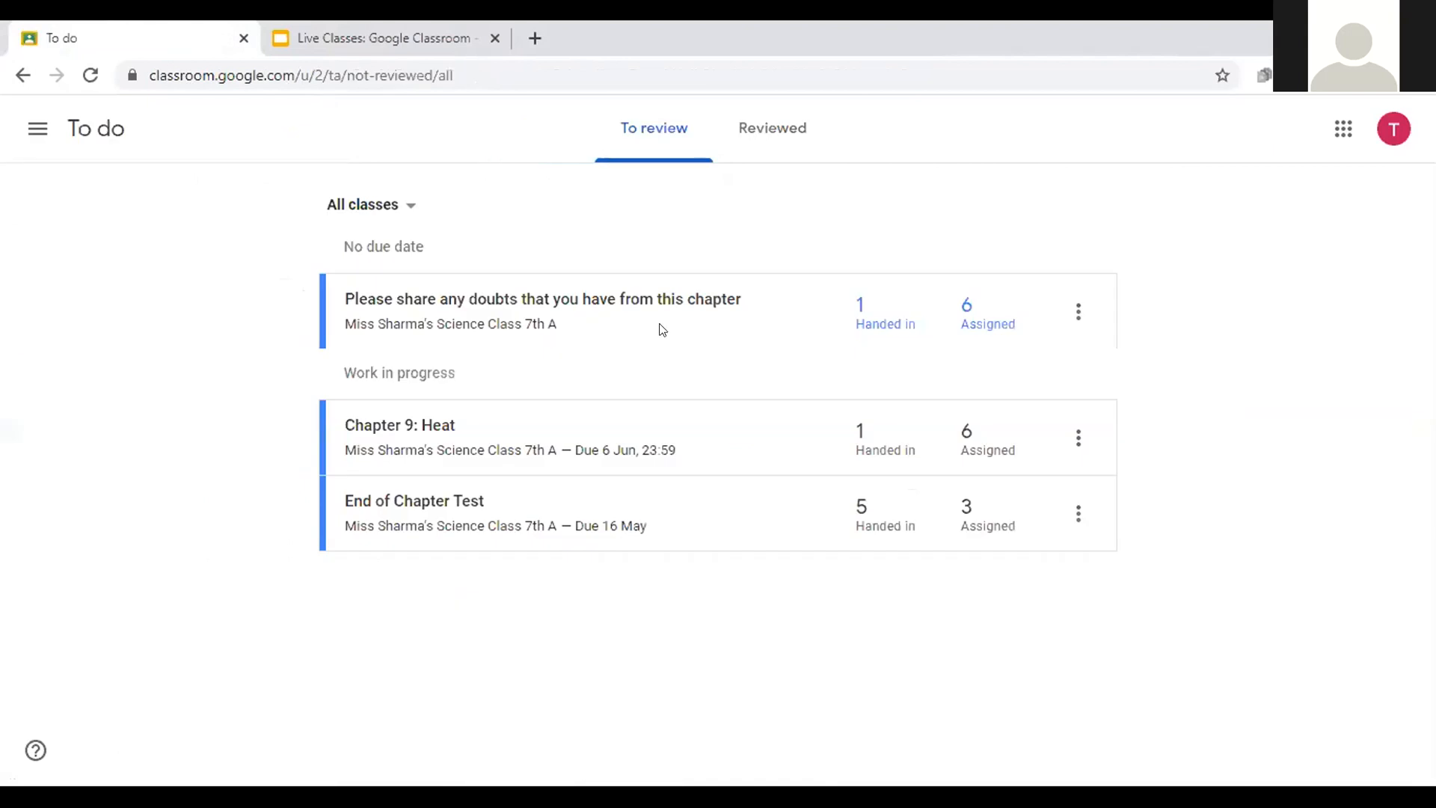
left_click(865, 526)
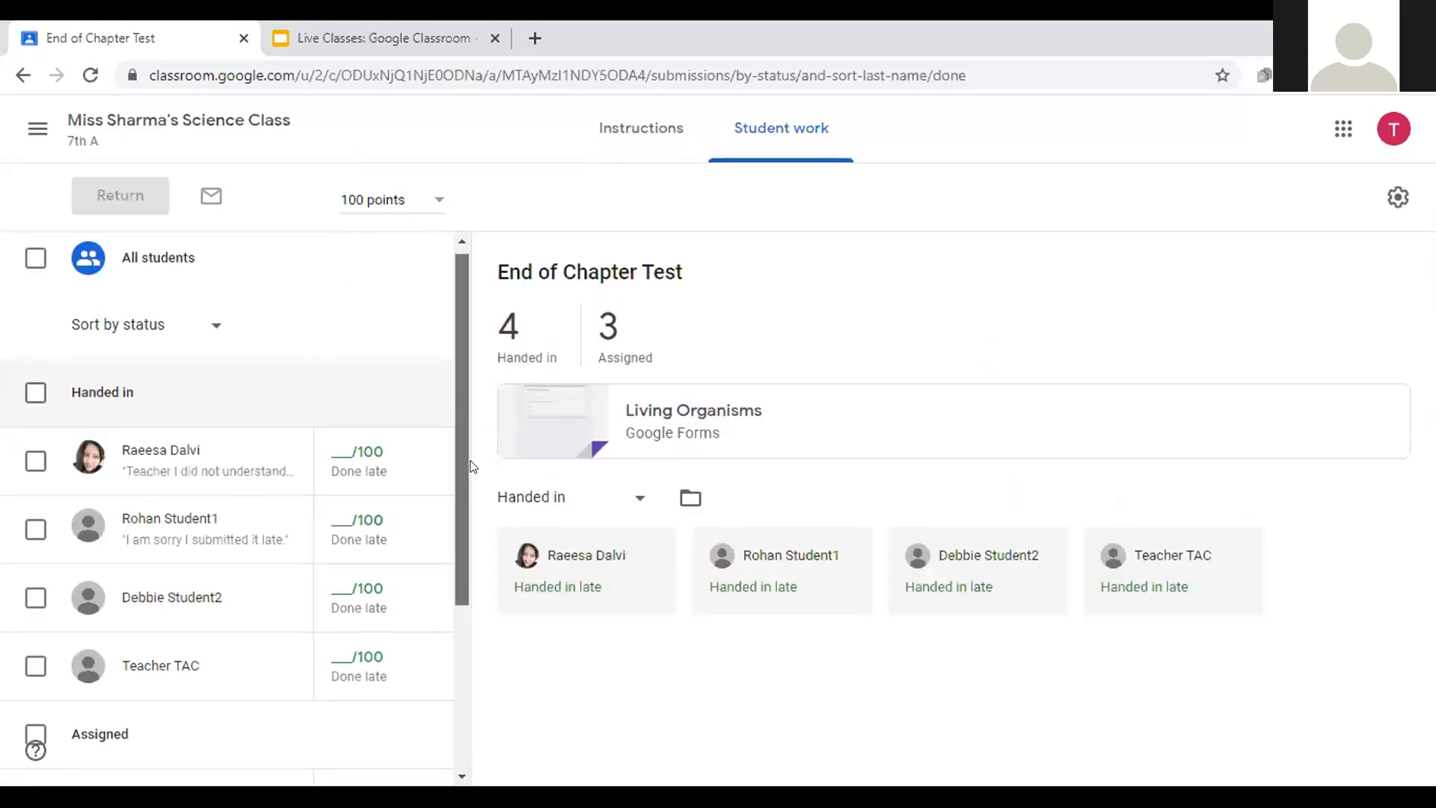
scroll(448, 479, "down", 2)
scroll(486, 596, "down", 2)
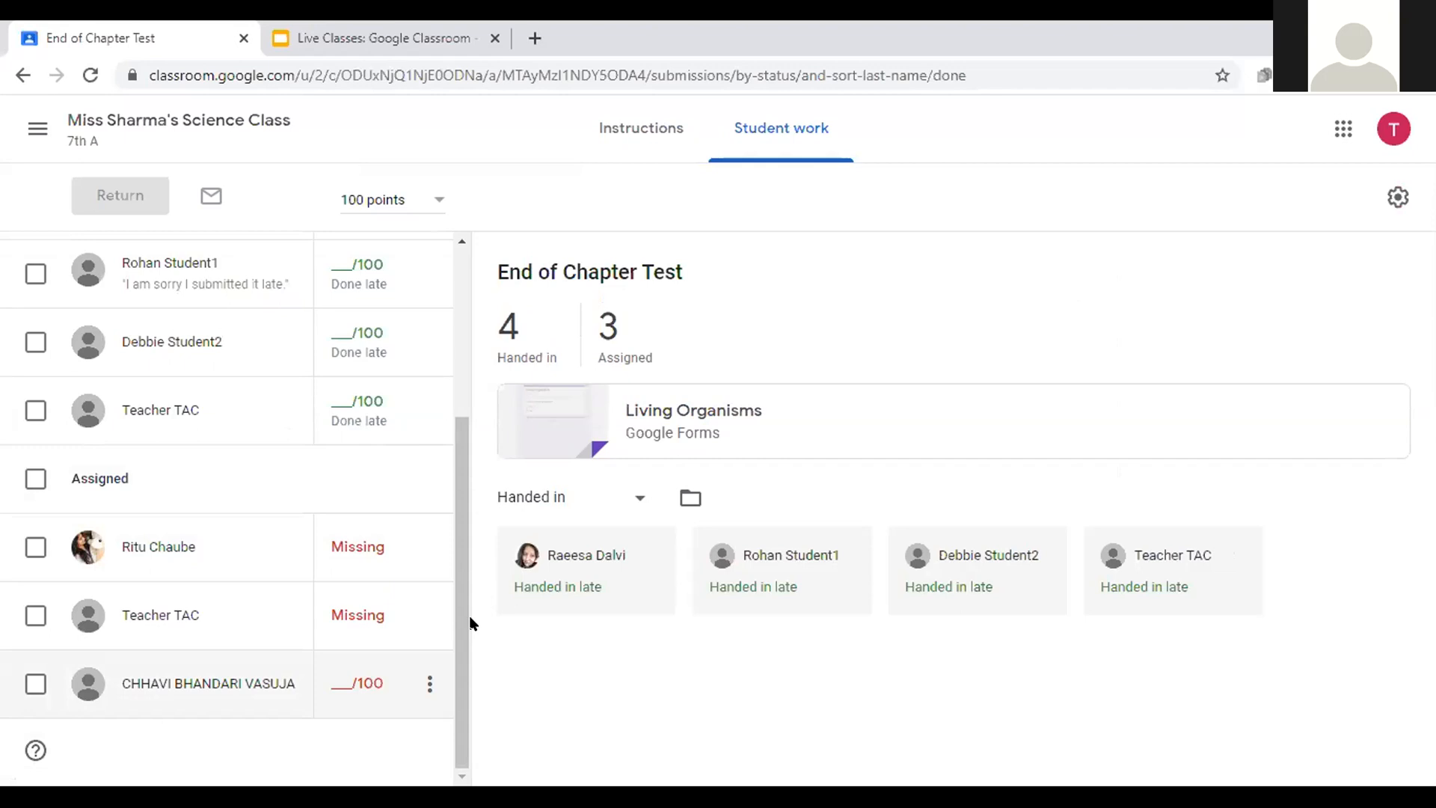
scroll(468, 616, "up", 3)
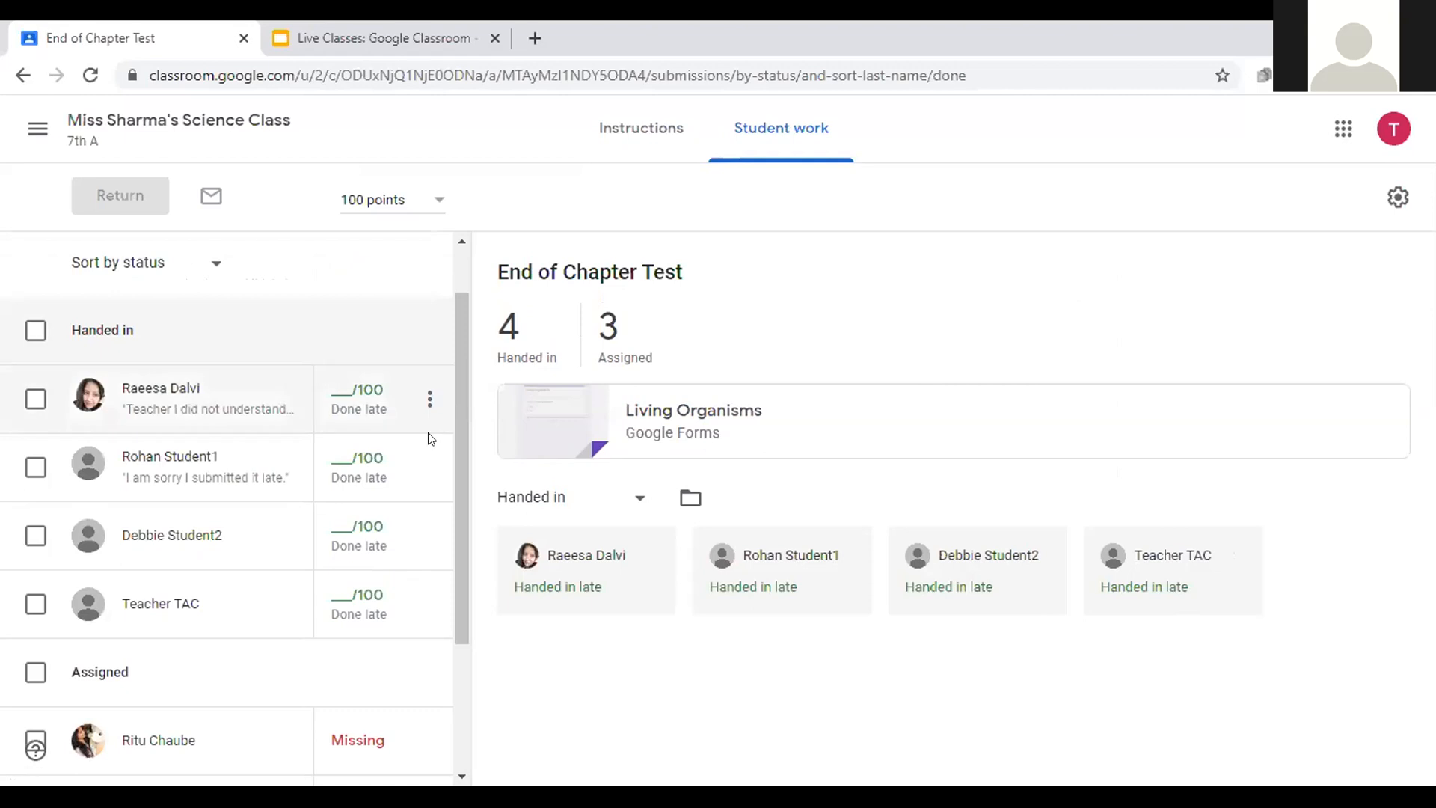
Step: Enter draft marks of 50 for the first handed-in student and 80 for the second
left_click(340, 388)
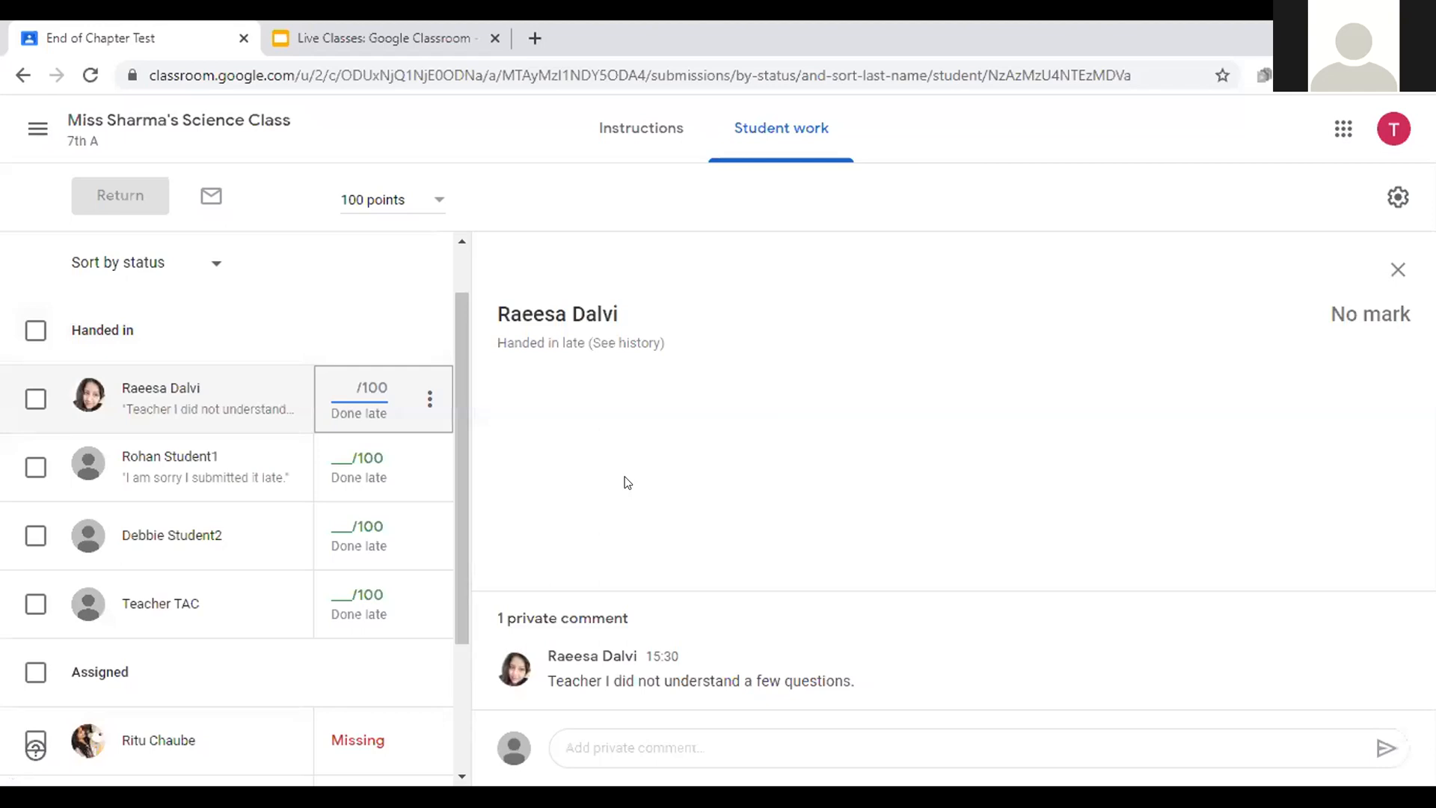
type("50")
left_click(336, 454)
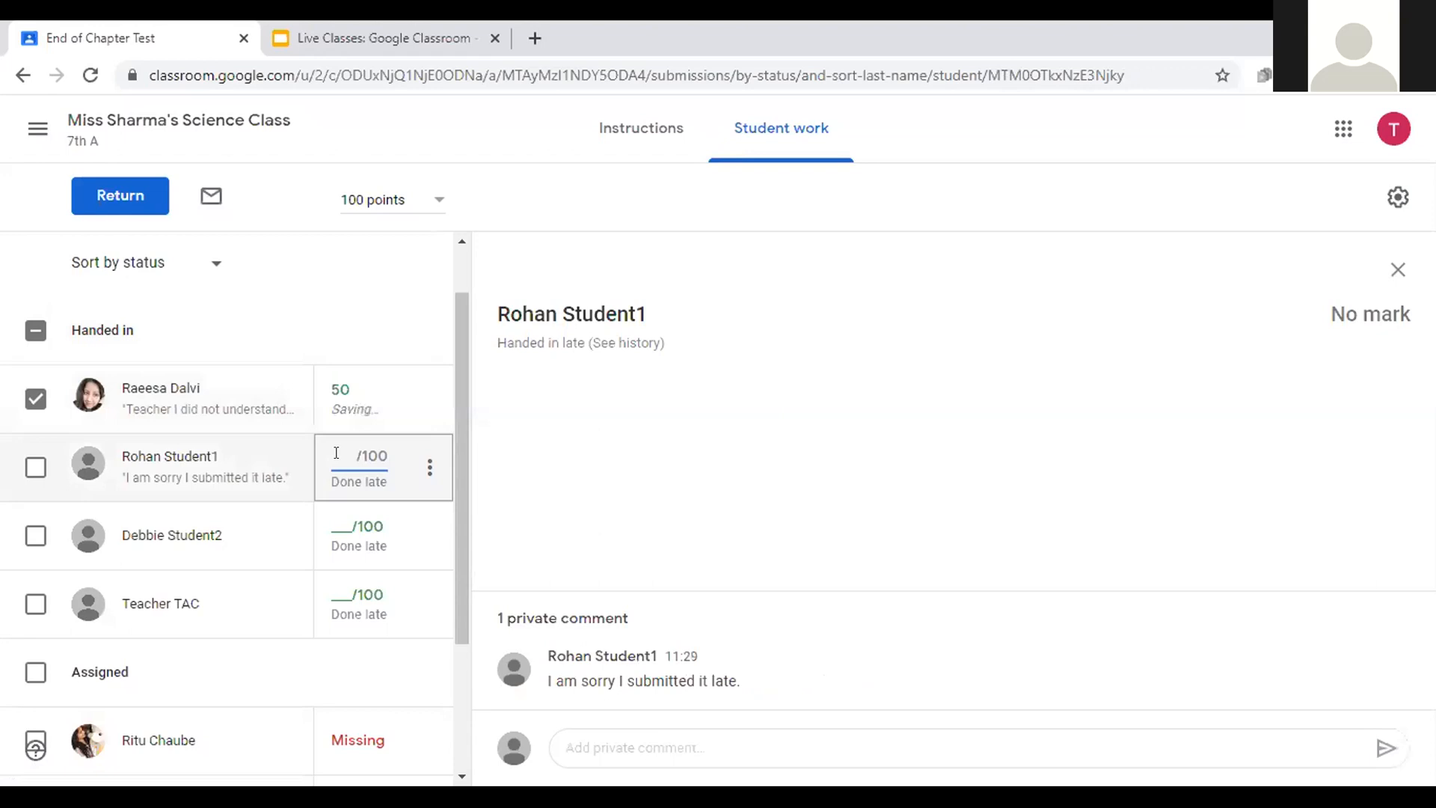
type("80")
Step: Reply to the first handed-in student's private comment with "I will reach out to you by 10.30 am tomorrow."
left_click(267, 396)
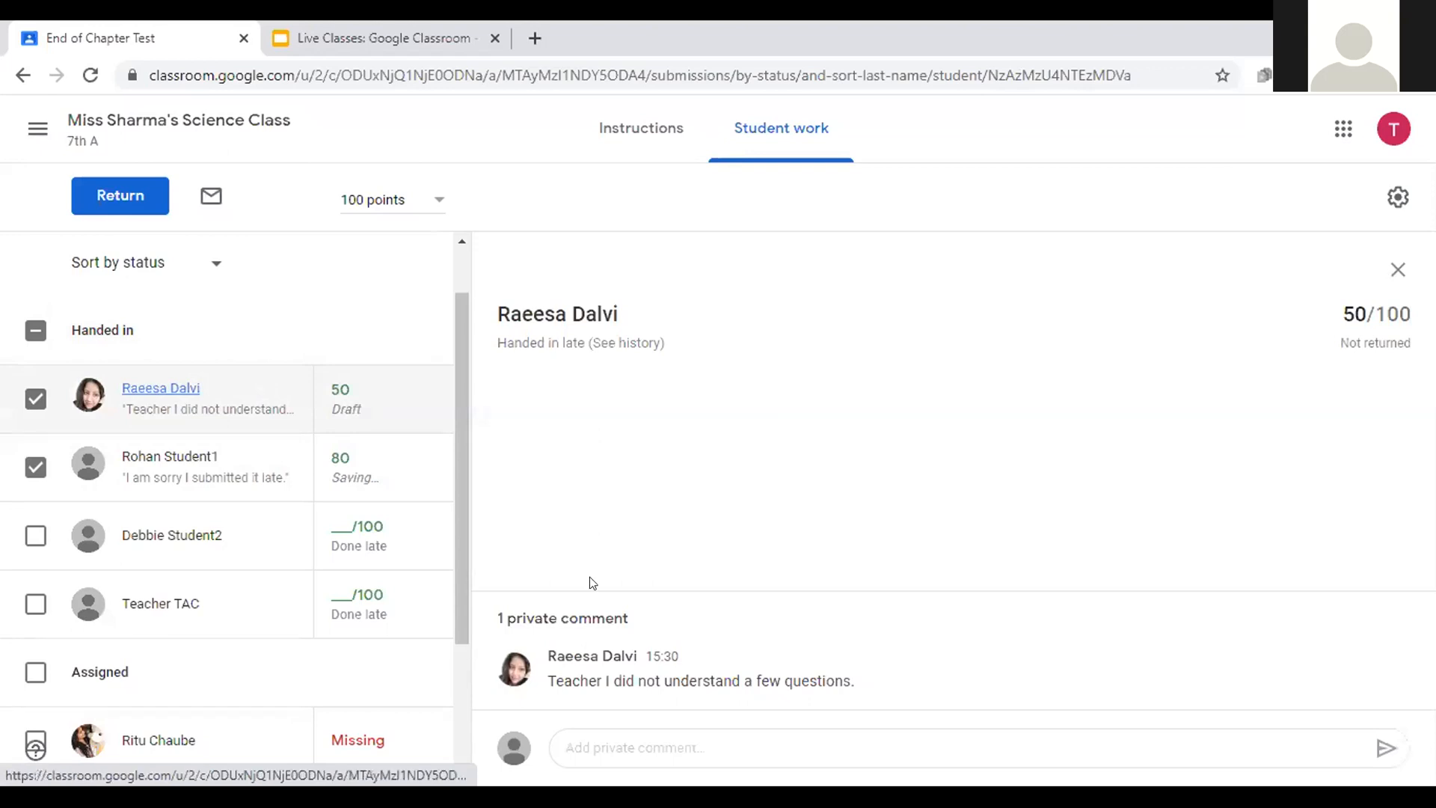
left_click_drag(581, 678, 835, 673)
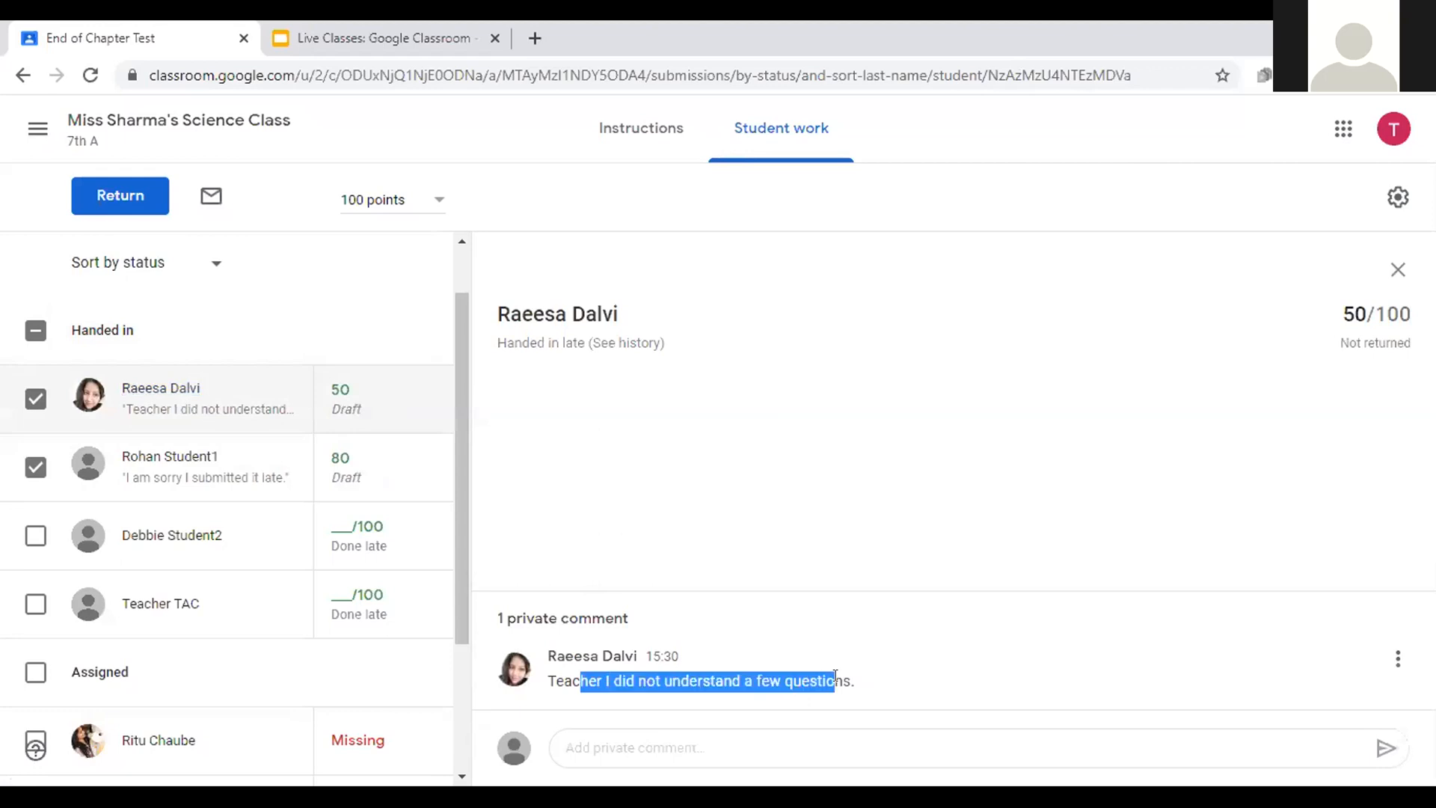
left_click(929, 684)
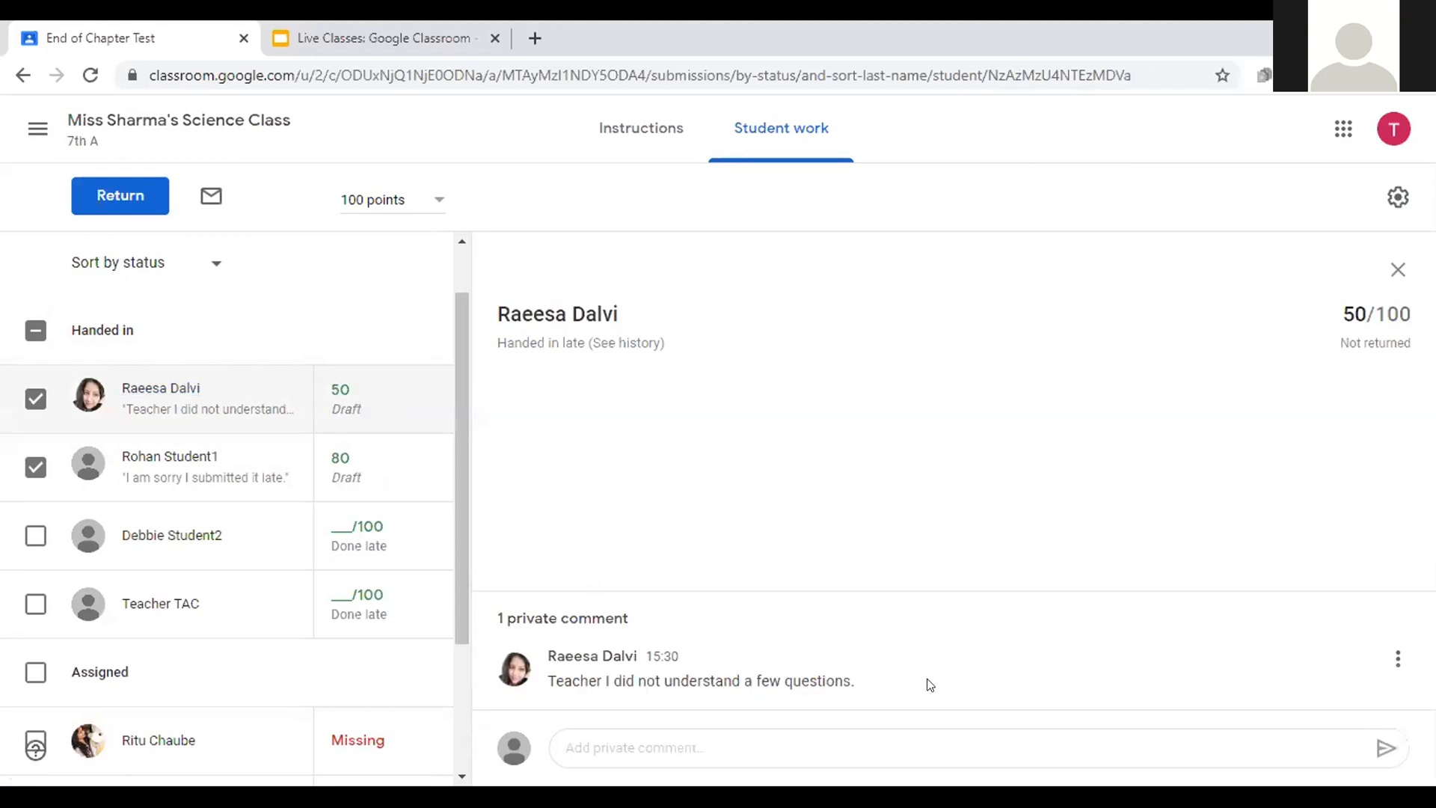
left_click(635, 742)
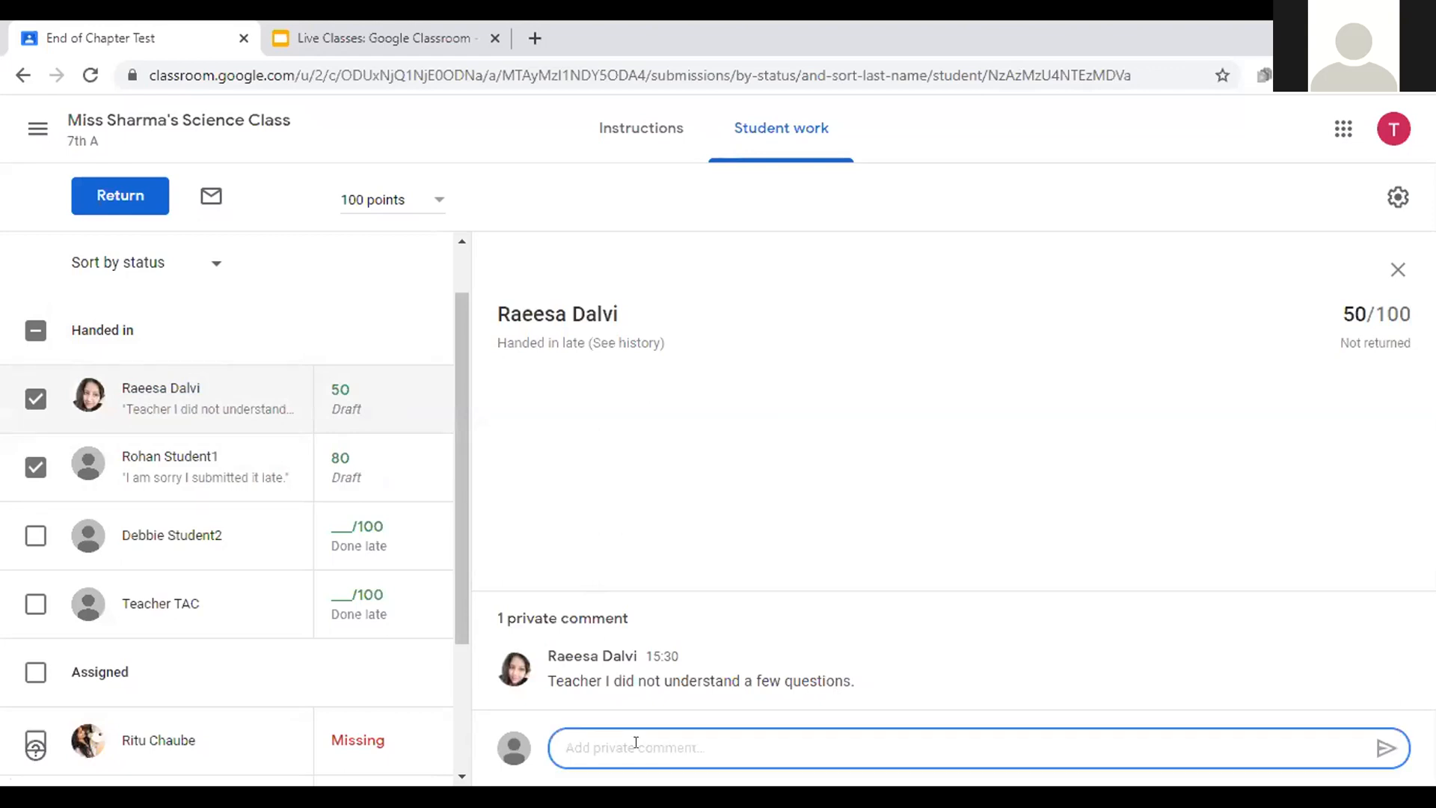
type("I will reach out to you by 10.30")
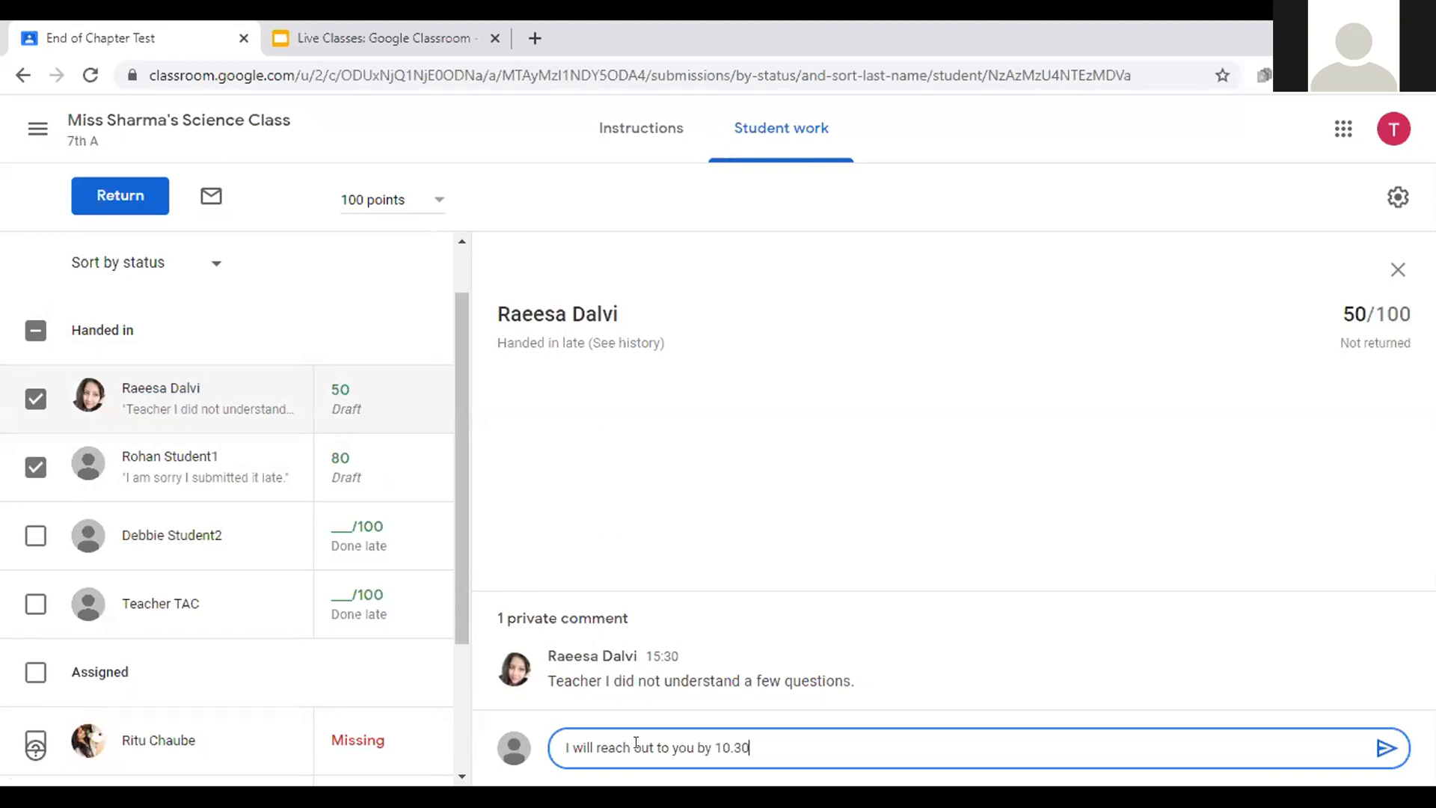
type(" am tomorrow.")
key("Return")
left_click(1373, 752)
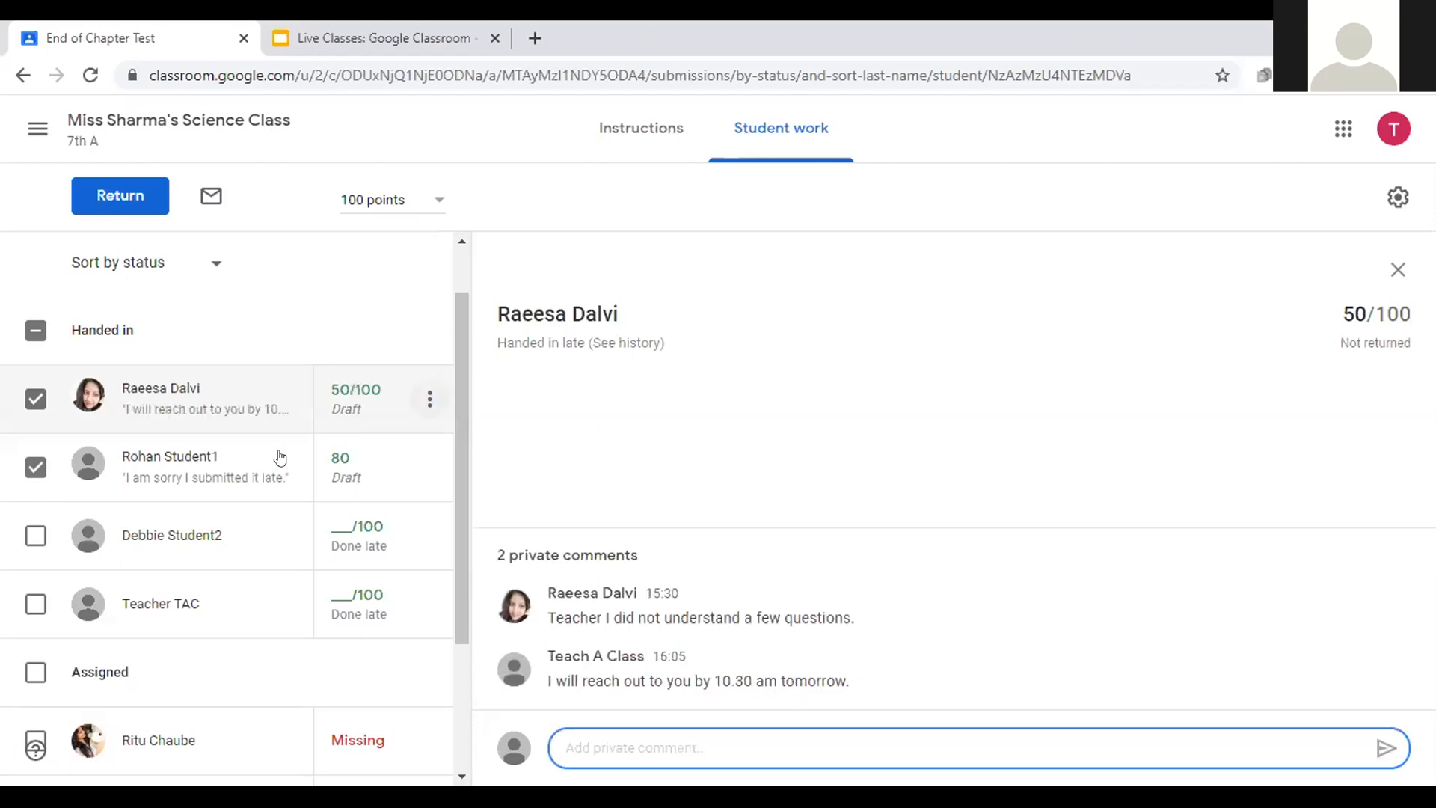
left_click(250, 387)
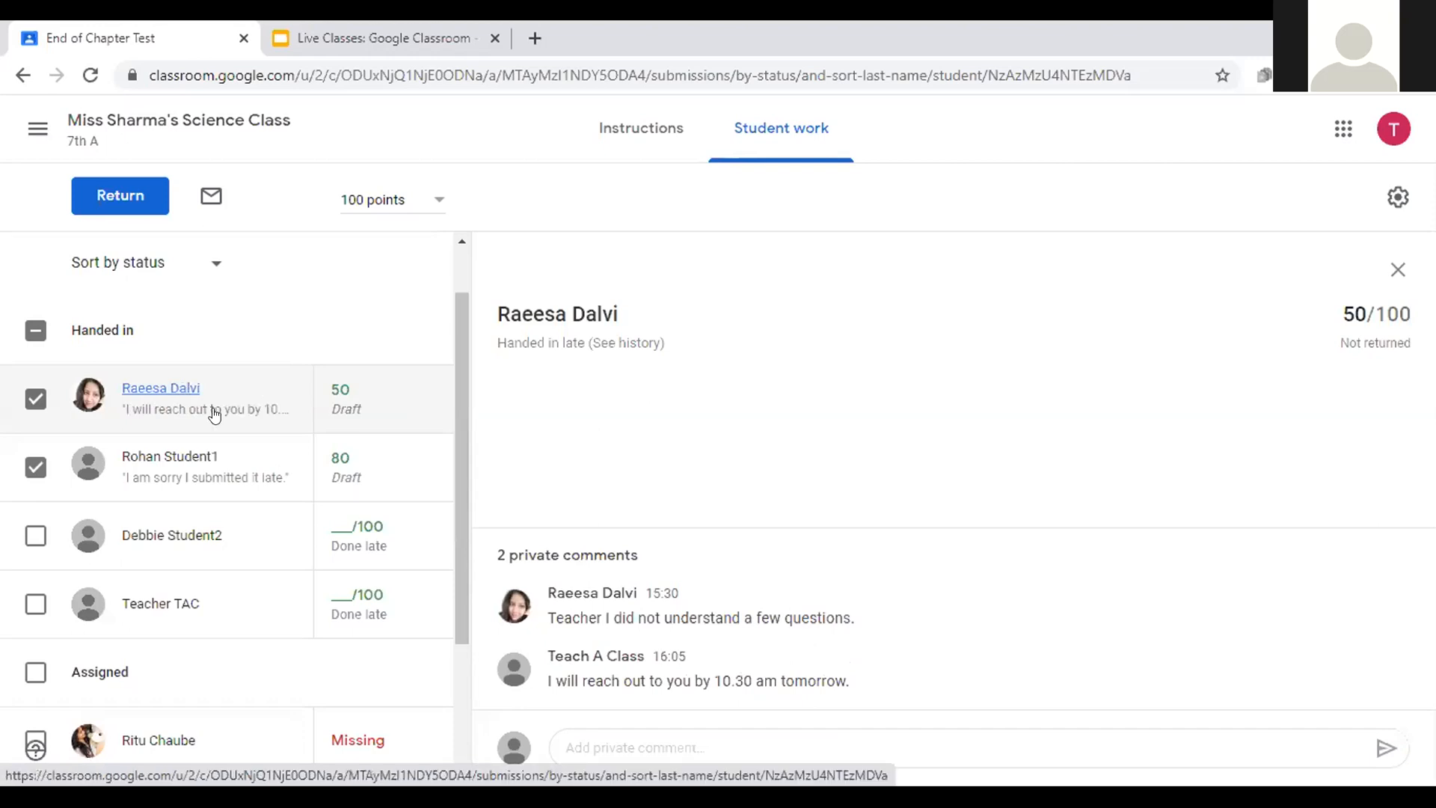
Step: View the test's instructions and the response charts of its attached Living Organisms form, finishing back at the student work
left_click(616, 123)
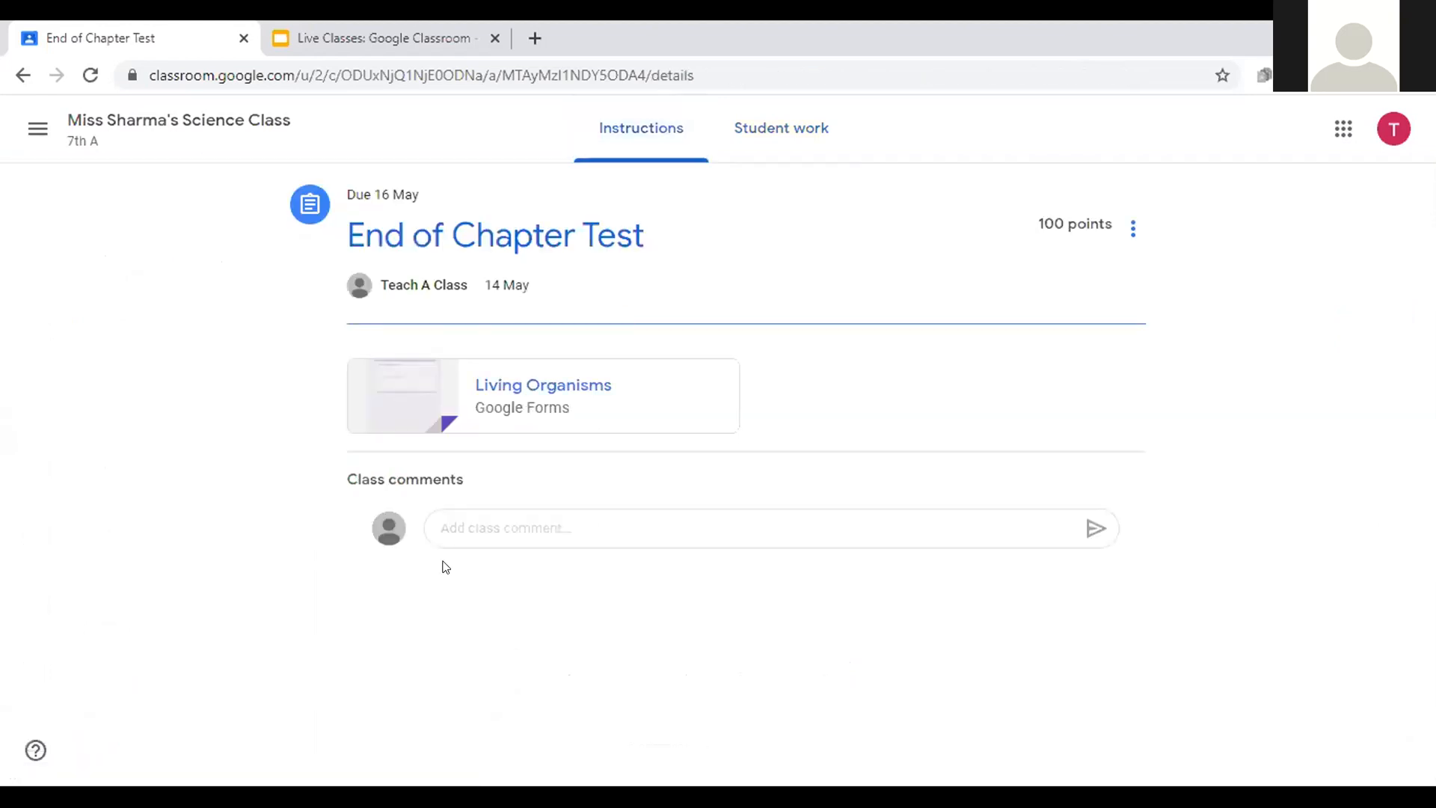
left_click(755, 145)
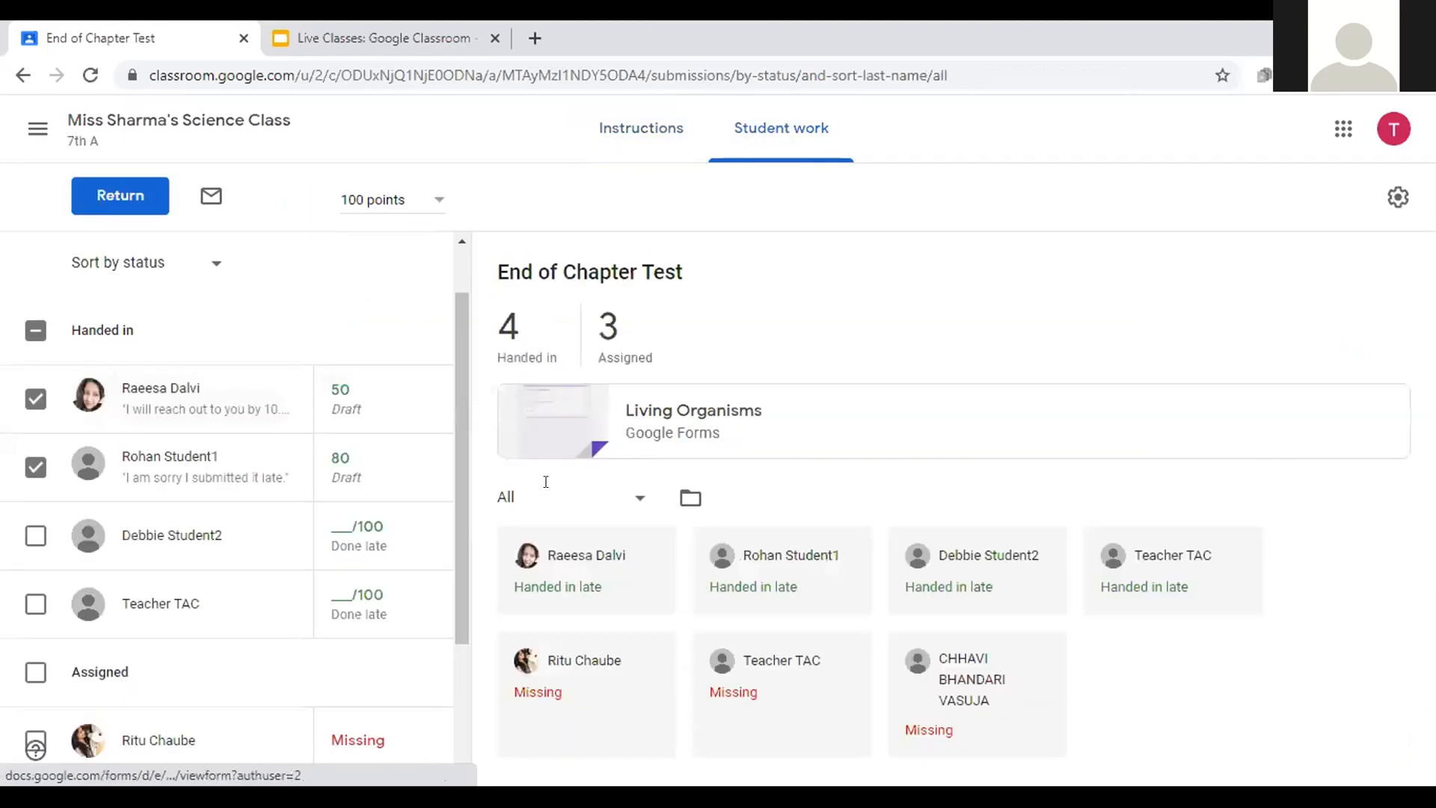
left_click(662, 435)
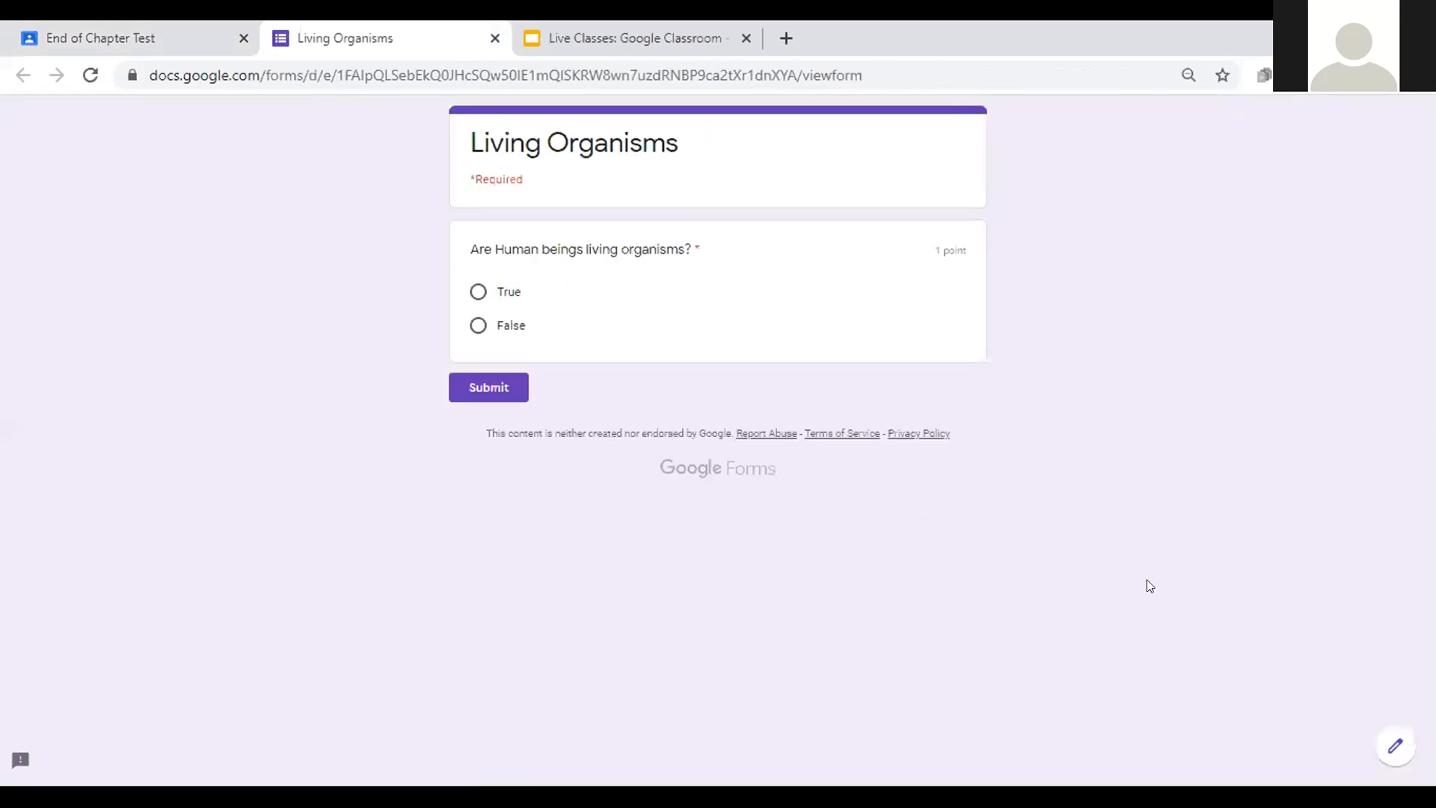
left_click(1404, 752)
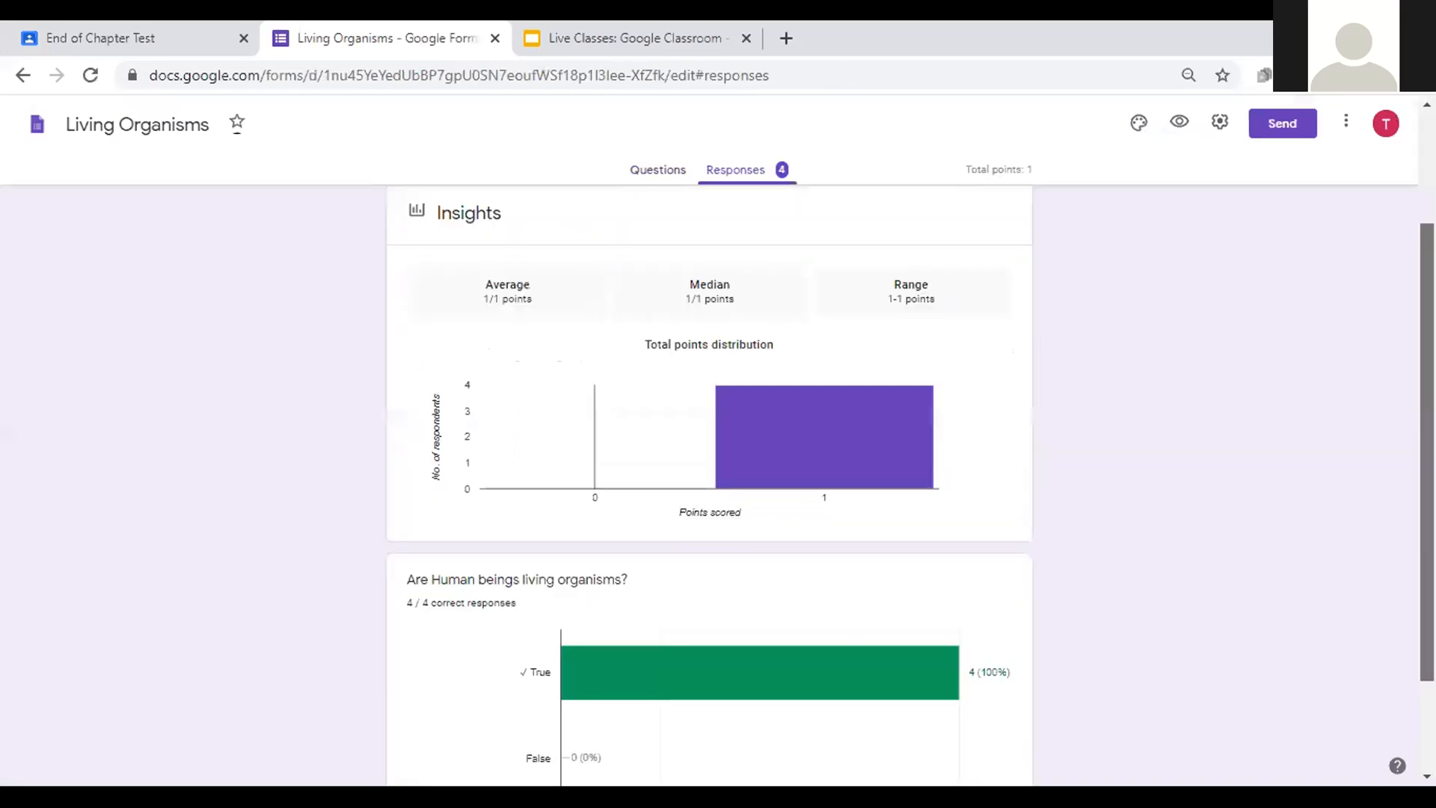
scroll(708, 486, "down", 2)
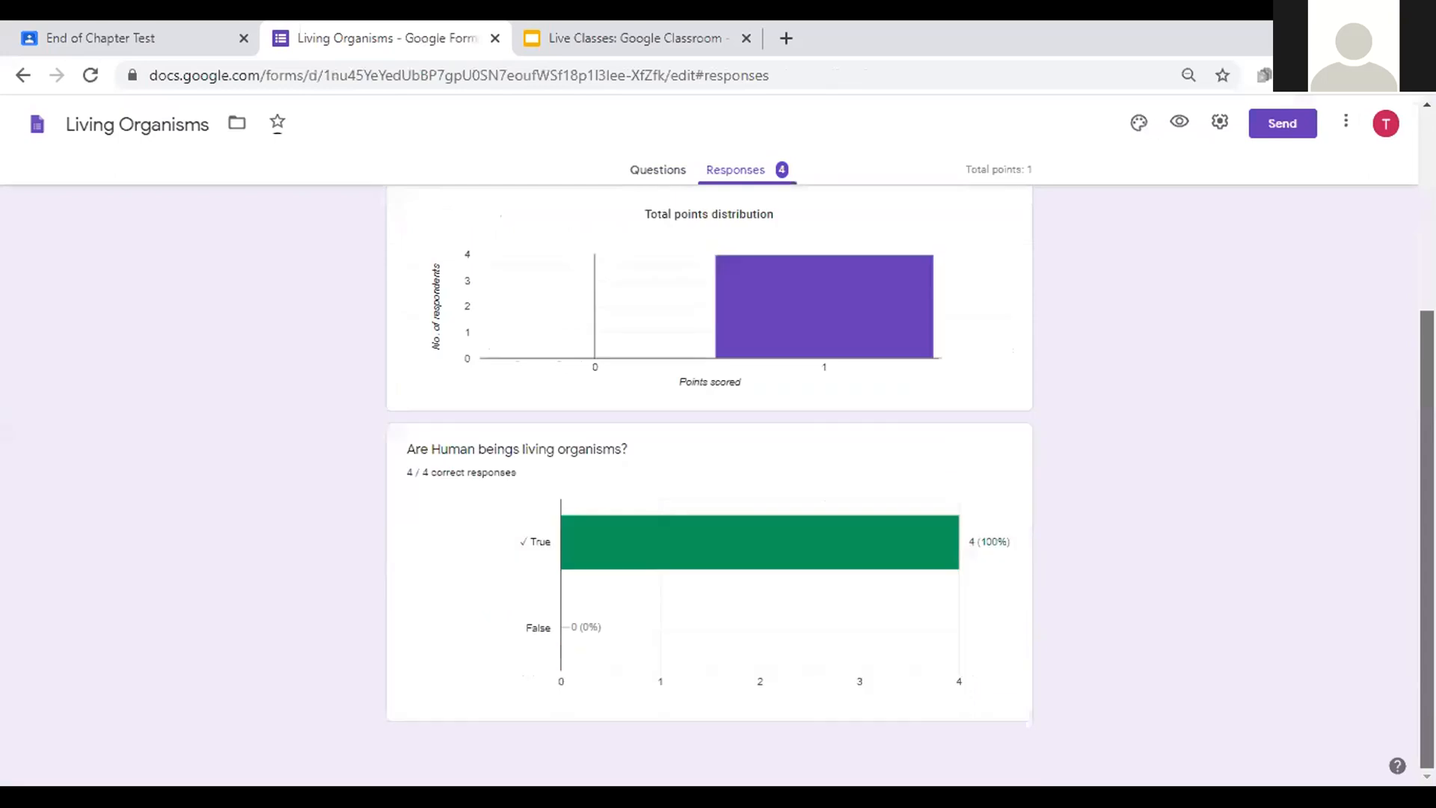
scroll(708, 486, "up", 1)
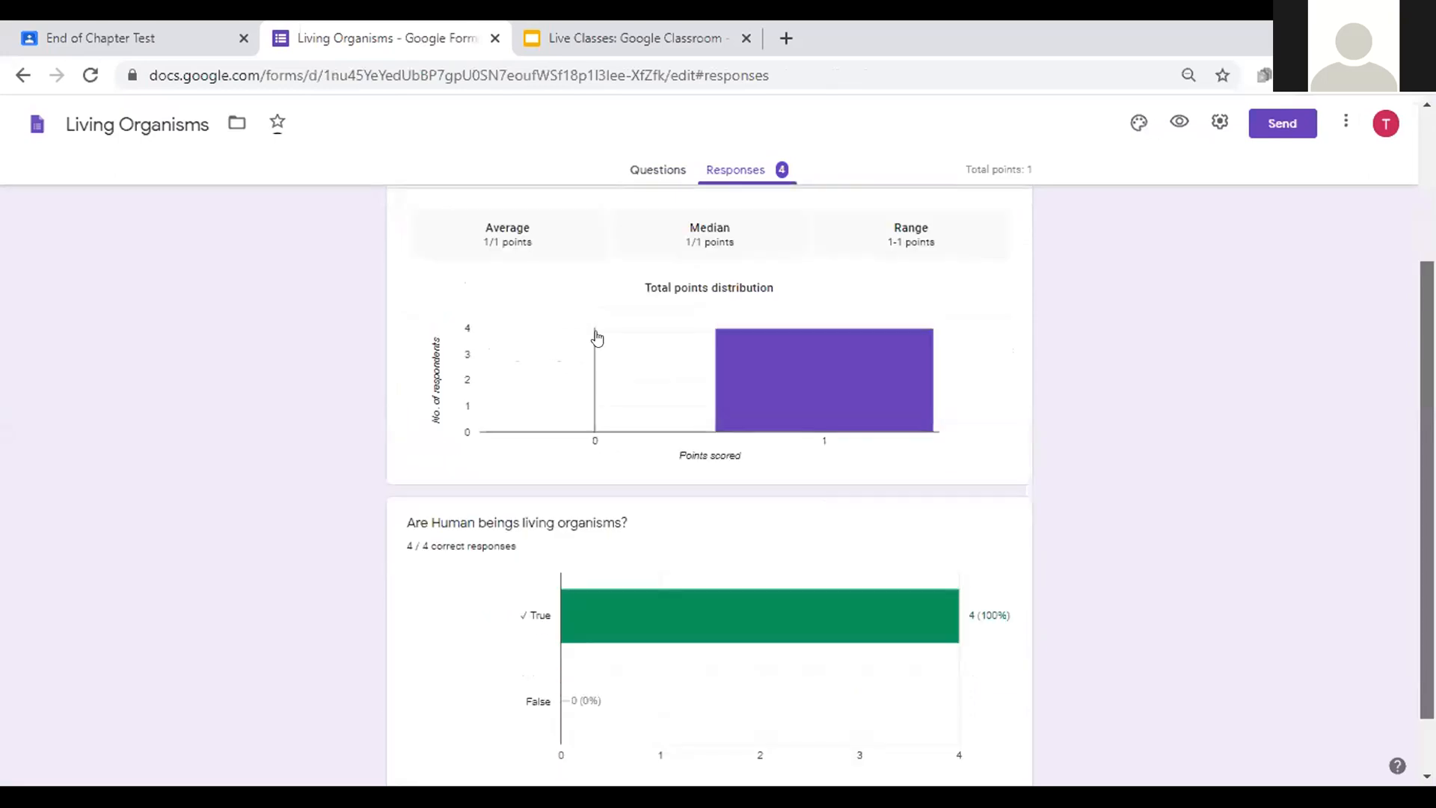
key("ctrl+shift+Tab")
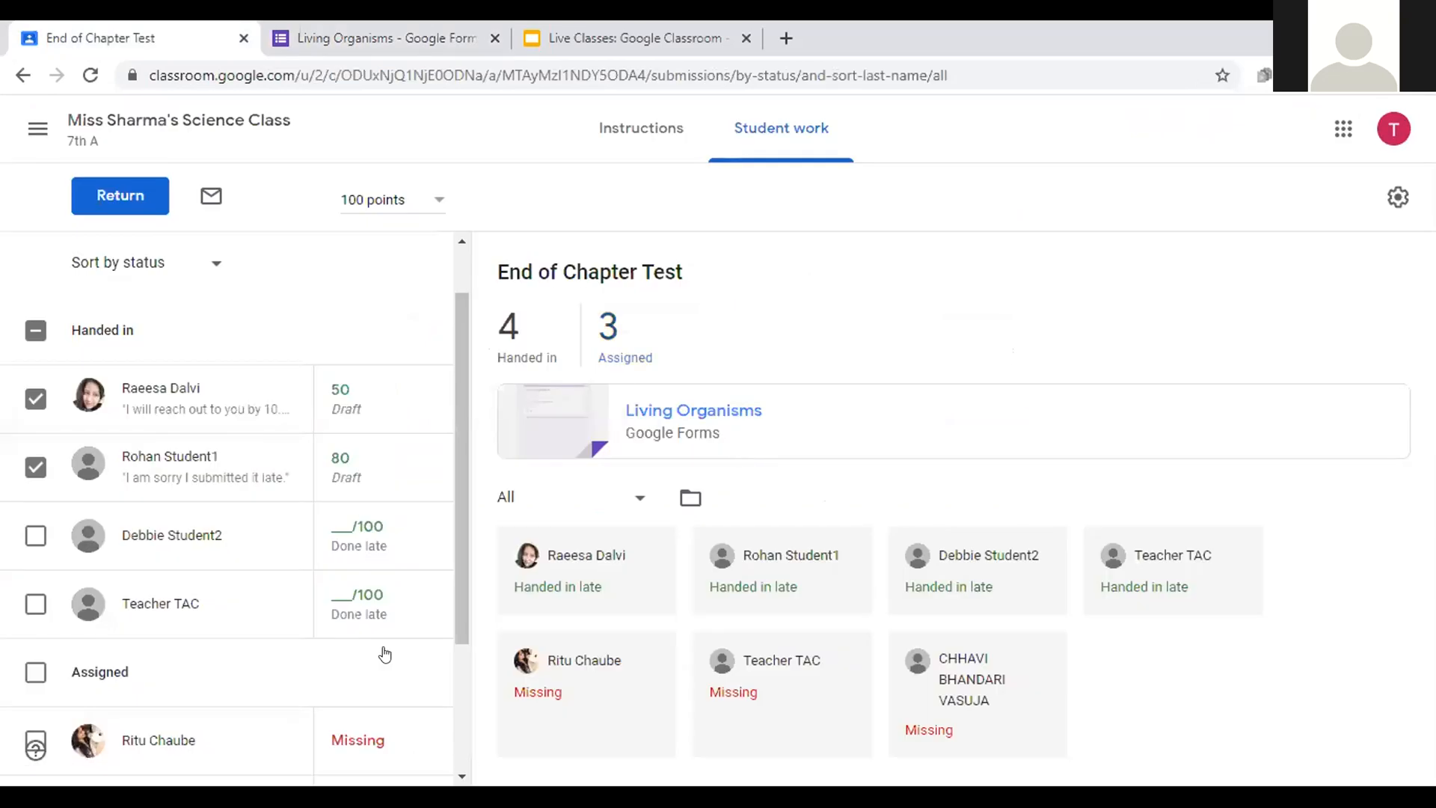
Step: Open the Chapter 9: Heat submissions from the to-do list and bring up the handed-in student's Heat assignment document
left_click(38, 116)
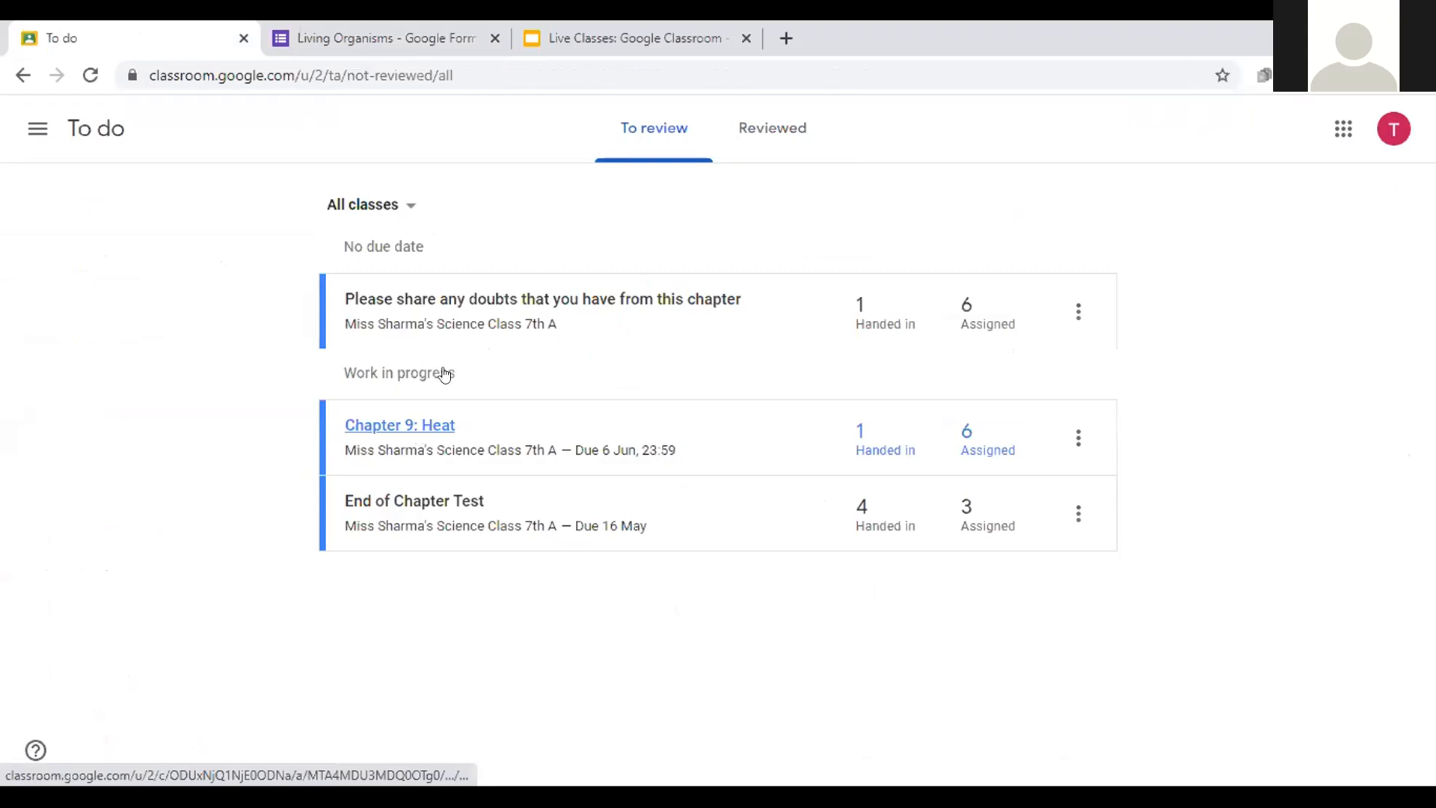
left_click(324, 435)
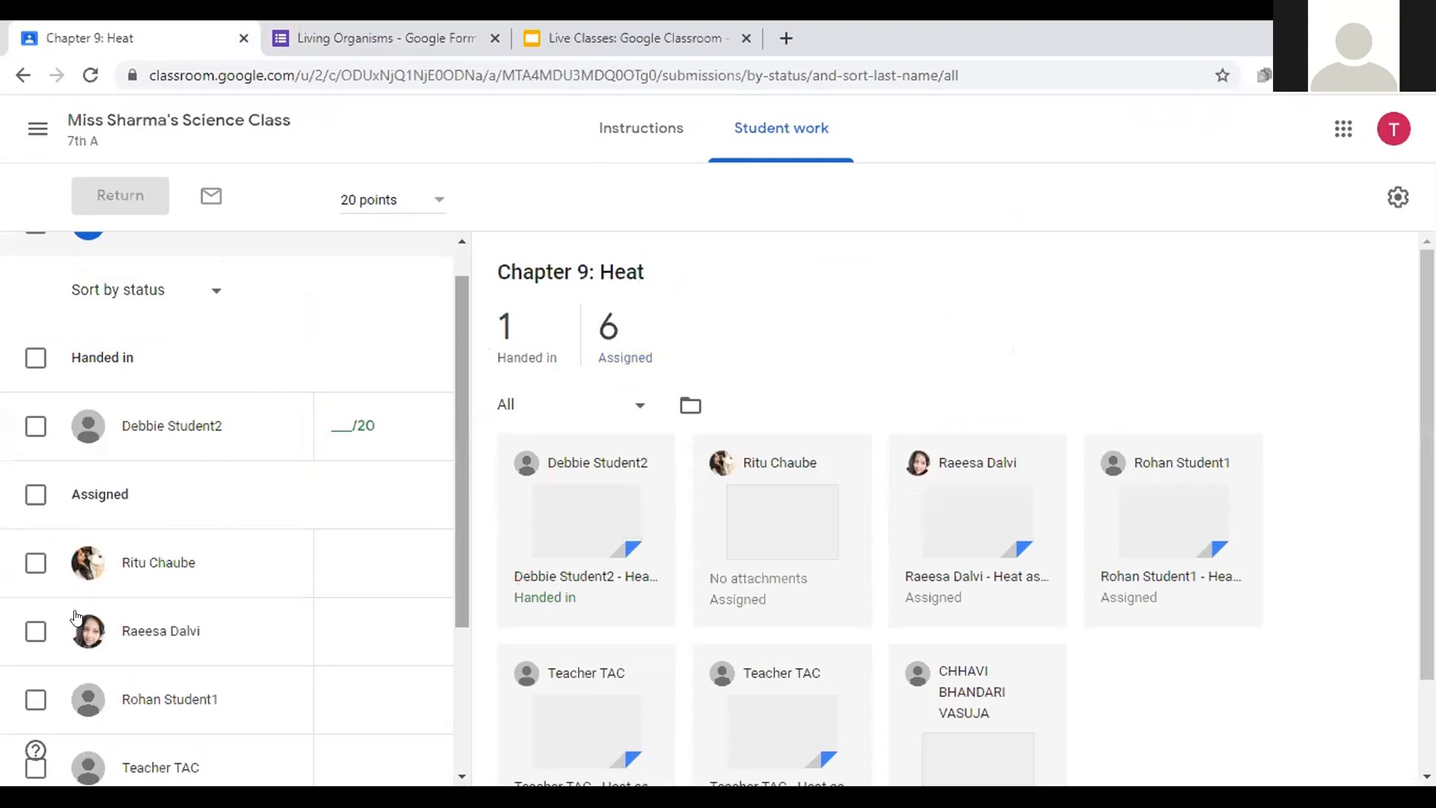
scroll(451, 478, "down", 2)
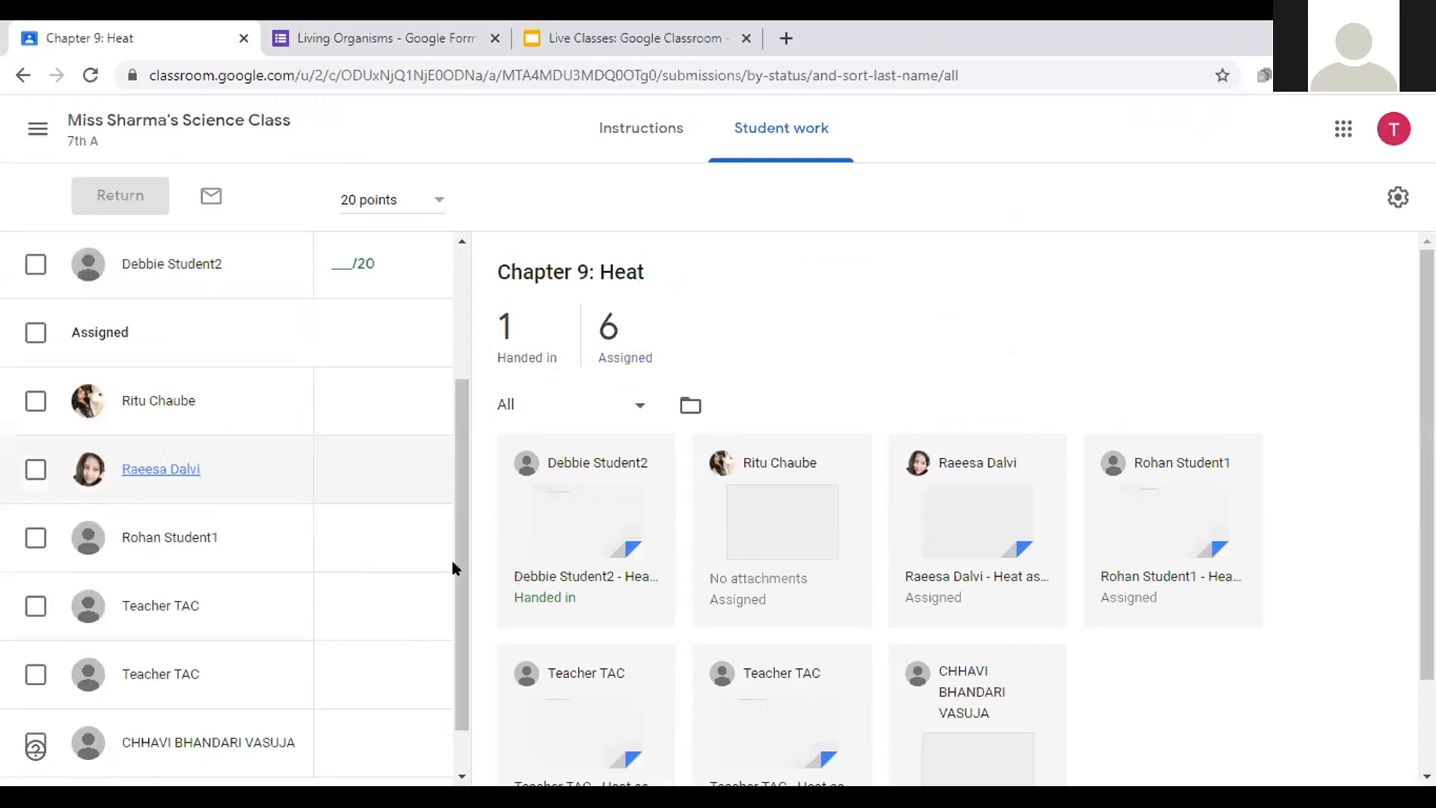
scroll(211, 388, "down", 1)
scroll(161, 456, "up", 4)
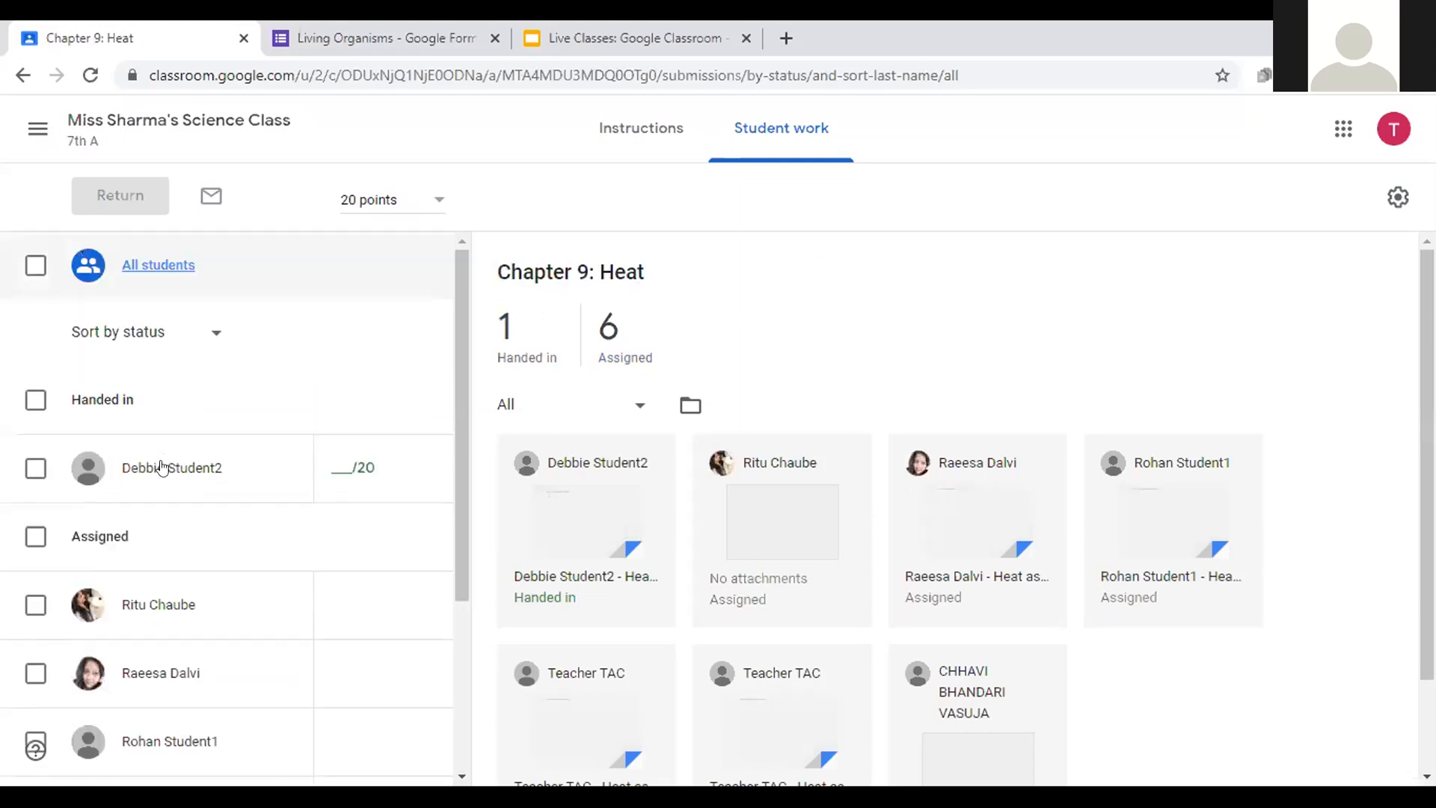
left_click(162, 468)
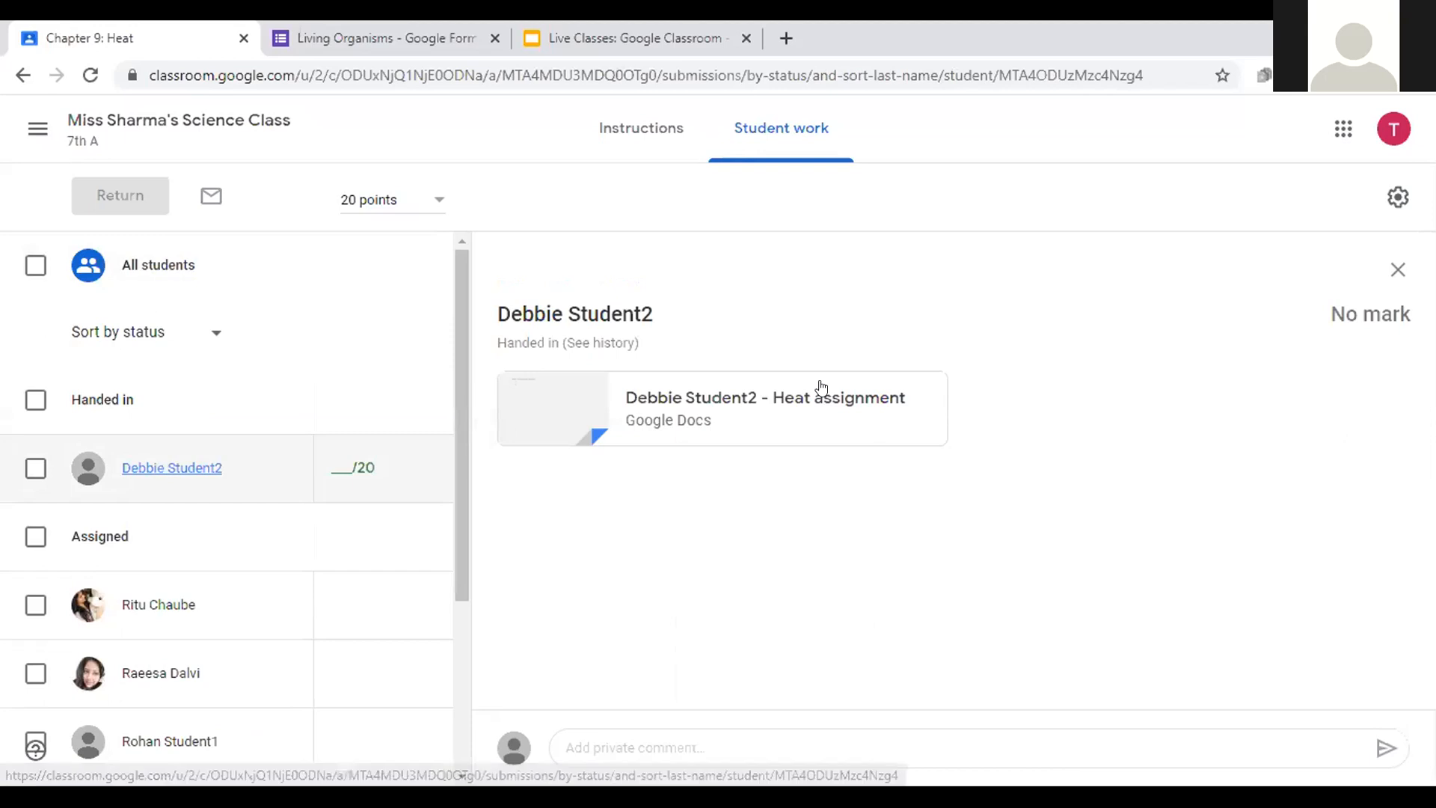
left_click(741, 396)
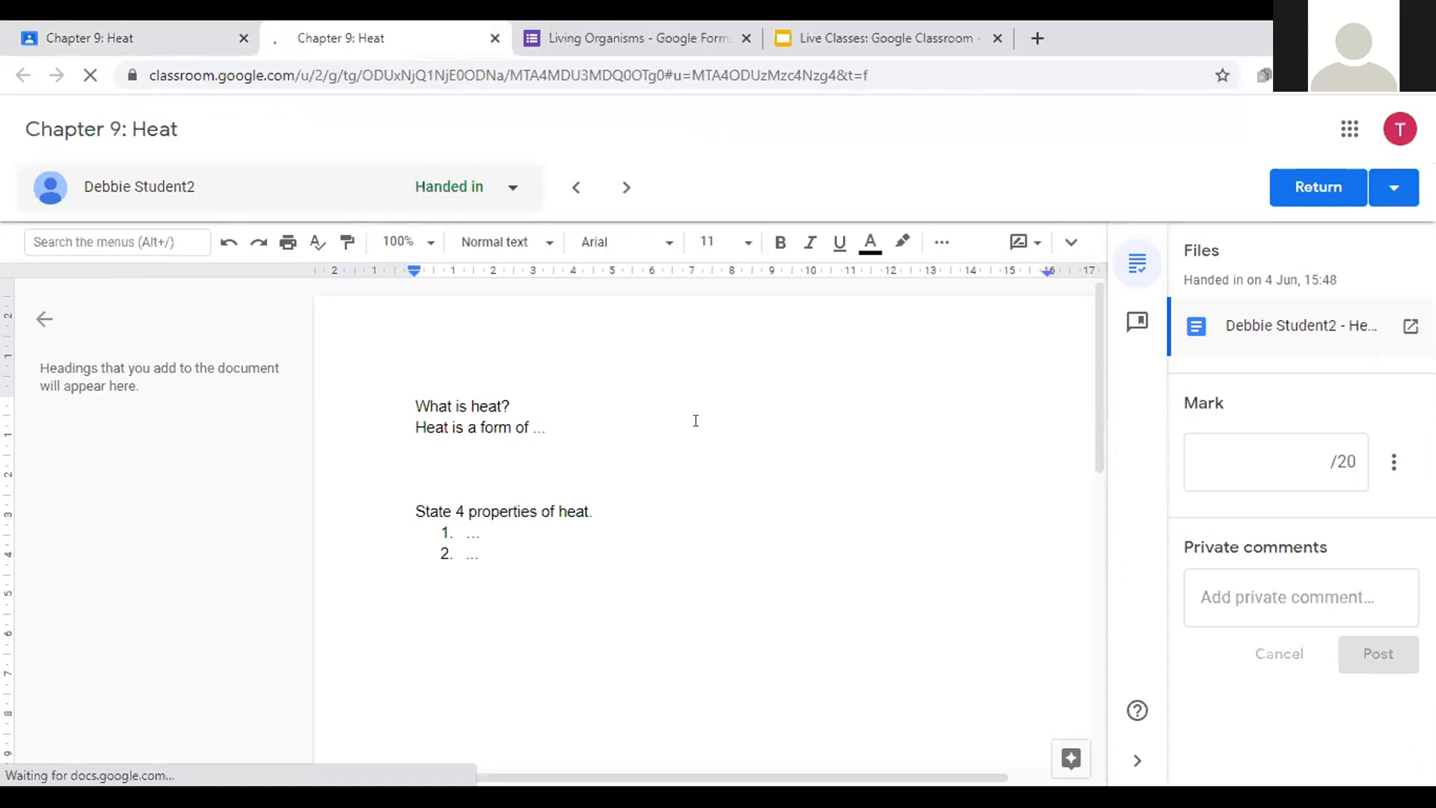
Step: Add the comment "Please elaborate more on Q1" to the comment bank
left_click(1137, 320)
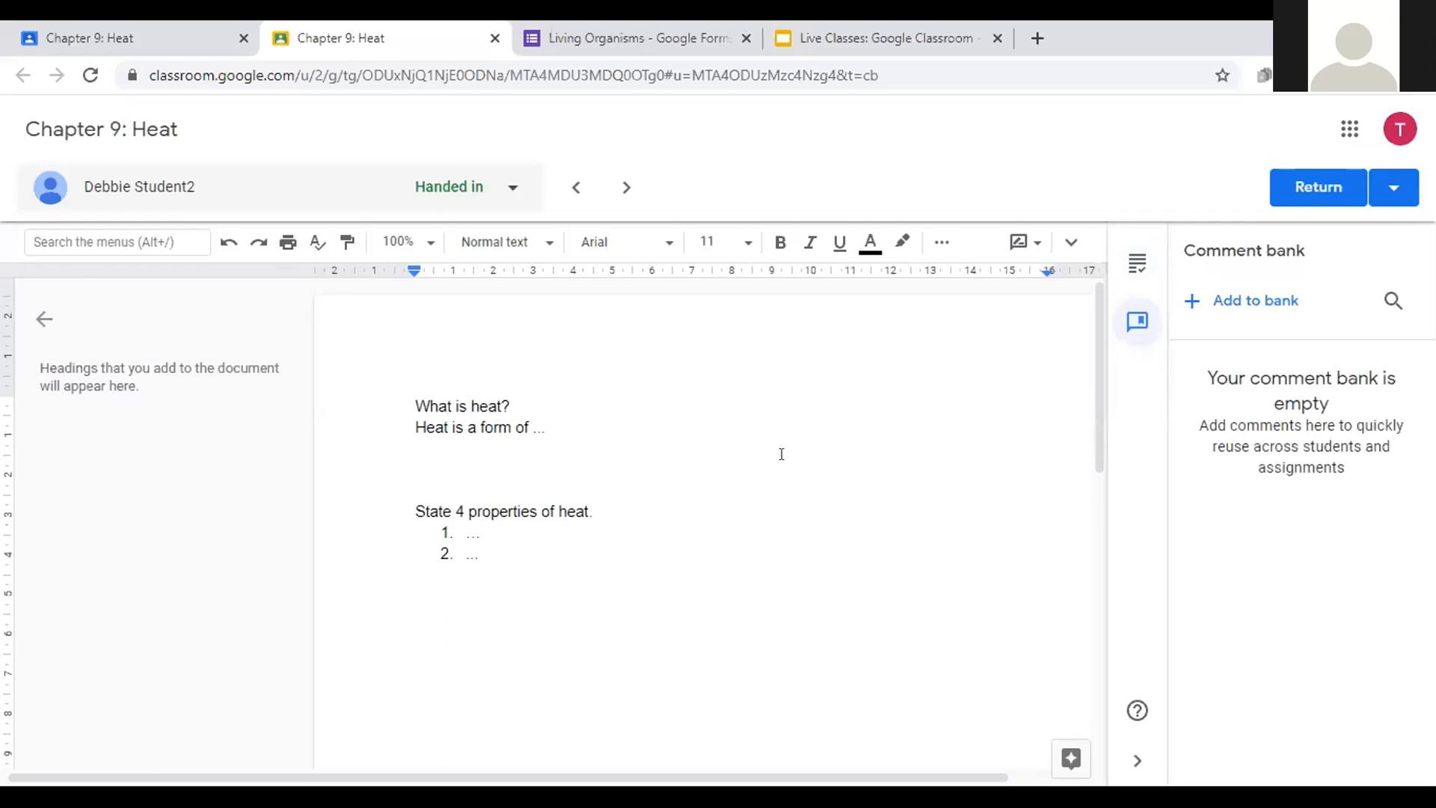
type("Please elab")
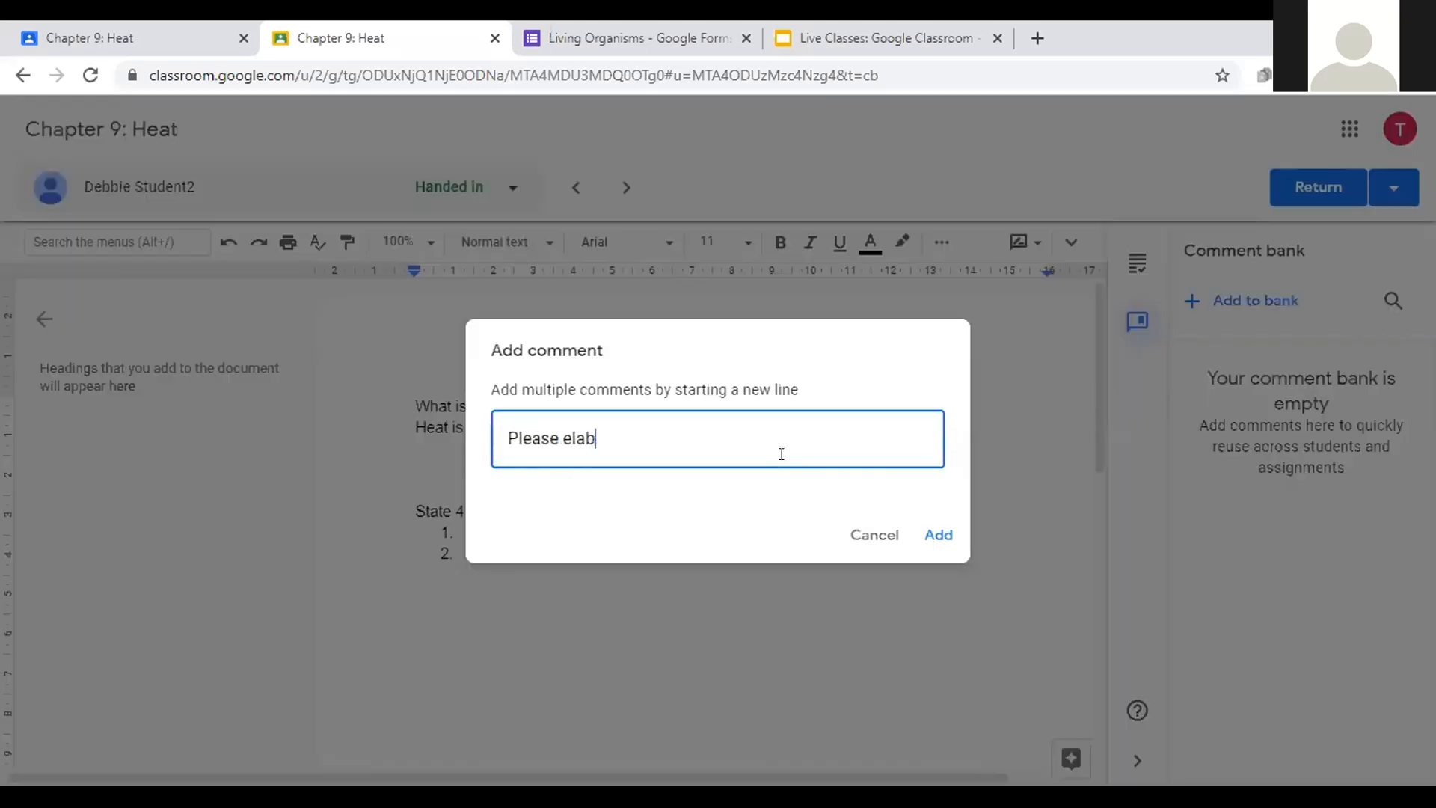
type("orate more on Q1")
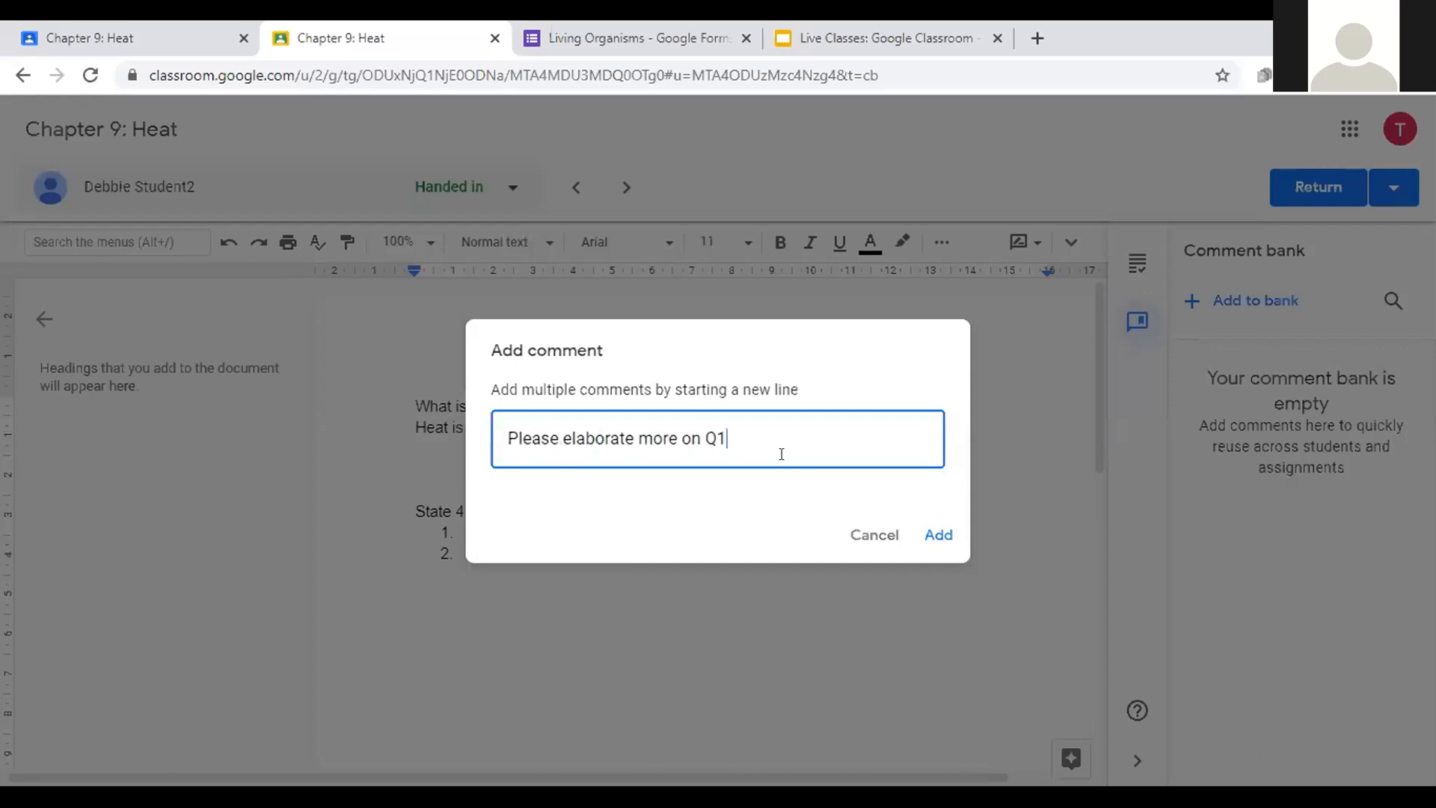
left_click(928, 535)
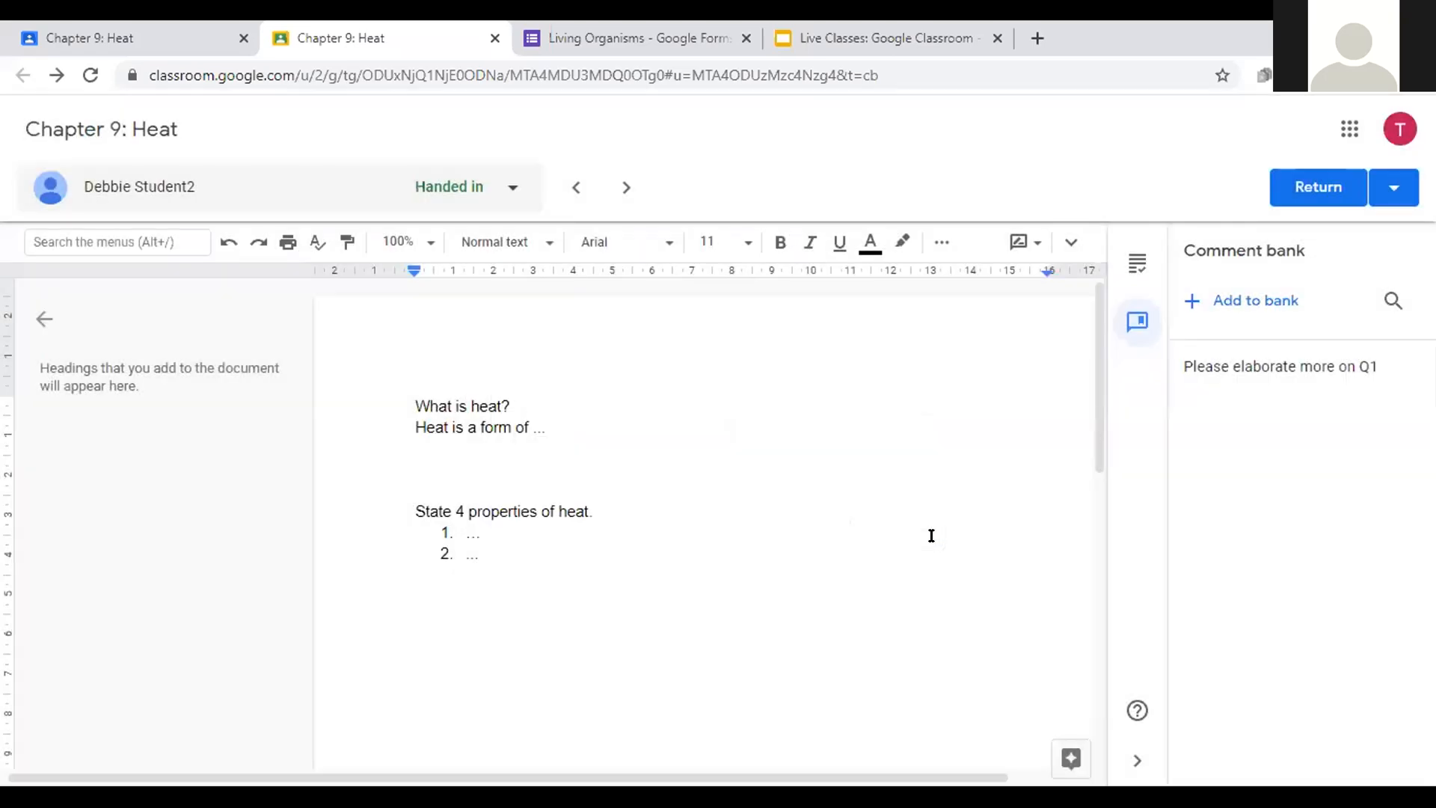
Step: Look over the student's document, its mark and private comment fields, and the comment bank without returning the work
scroll(1097, 478, "down", 3)
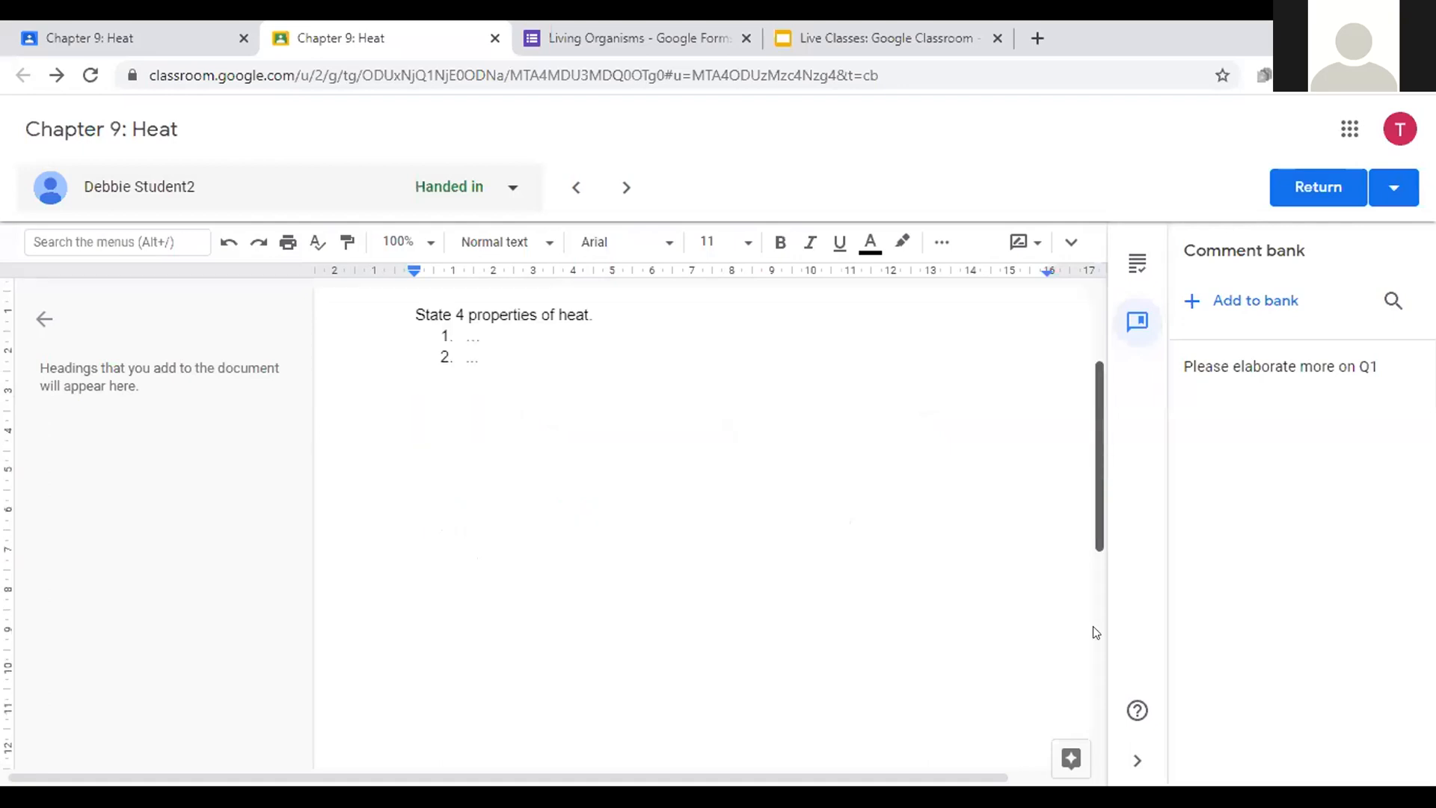
scroll(1114, 320, "up", 3)
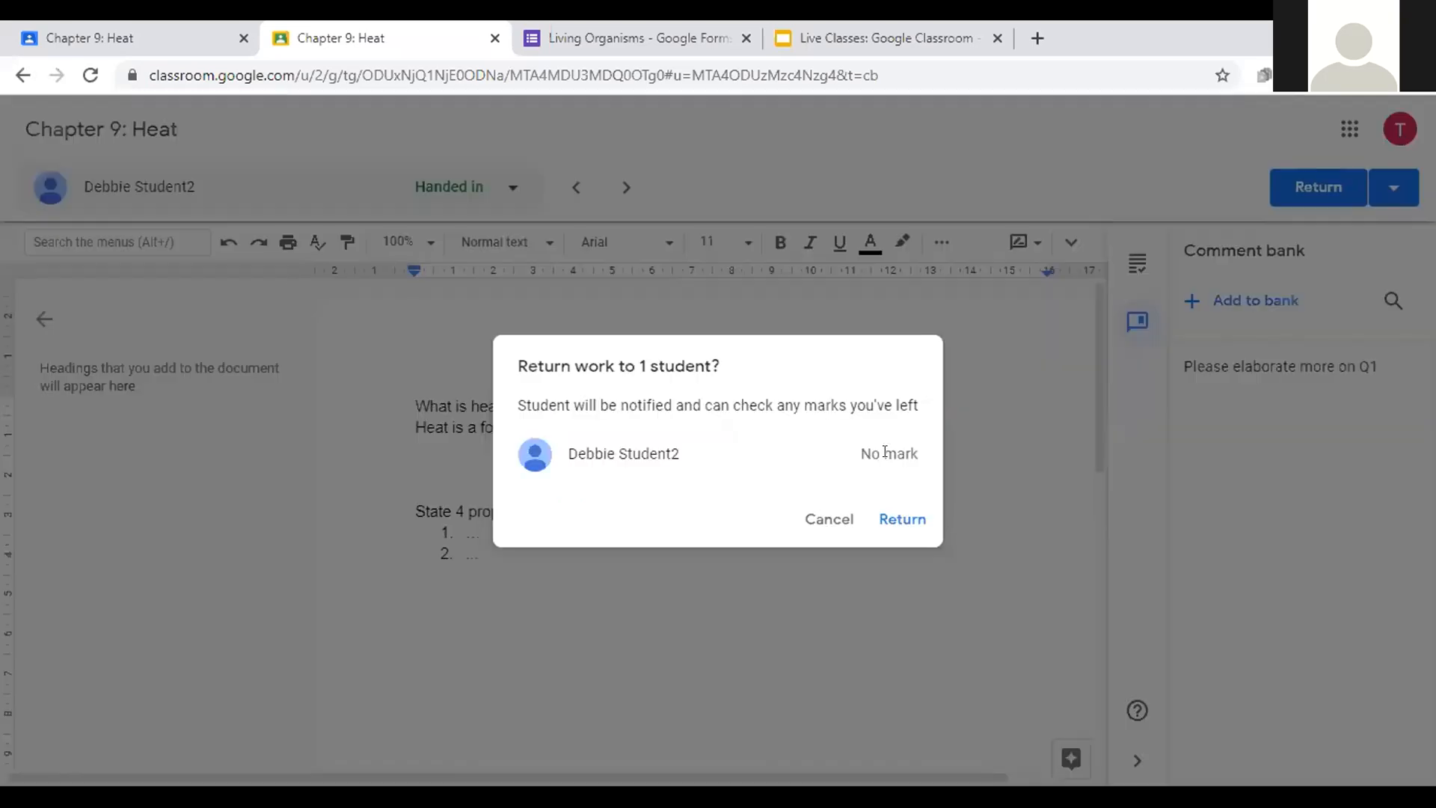
left_click(1236, 361)
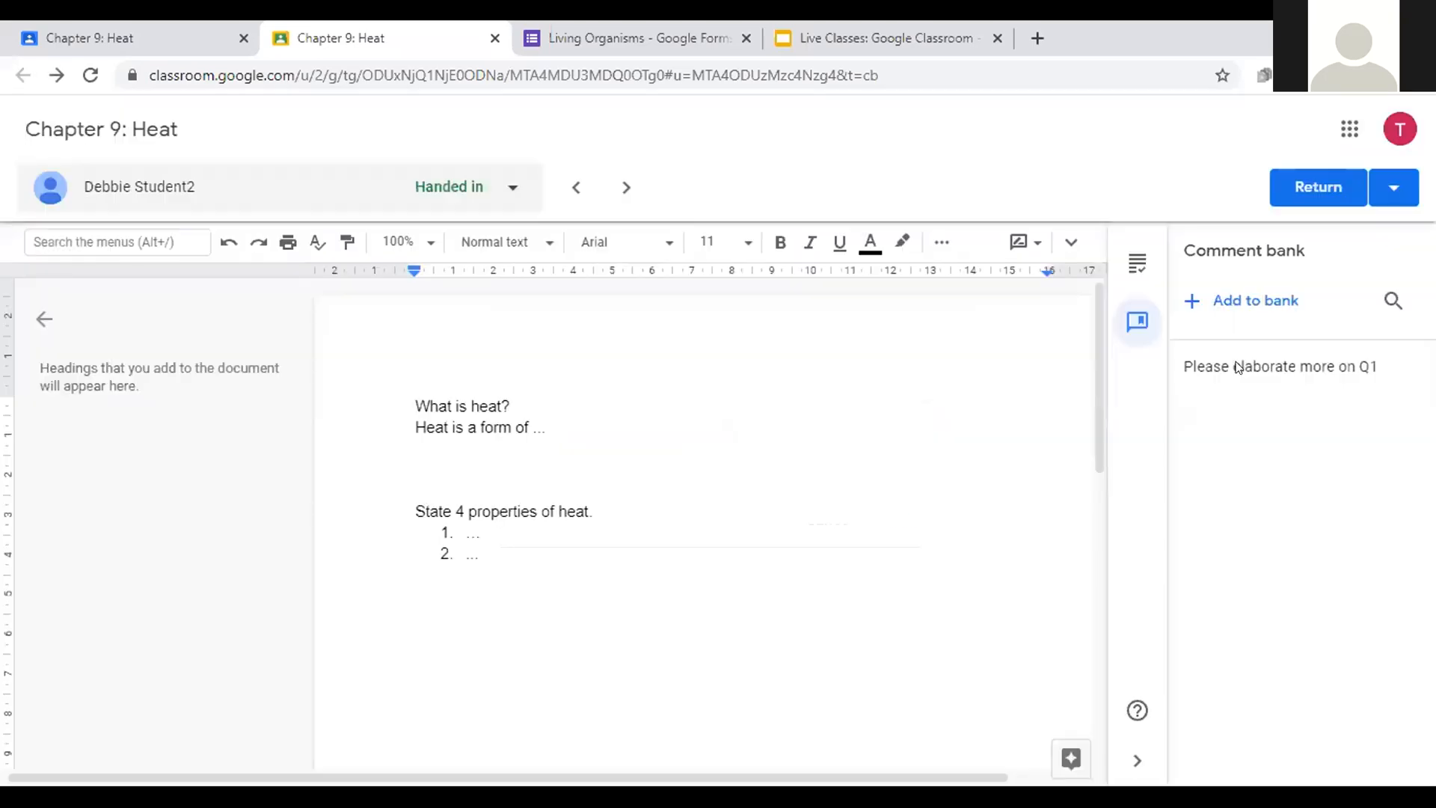
left_click(1137, 264)
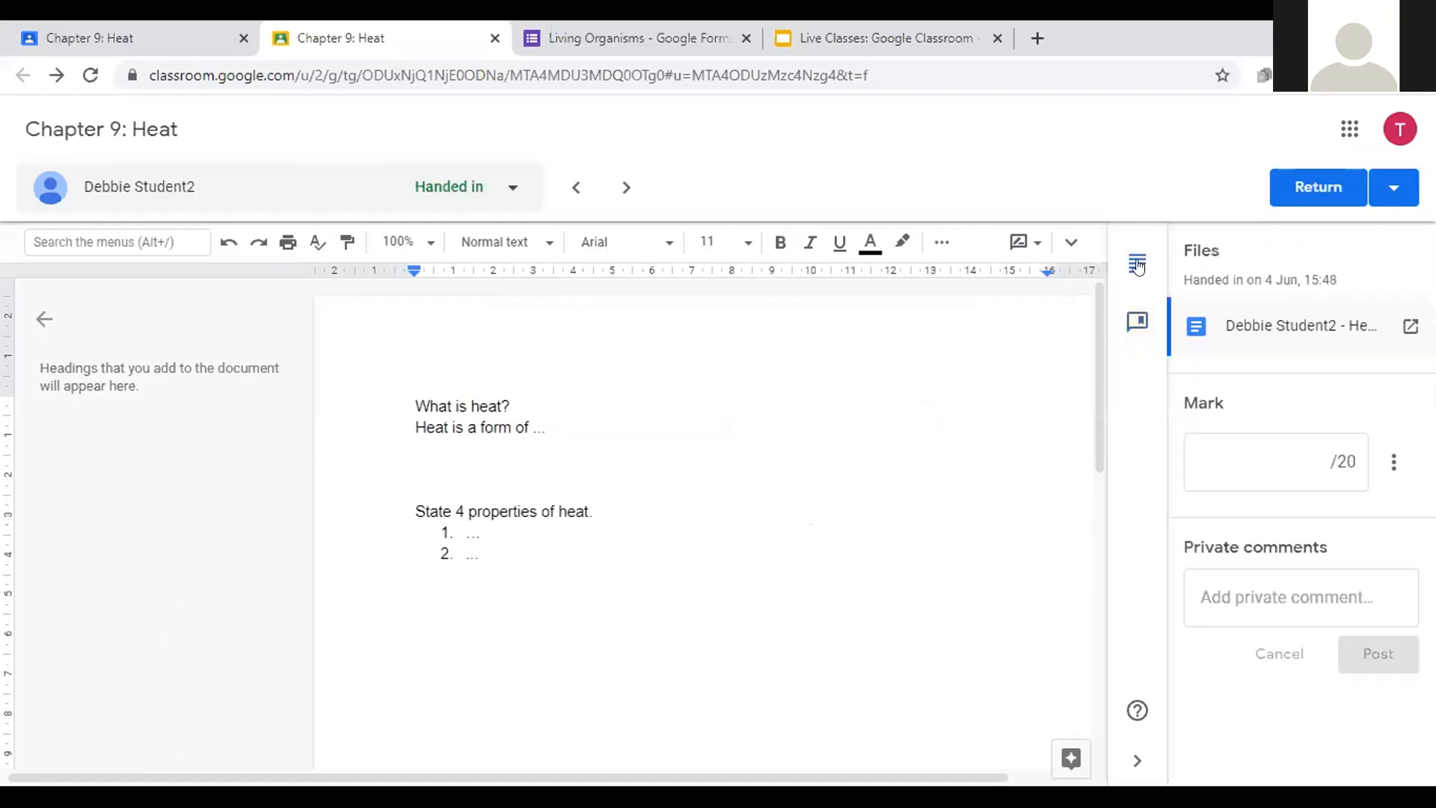
left_click(1136, 318)
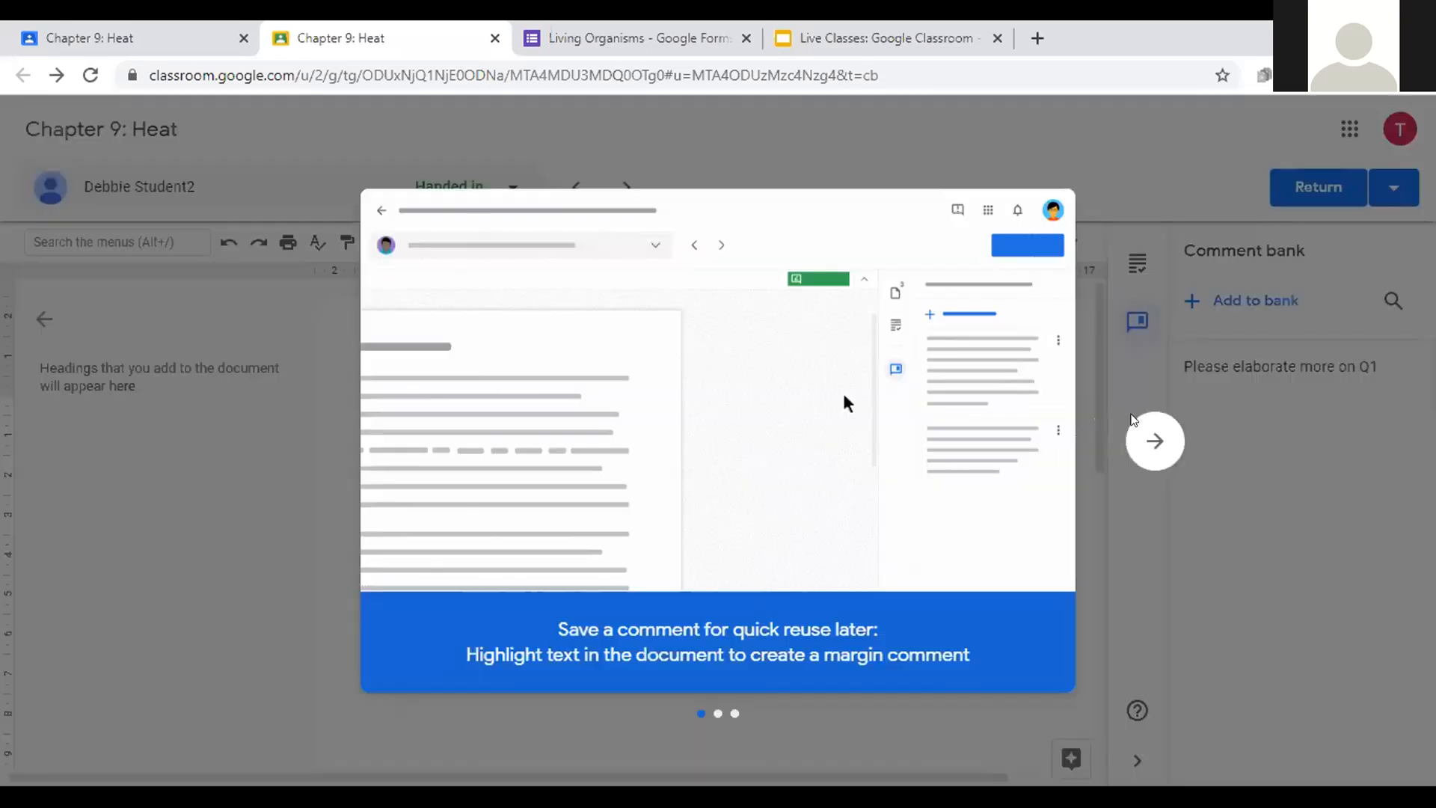
Step: Dismiss the comment bank introduction, mark the student's Heat assignment 15 out of 20 and post the private comment "Well done!"
left_click(1308, 354)
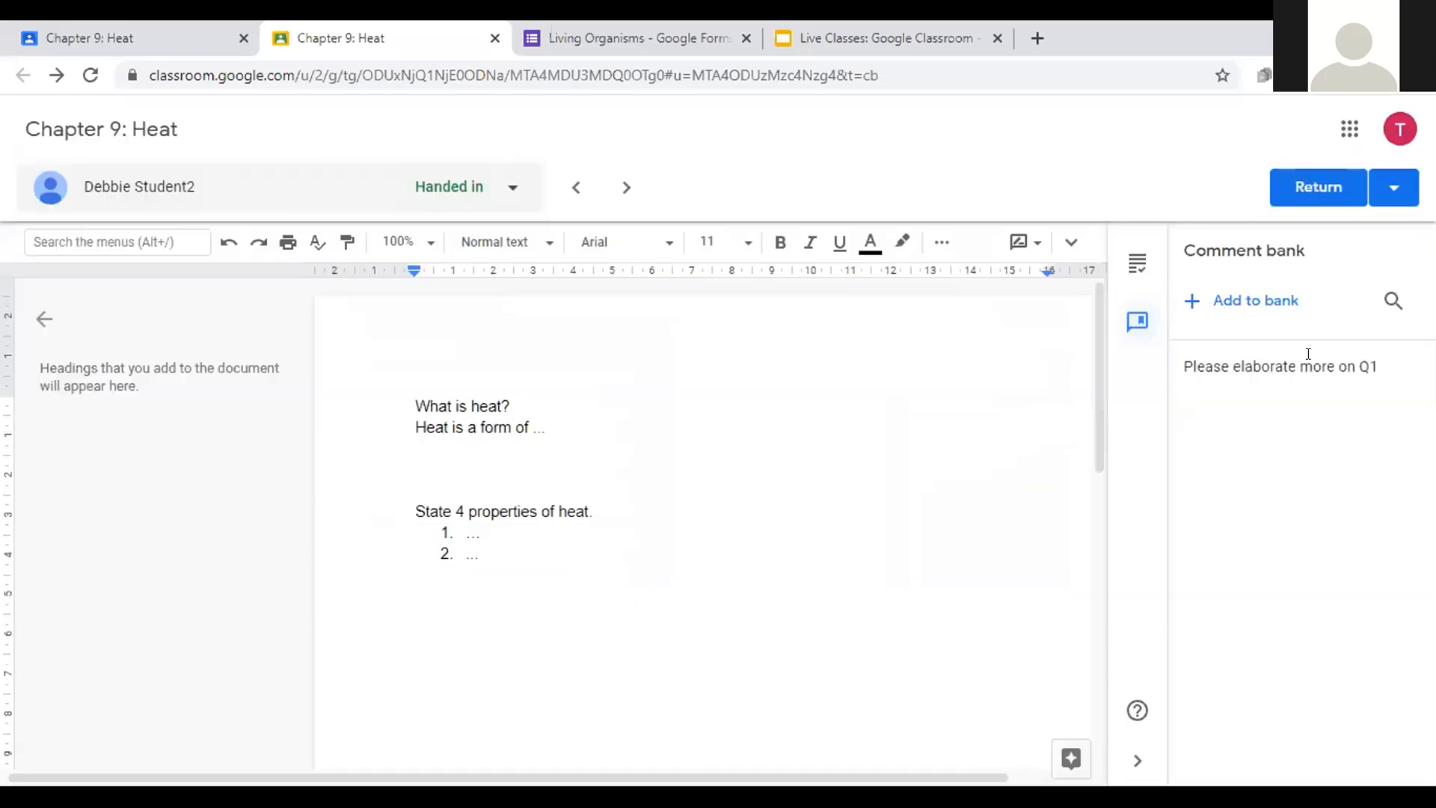
triple_click(1379, 366)
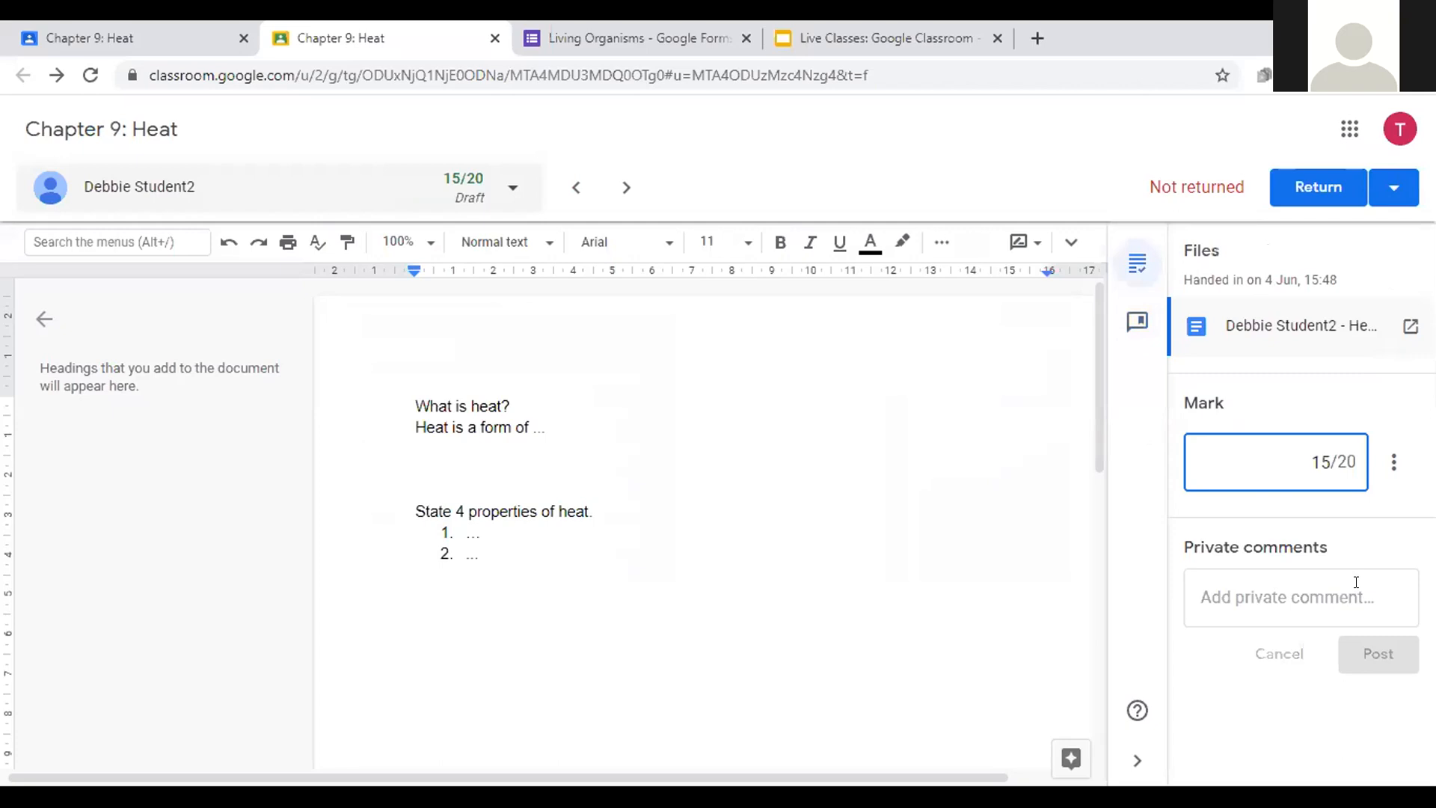
left_click(1355, 581)
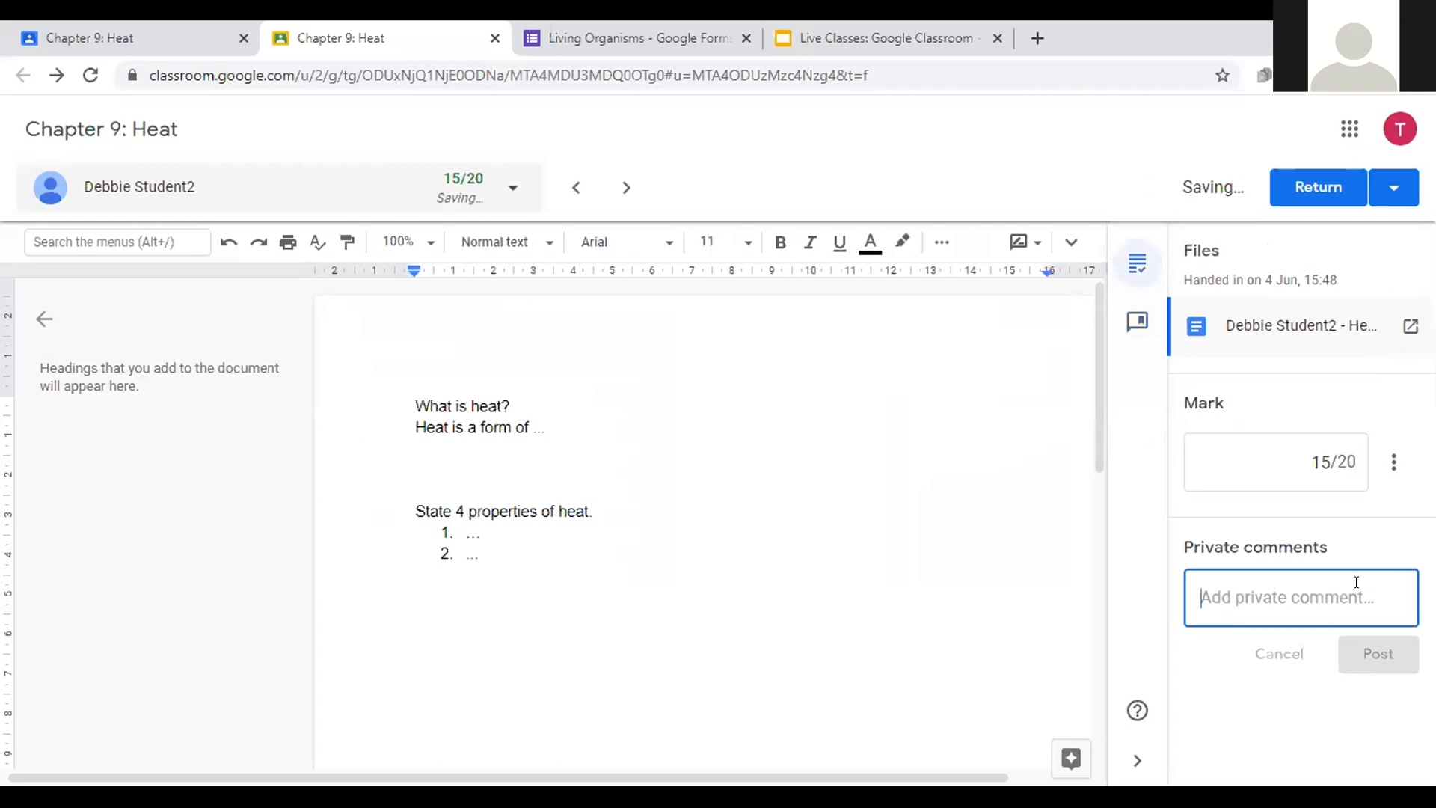
type("Wel")
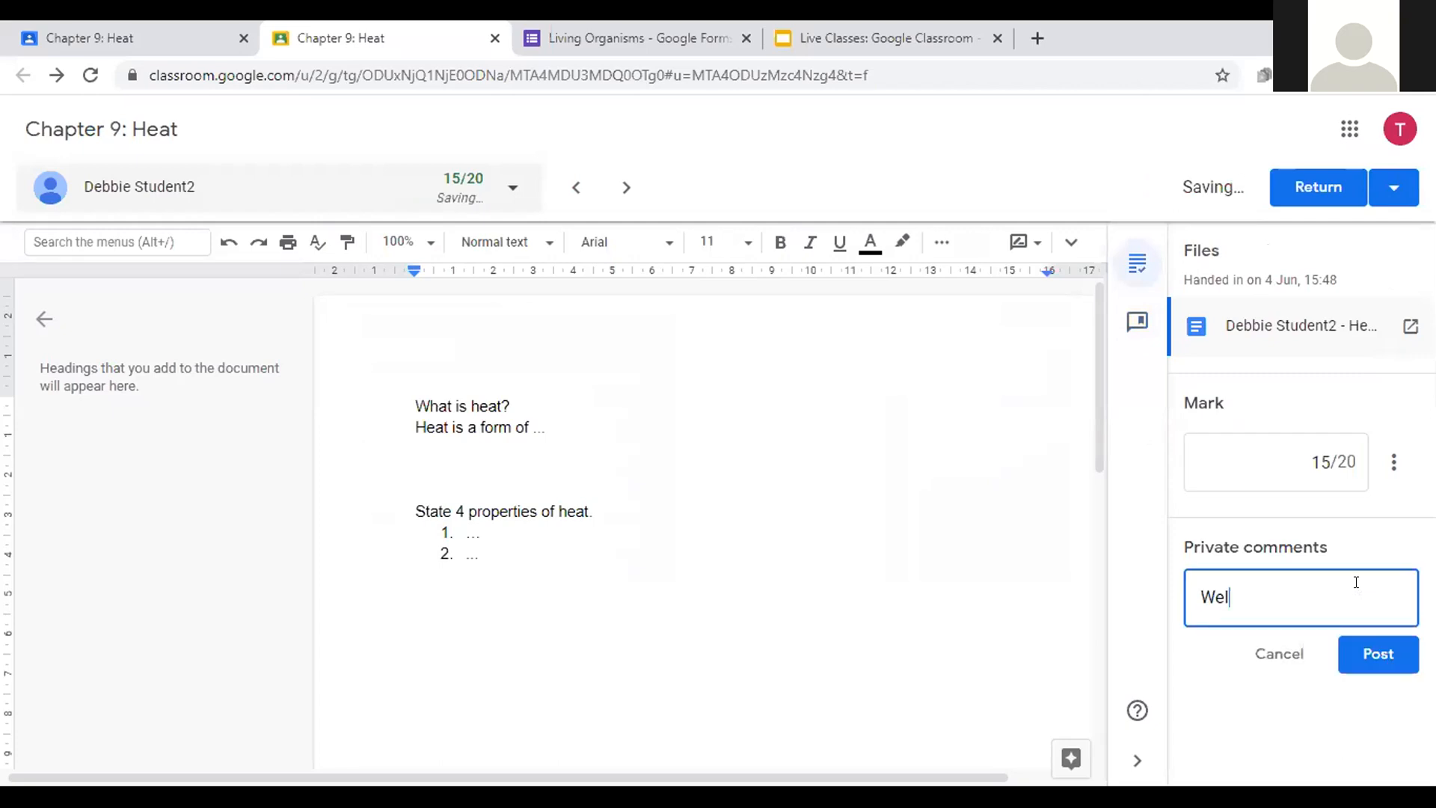
type("l done!")
left_click(1371, 662)
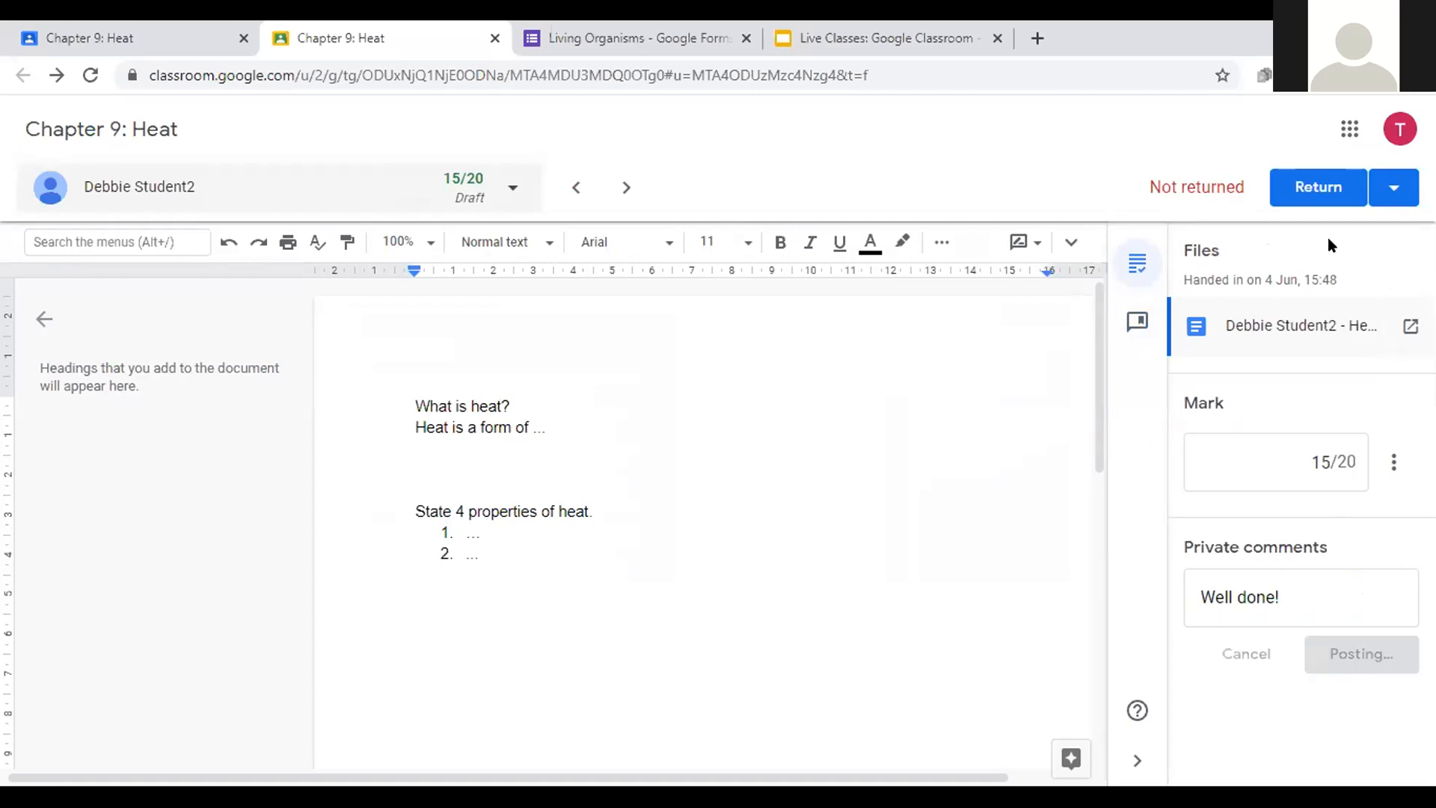
Step: Return the marked Heat assignment to the student and check its mark and private comment in the class's student work view
left_click(1310, 185)
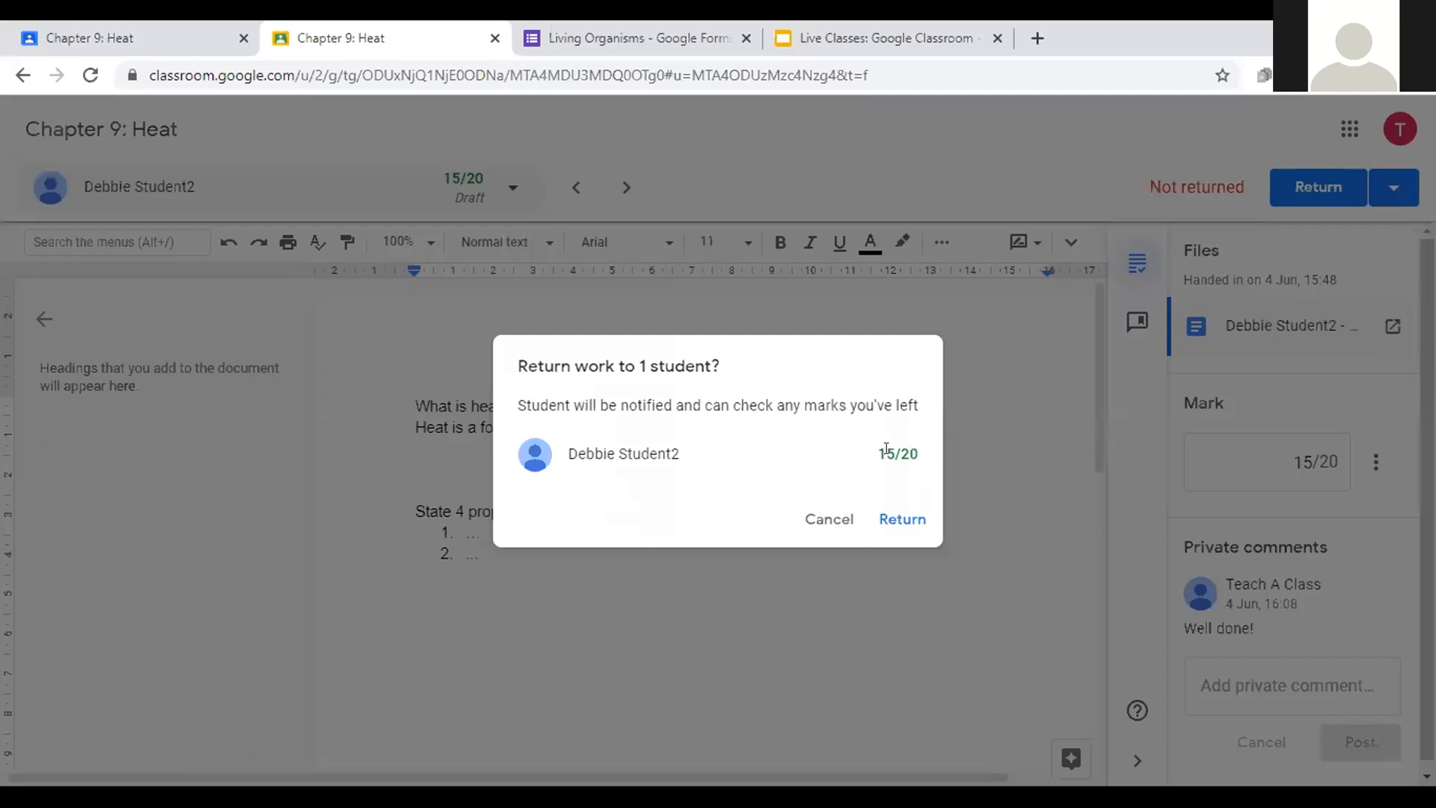
double_click(897, 528)
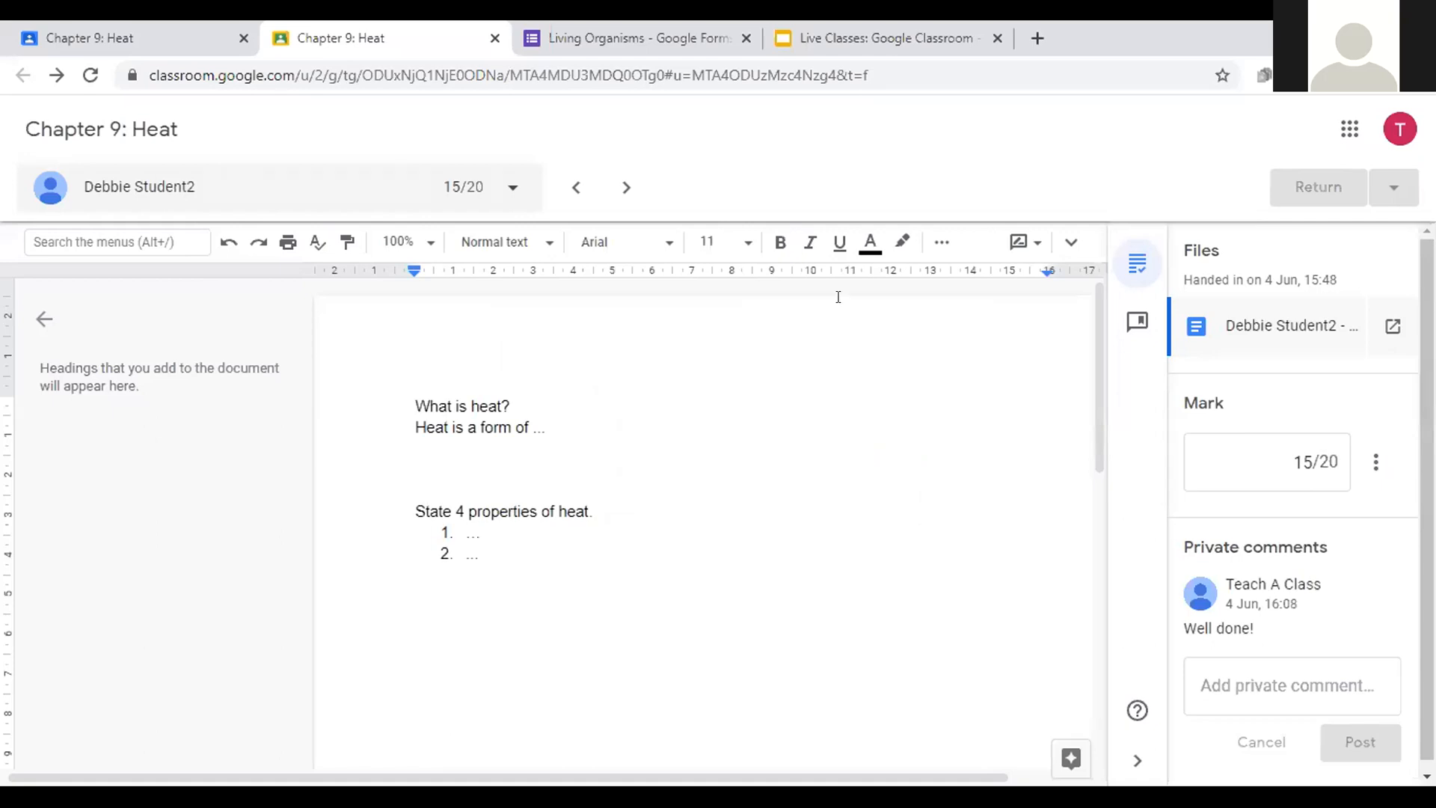
key("ctrl+shift+Tab")
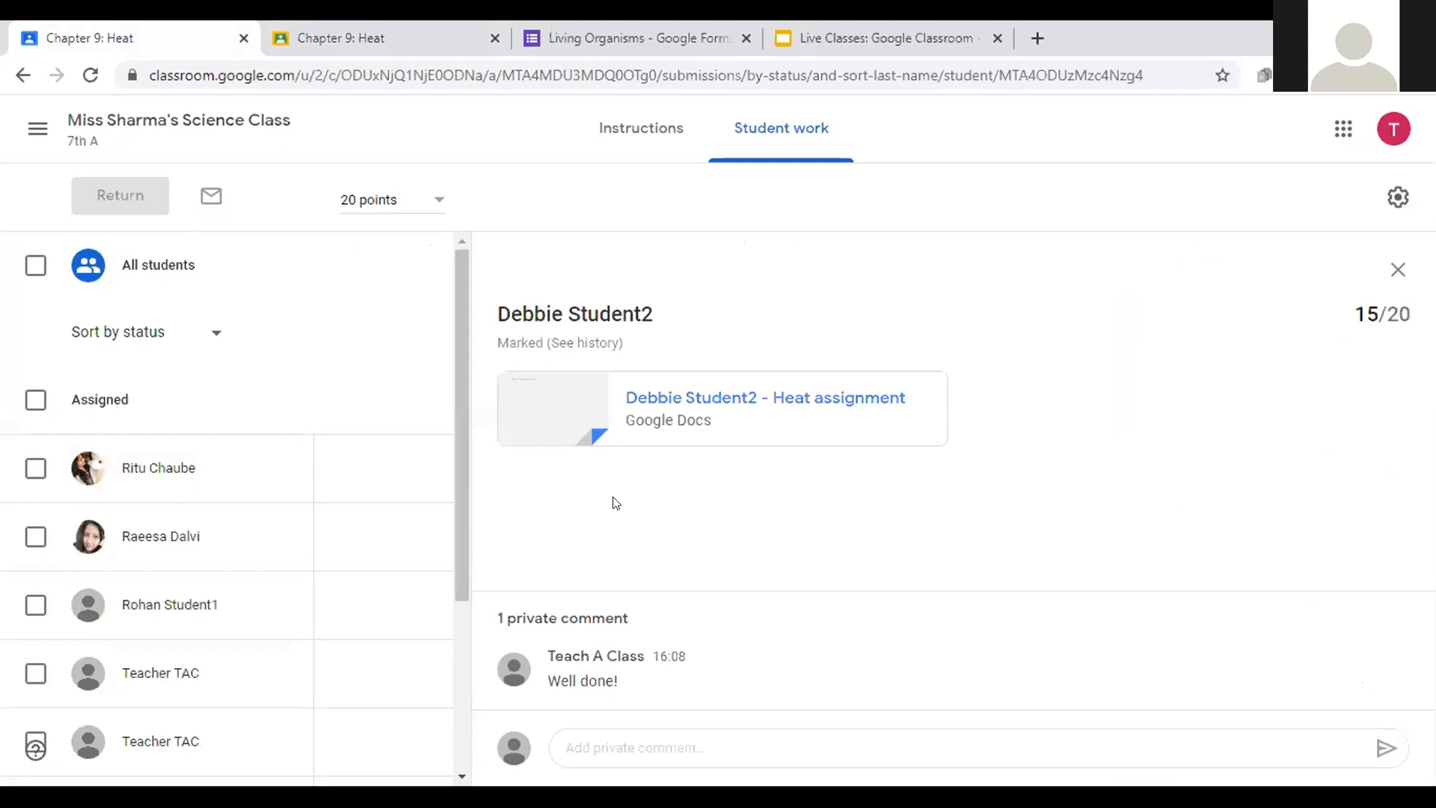
triple_click(1413, 317)
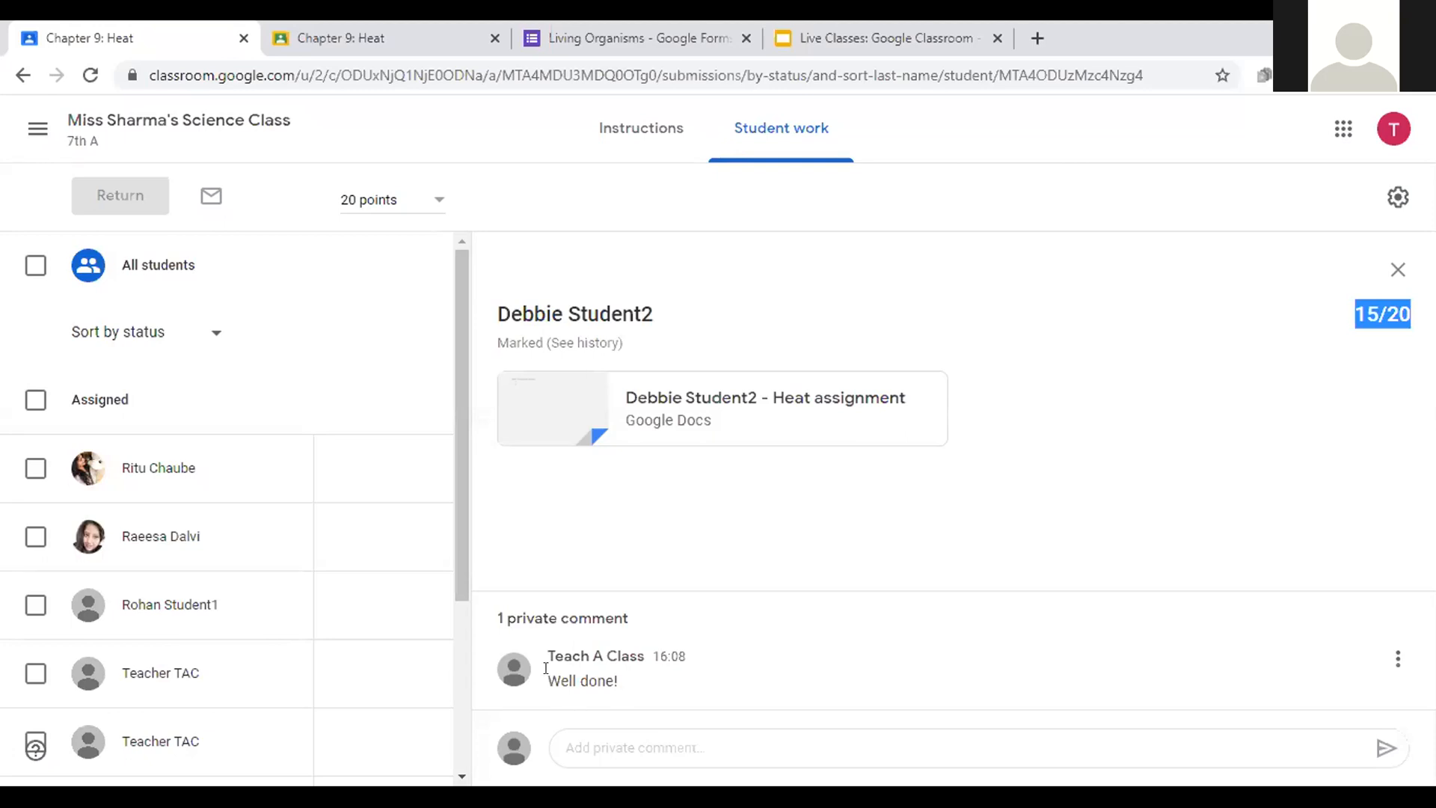
left_click_drag(549, 681, 622, 682)
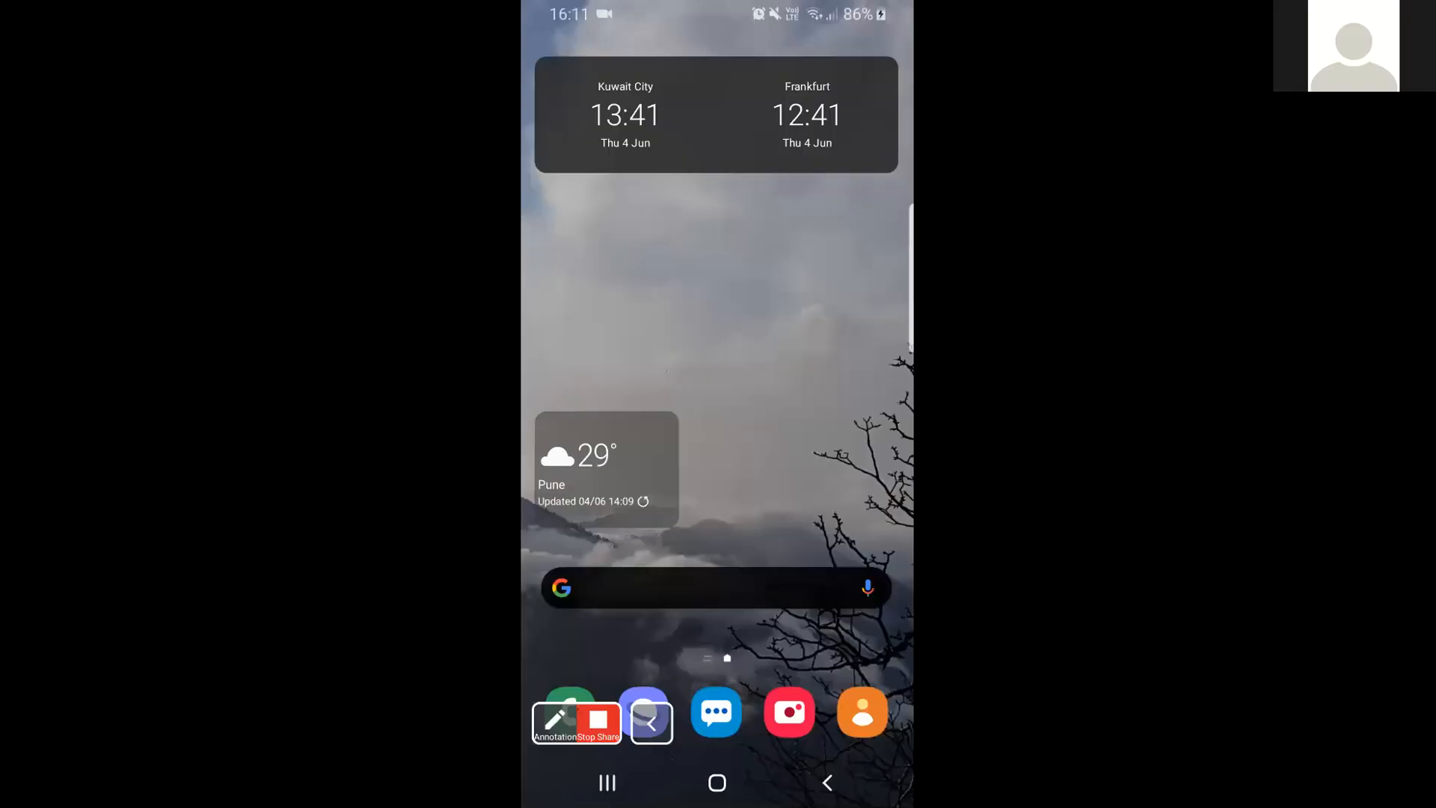
Step: Switch from the phone's recent apps to the browser showing the student's view of Miss Sharma's Science Class in Google Classroom
left_click(607, 782)
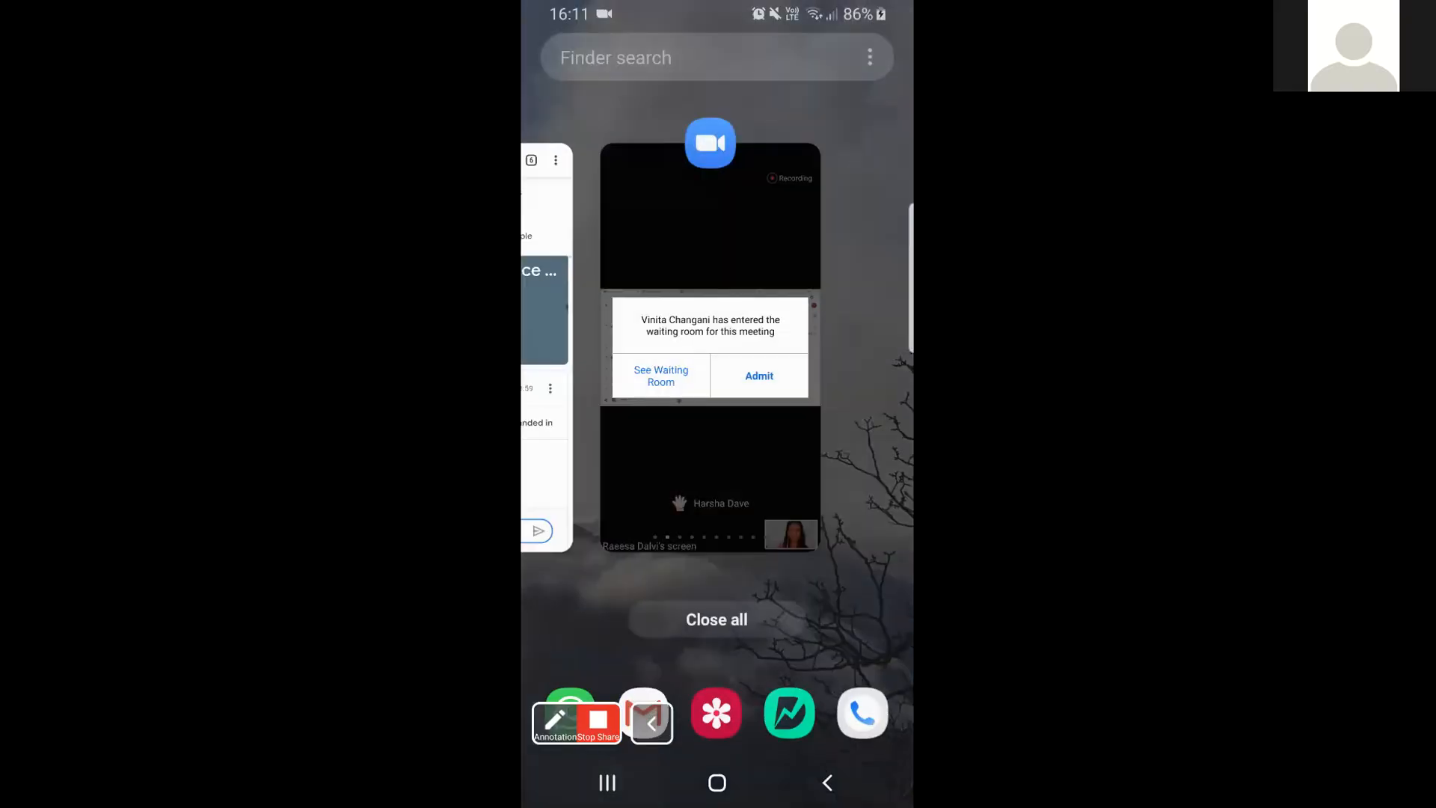
left_click_drag(635, 359, 845, 359)
left_click(716, 359)
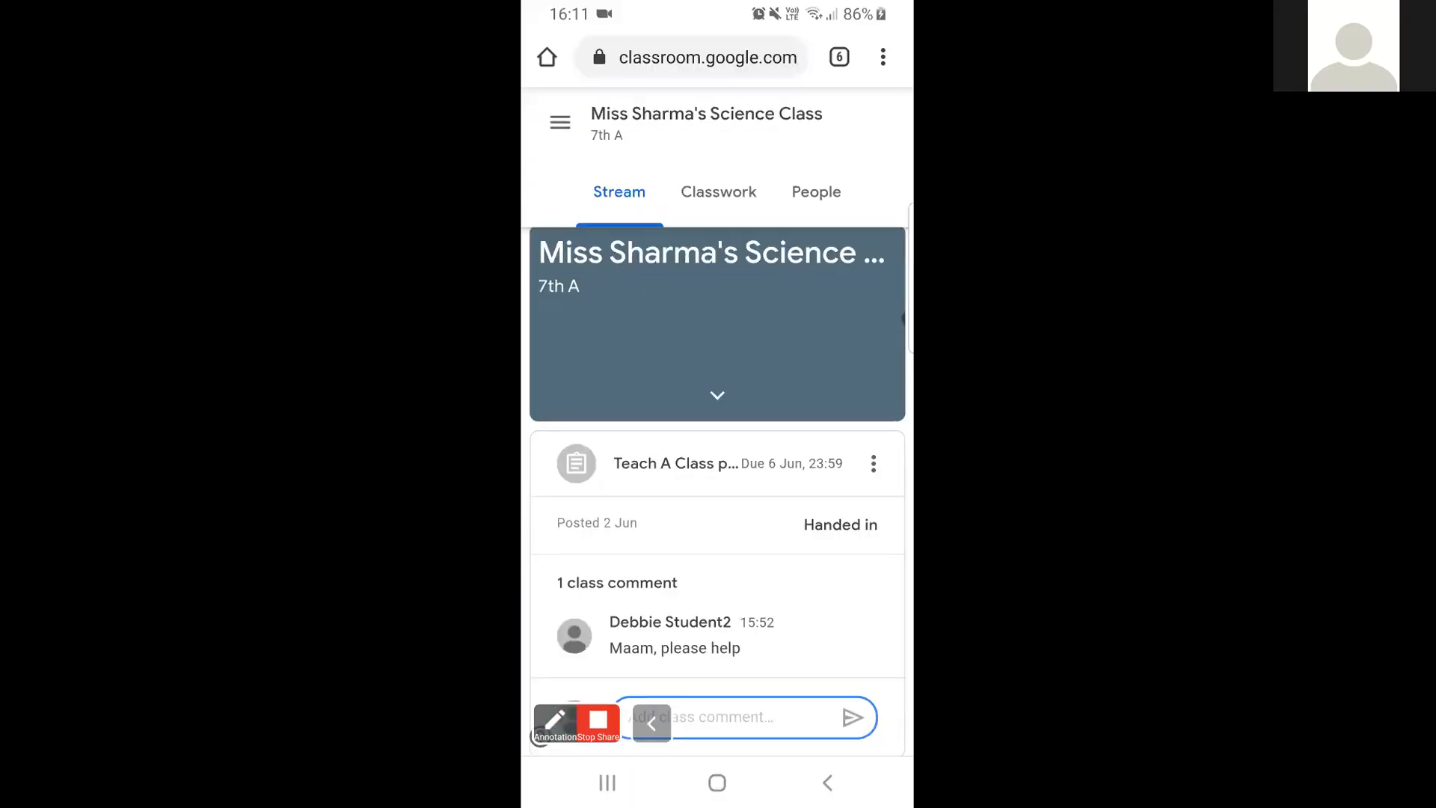
scroll(717, 486, "down", 1)
scroll(716, 486, "up", 2)
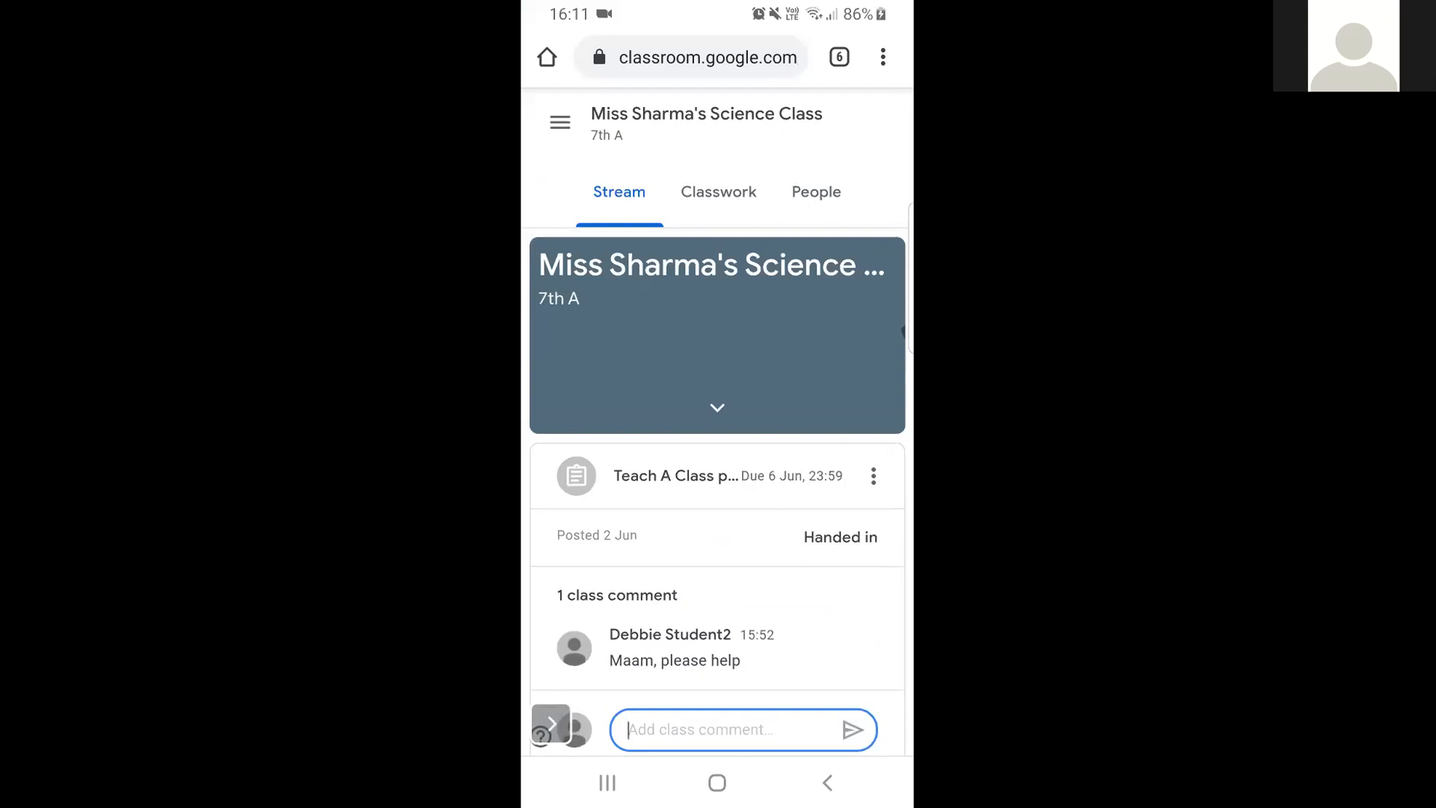
Step: Open the Chapter 9: Heat assignment from the student's list of completed work
left_click(560, 122)
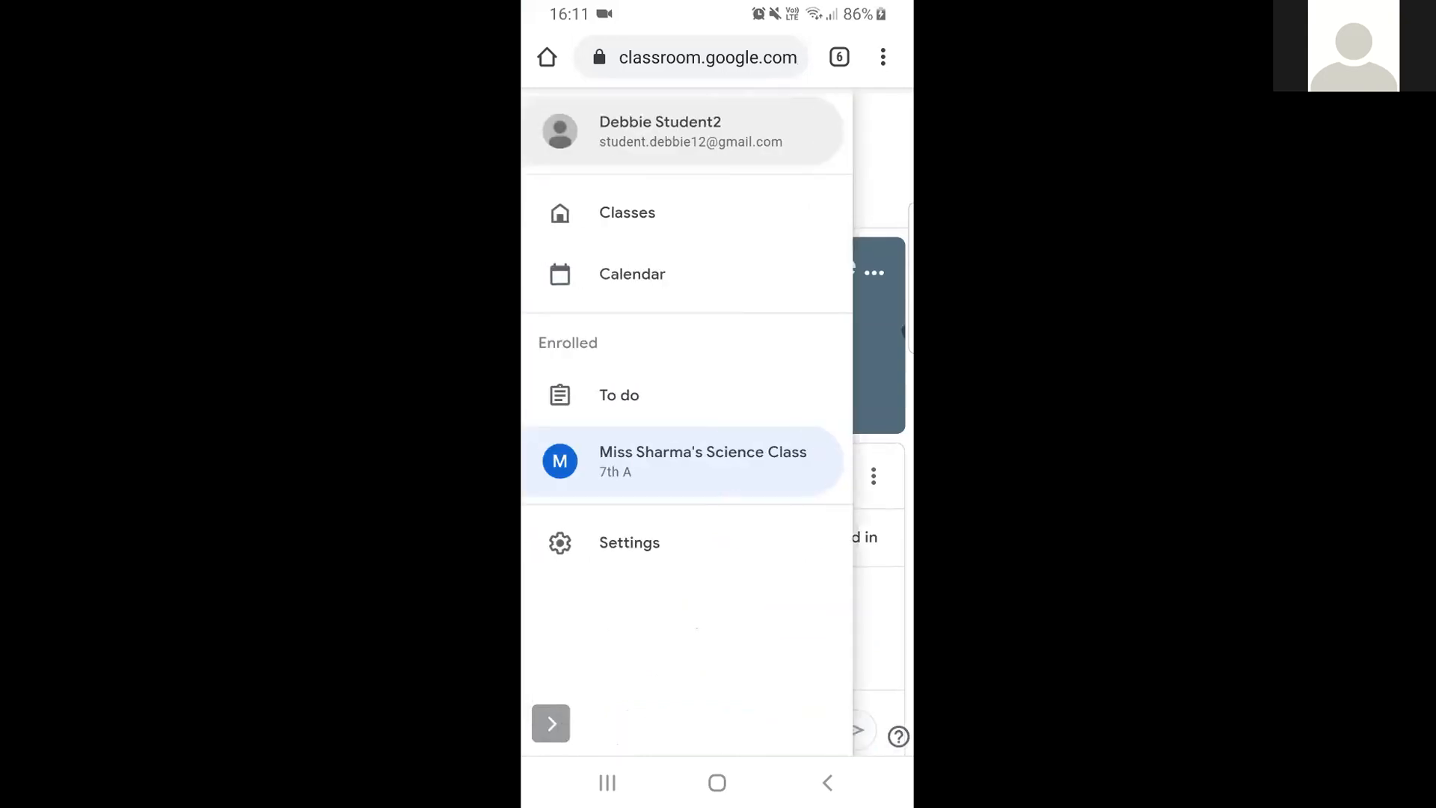
left_click(619, 395)
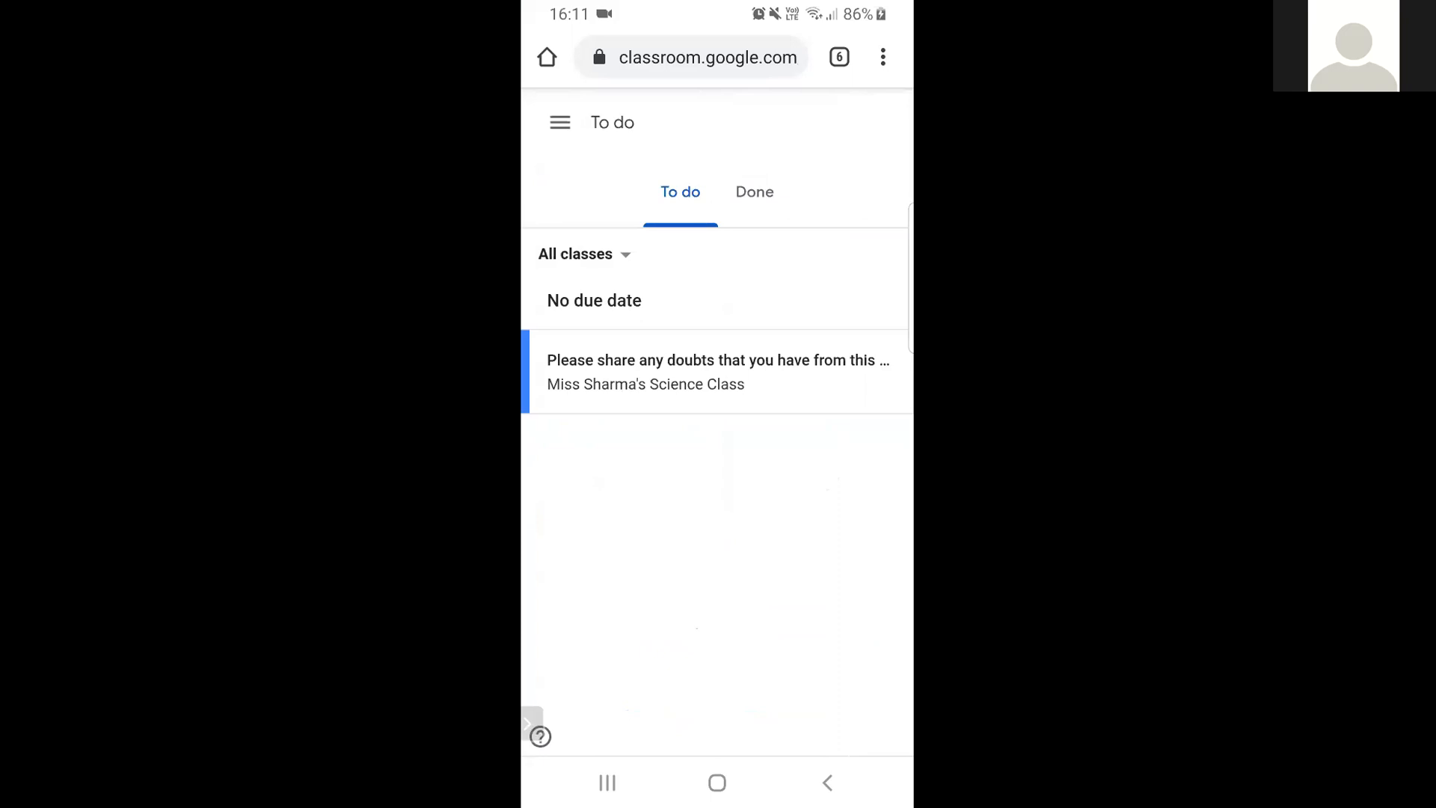
left_click(754, 192)
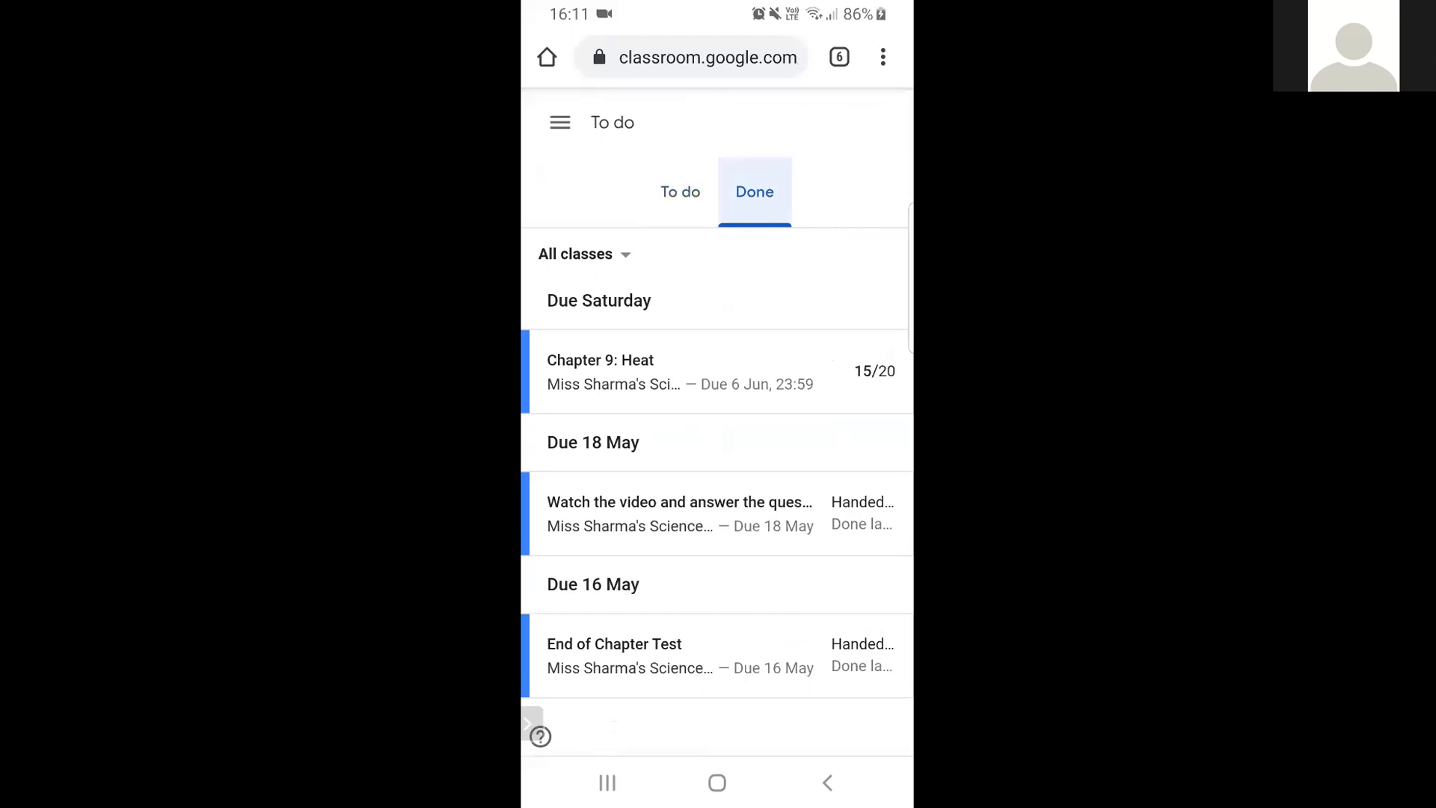
left_click(600, 360)
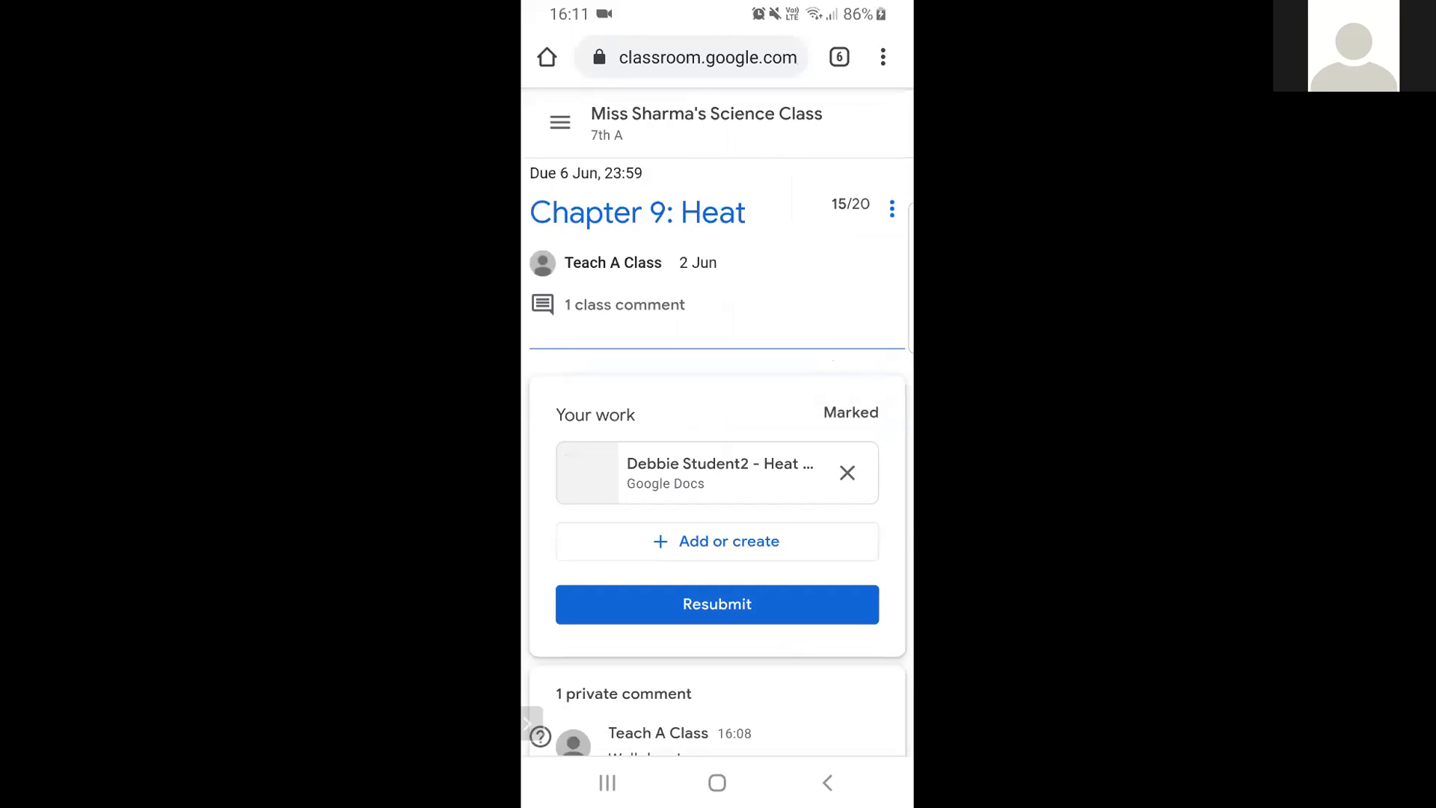
Step: Point out the assignment's mark, its Marked status and the teacher's private comment with the spotlight annotation
left_click(530, 723)
left_click(569, 724)
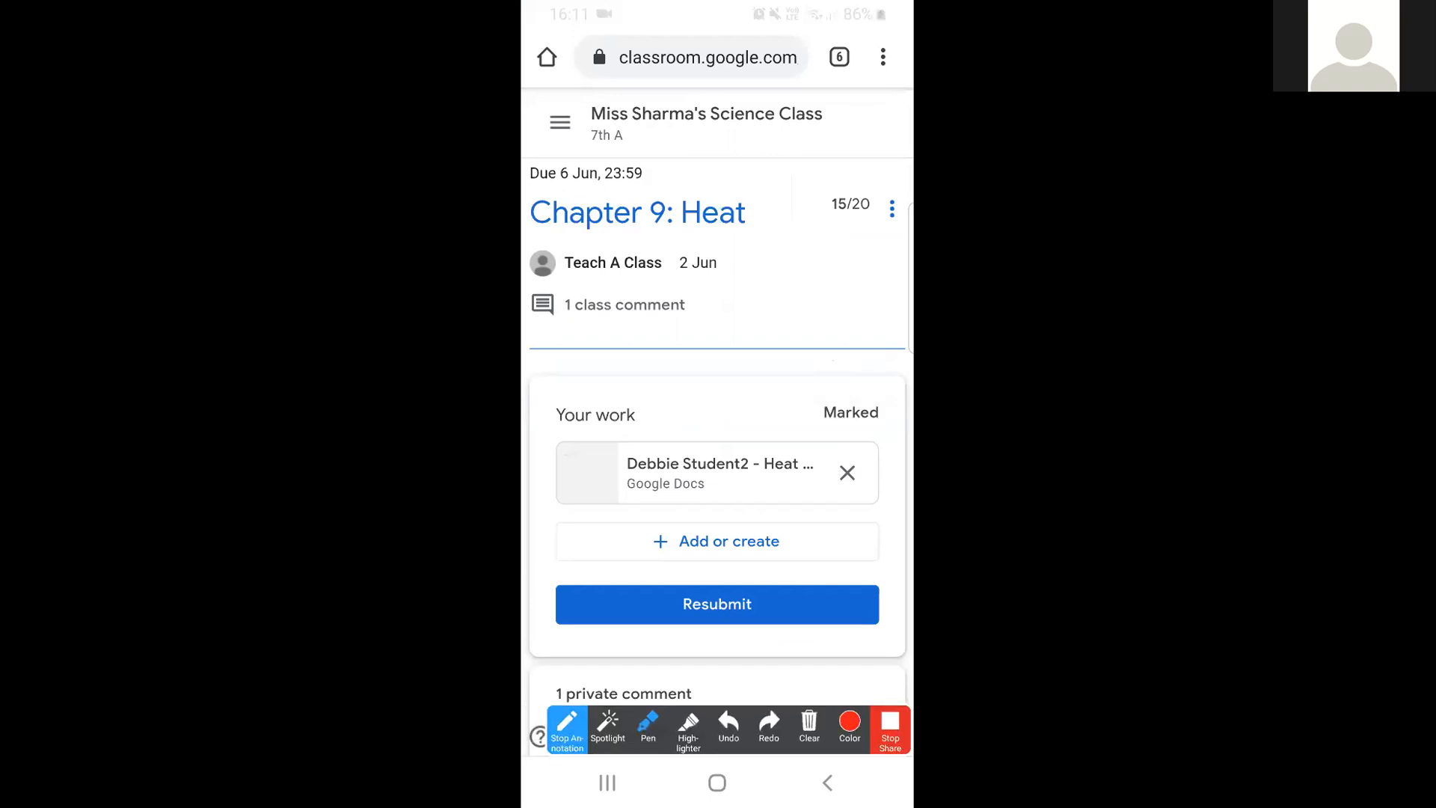
left_click(607, 726)
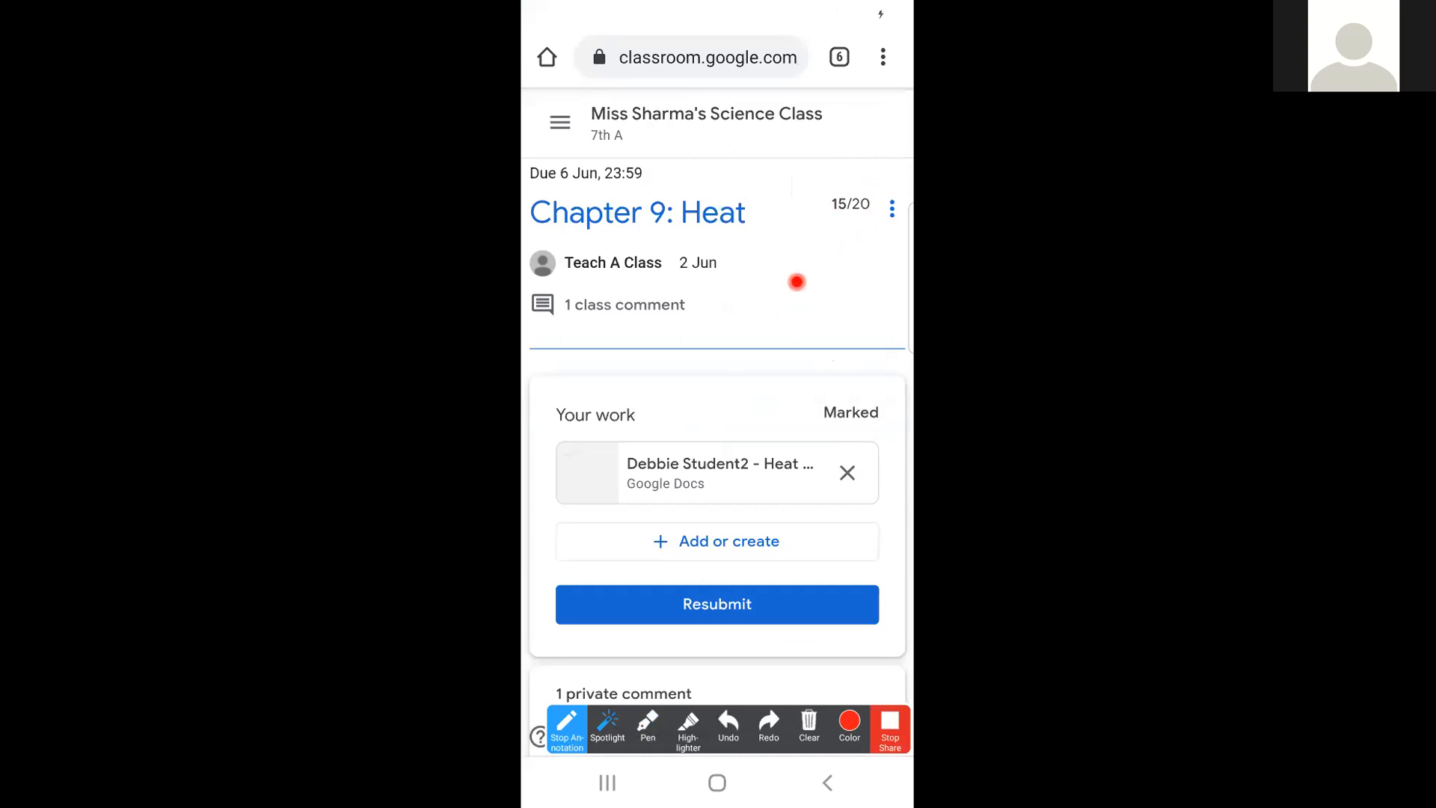
left_click(567, 729)
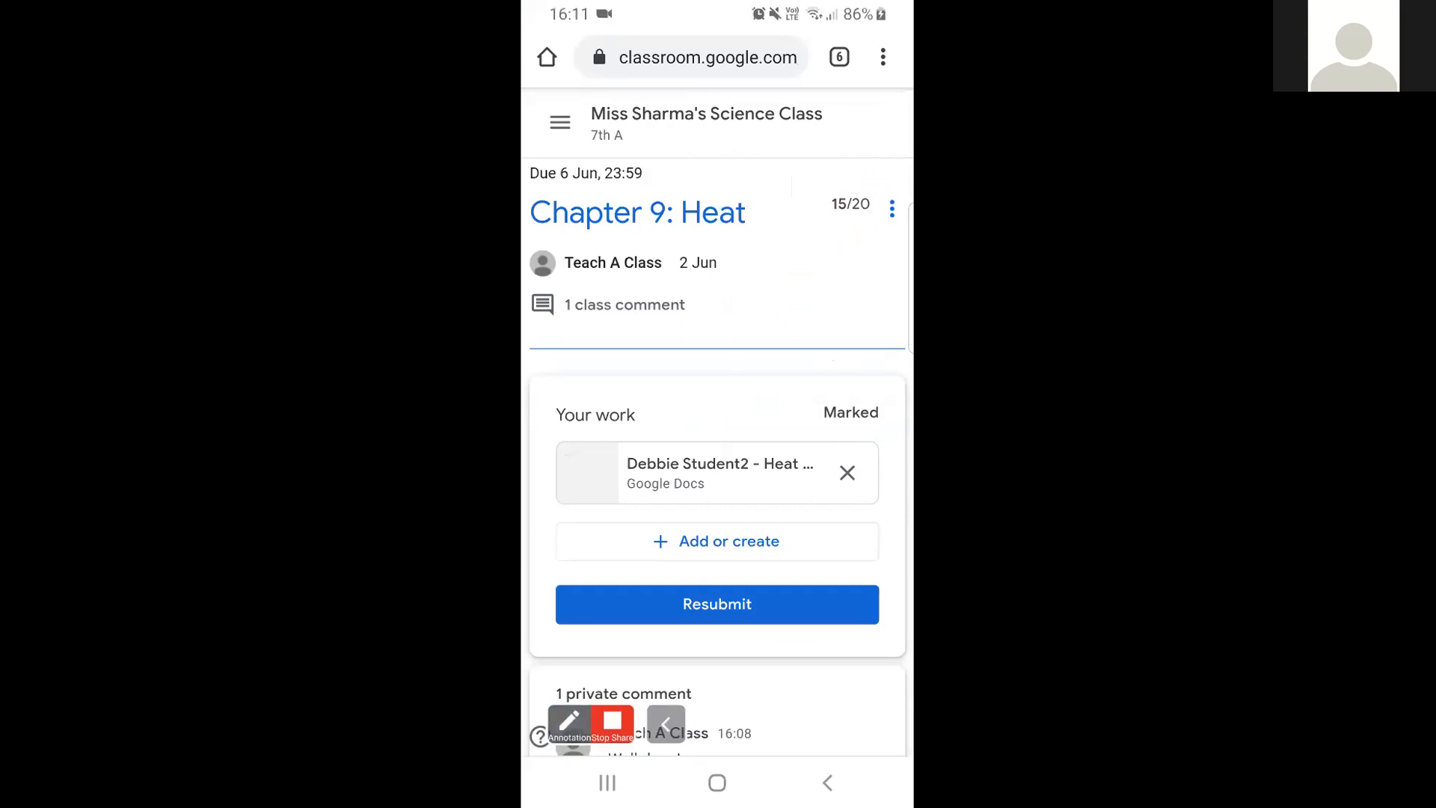
scroll(717, 406, "down", 3)
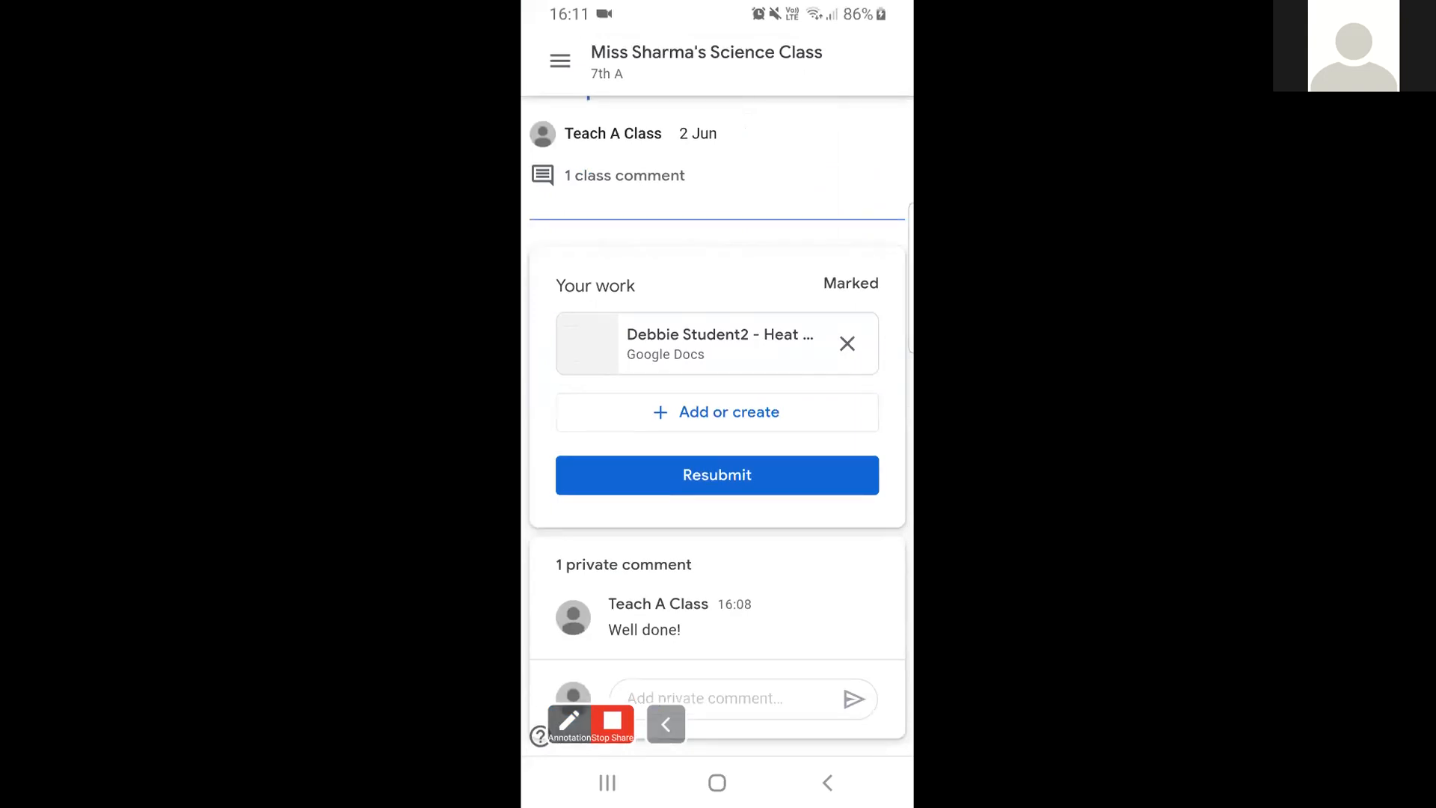
left_click(568, 722)
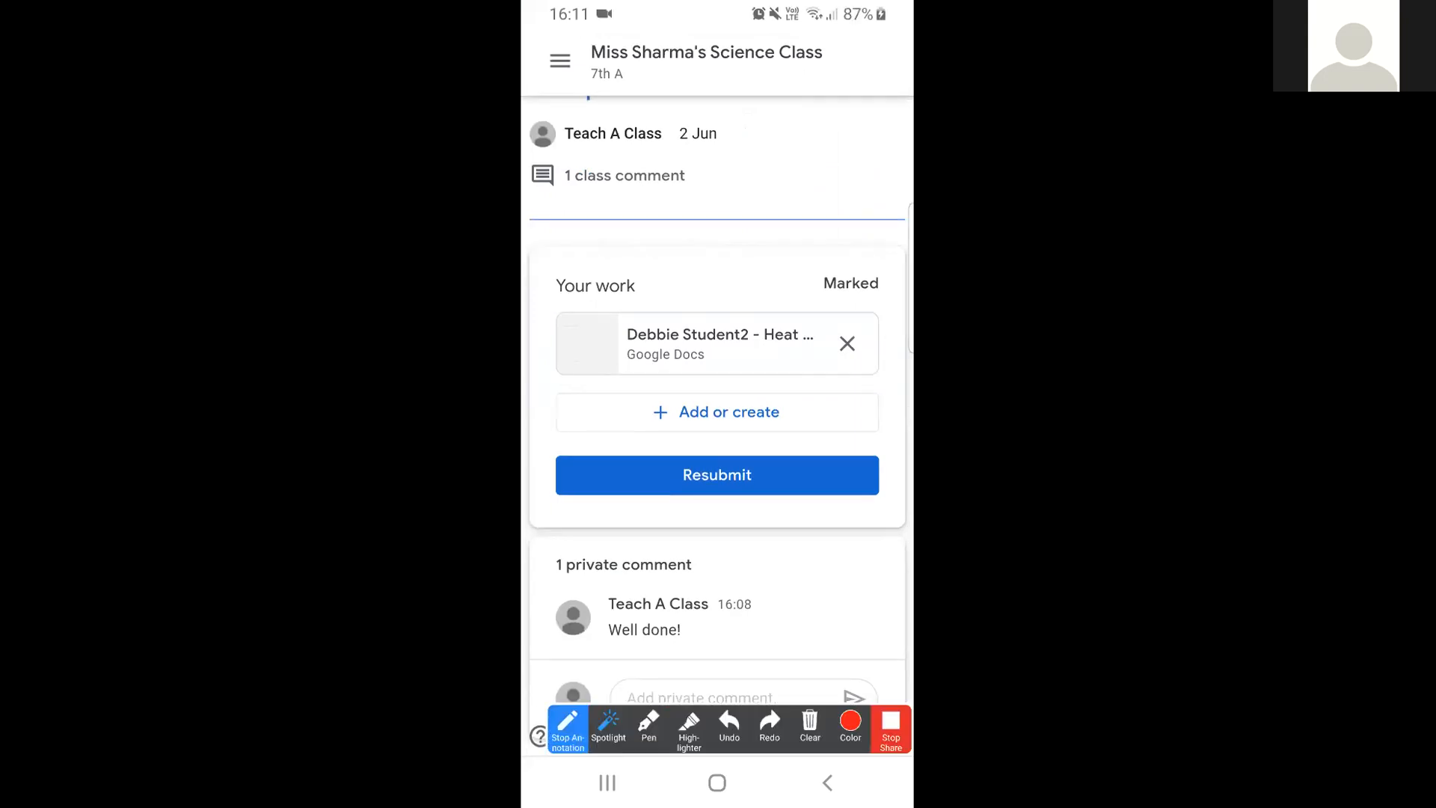
mouse_move(800, 276)
left_mouse_down()
mouse_move(683, 671)
mouse_move(690, 573)
left_mouse_up()
left_click(568, 728)
Step: Reply to the teacher on the Heat assignment with the private comment "Thank you teacher"
scroll(717, 406, "down", 3)
left_click(717, 698)
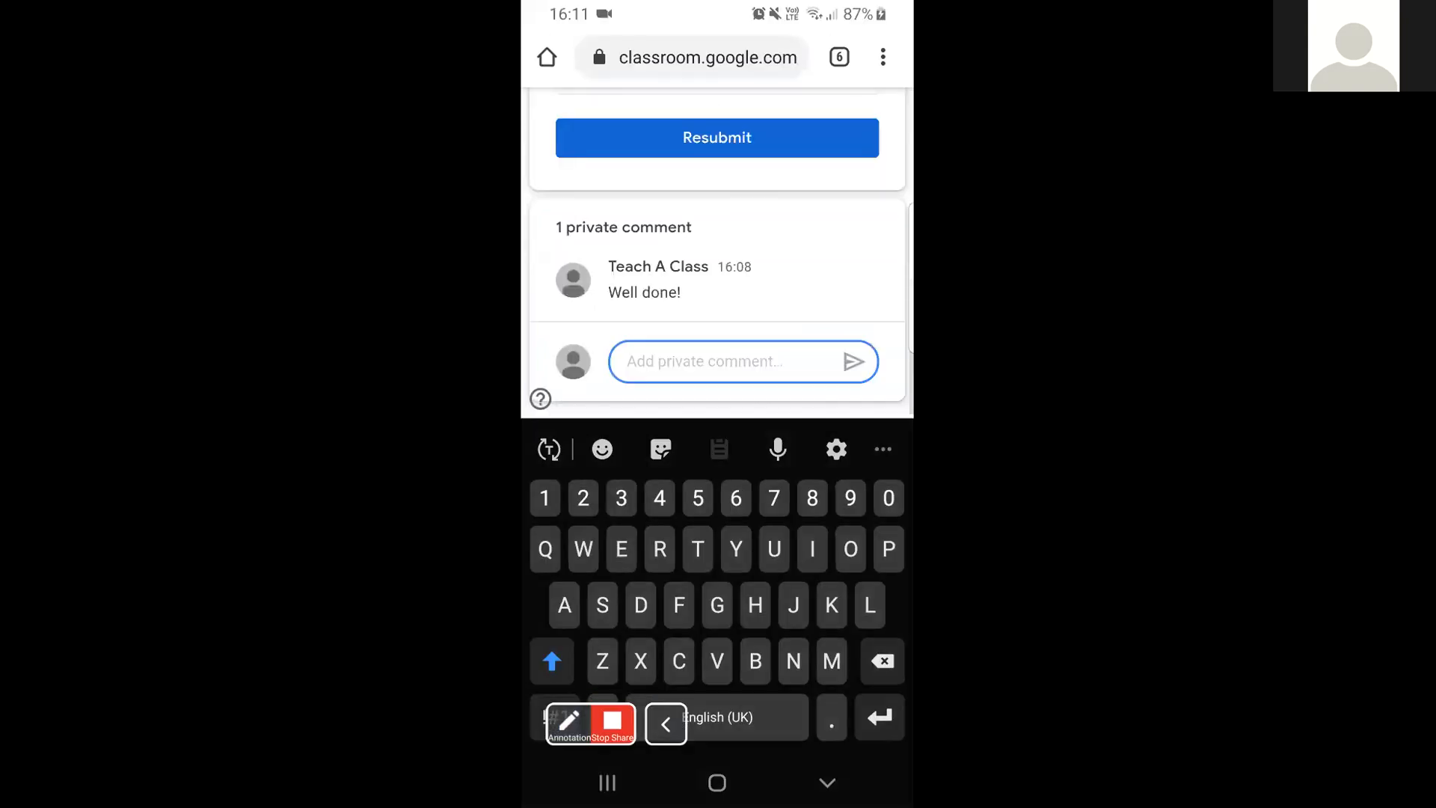
type("Thank yo")
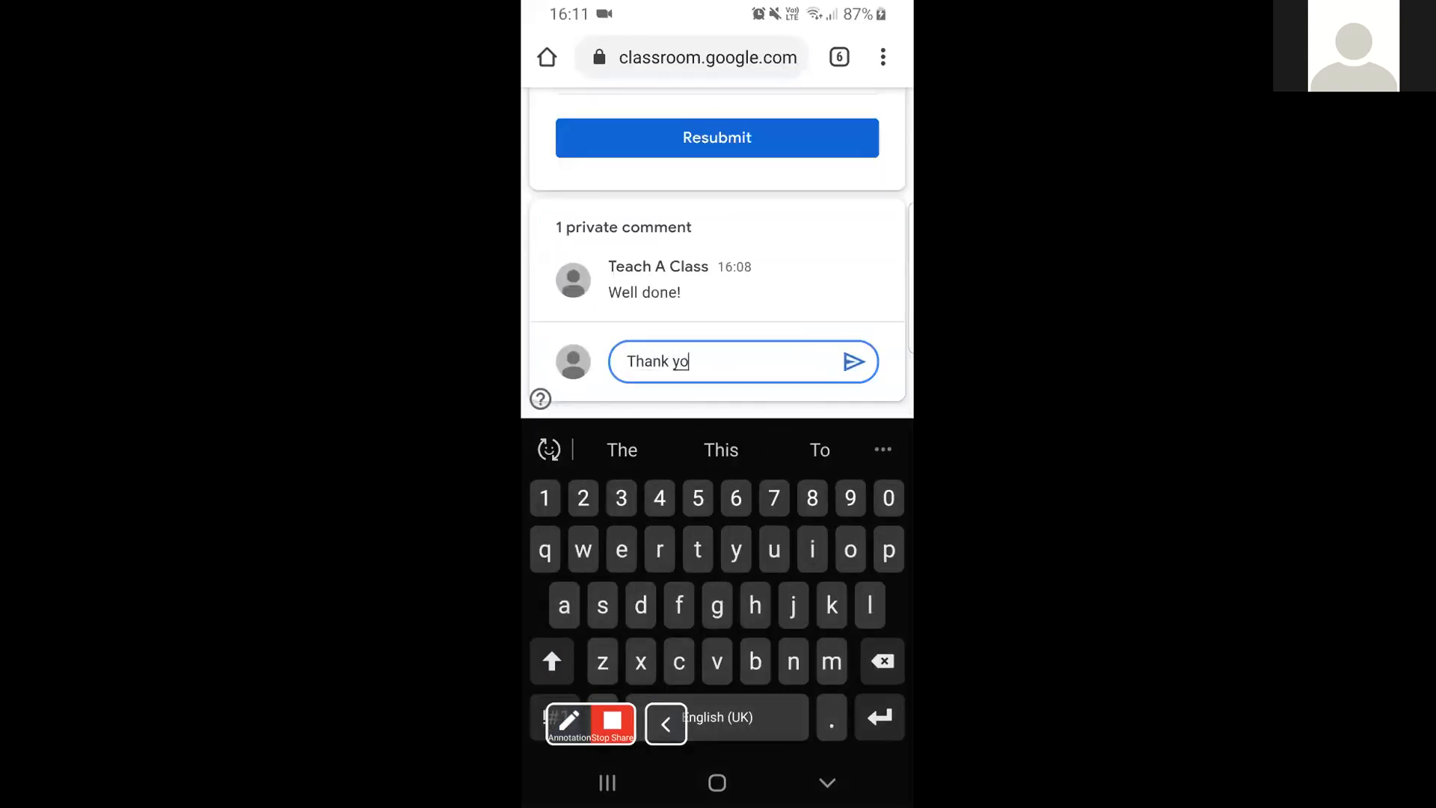
type("u teacher")
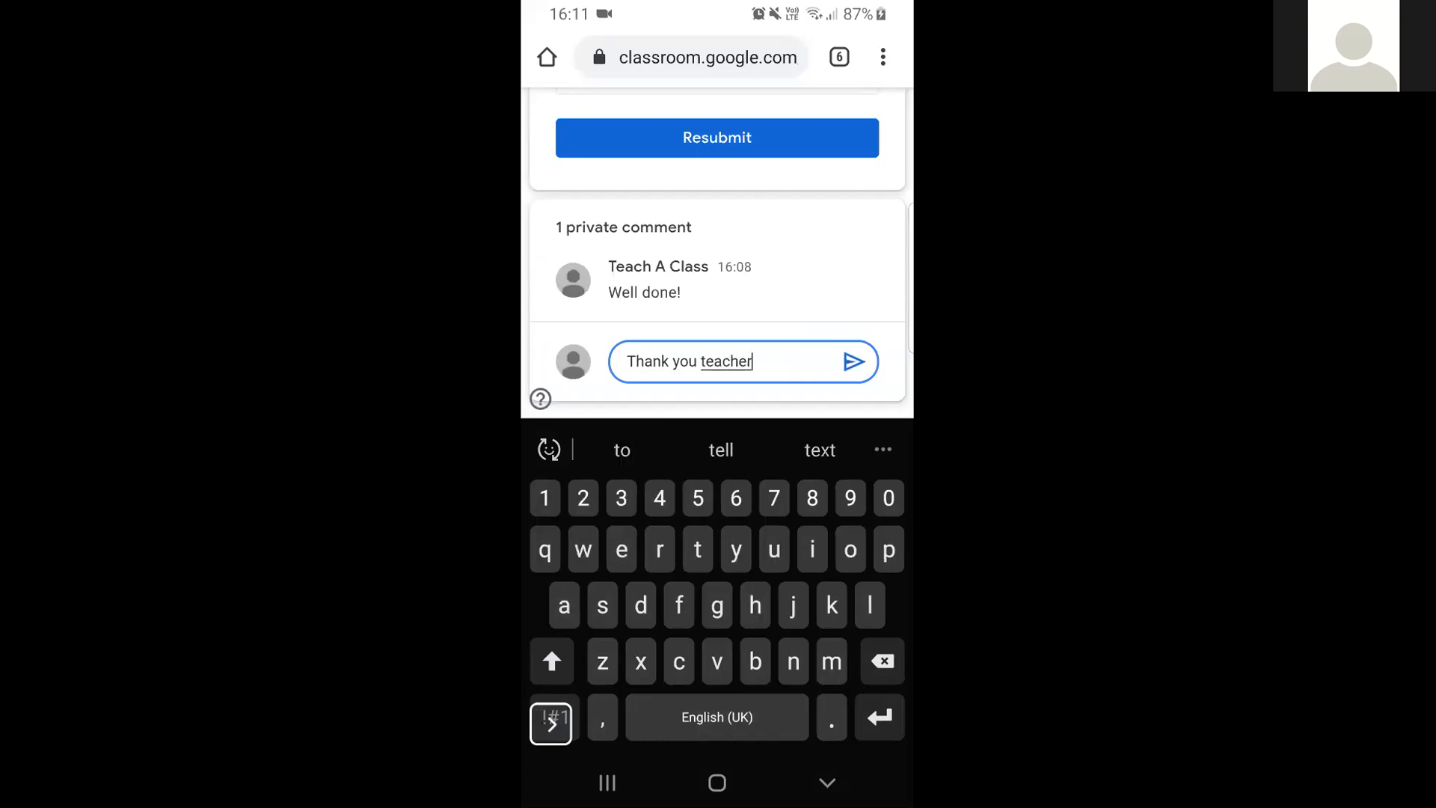
left_click(853, 362)
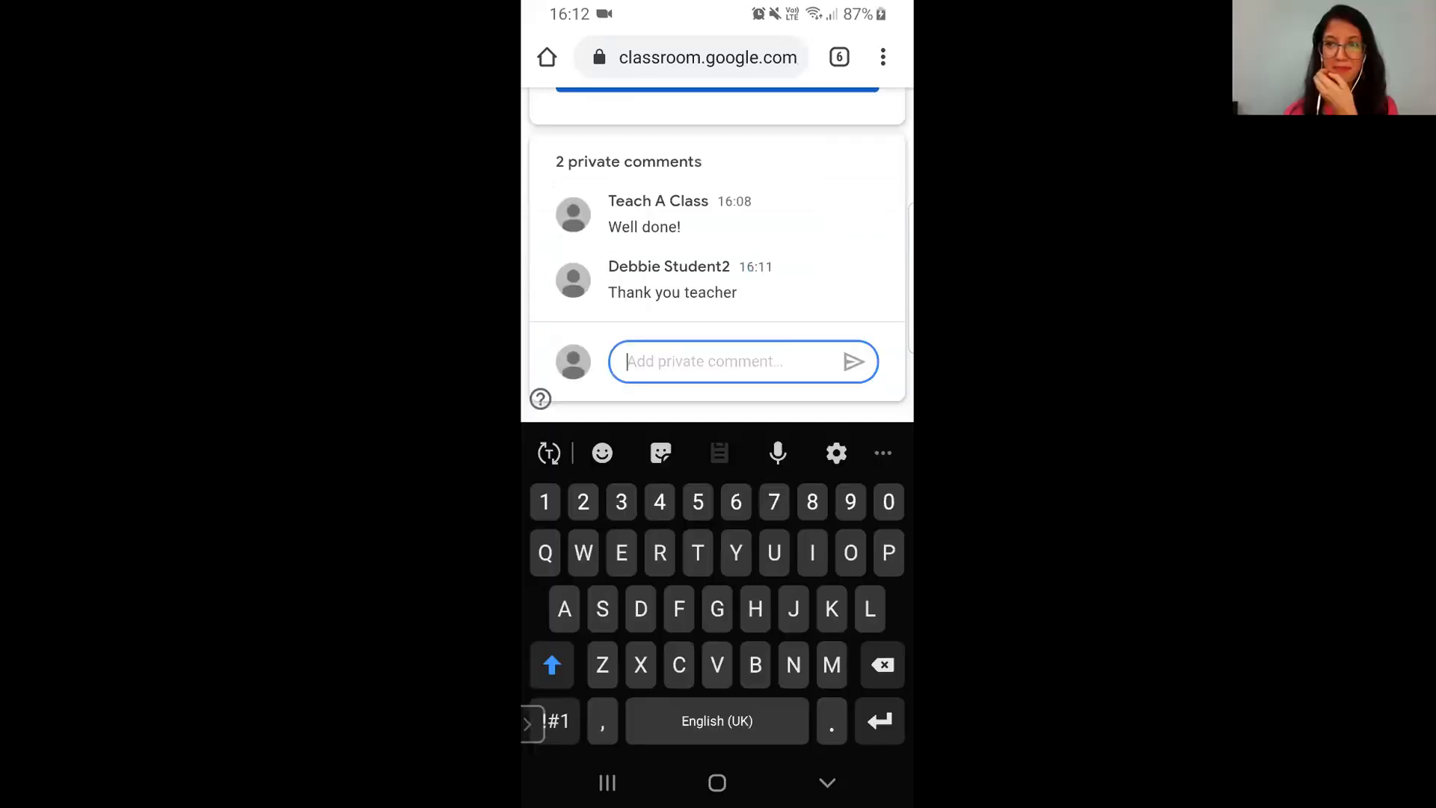
Step: Look over the returned assignment's mark, attached work, resubmit option and private comments from the student's side
left_click(827, 782)
scroll(717, 419, "up", 7)
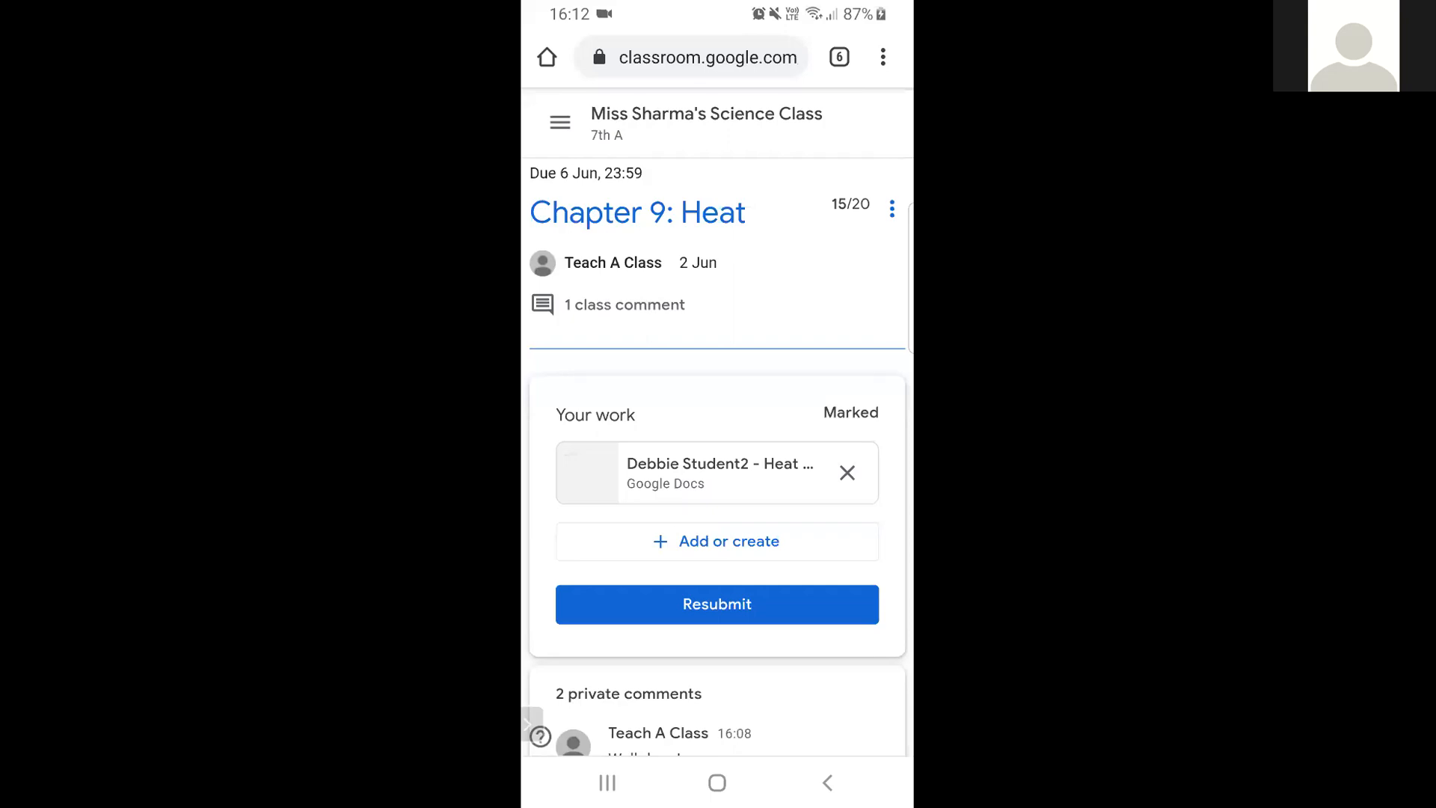
scroll(717, 456, "down", 1)
scroll(717, 456, "up", 1)
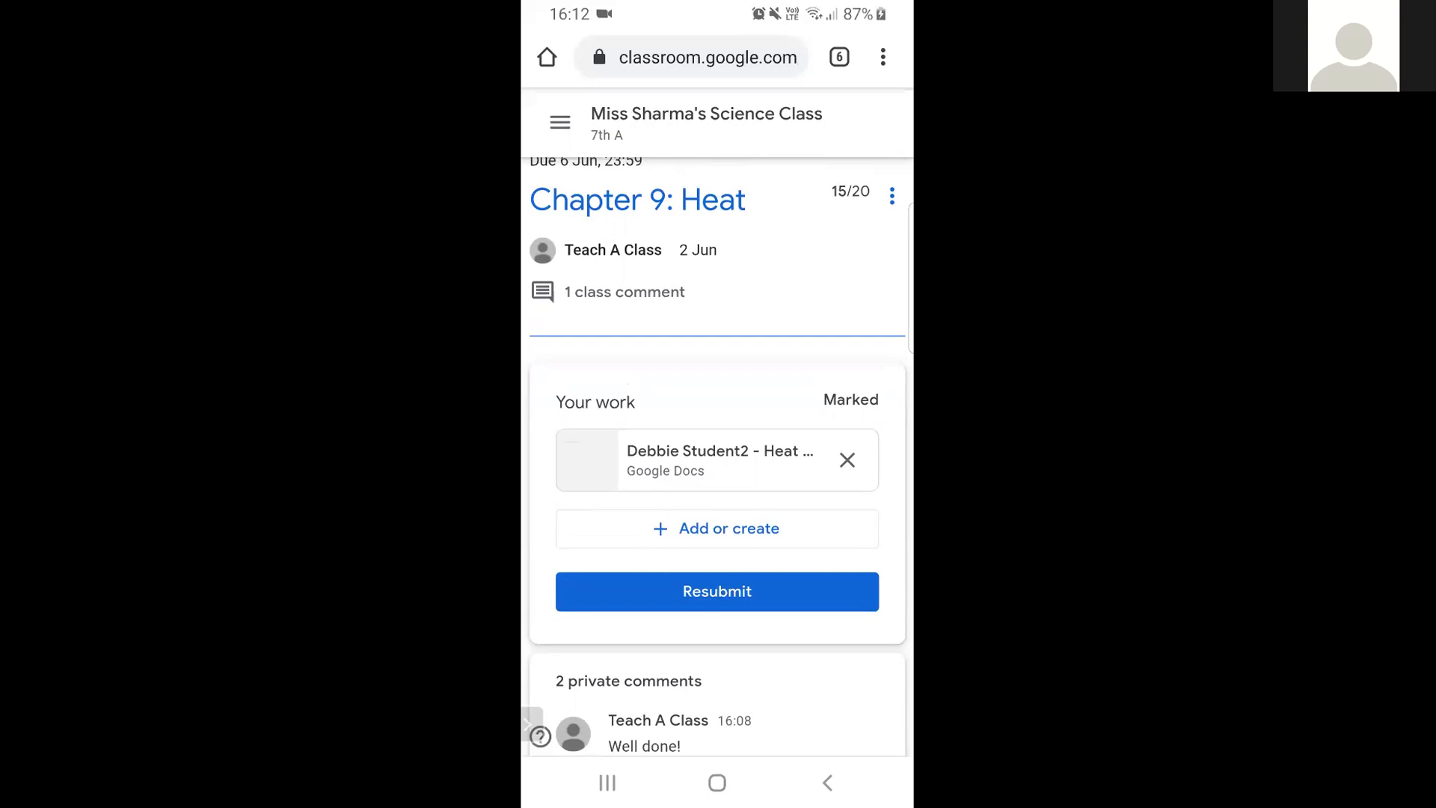
scroll(717, 456, "up", 1)
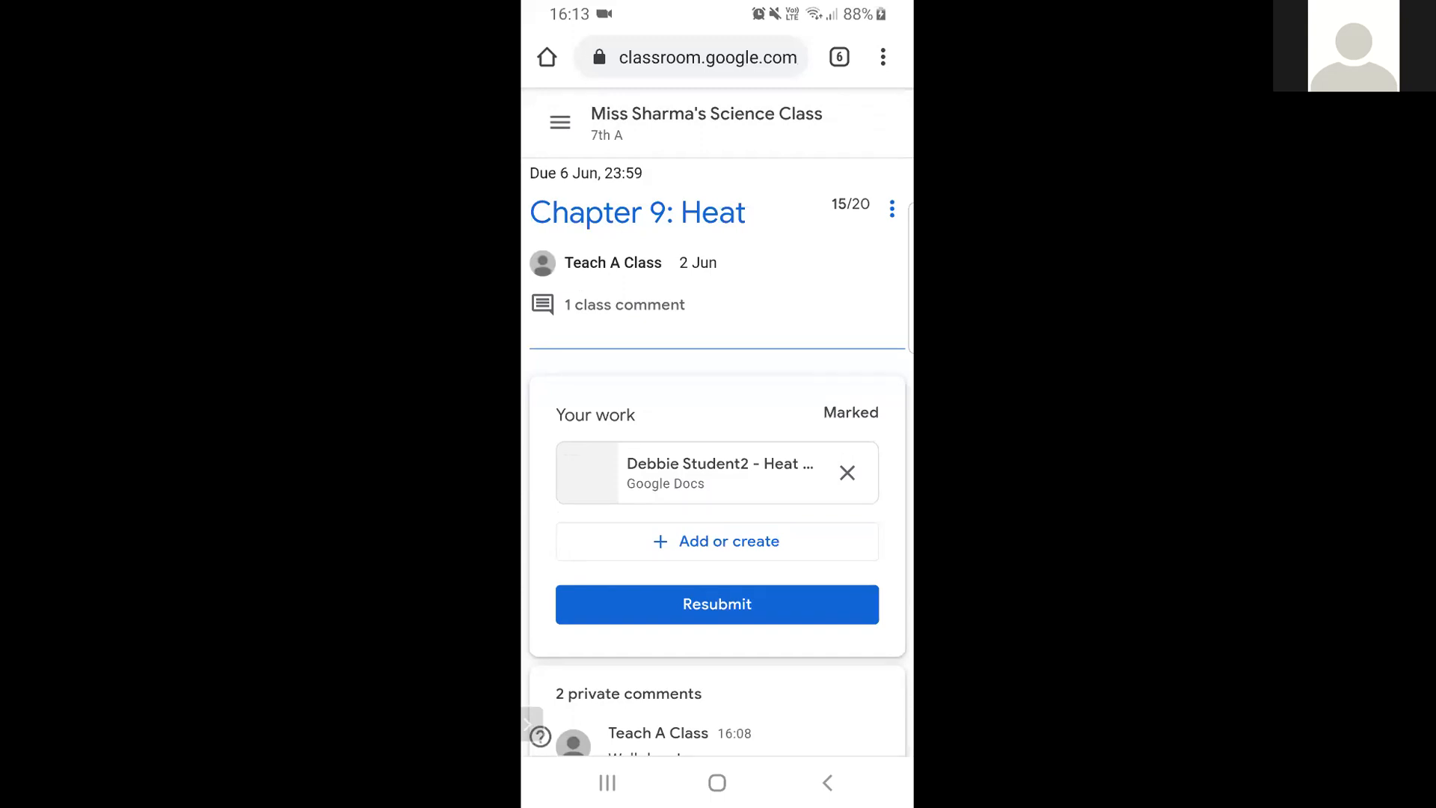
scroll(717, 449, "down", 2)
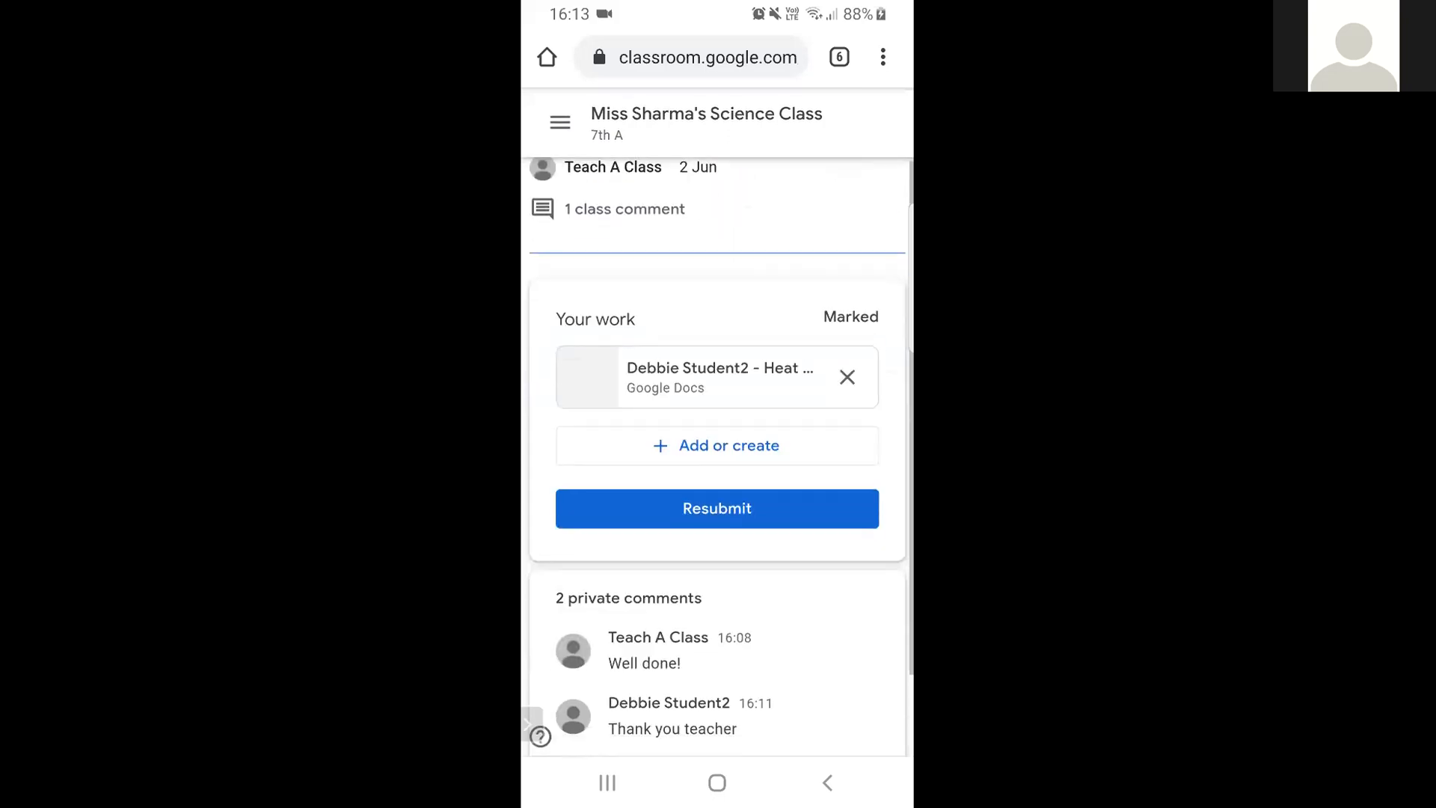
scroll(717, 449, "up", 2)
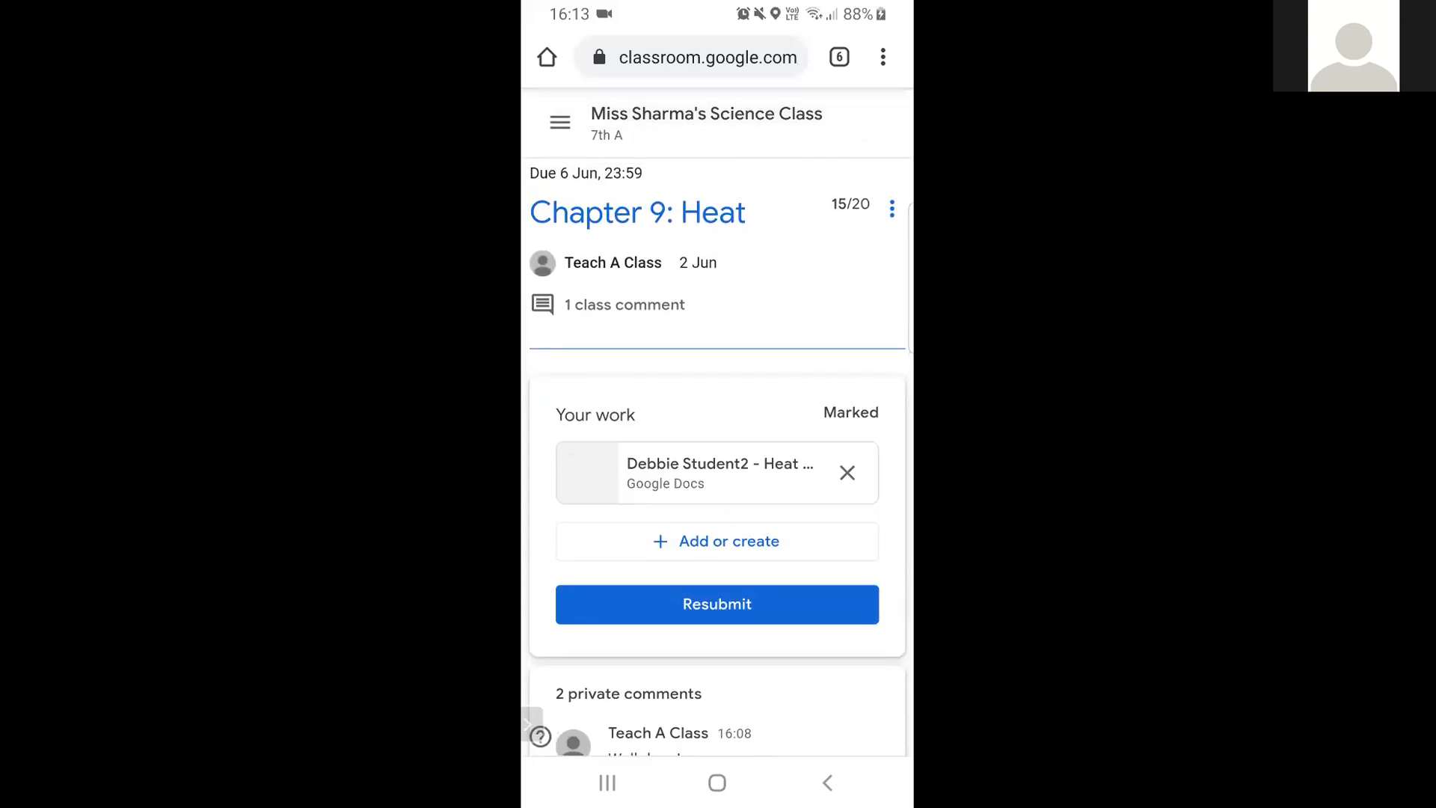
scroll(717, 449, "down", 2)
scroll(717, 449, "down", 2)
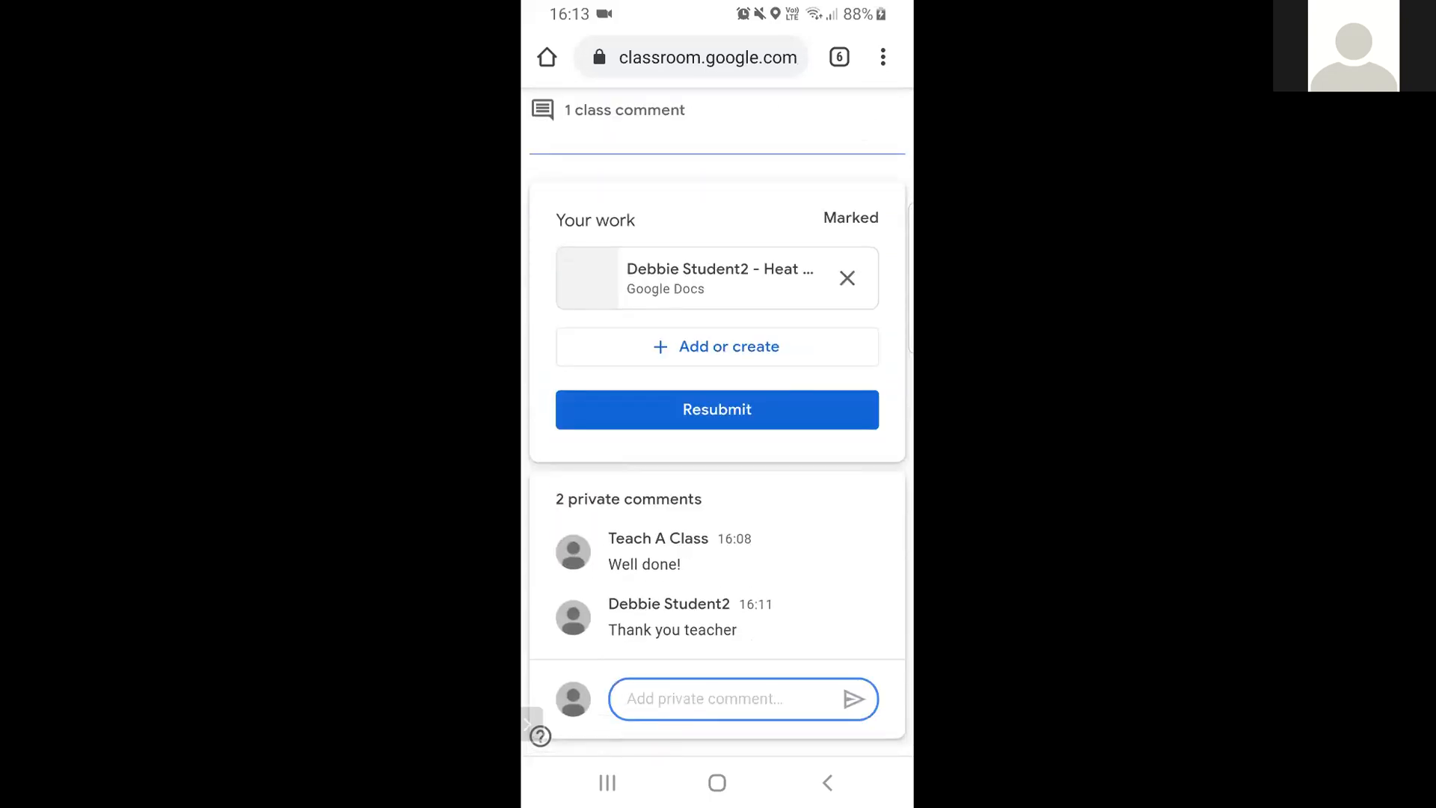
scroll(717, 449, "up", 3)
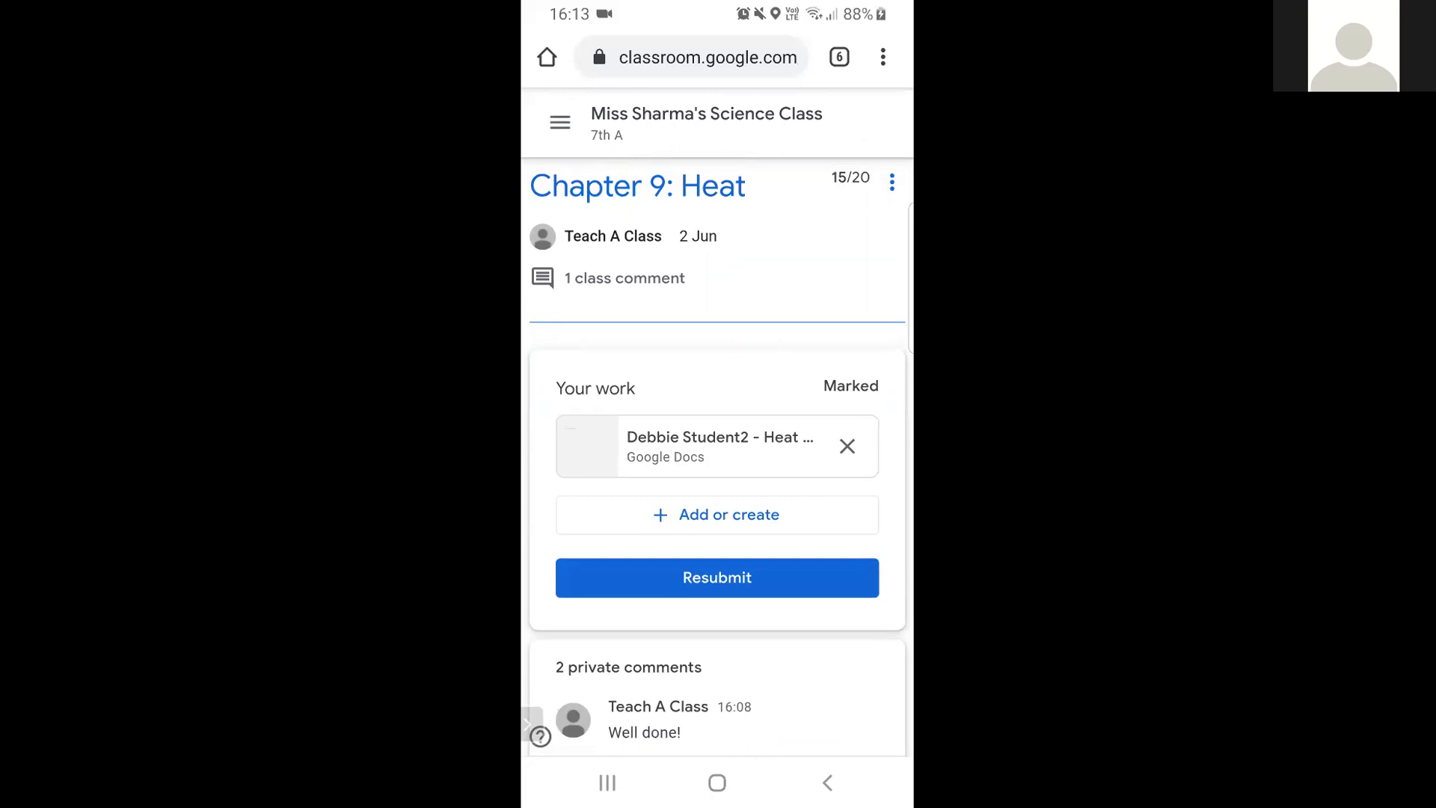
Step: Open the attached Heat assignment document using the student's account
left_click(710, 446)
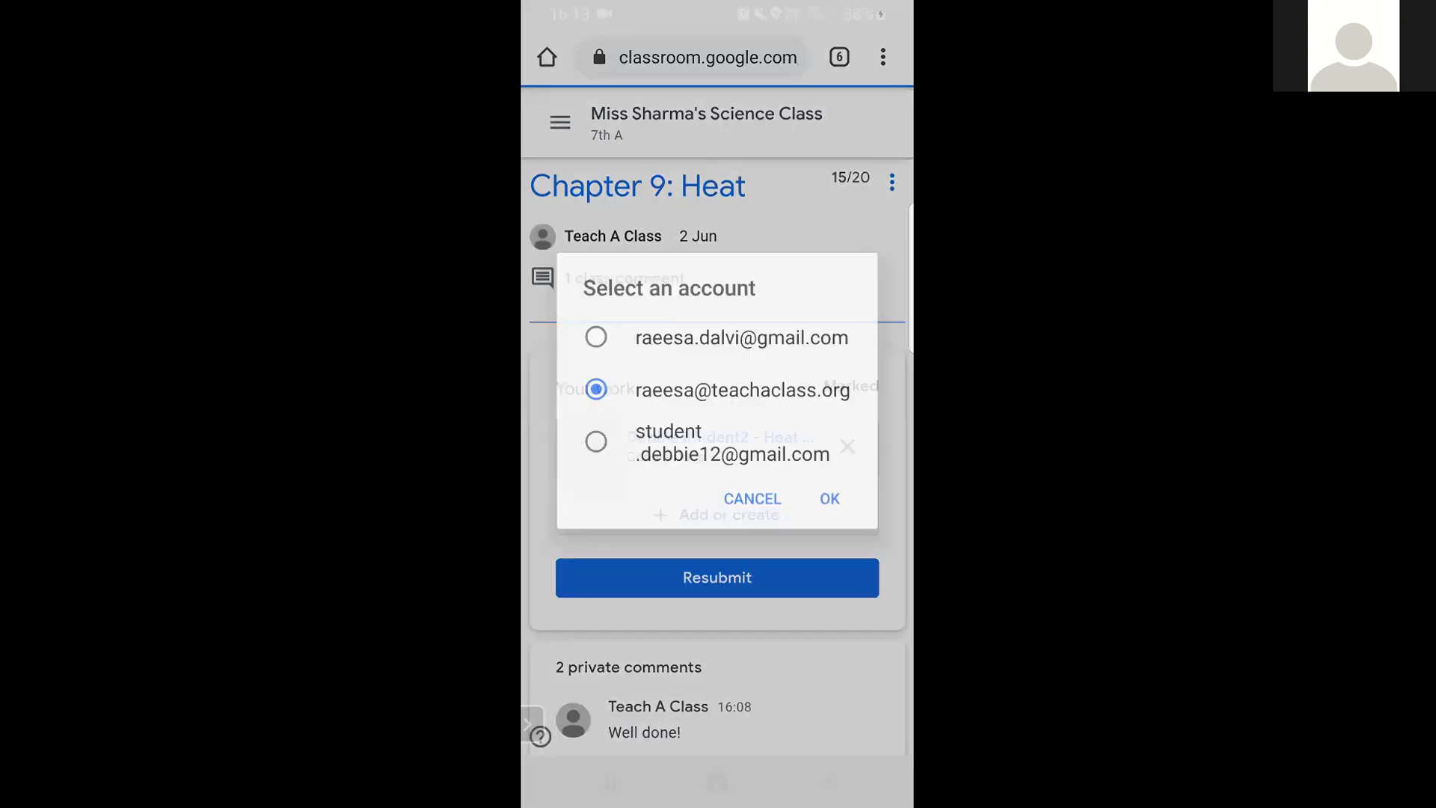
left_click(716, 442)
left_click(829, 498)
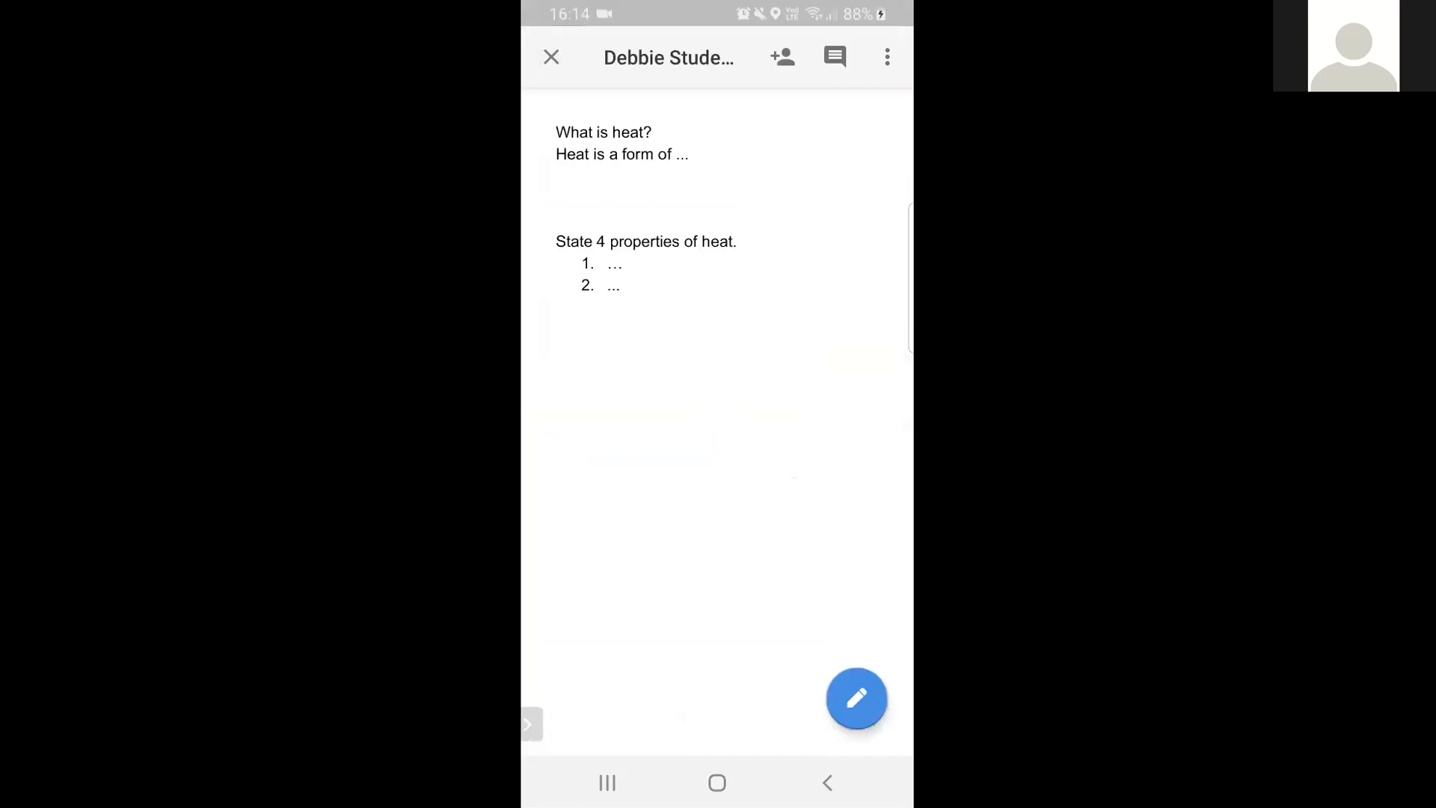
Step: Check the comments of the student's Heat assignment document and close the comments view again
left_click(834, 57)
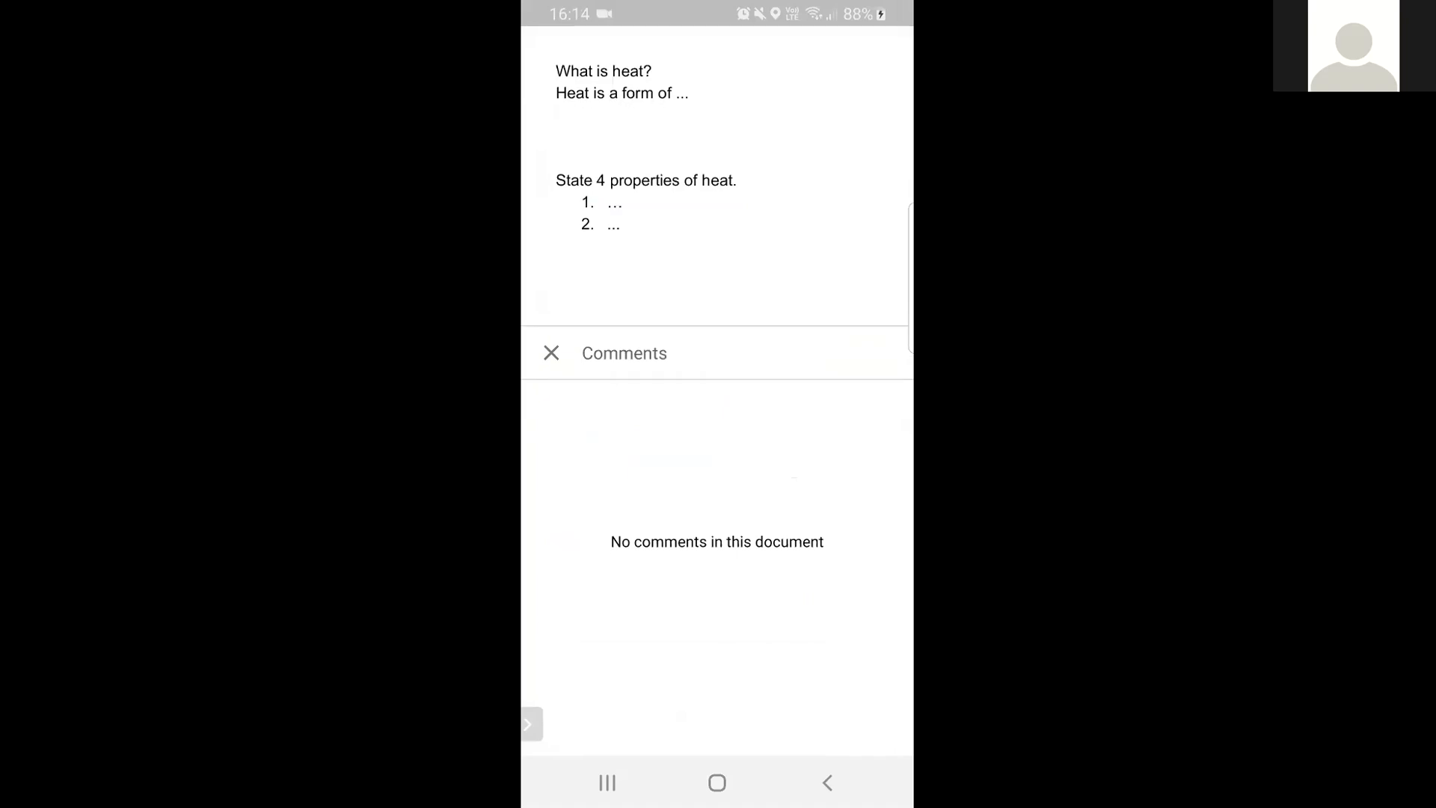
left_click(551, 353)
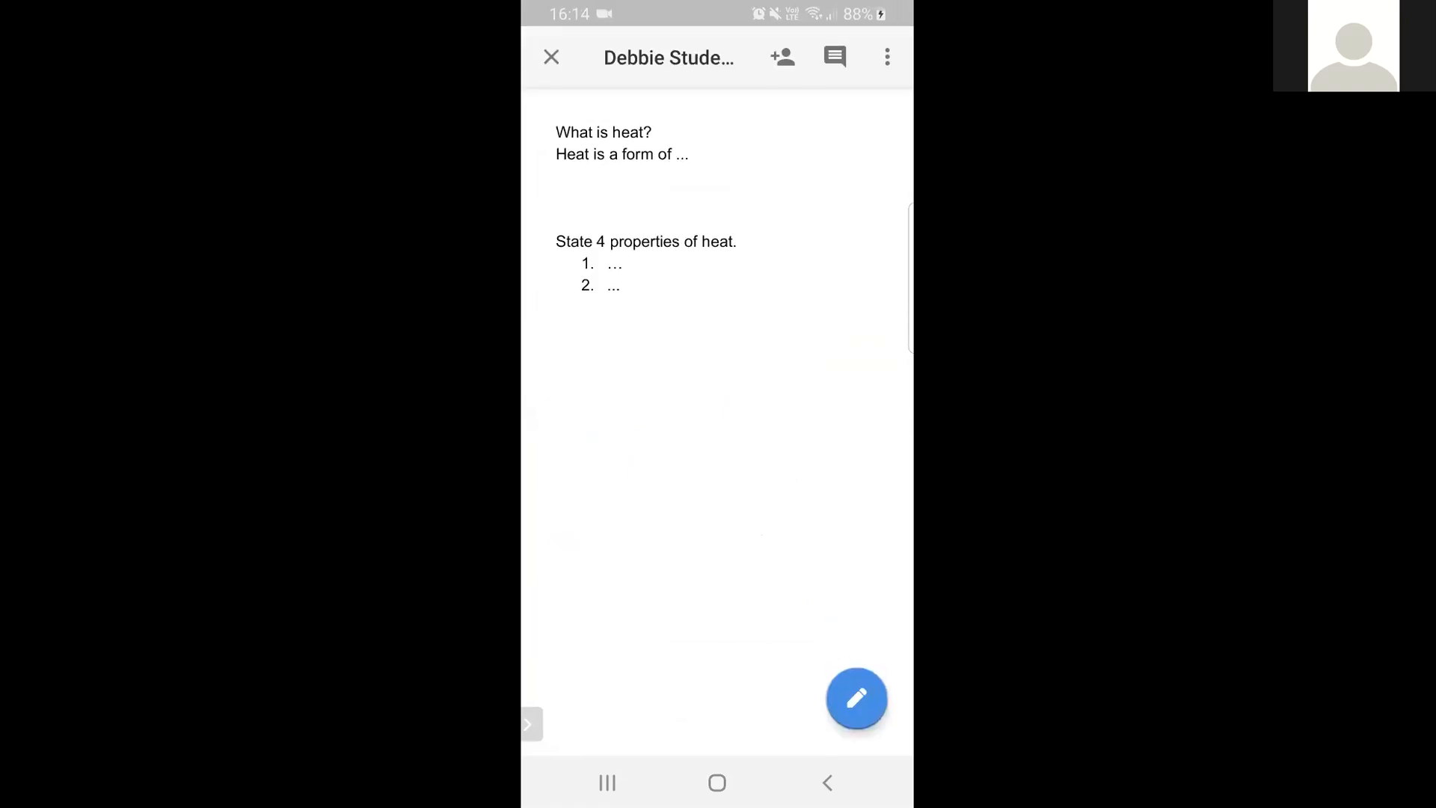
left_click(833, 55)
left_click(551, 353)
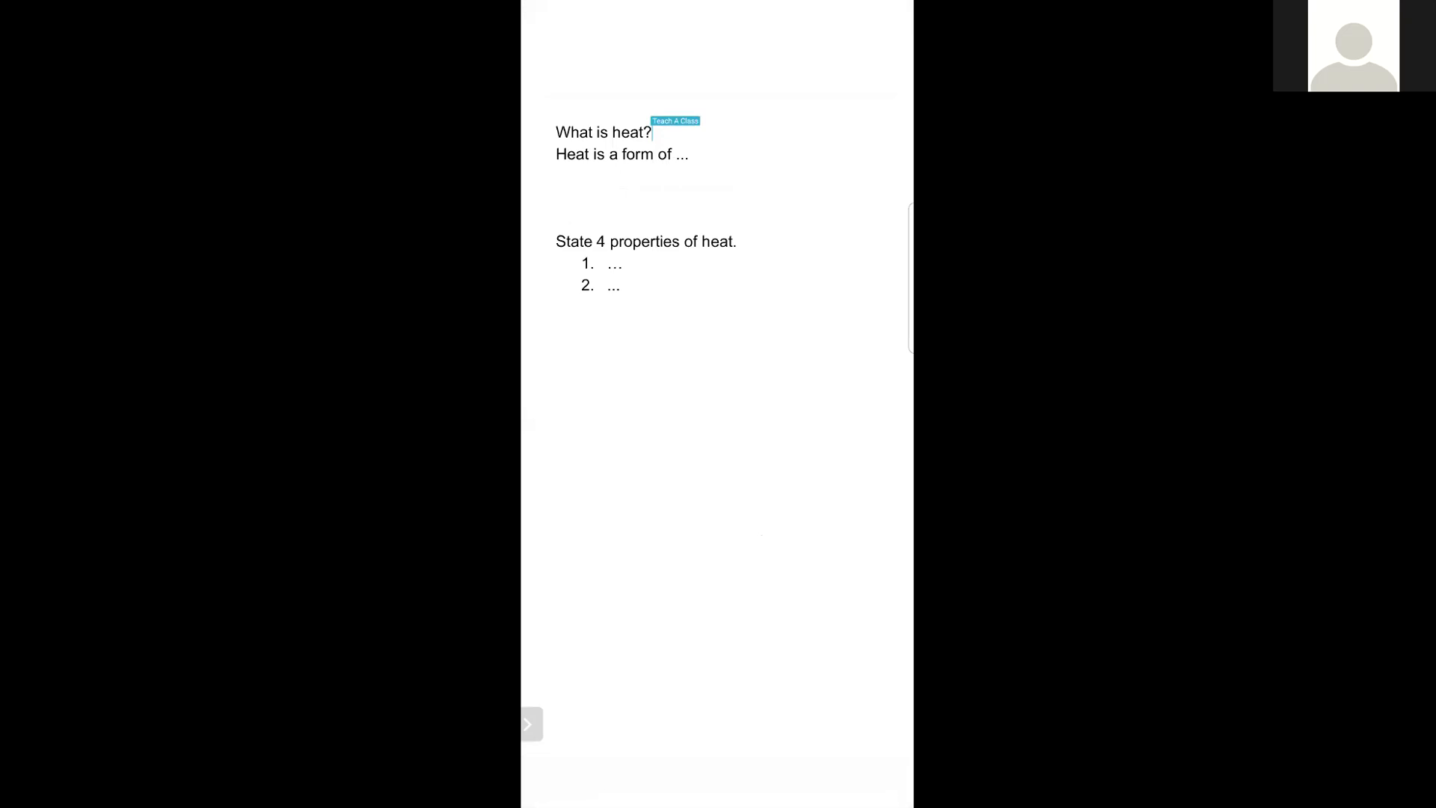
Step: Add a third item "jdidhdk" to the numbered list of heat properties and close the document
double_click(620, 285)
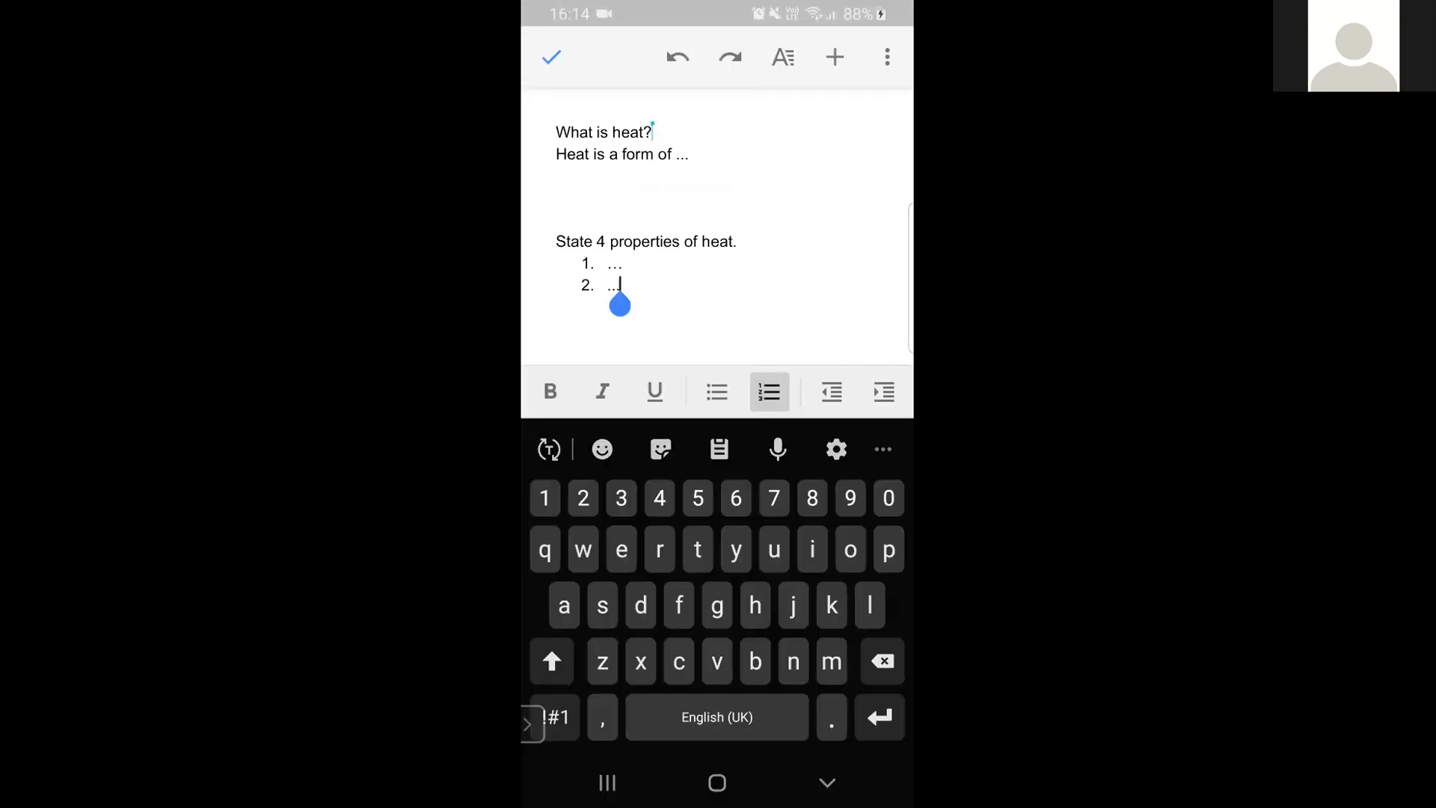
key("Return")
type("jdidhdk")
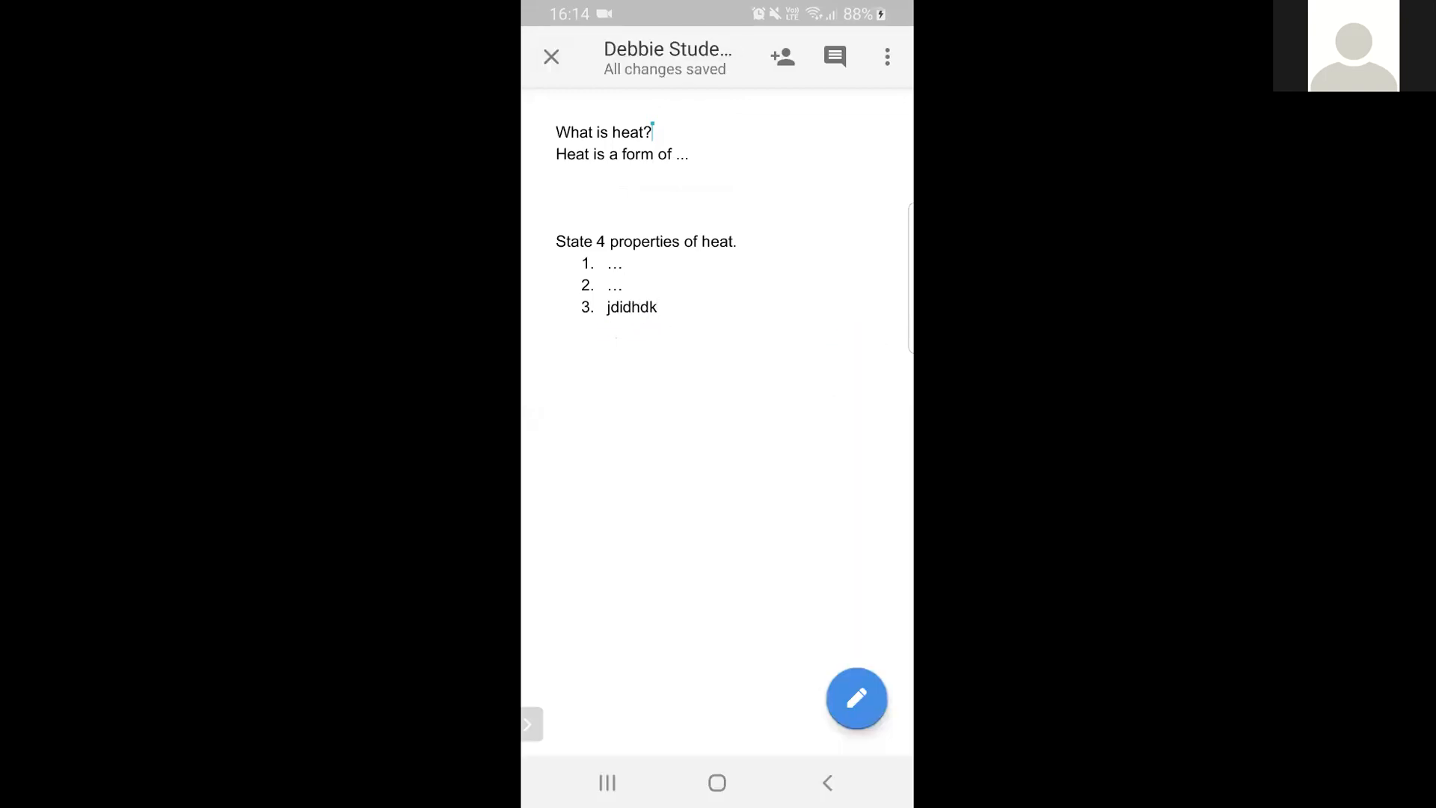
left_click(551, 56)
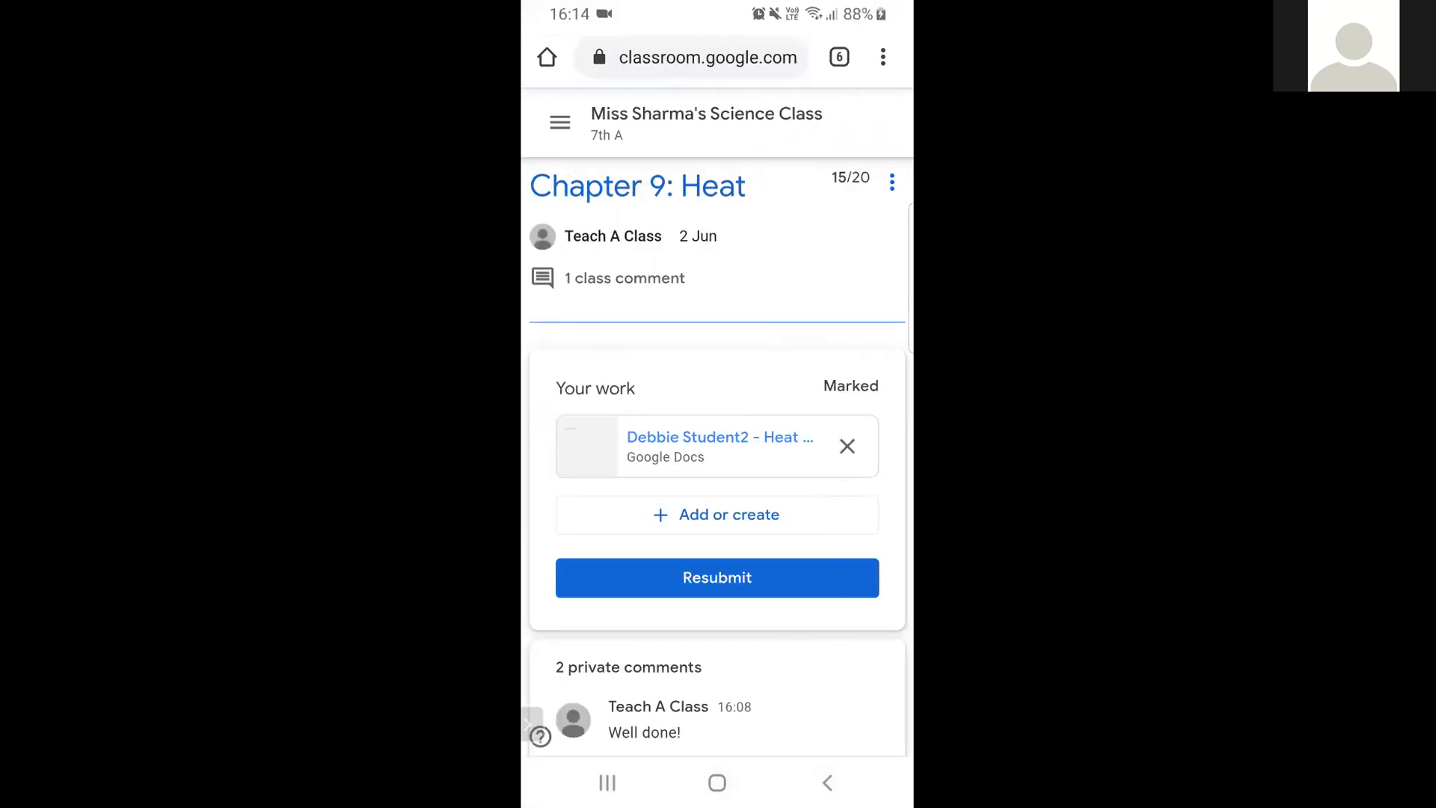
Step: Point out the class comment on the Chapter 9: Heat assignment with the spotlight annotation
scroll(717, 456, "down", 2)
scroll(717, 456, "up", 2)
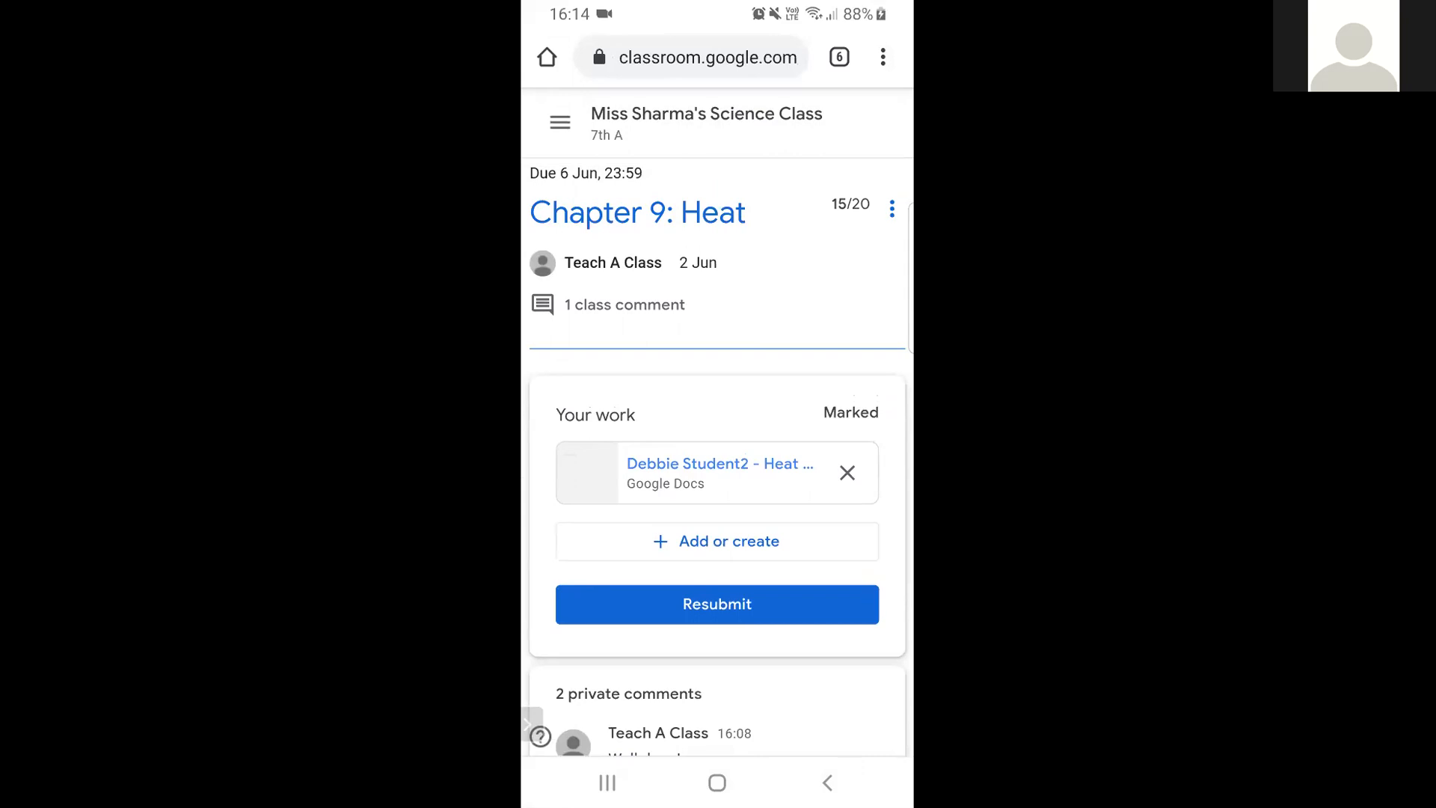
left_click(529, 723)
left_click(554, 723)
left_click(619, 580)
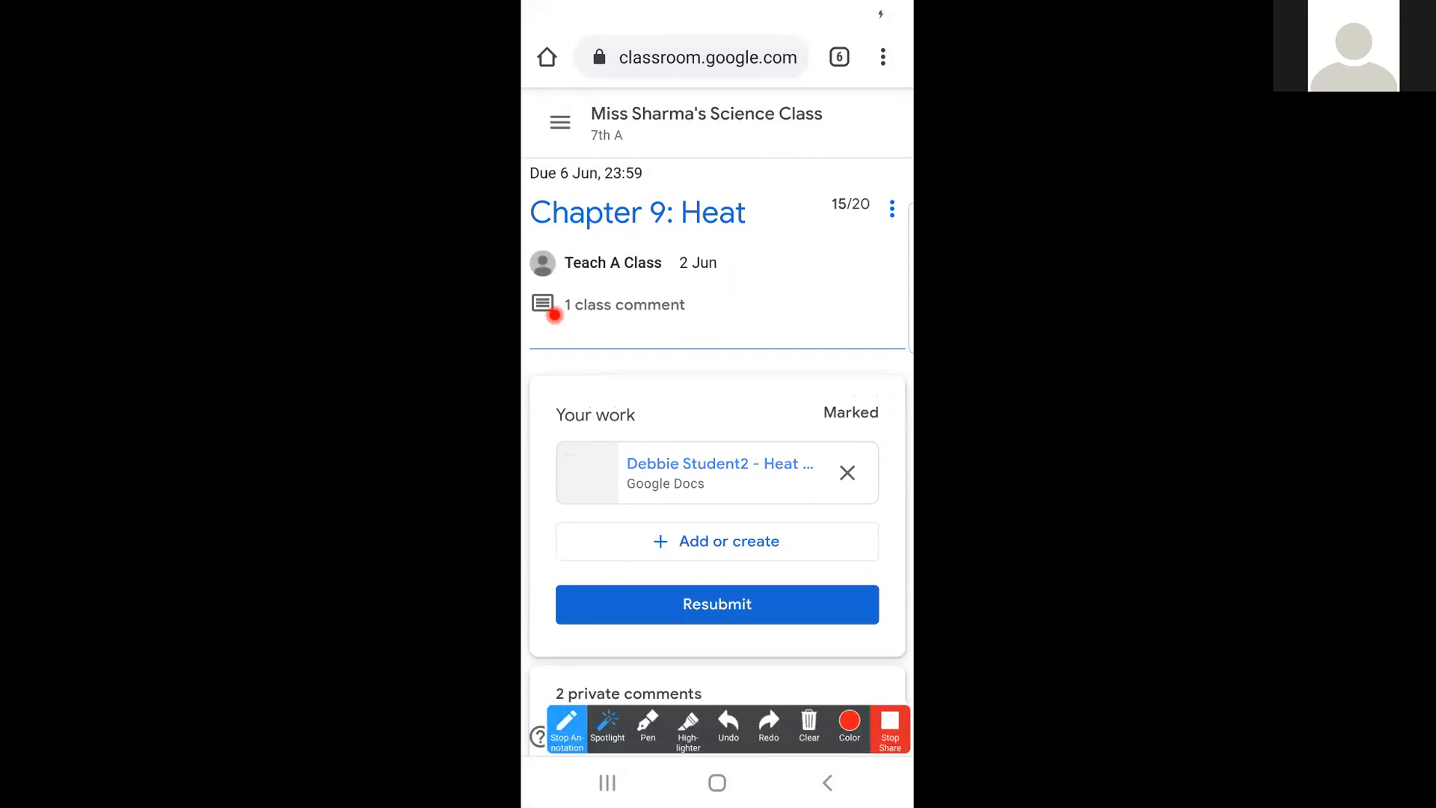
left_click(567, 727)
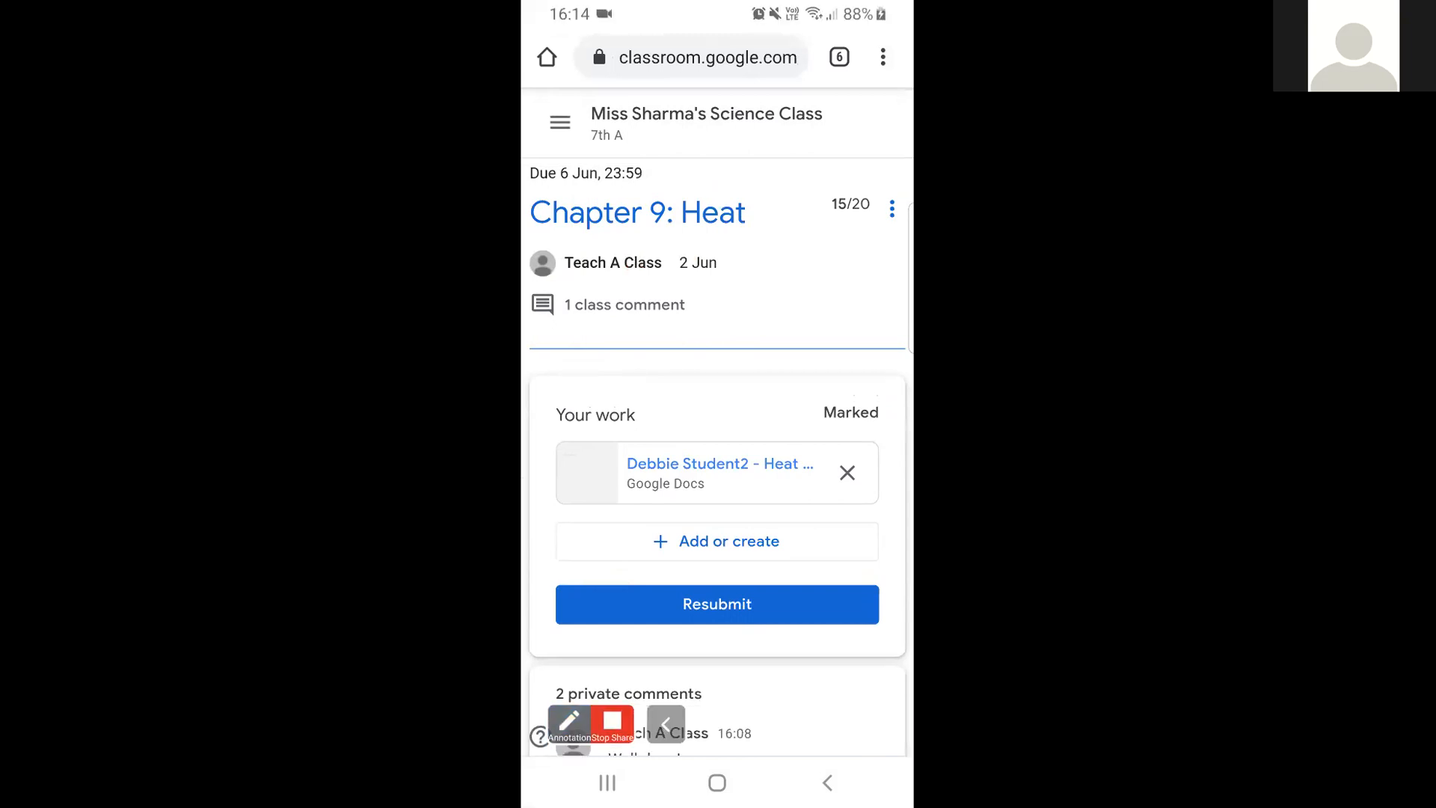
Step: View the Heat assignment's class comments, close them, and look over the private comments below the student's work
left_click(624, 305)
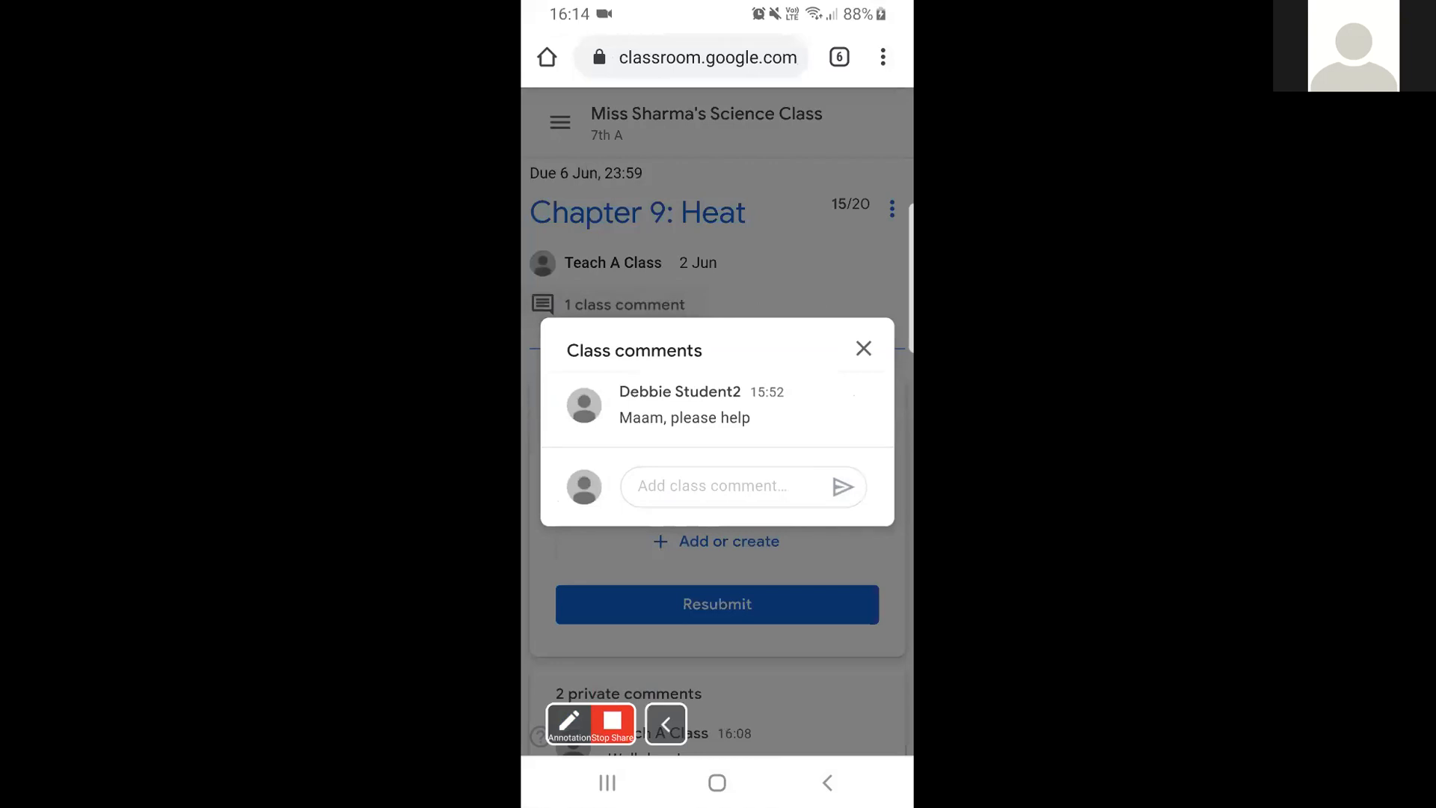
left_click(665, 724)
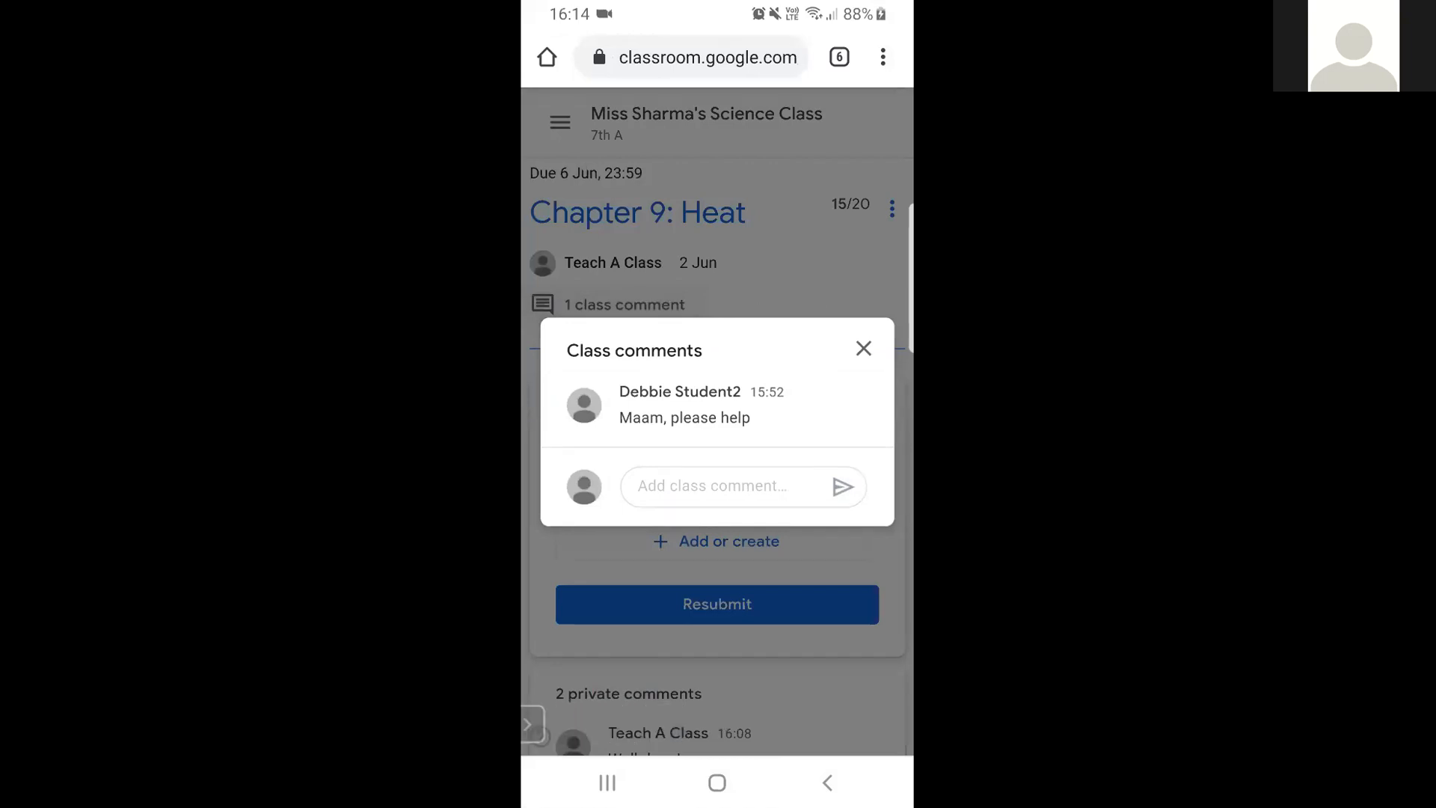
left_click(863, 348)
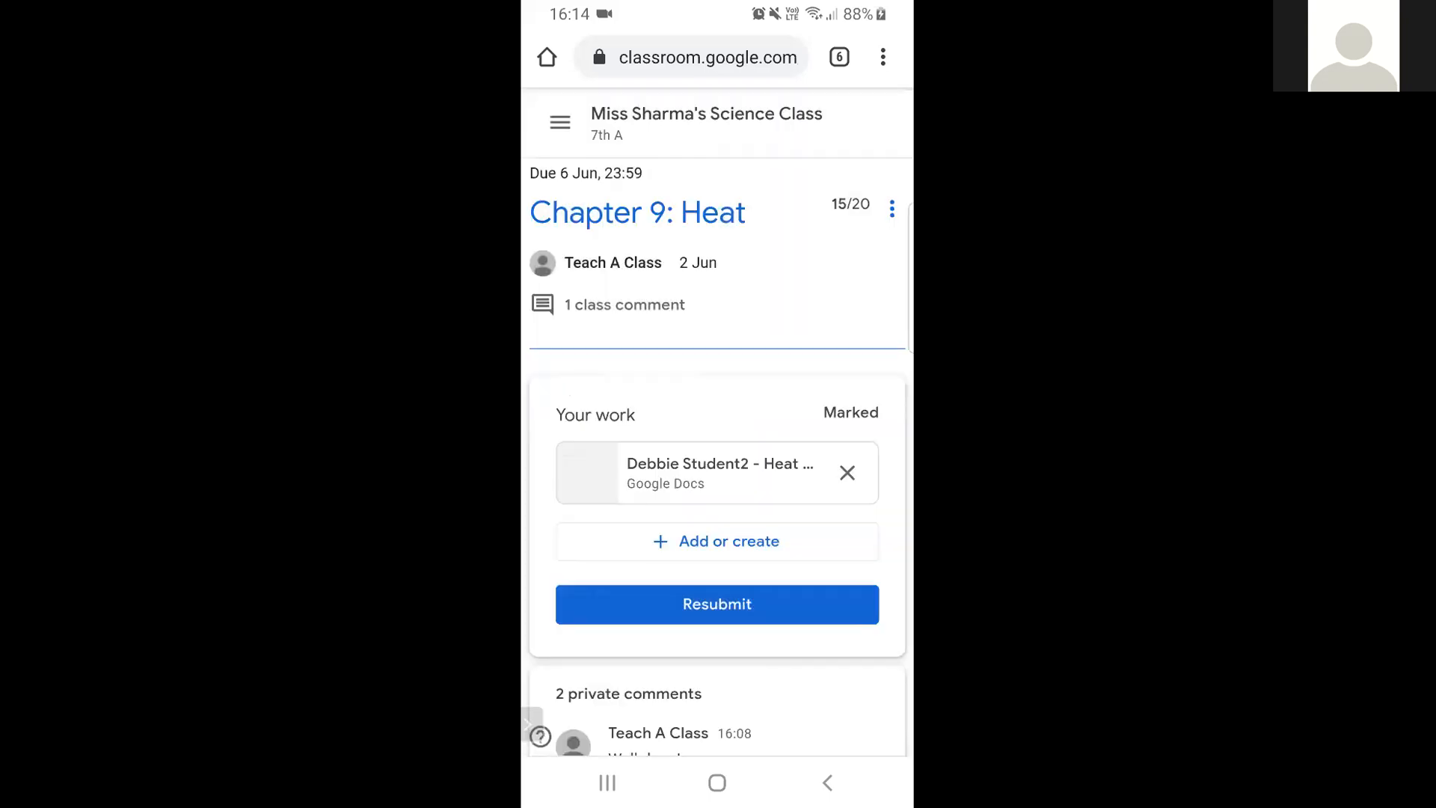
scroll(717, 448, "down", 5)
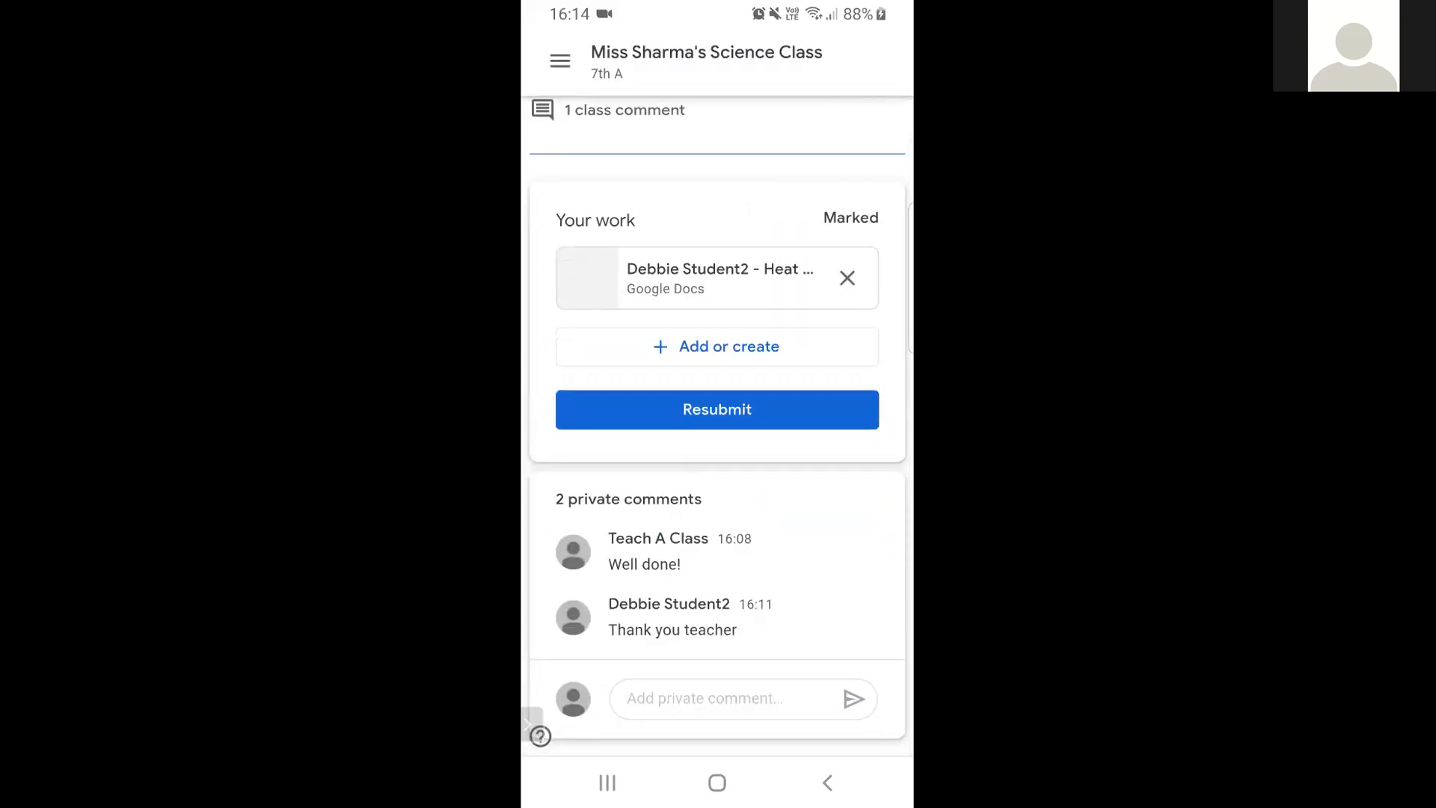
scroll(717, 449, "up", 3)
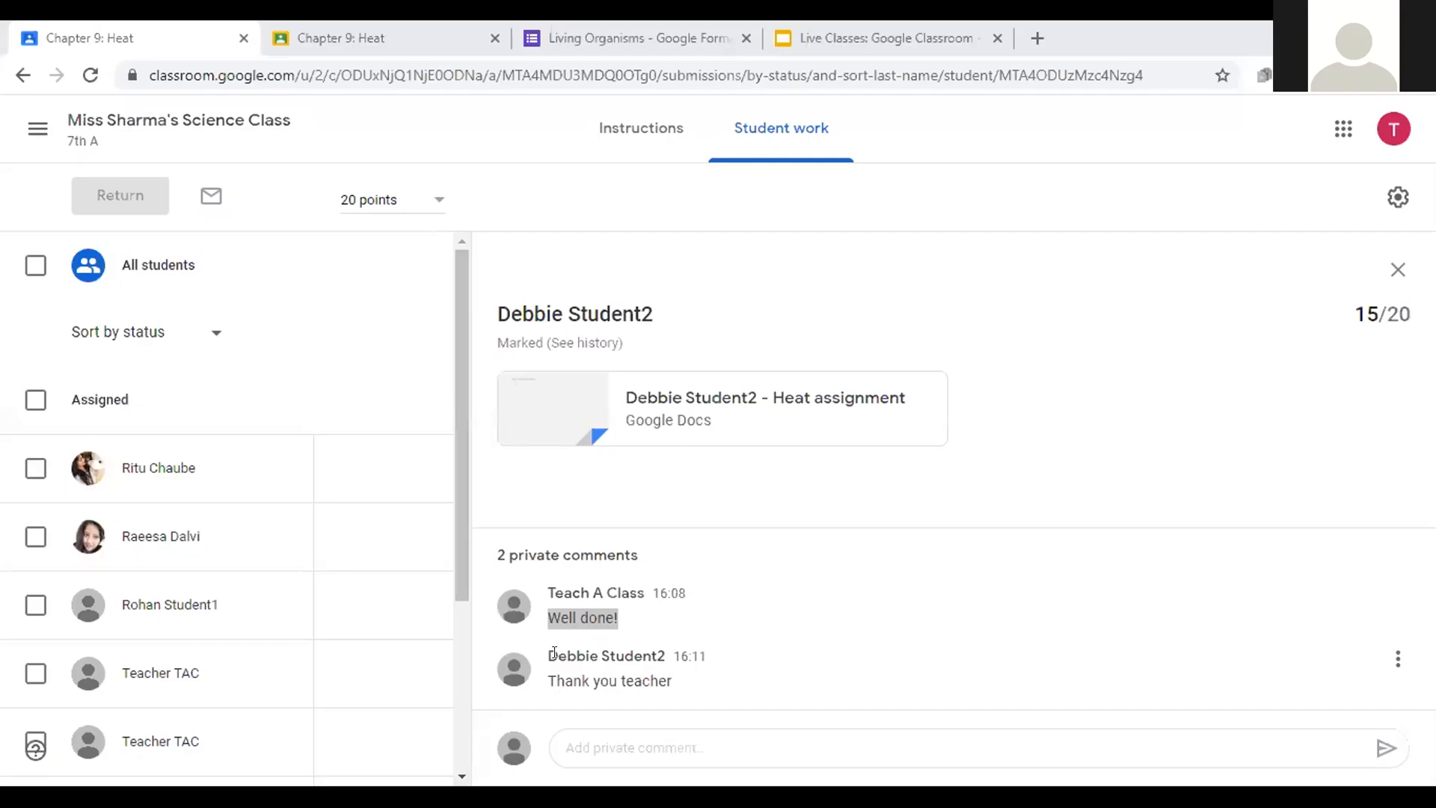
Step: Highlight the student's private reply and the times of both private comments in the teacher's view
left_click_drag(590, 680, 650, 680)
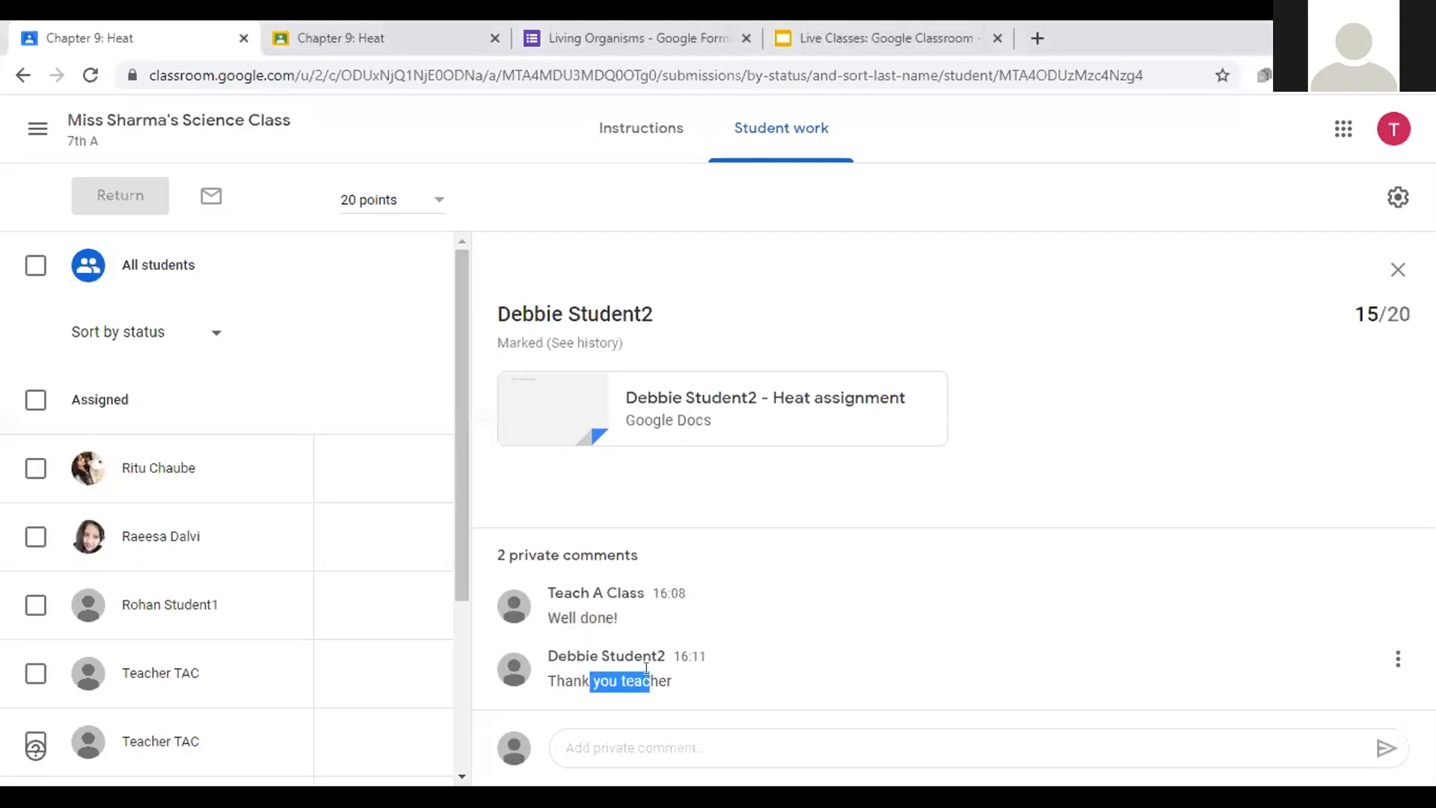
left_click_drag(659, 590, 681, 590)
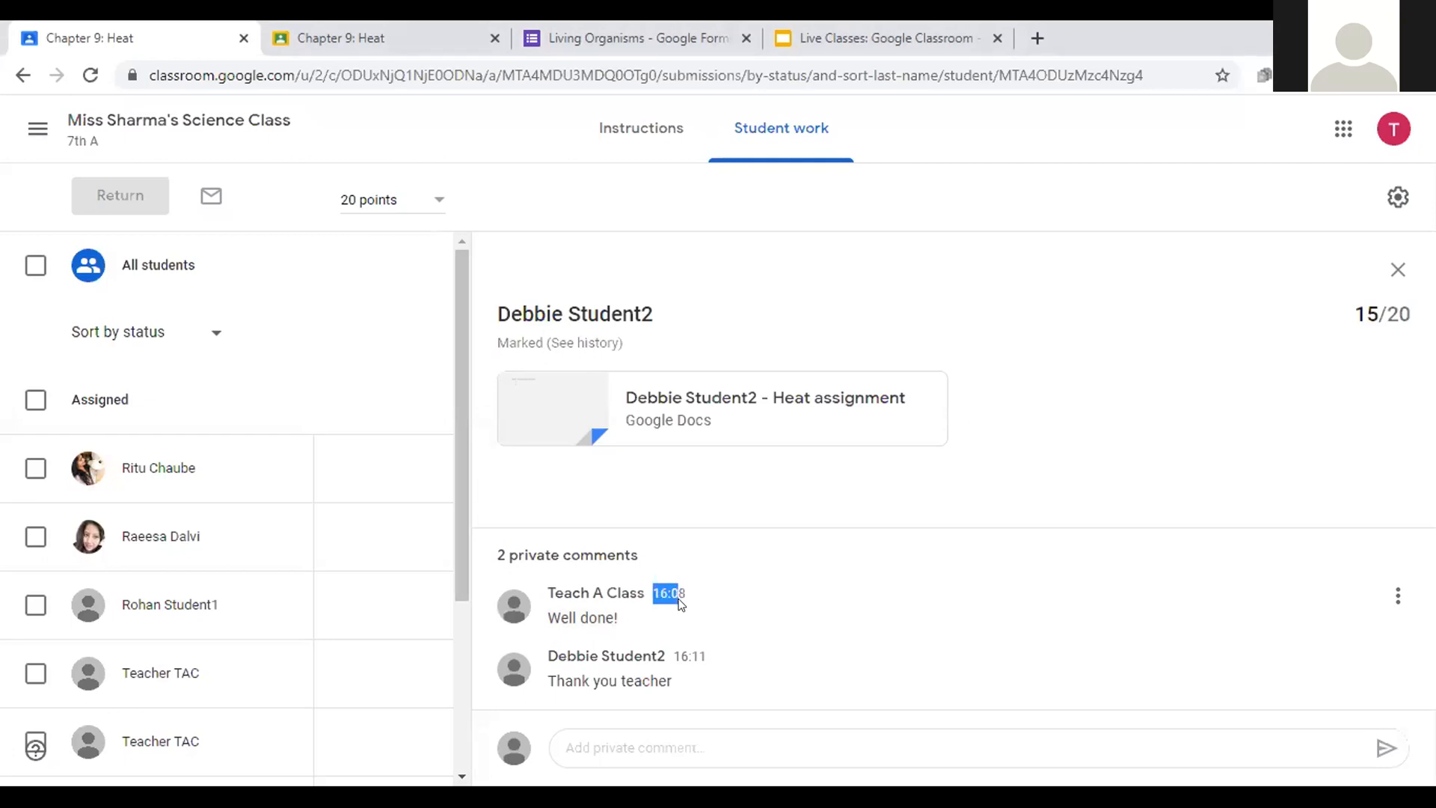
left_click_drag(681, 656, 707, 657)
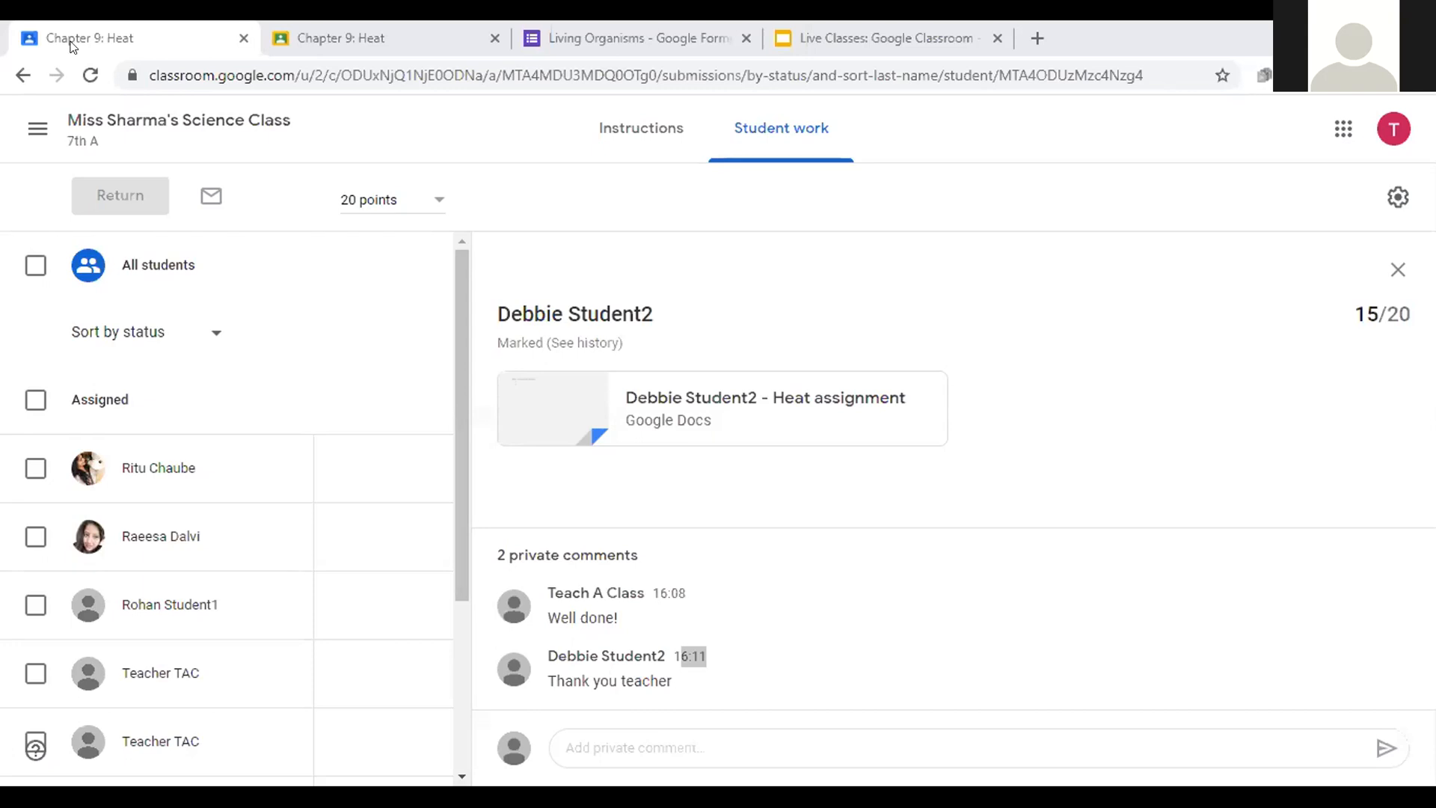
Step: Check the To do list of work to review and open the Classwork page of the 7th A science class
left_click(37, 129)
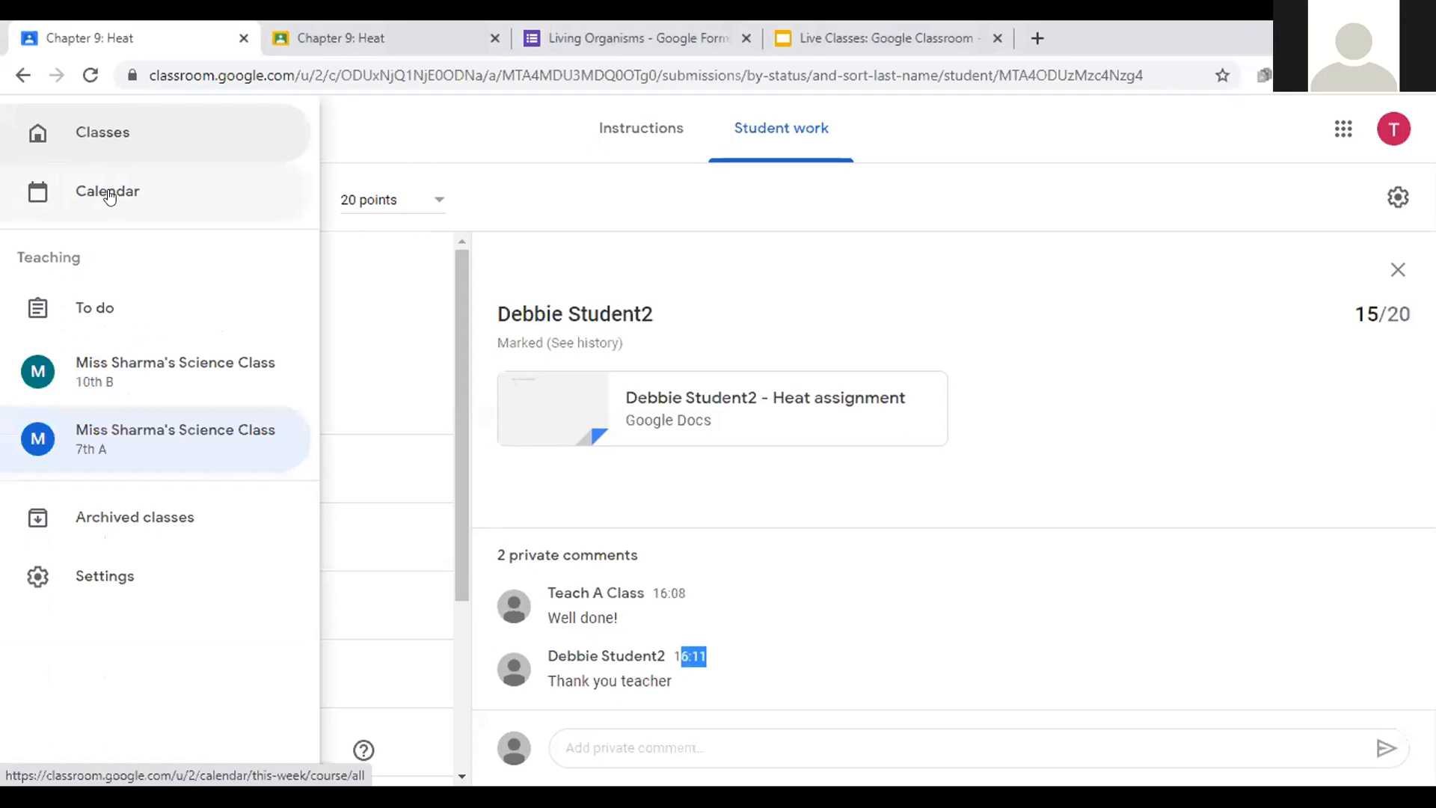
left_click(96, 313)
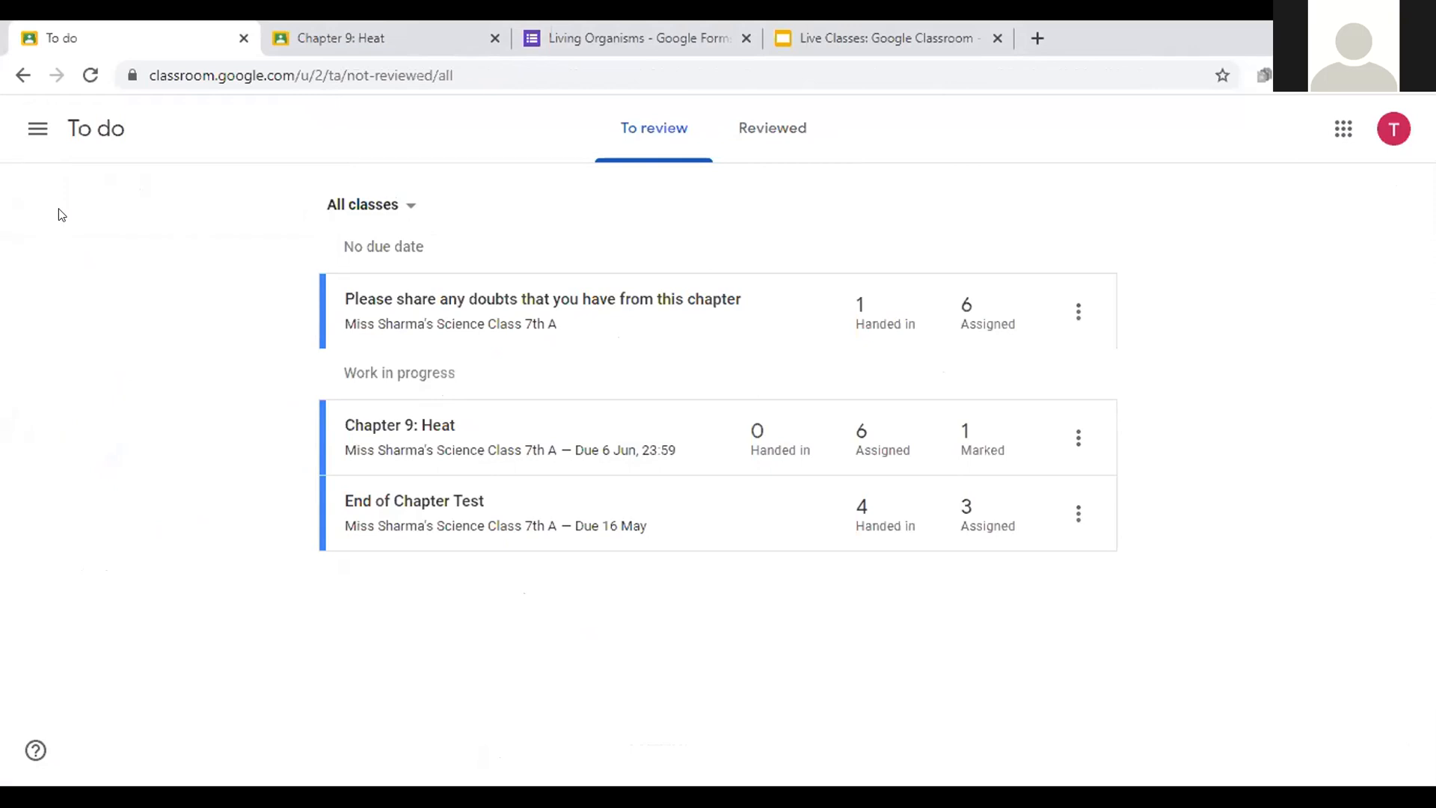
left_click(127, 447)
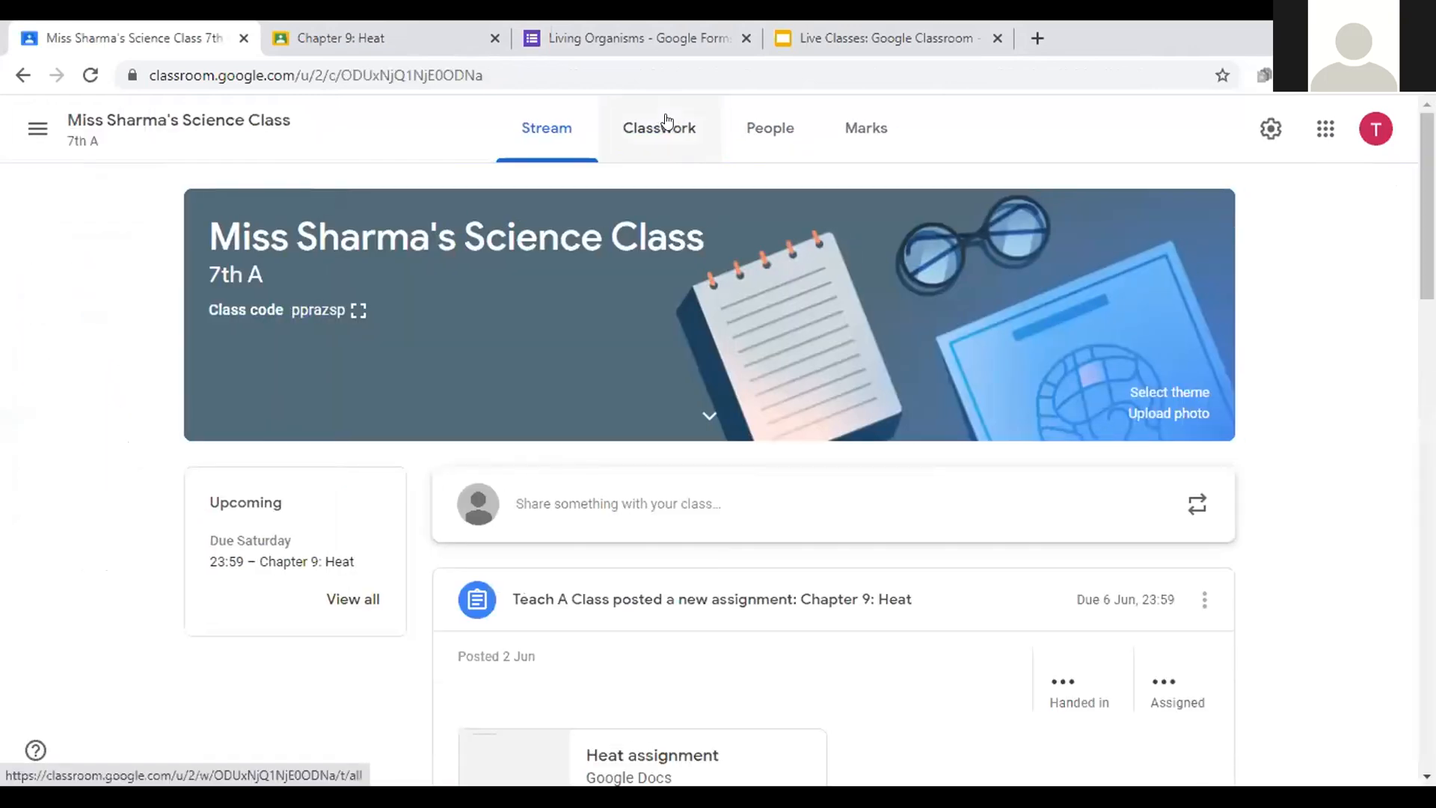
left_click(668, 124)
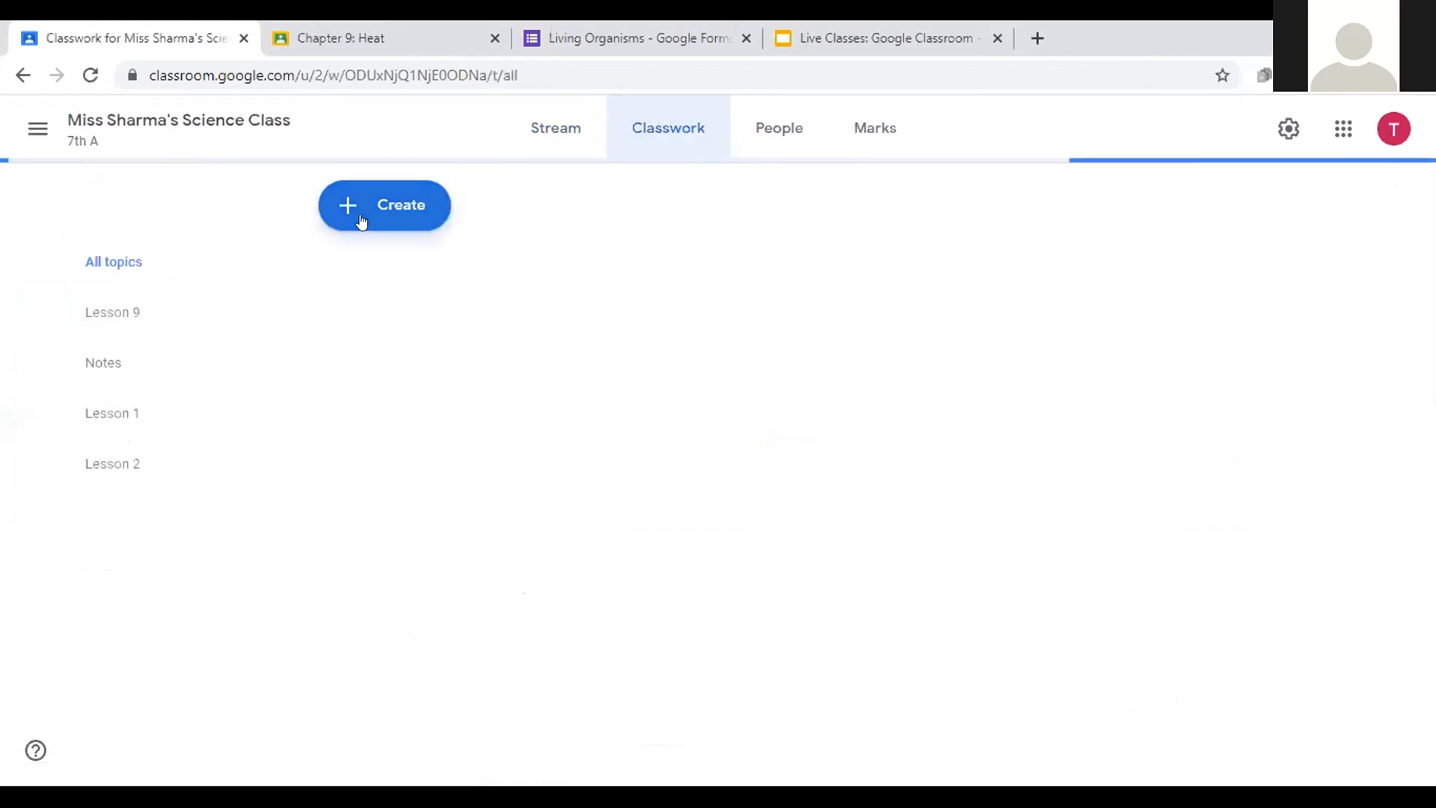
Step: Look over the types of classwork that can be created and the posts listed under each topic
left_click(385, 202)
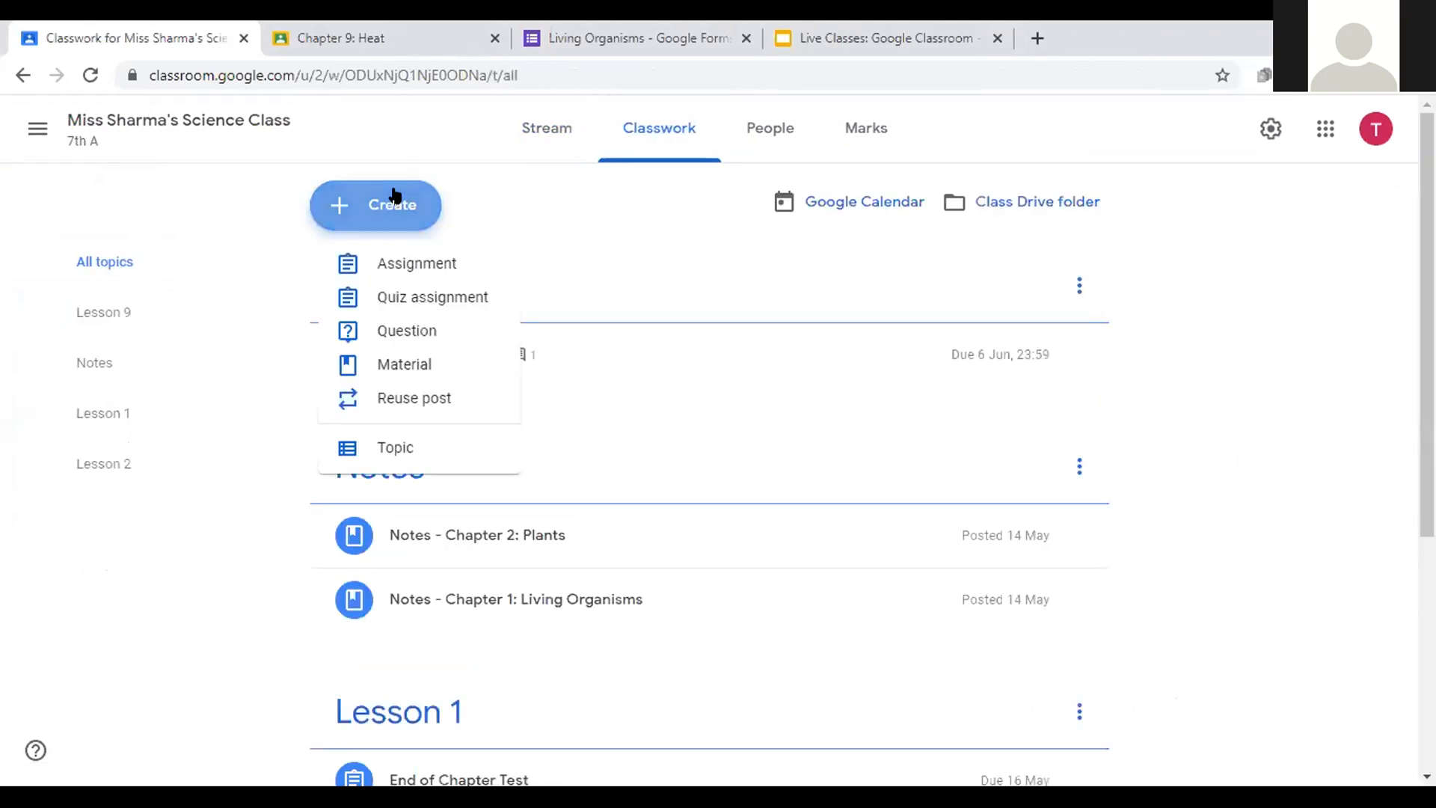
left_click(625, 262)
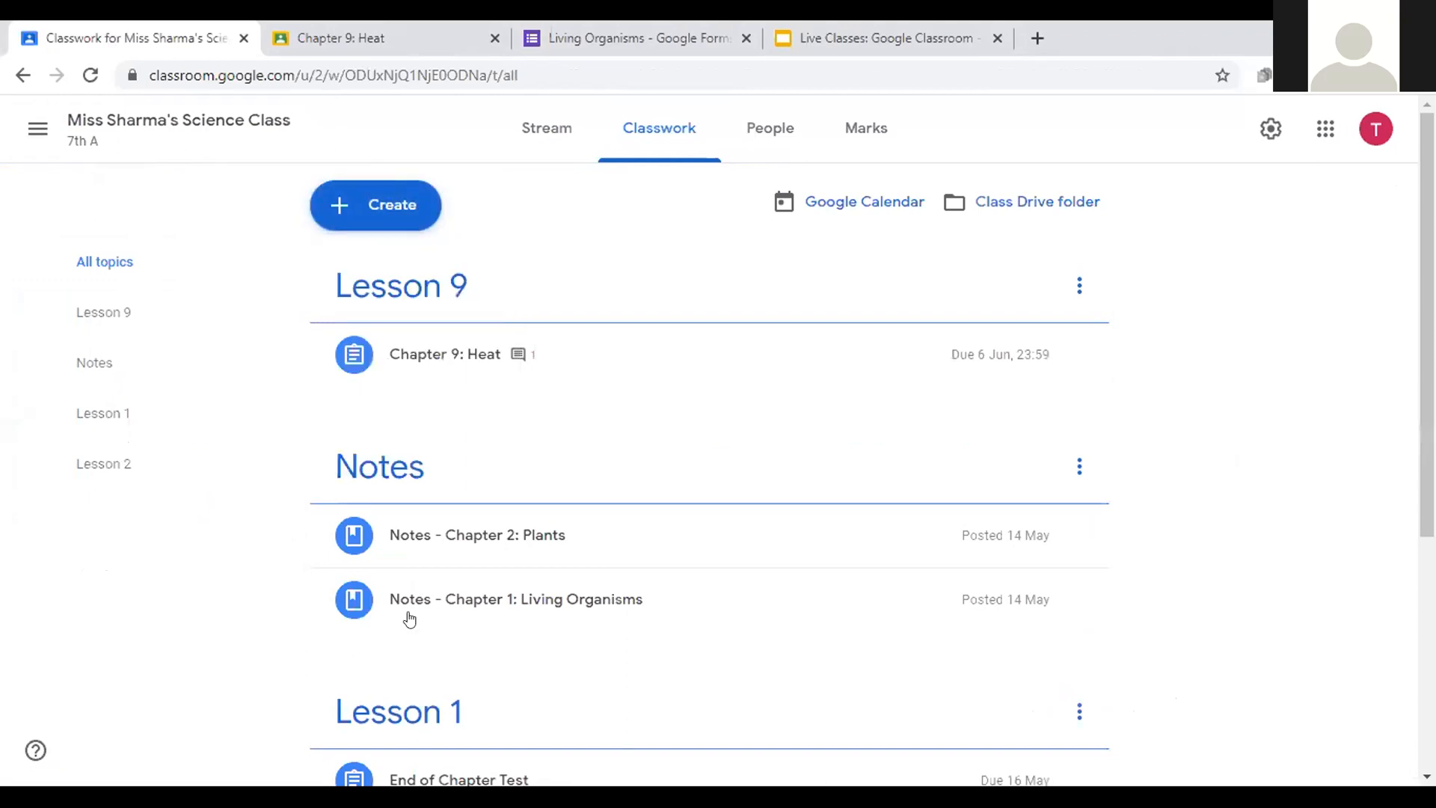
scroll(409, 619, "down", 5)
scroll(409, 619, "up", 5)
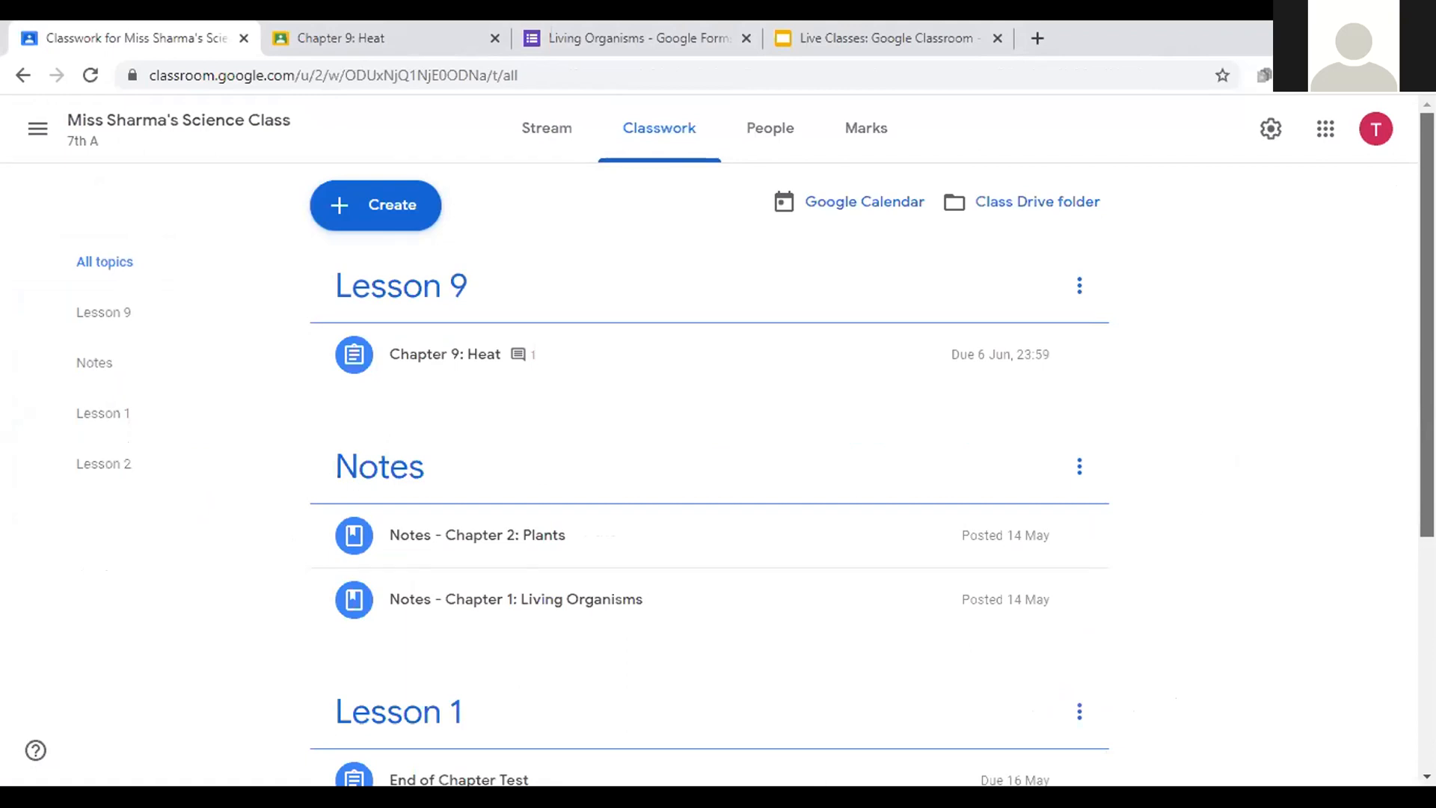
Step: Start a new assignment and examine its options for adding attachments, uploading a file and creating Google files
left_click(387, 258)
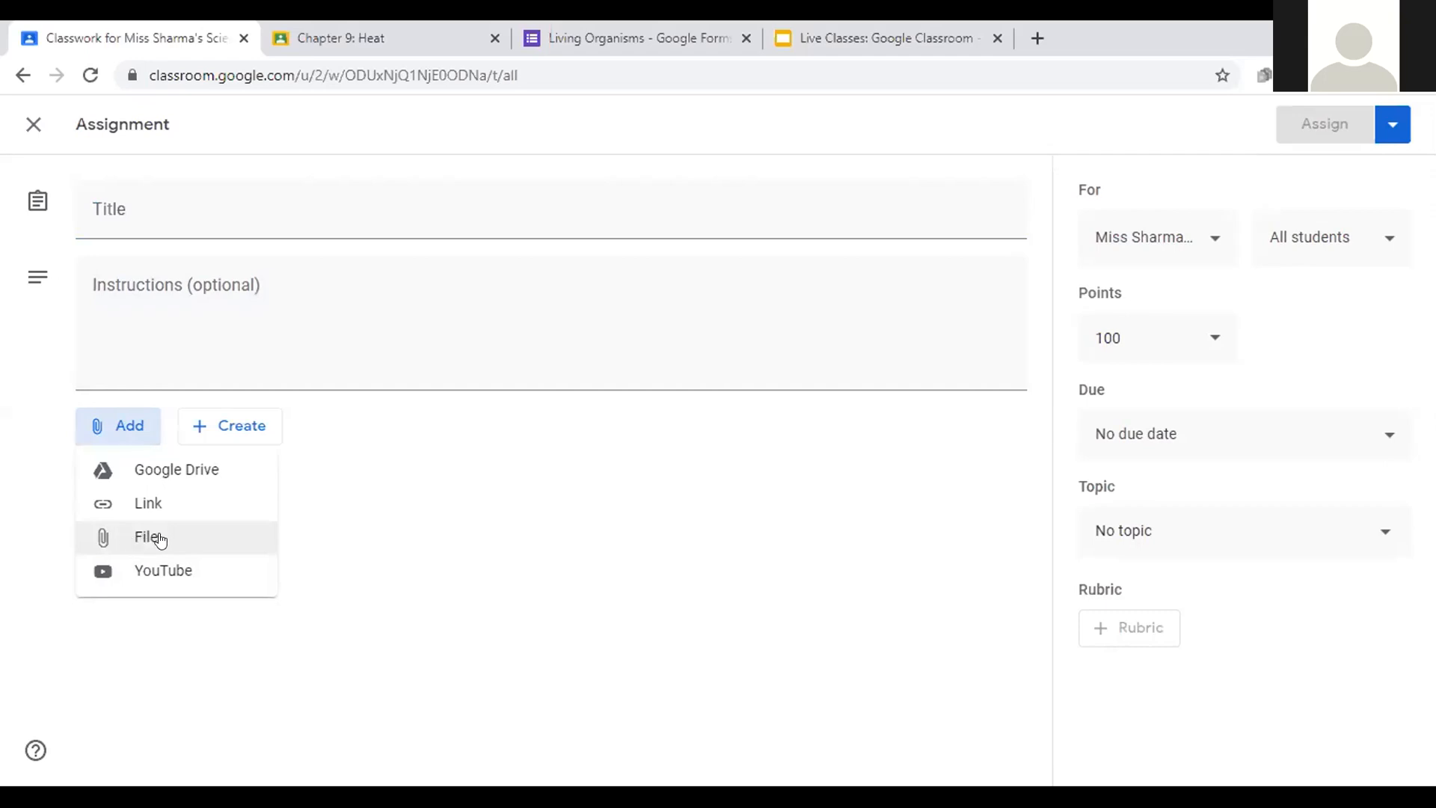
left_click(160, 539)
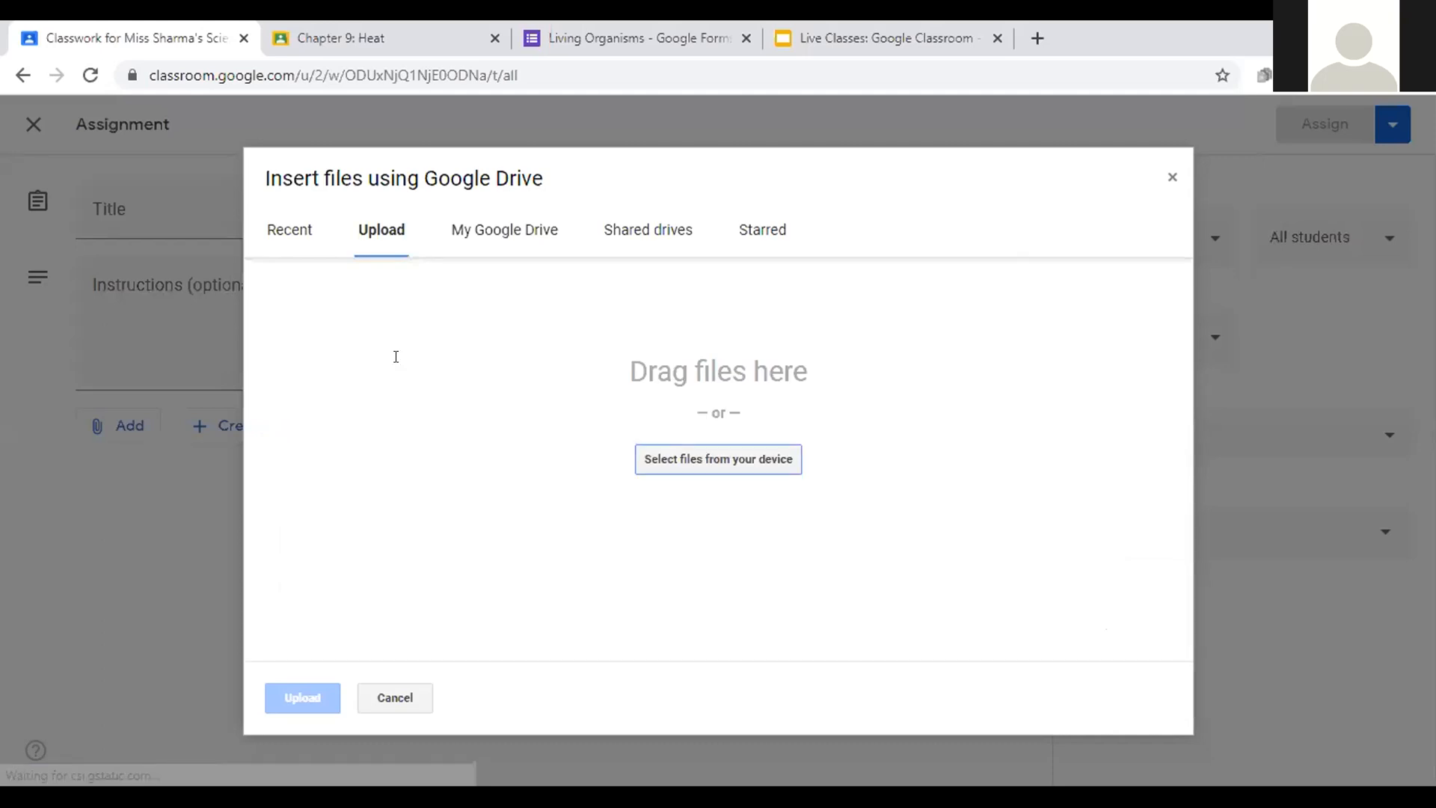
key("Escape")
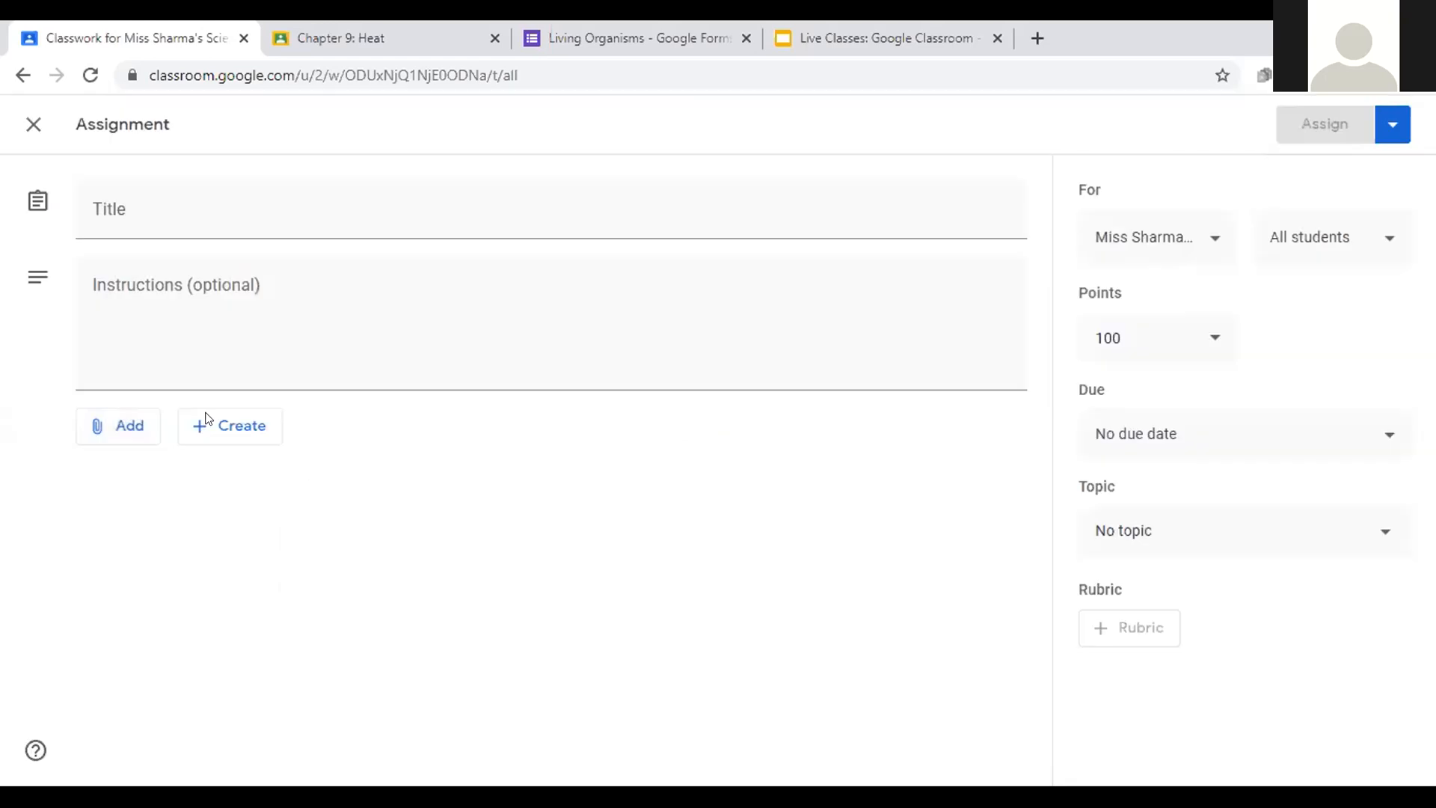
left_click(206, 420)
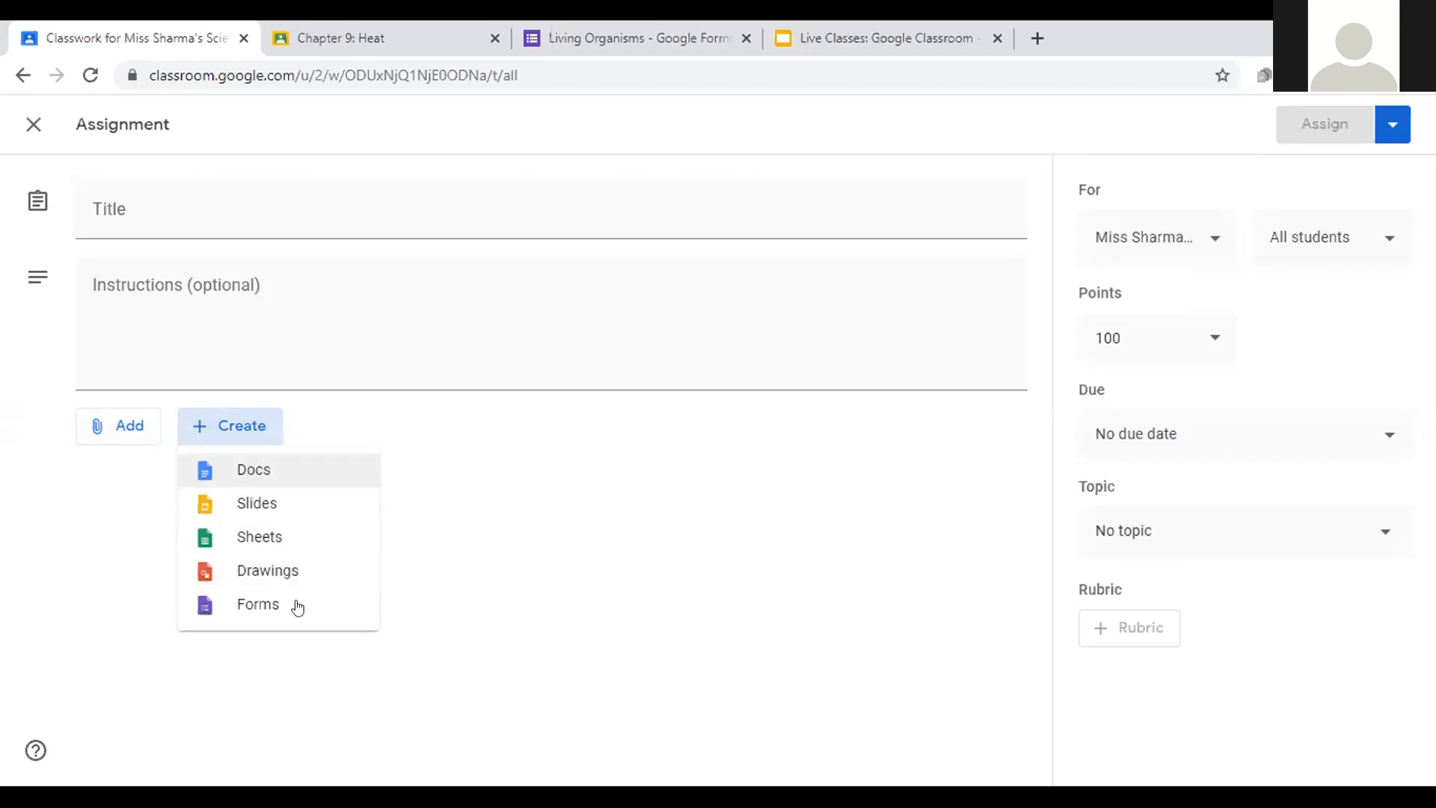
left_click(96, 538)
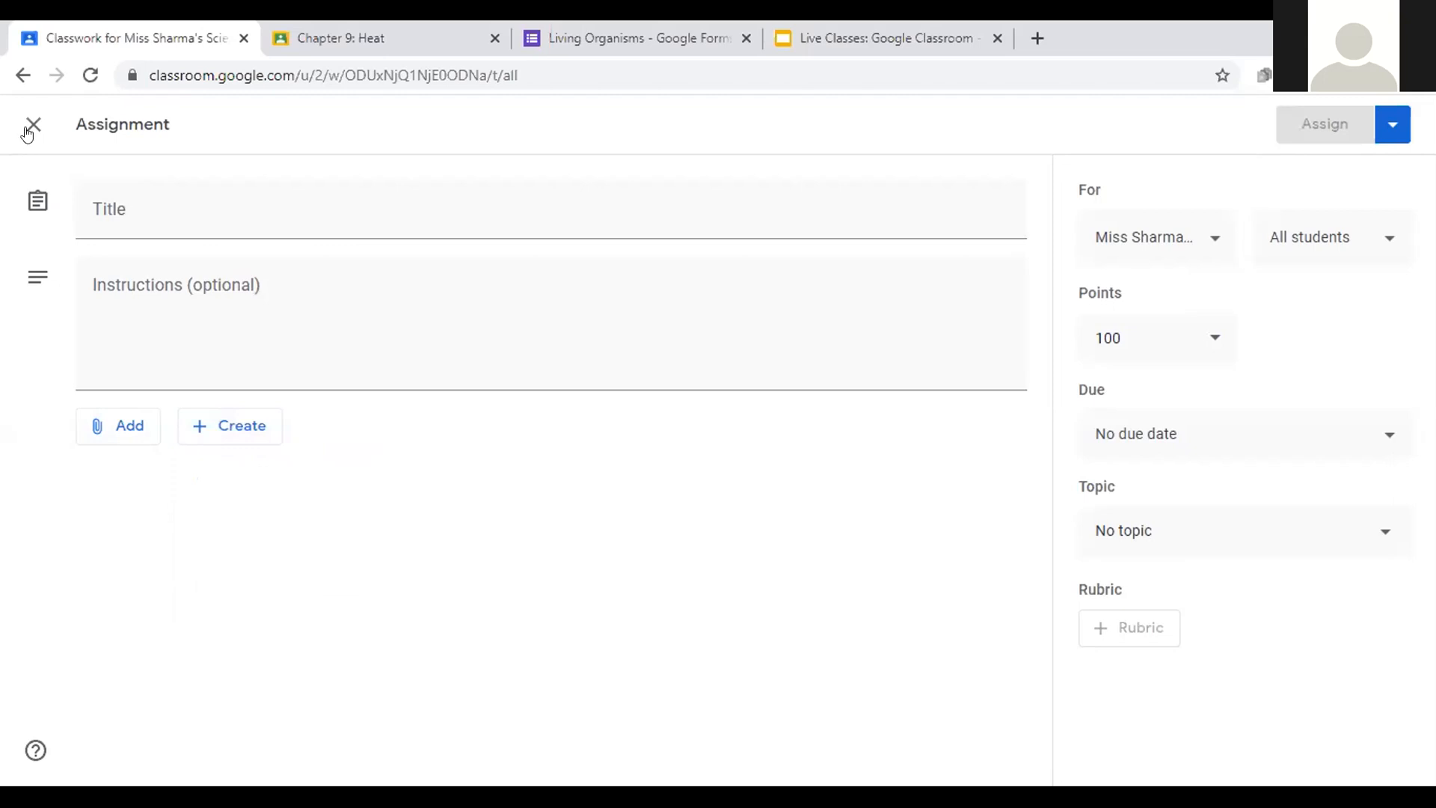
Step: Attach Welcome post.jpeg from the Assignments and Notes folder to the new assignment and close the form without assigning it
left_click(112, 424)
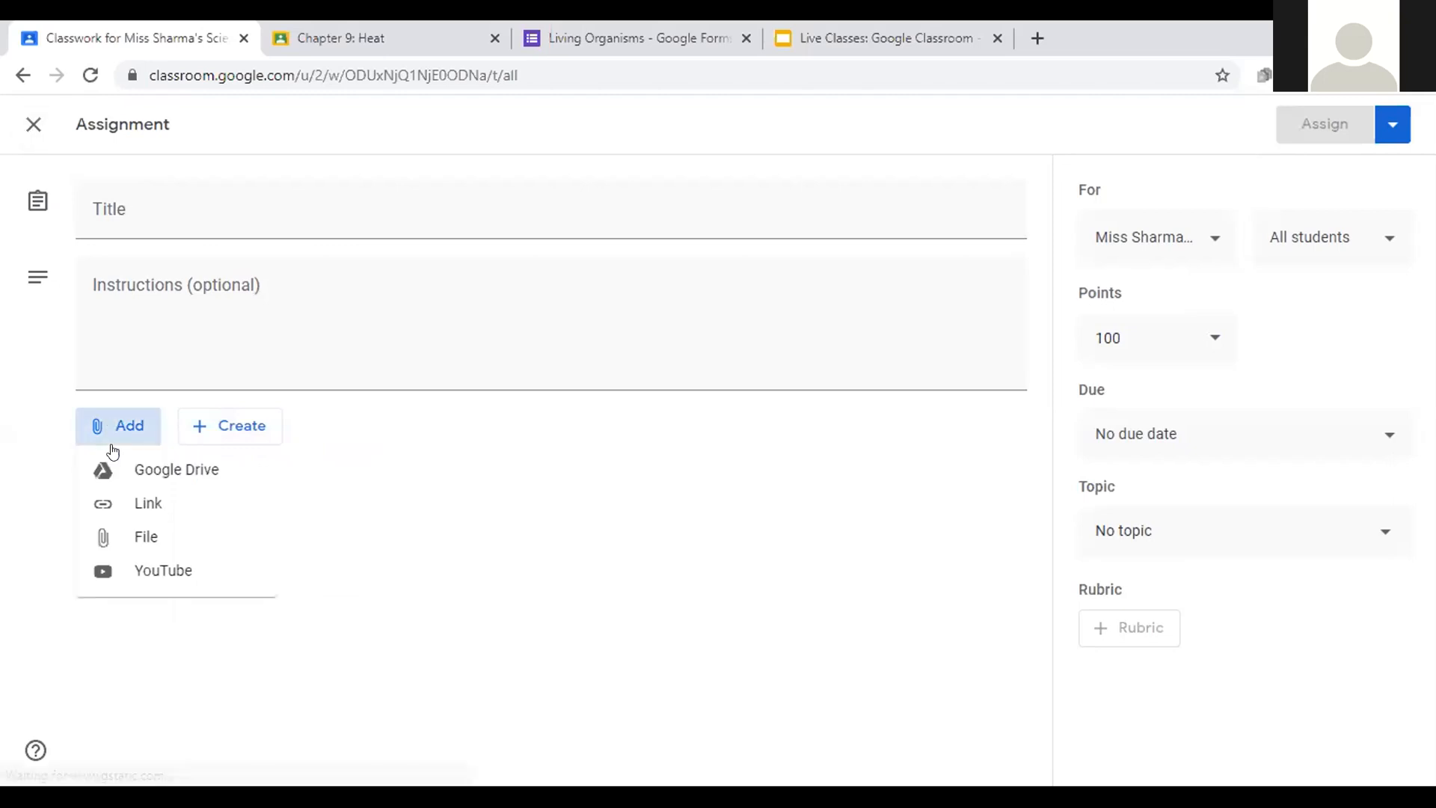
left_click(123, 540)
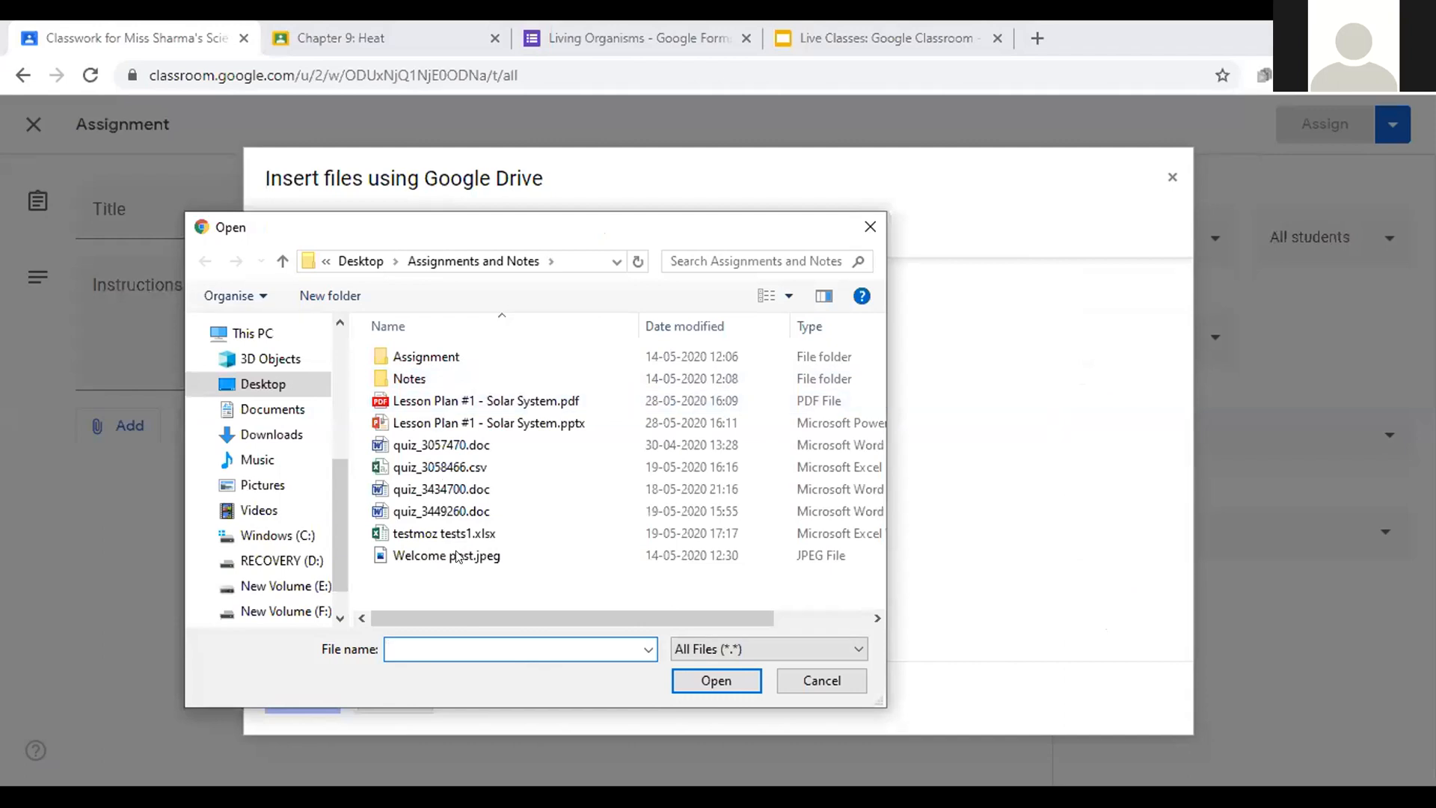
double_click(675, 548)
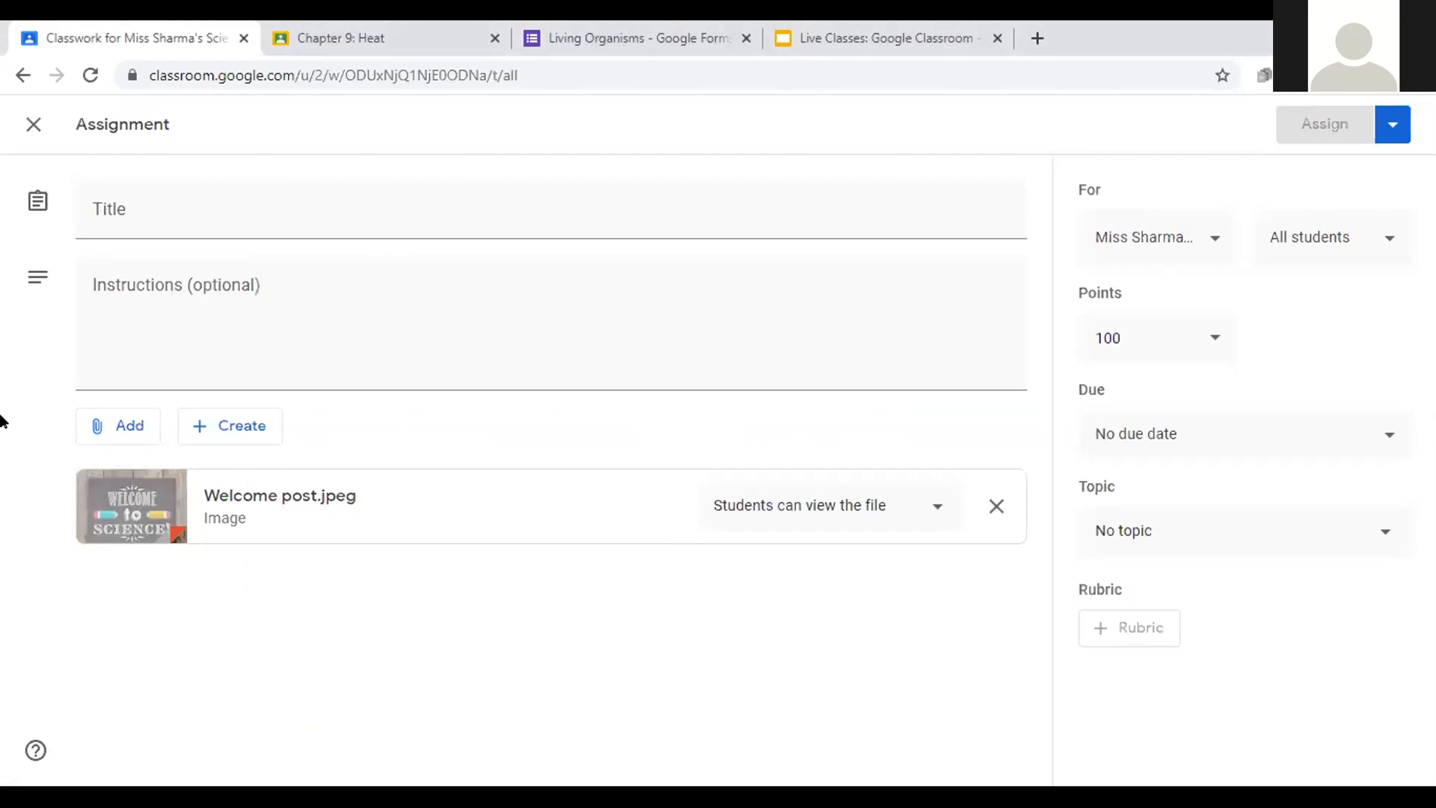
left_click(33, 126)
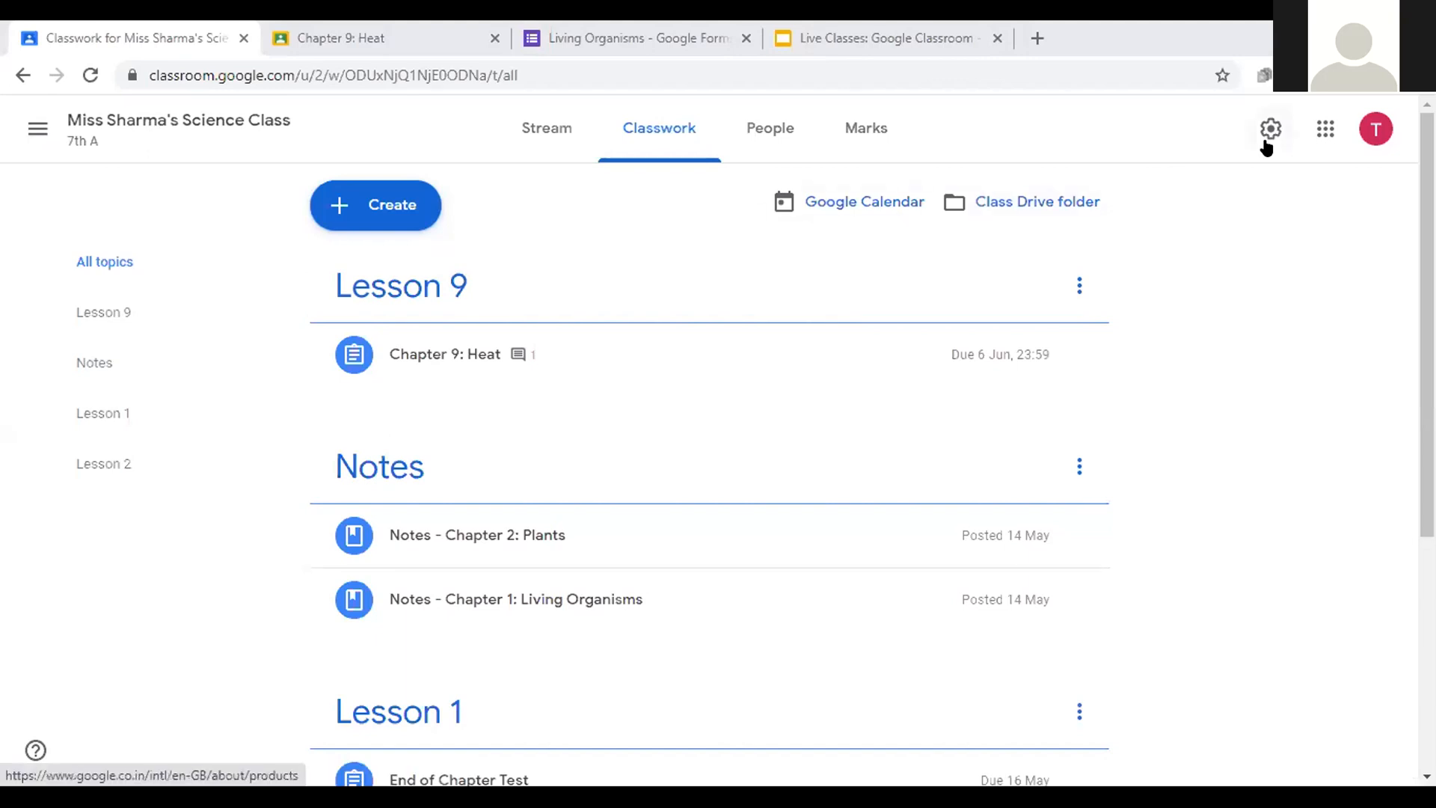
Step: Open the Google account list and look through the available accounts and the option to add another account
left_click(1372, 132)
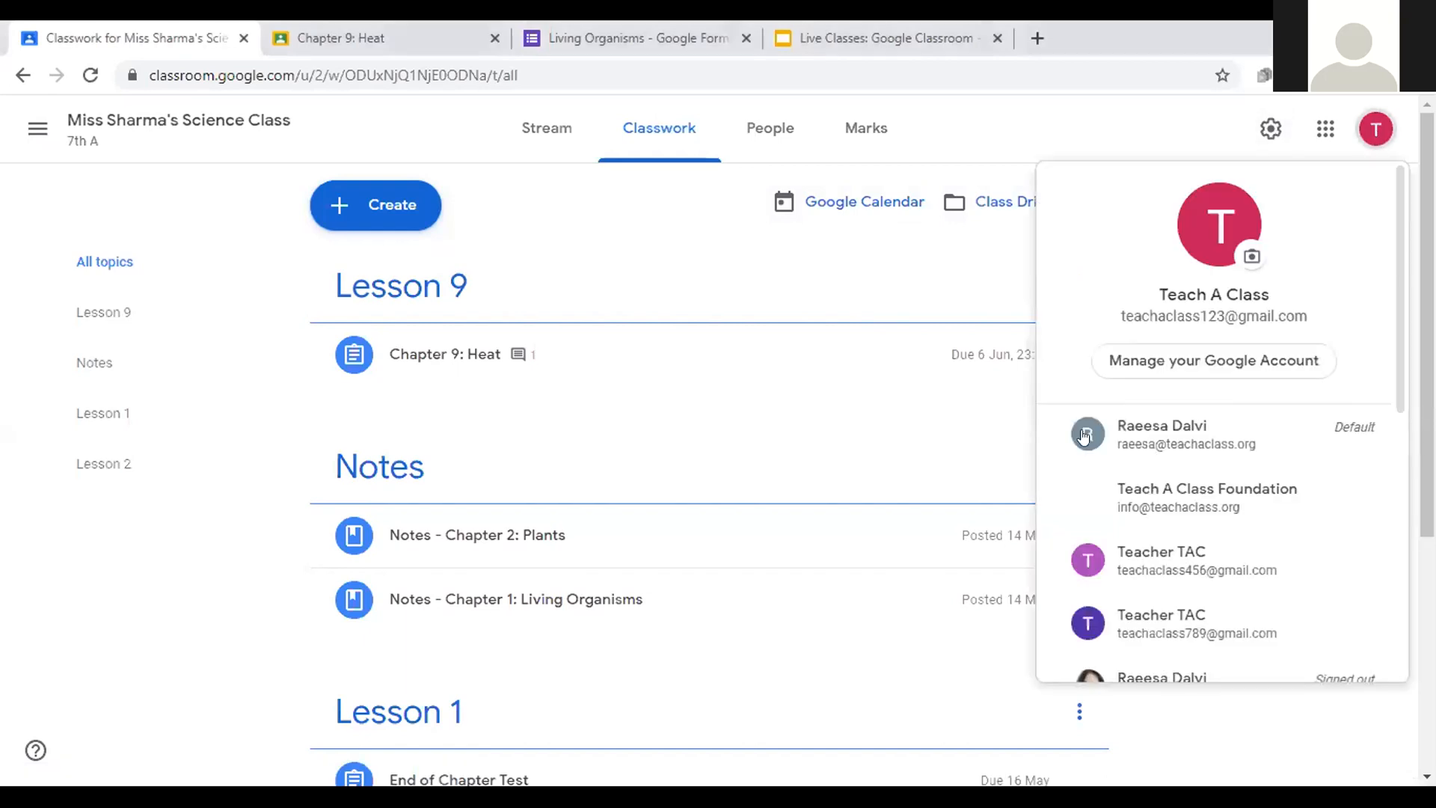
scroll(1084, 436, "down", 3)
scroll(1125, 592, "down", 3)
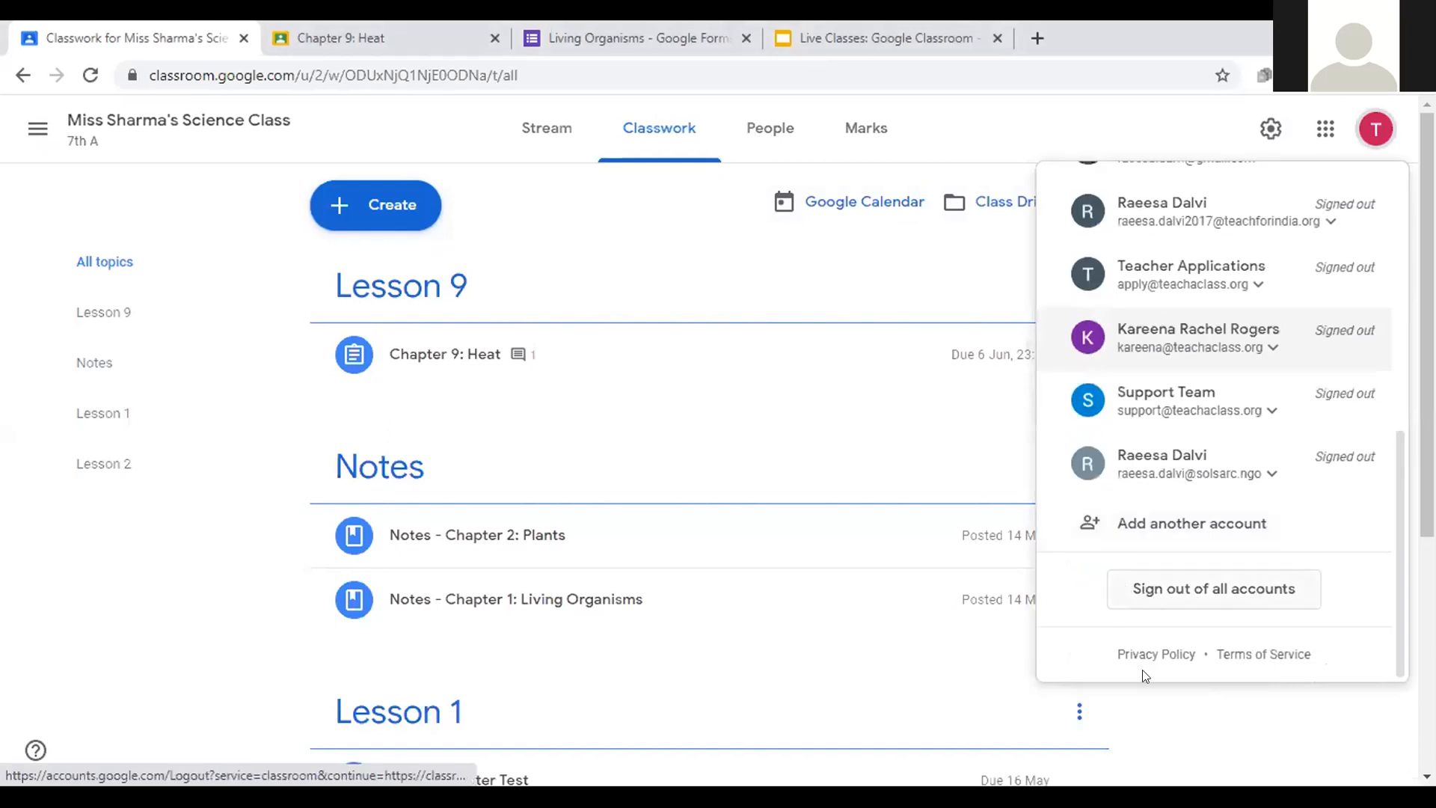
Step: Remove the fifth student in the People list from the class and look over the remaining members
left_click(1147, 709)
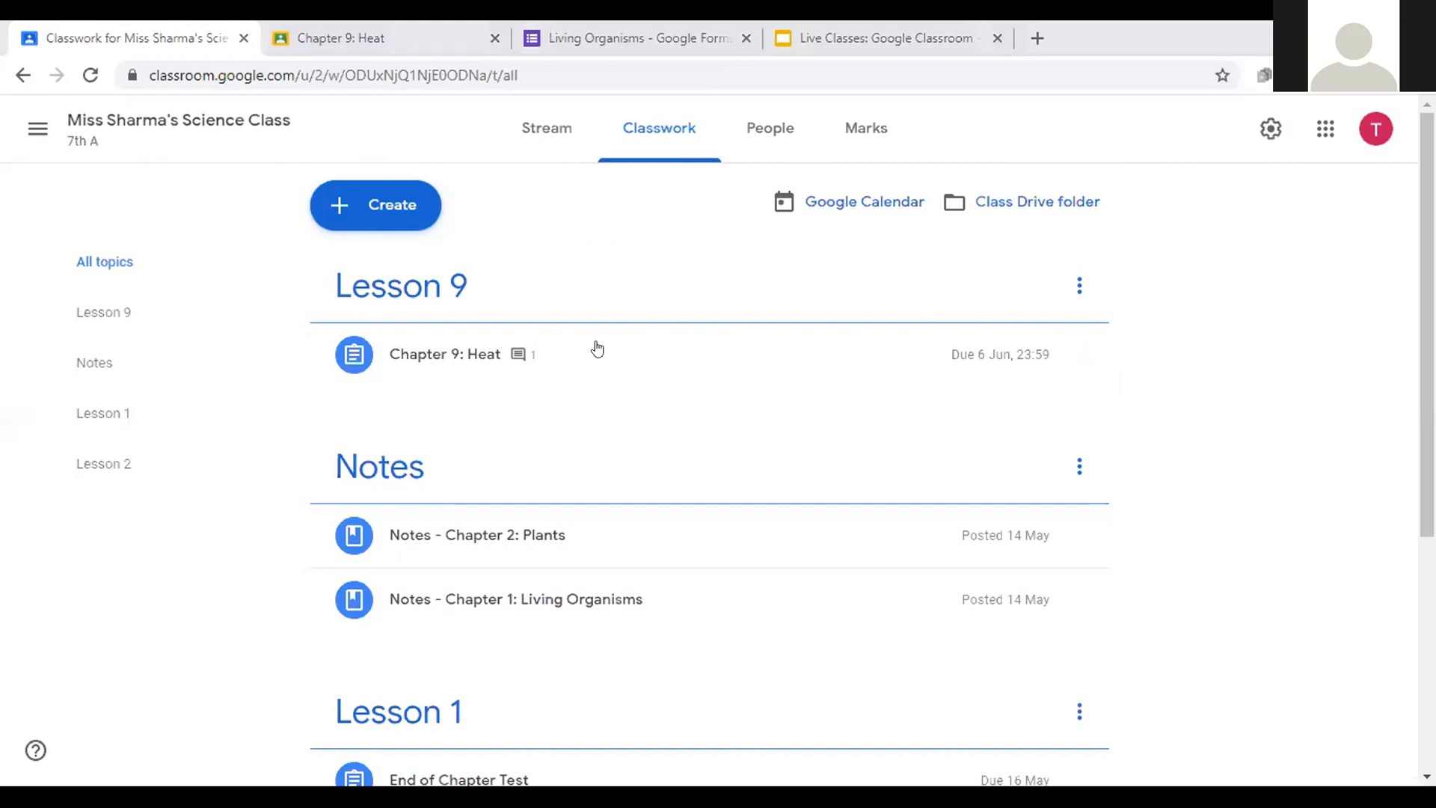
left_click(536, 134)
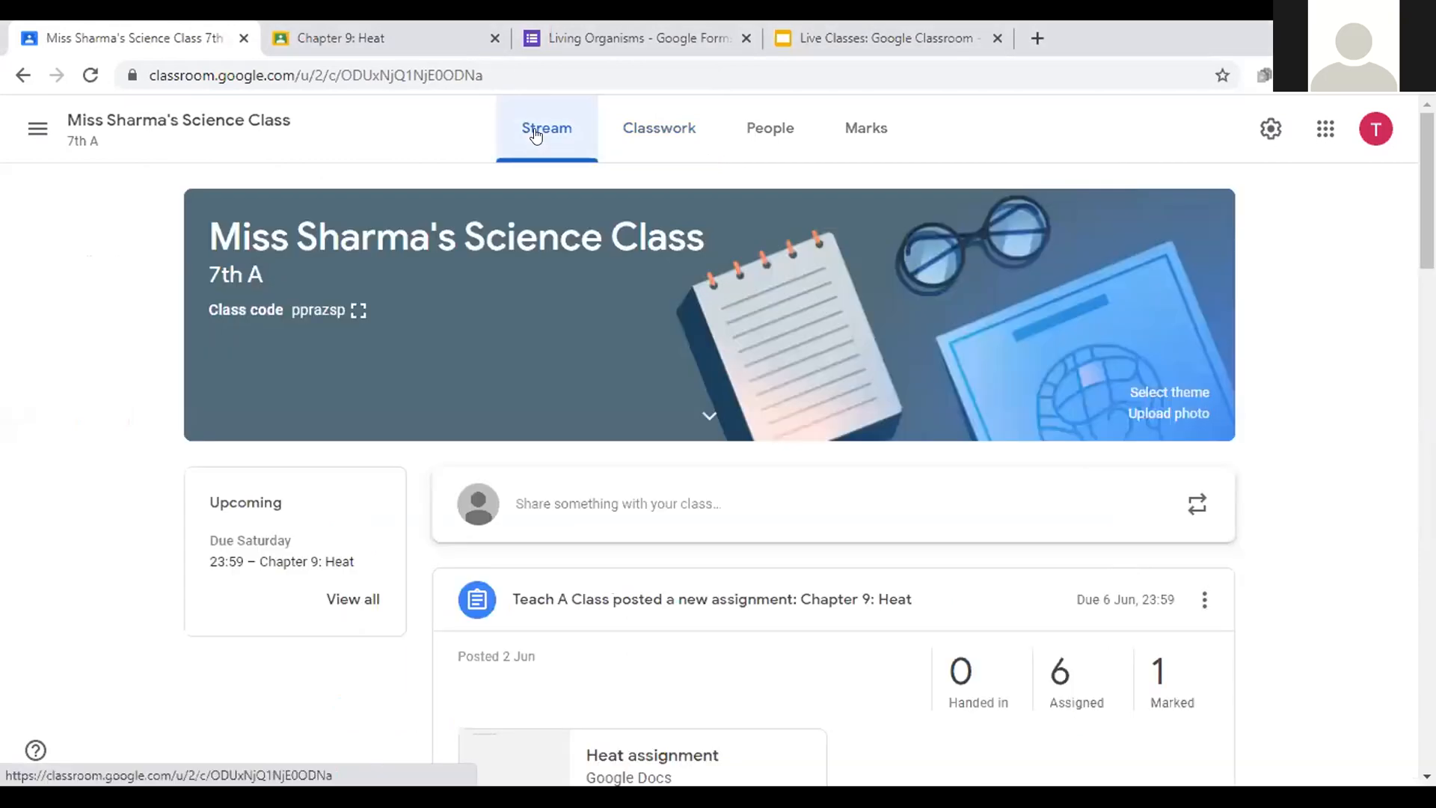
left_click(798, 145)
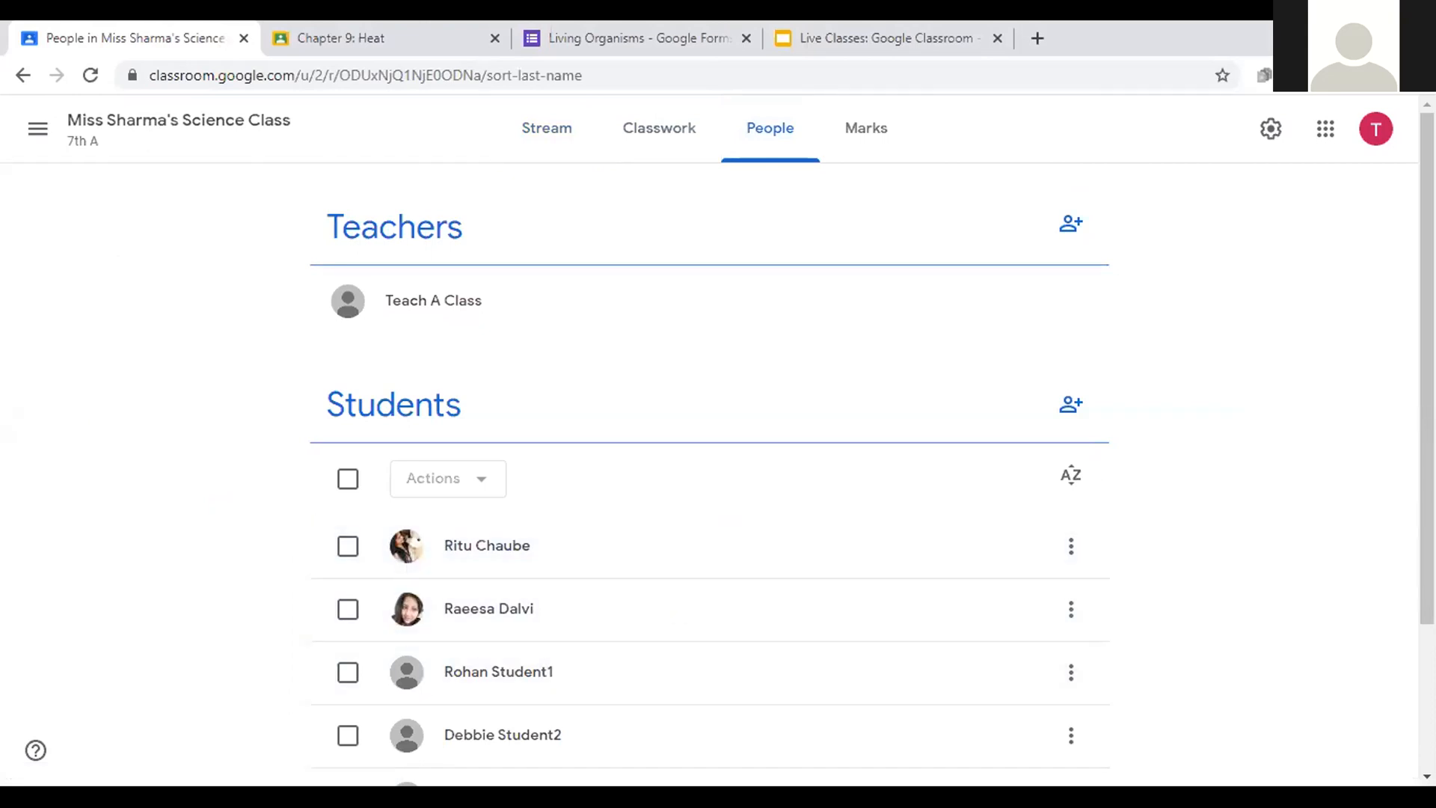
scroll(348, 603, "down", 3)
left_click(347, 602)
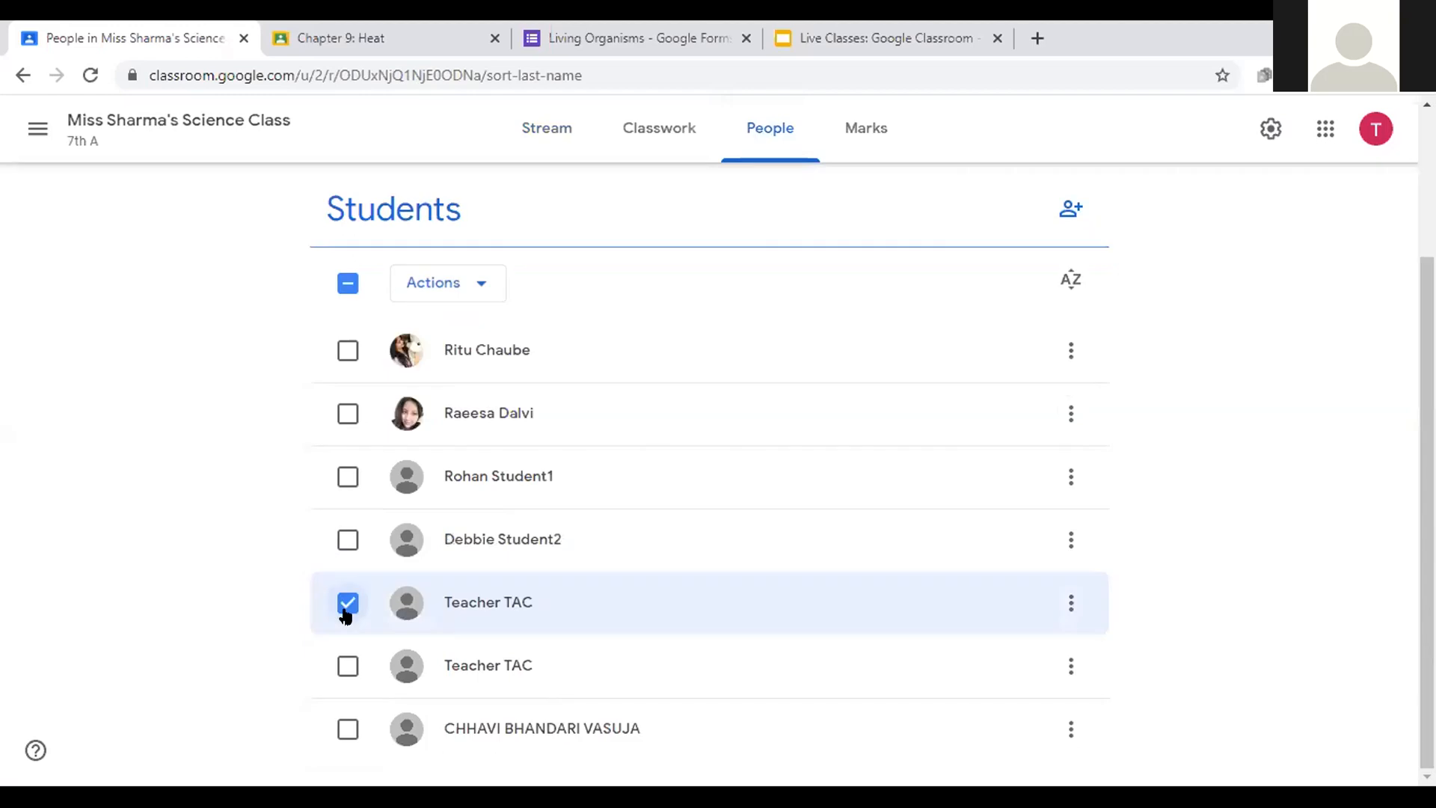
left_click(481, 298)
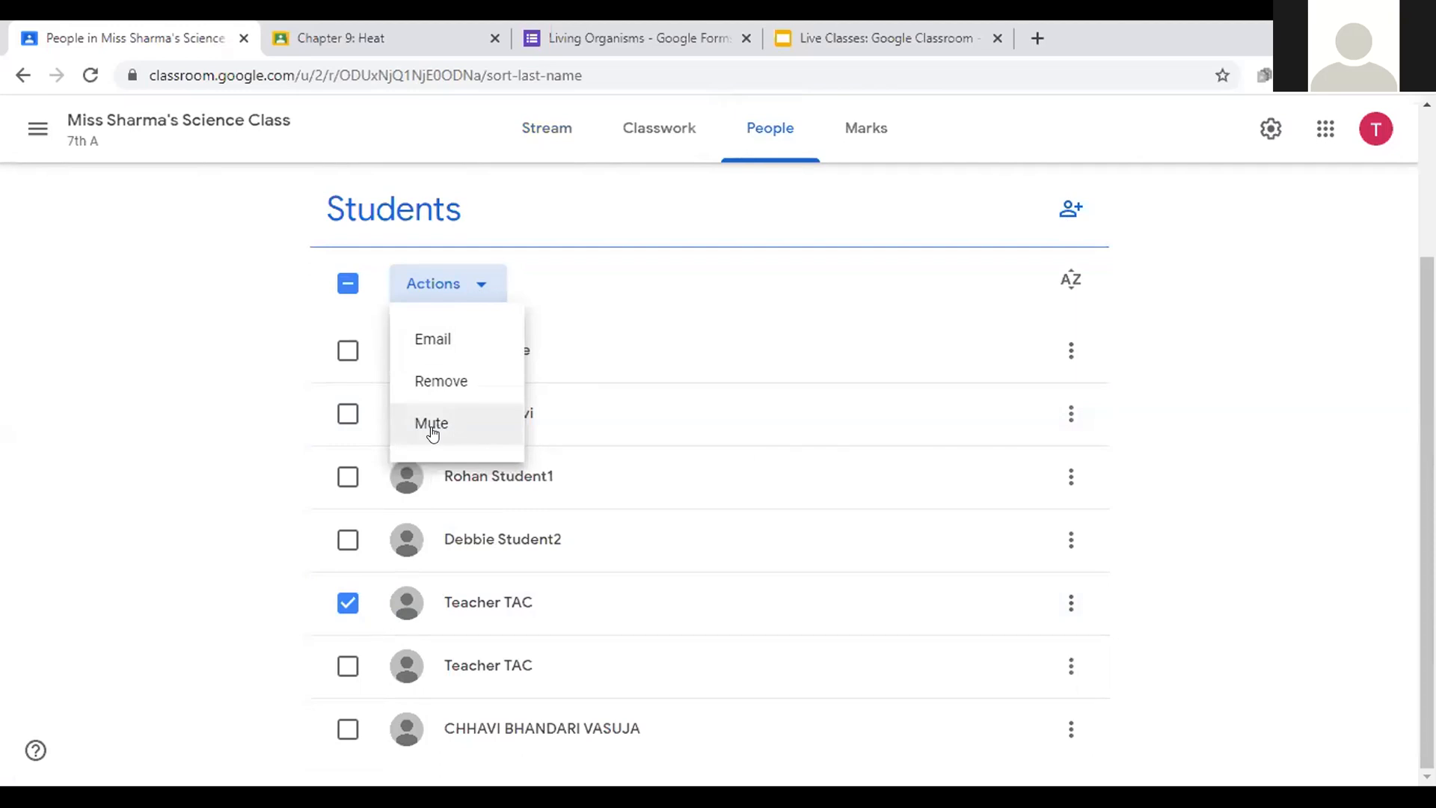
left_click(432, 383)
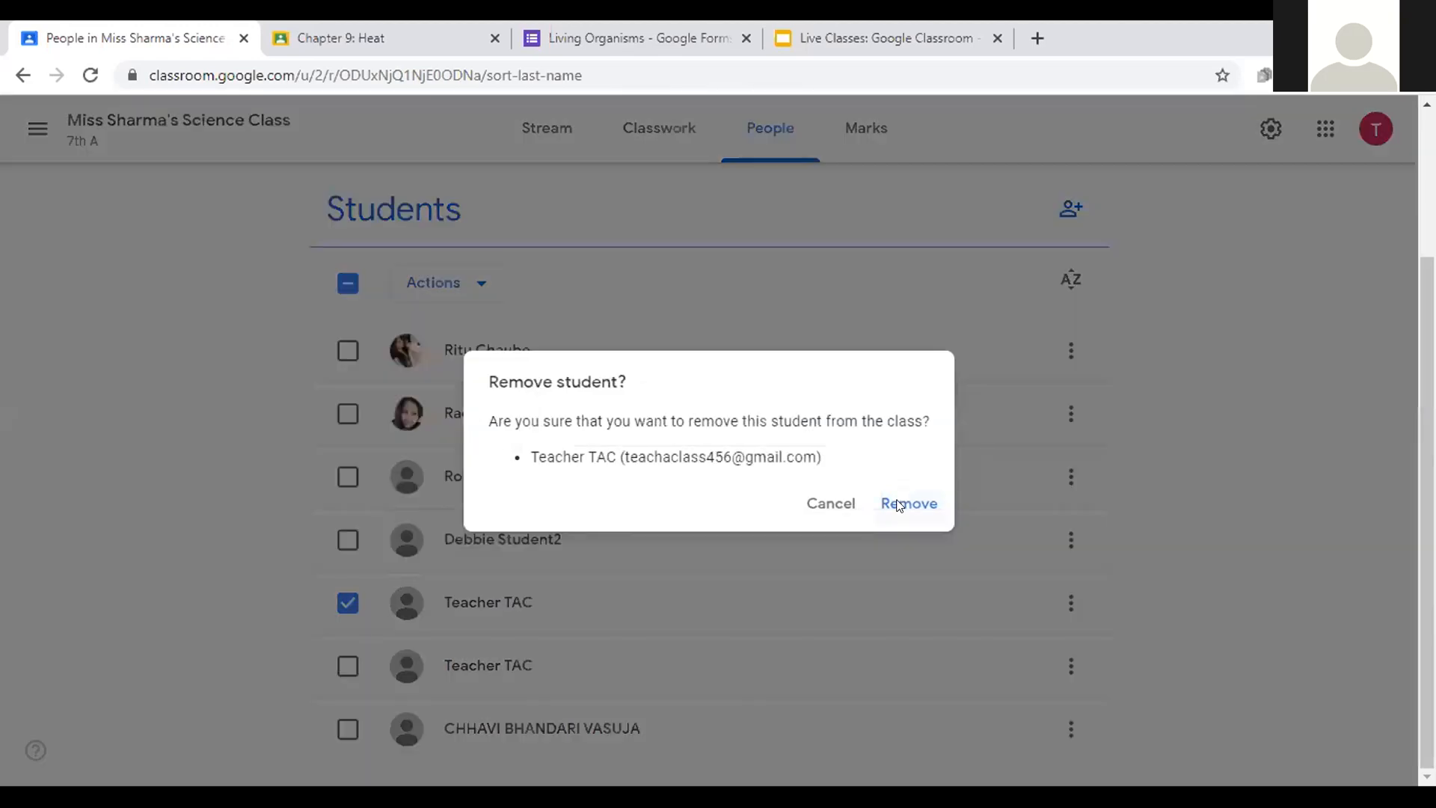
left_click(899, 504)
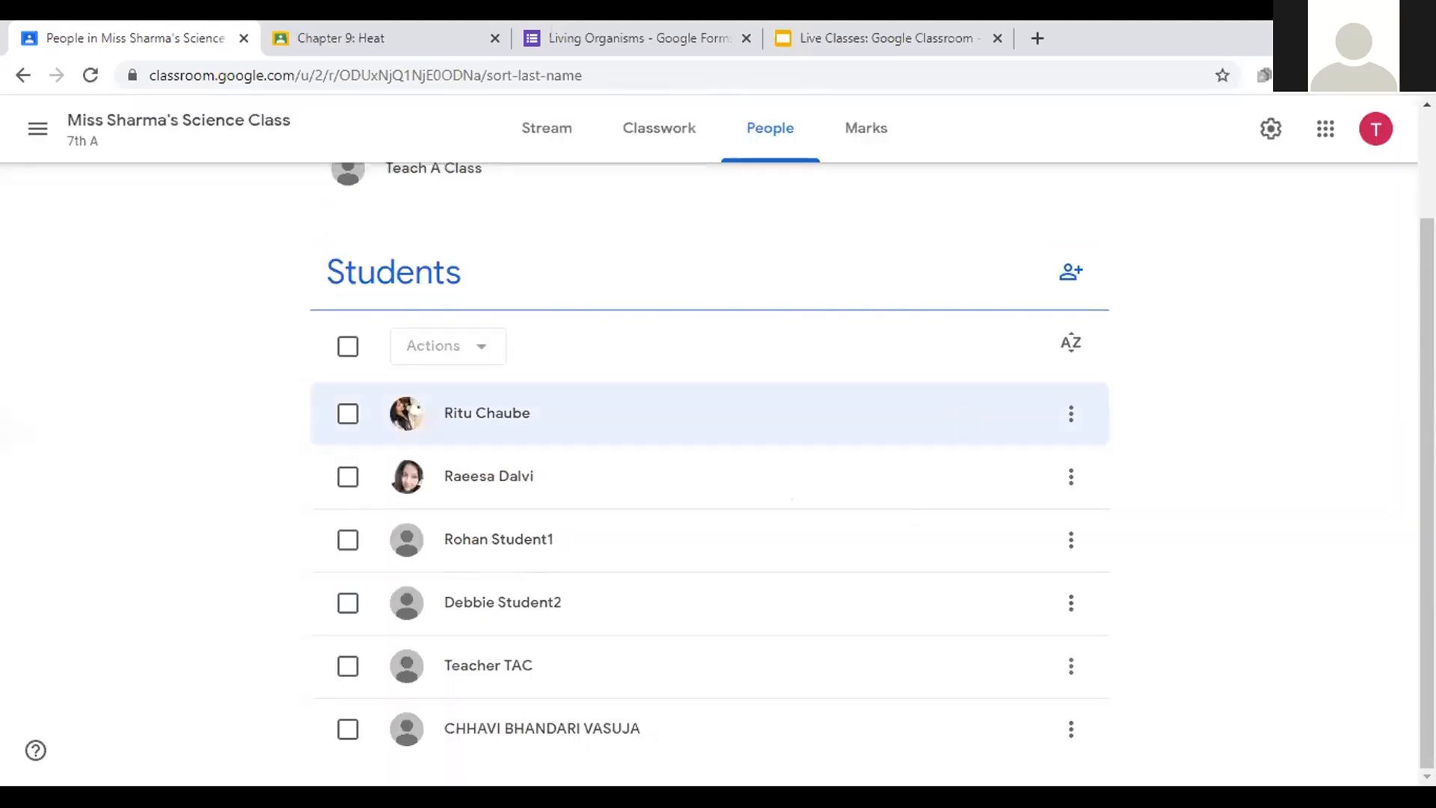
scroll(709, 448, "up", 2)
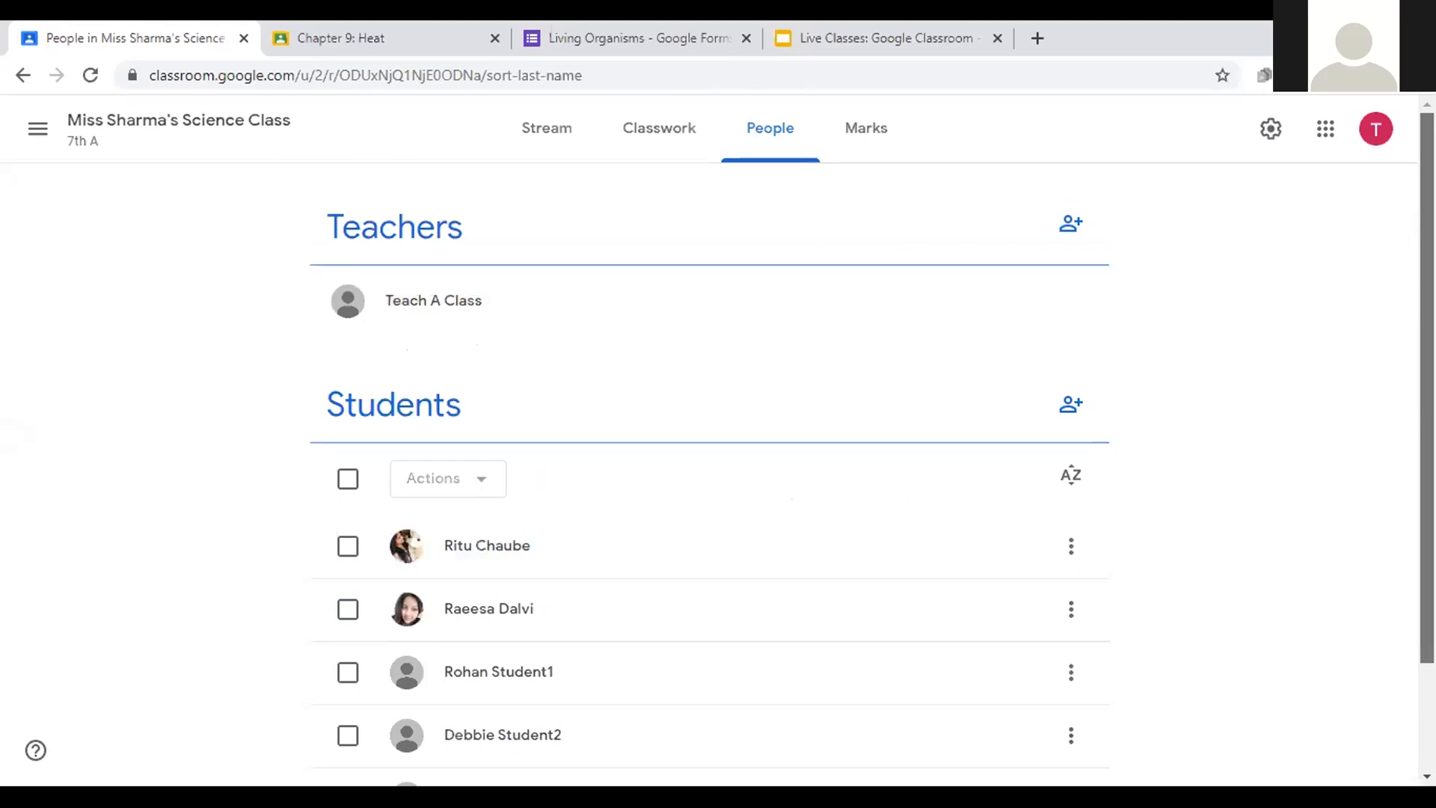
scroll(709, 448, "down", 2)
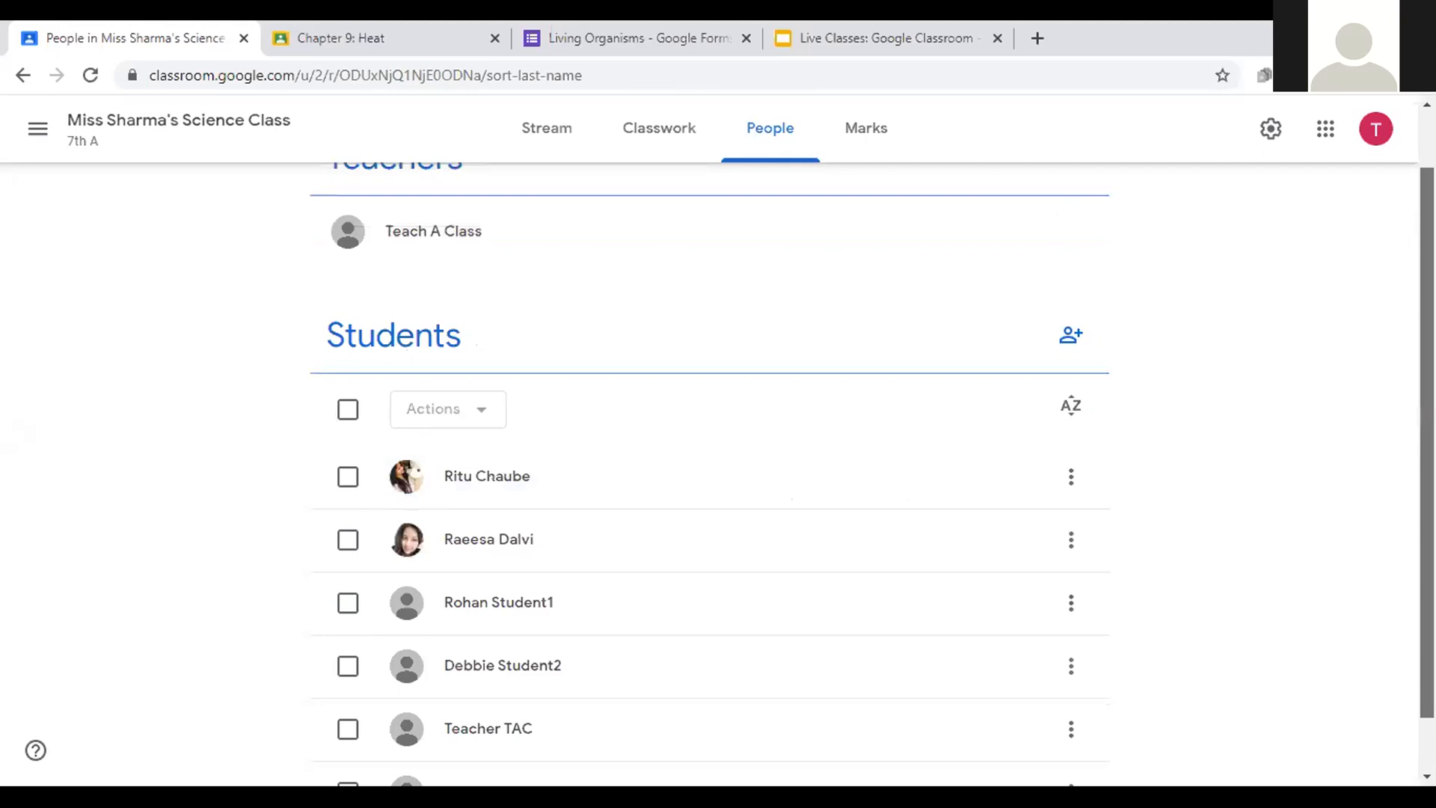
scroll(785, 196, "up", 2)
Step: Start a new classwork question reading "Are you present here?"
left_click(534, 130)
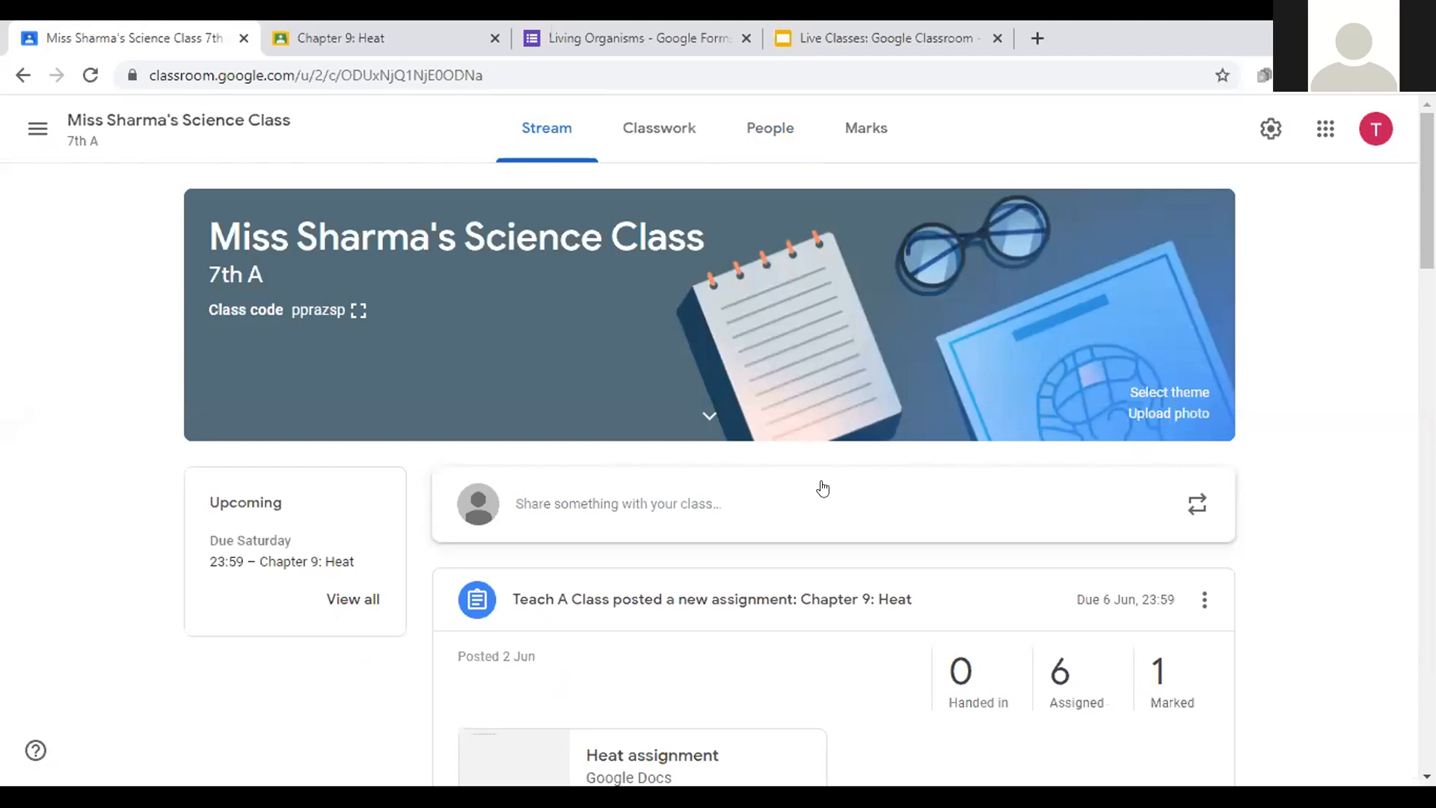
left_click(659, 127)
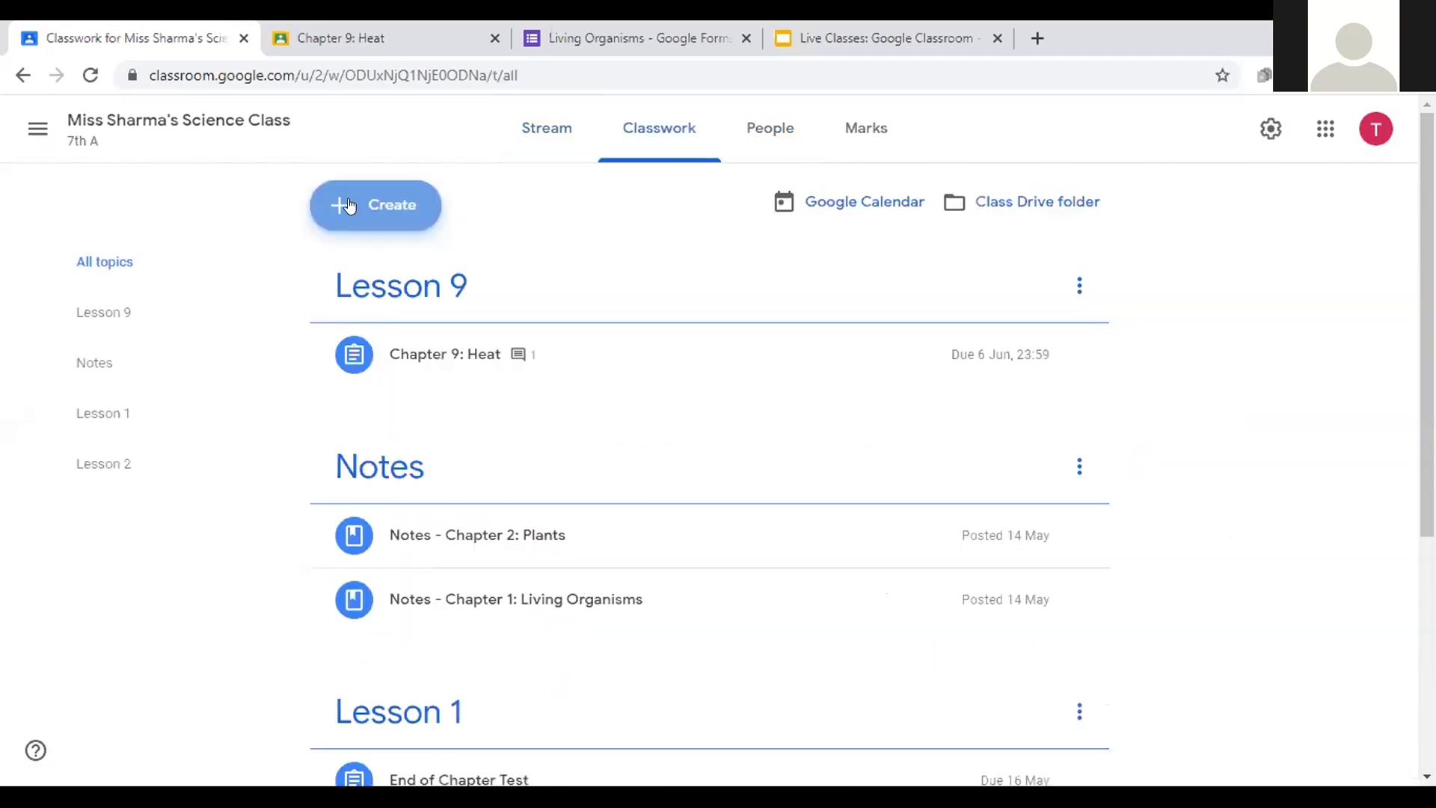
left_click(349, 205)
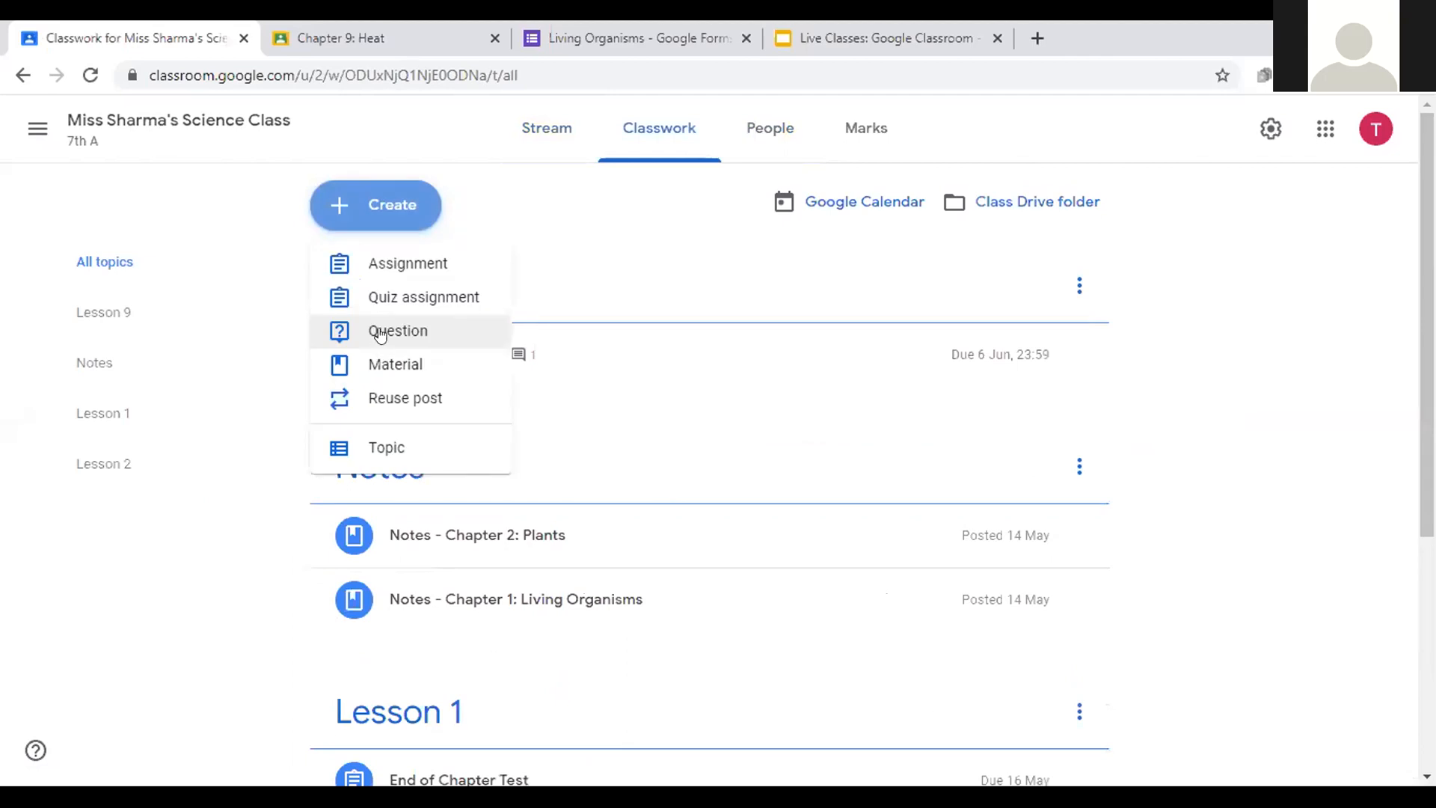
left_click(380, 333)
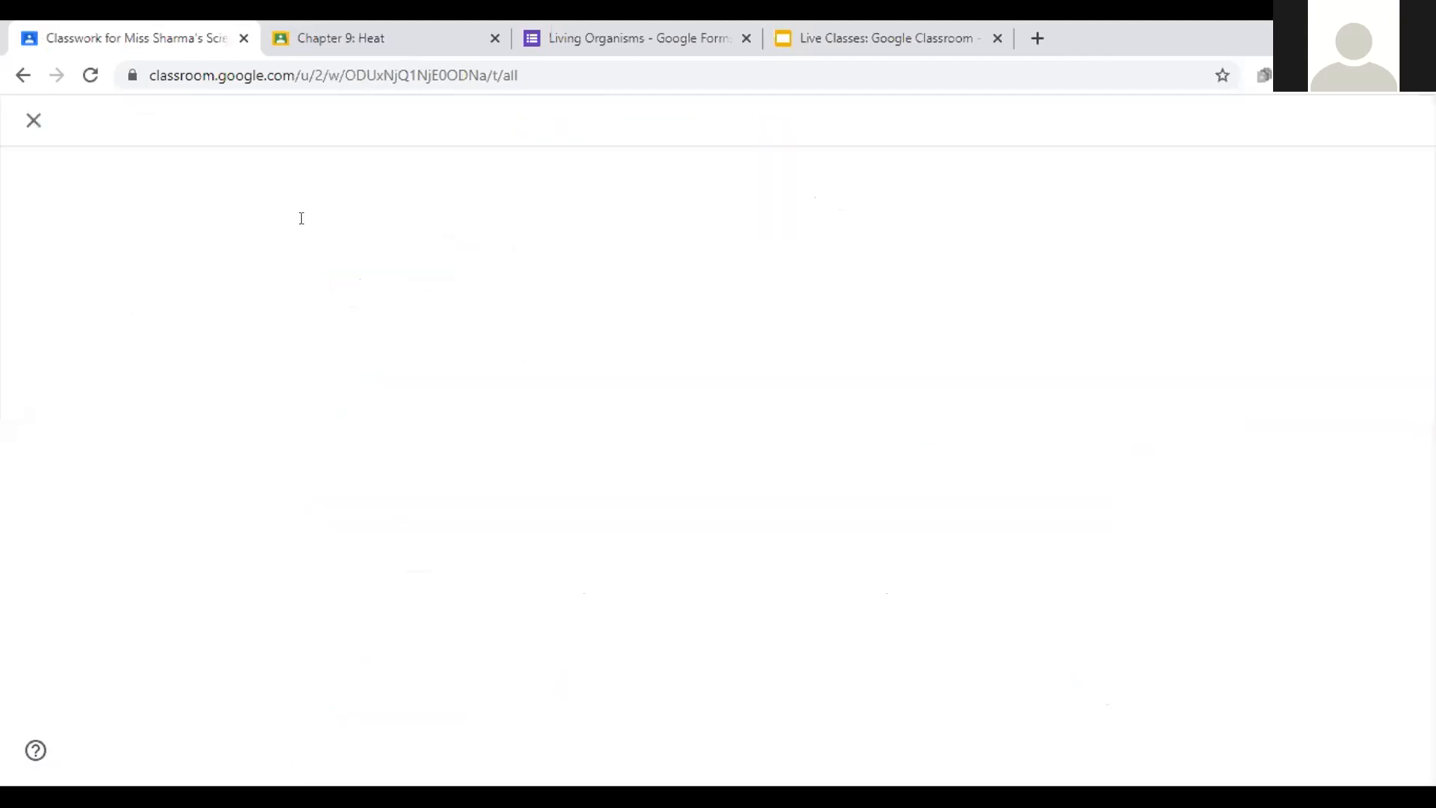
type("Are you ")
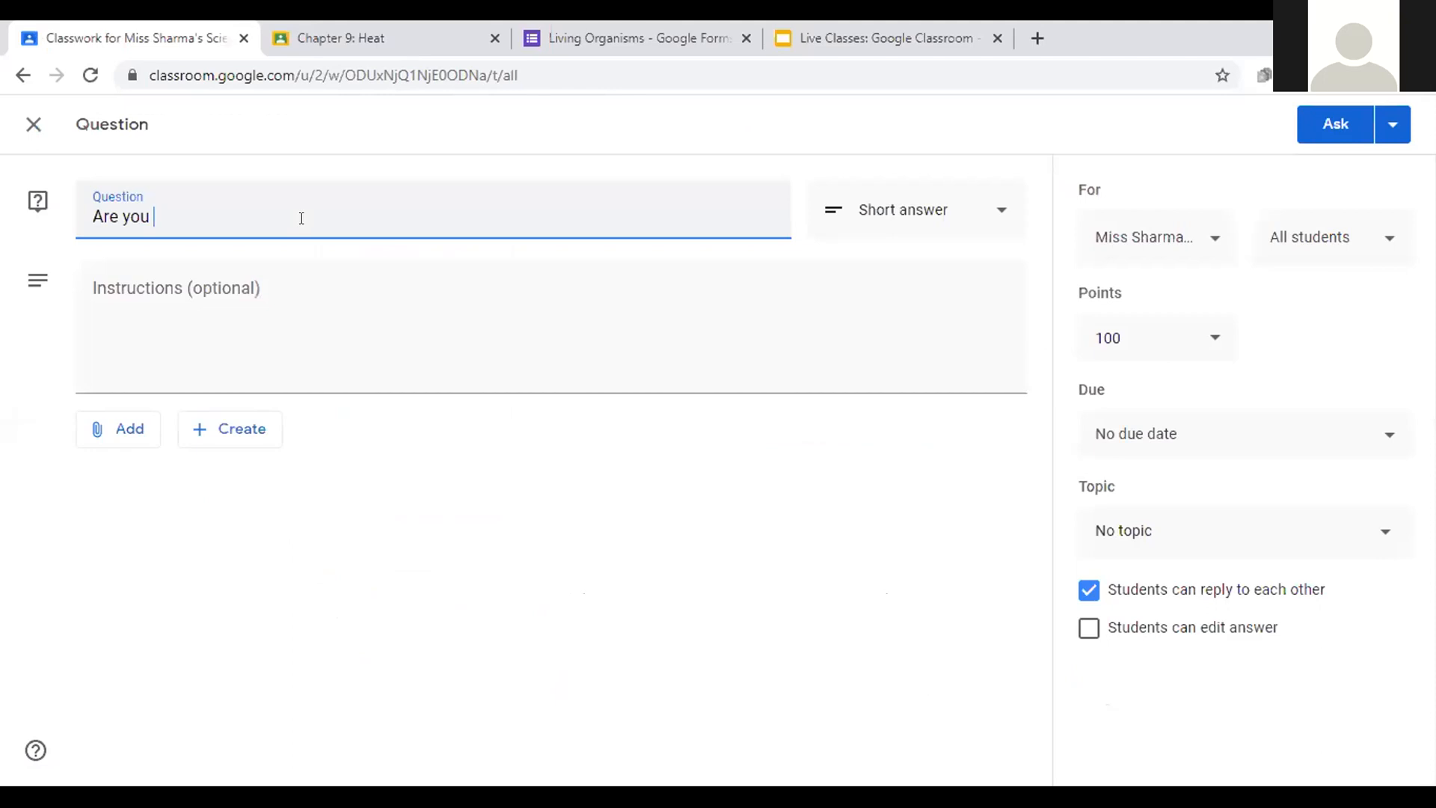
type("present here?")
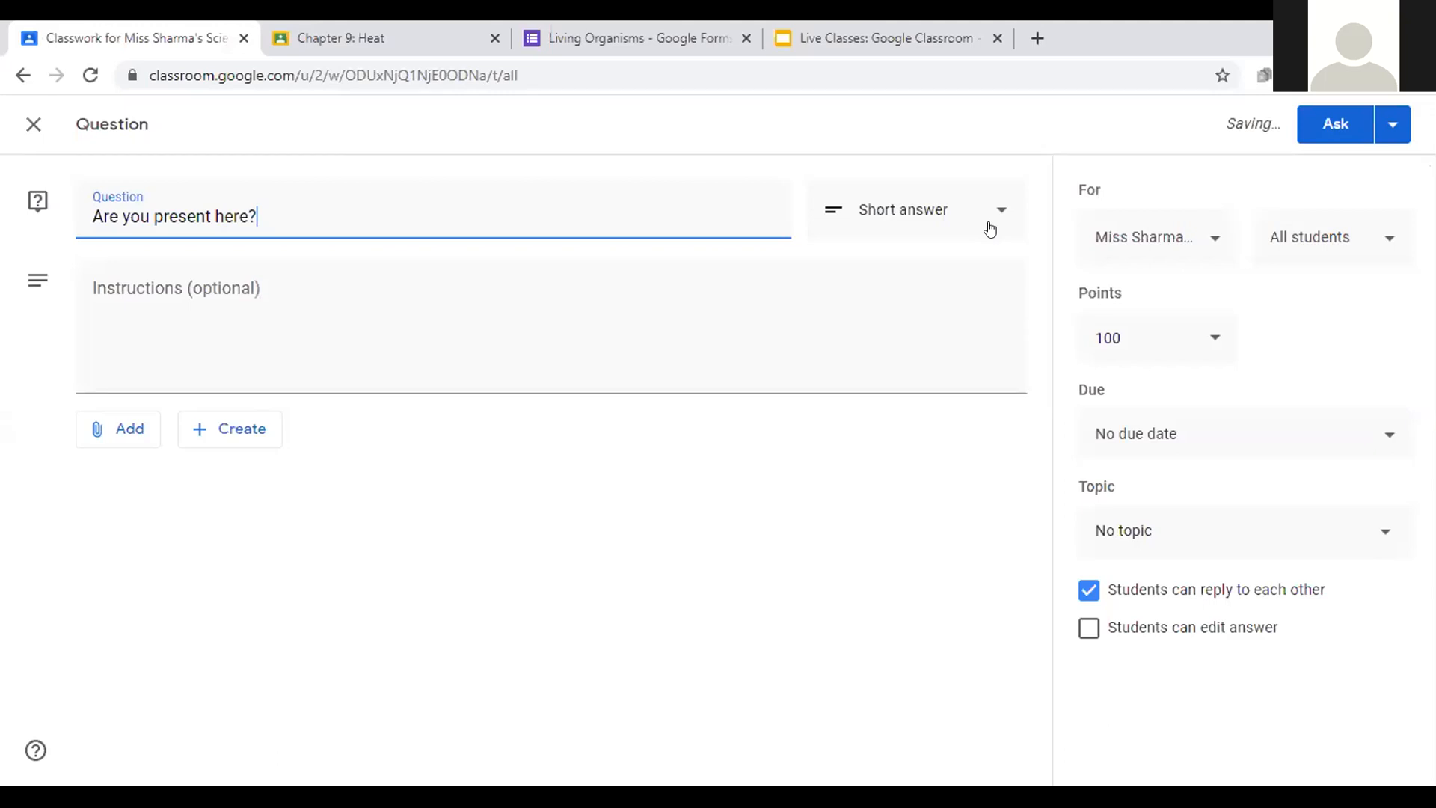
Step: Make the question unmarked and set it due on 6 Jun 2020 at 10:10
left_click(1130, 340)
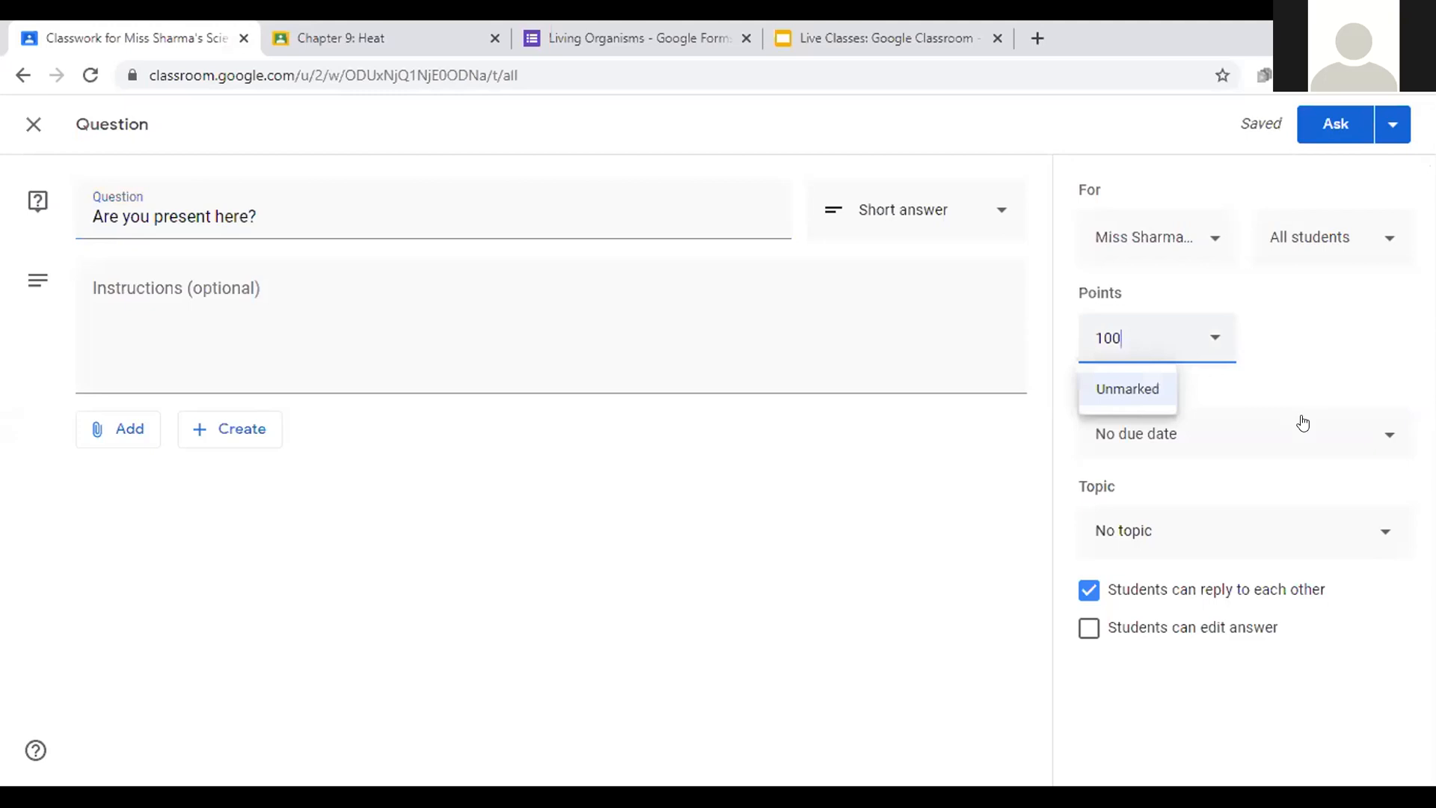
left_click(1303, 419)
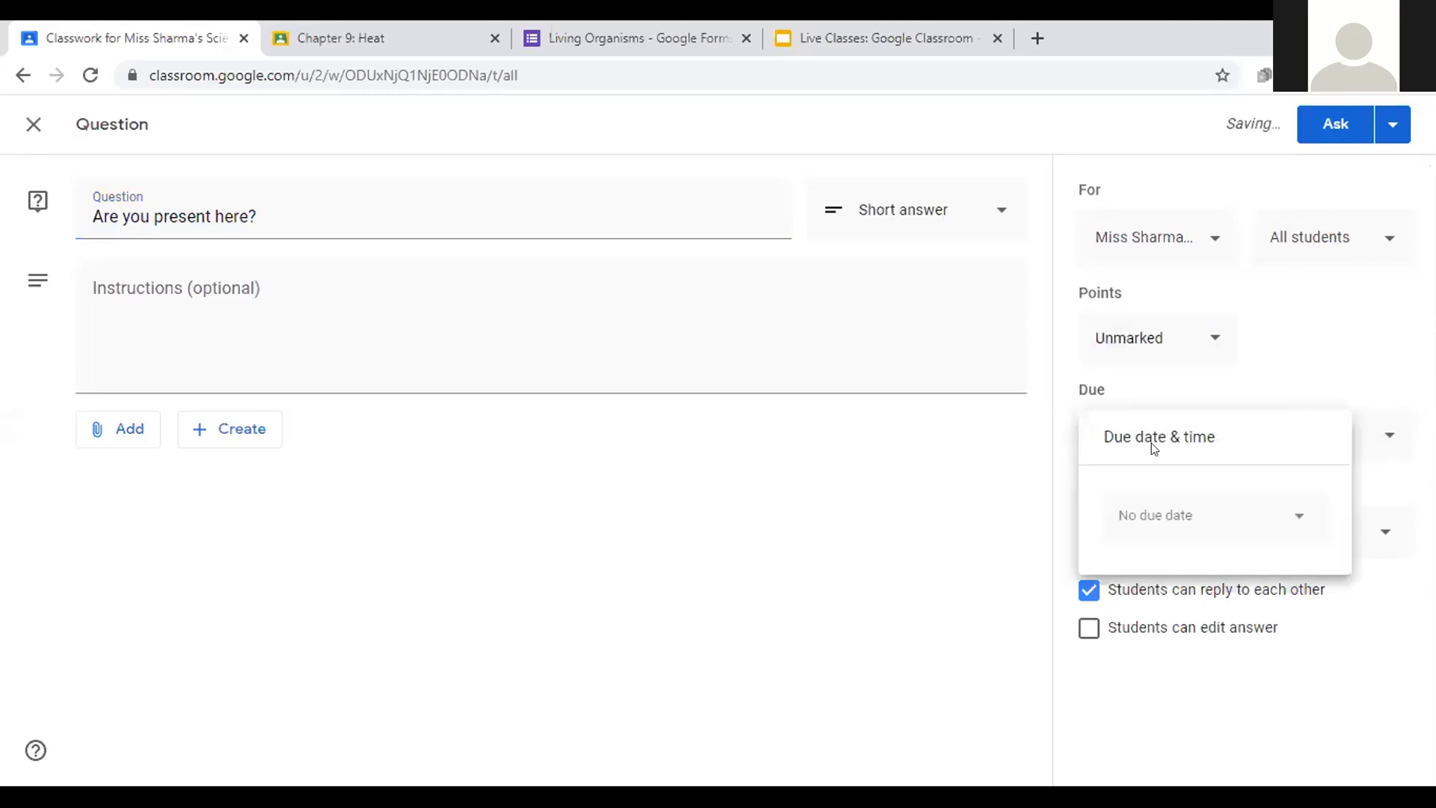
left_click(1289, 523)
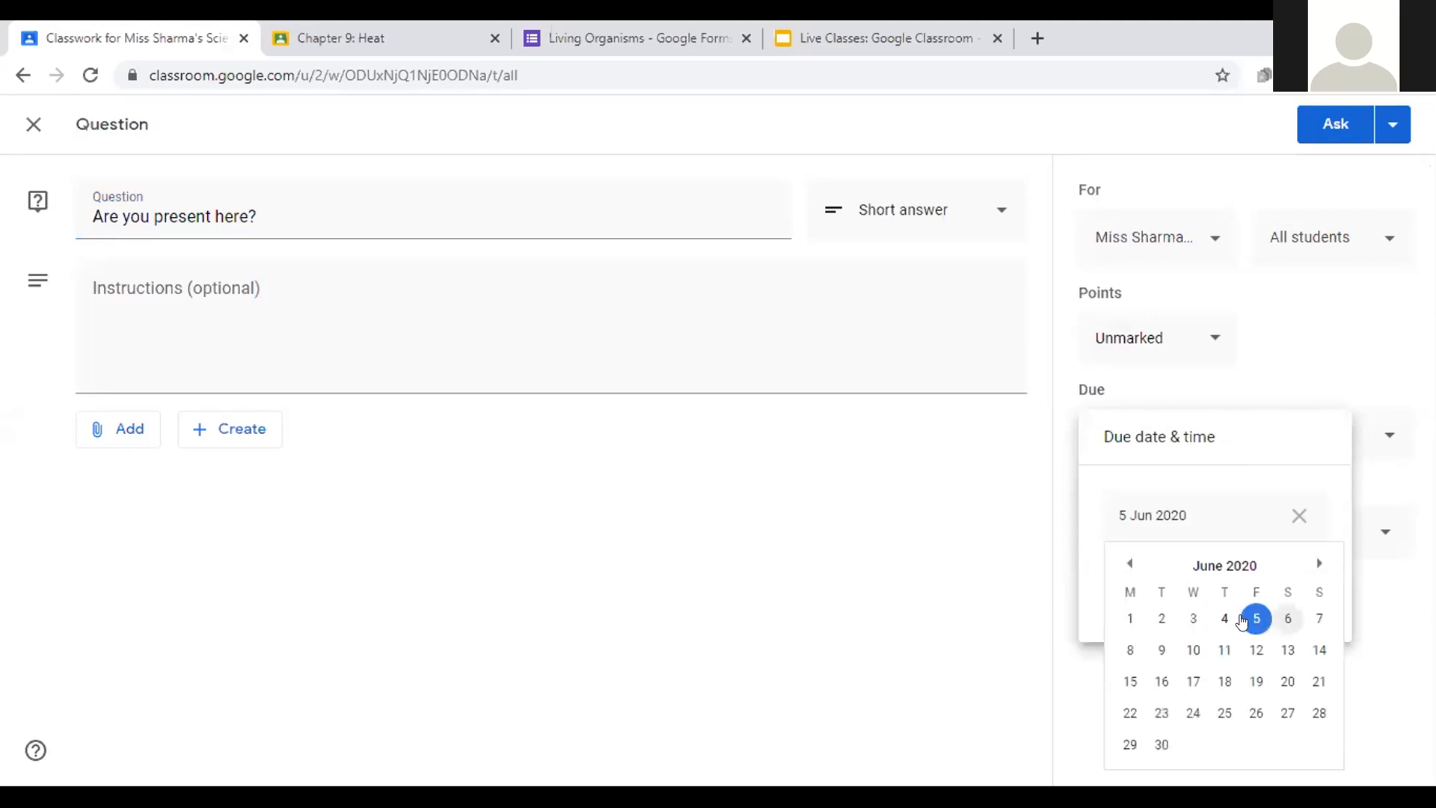
left_click(1286, 619)
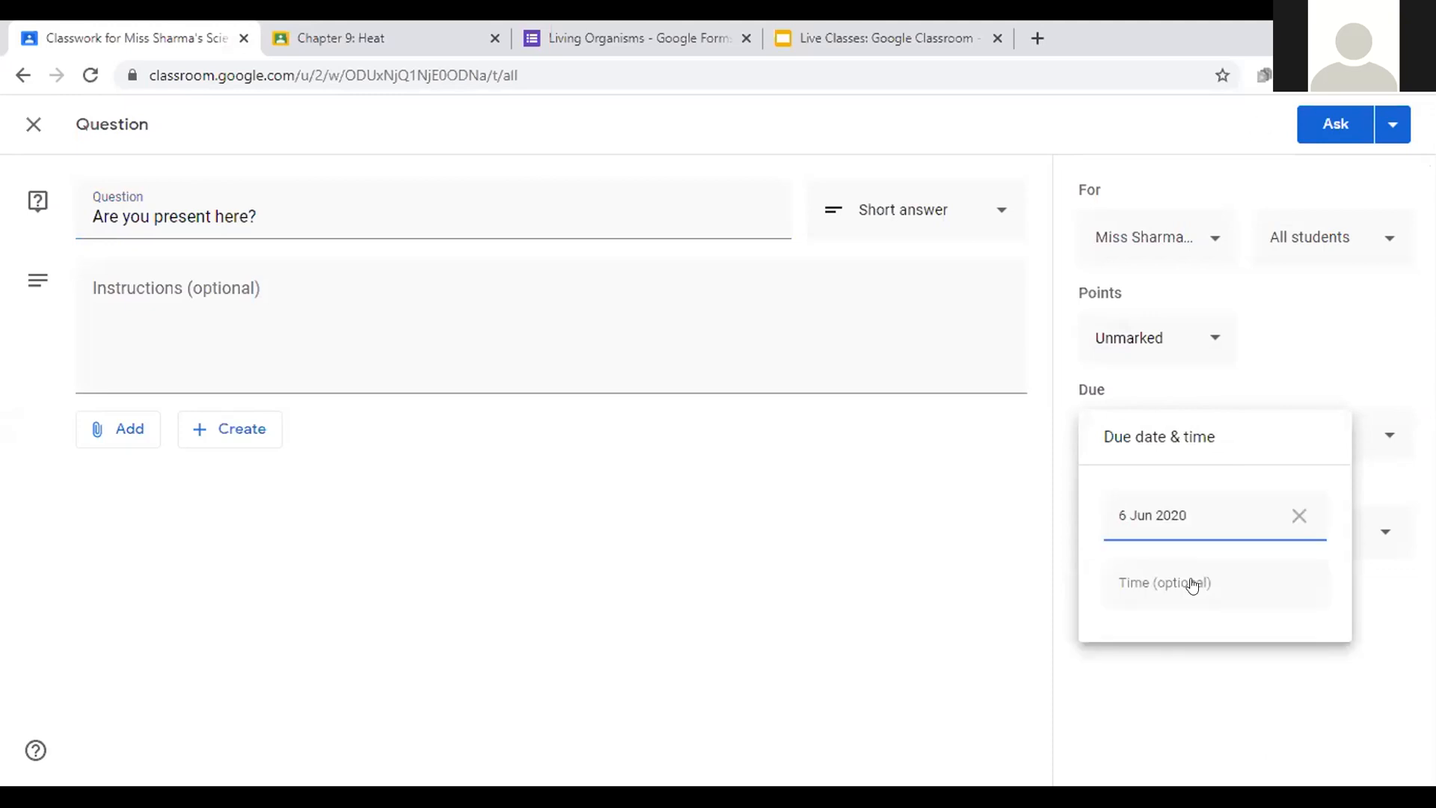
left_click(1185, 576)
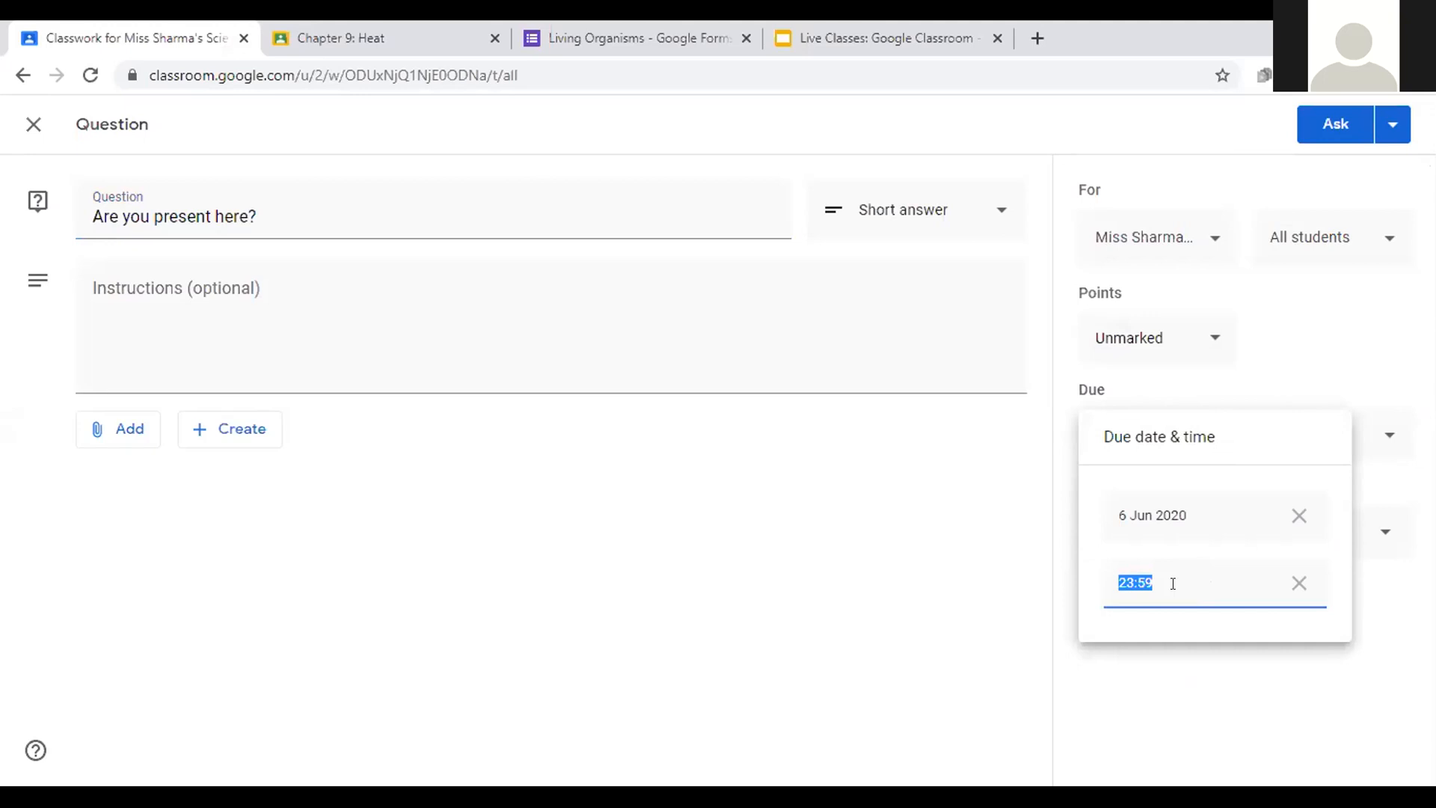
type("10:10AM")
left_click(1212, 663)
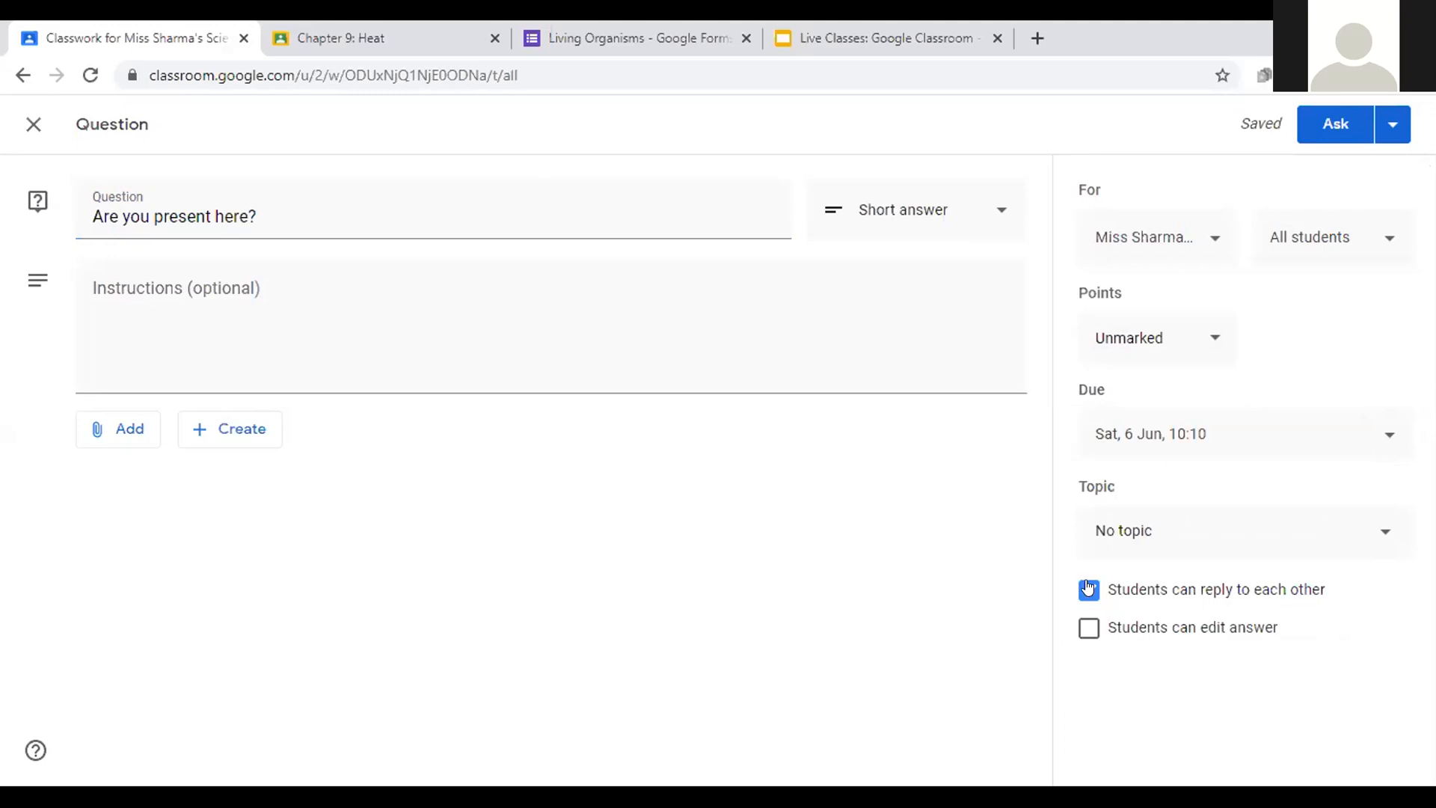
Step: Turn off students replying to each other and post the question under a new topic named Attendance
left_click(1088, 588)
left_click(1218, 505)
left_click(1217, 503)
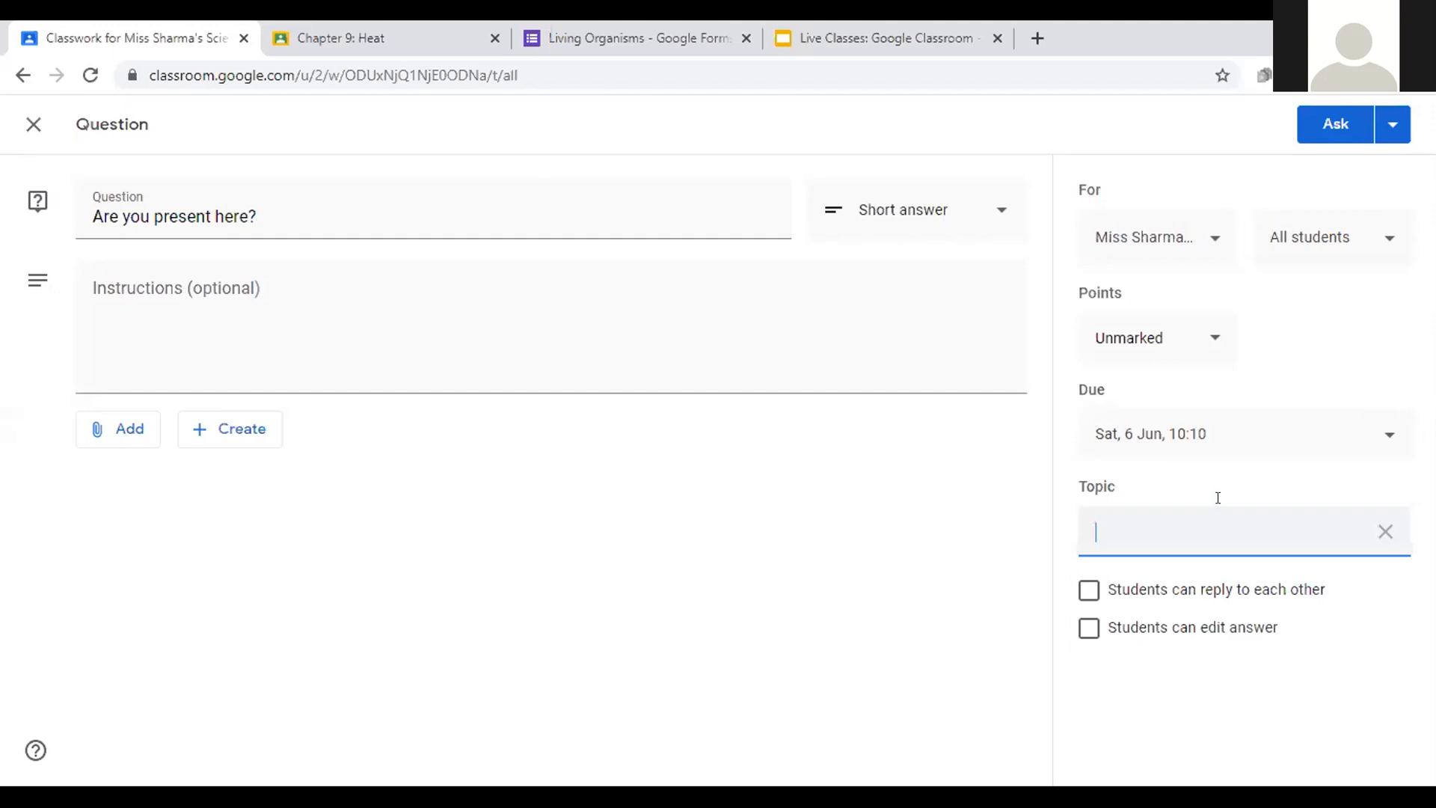
type("Attendance")
left_click(1337, 129)
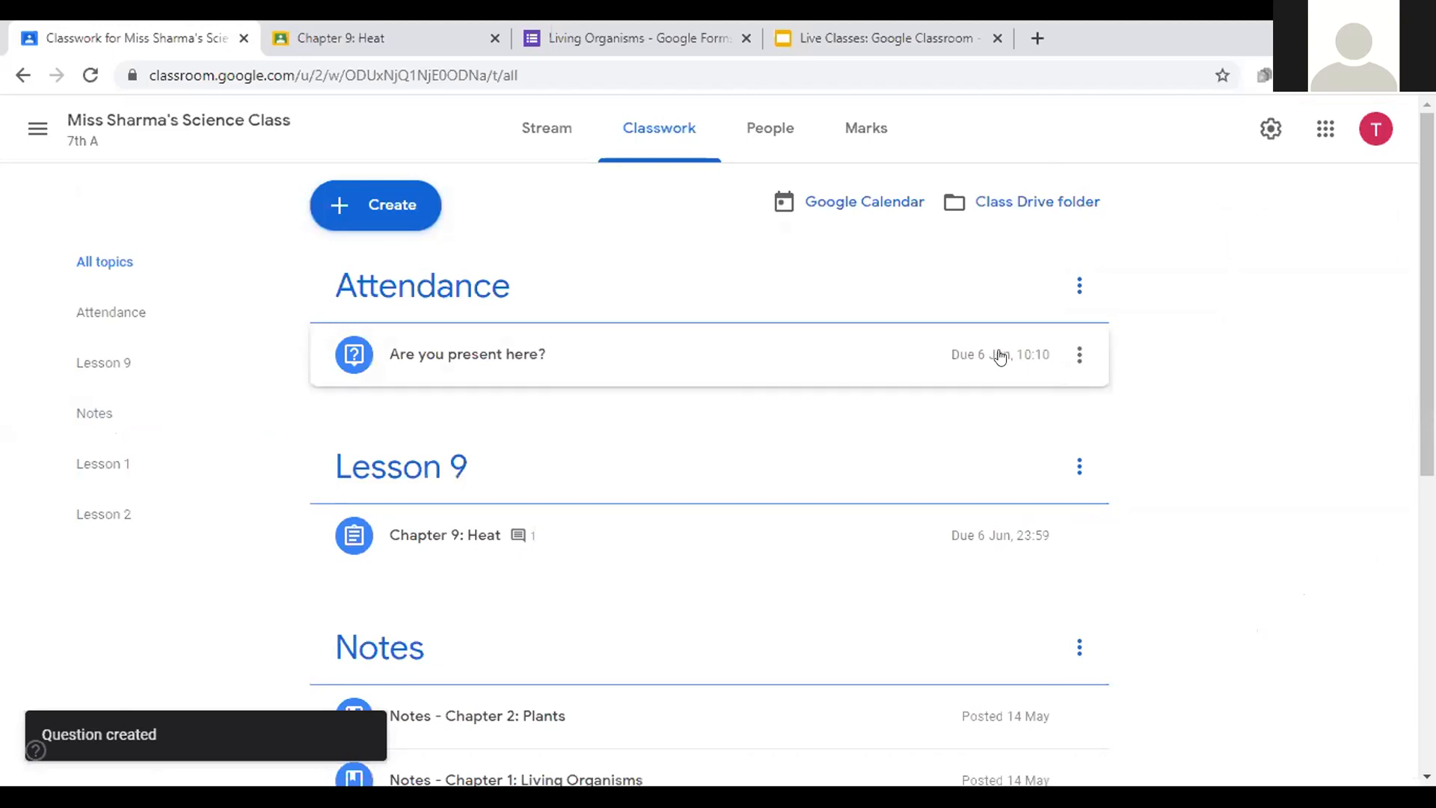
Step: Open the posted attendance question for editing, look over its settings and close it without changes
left_click(1078, 354)
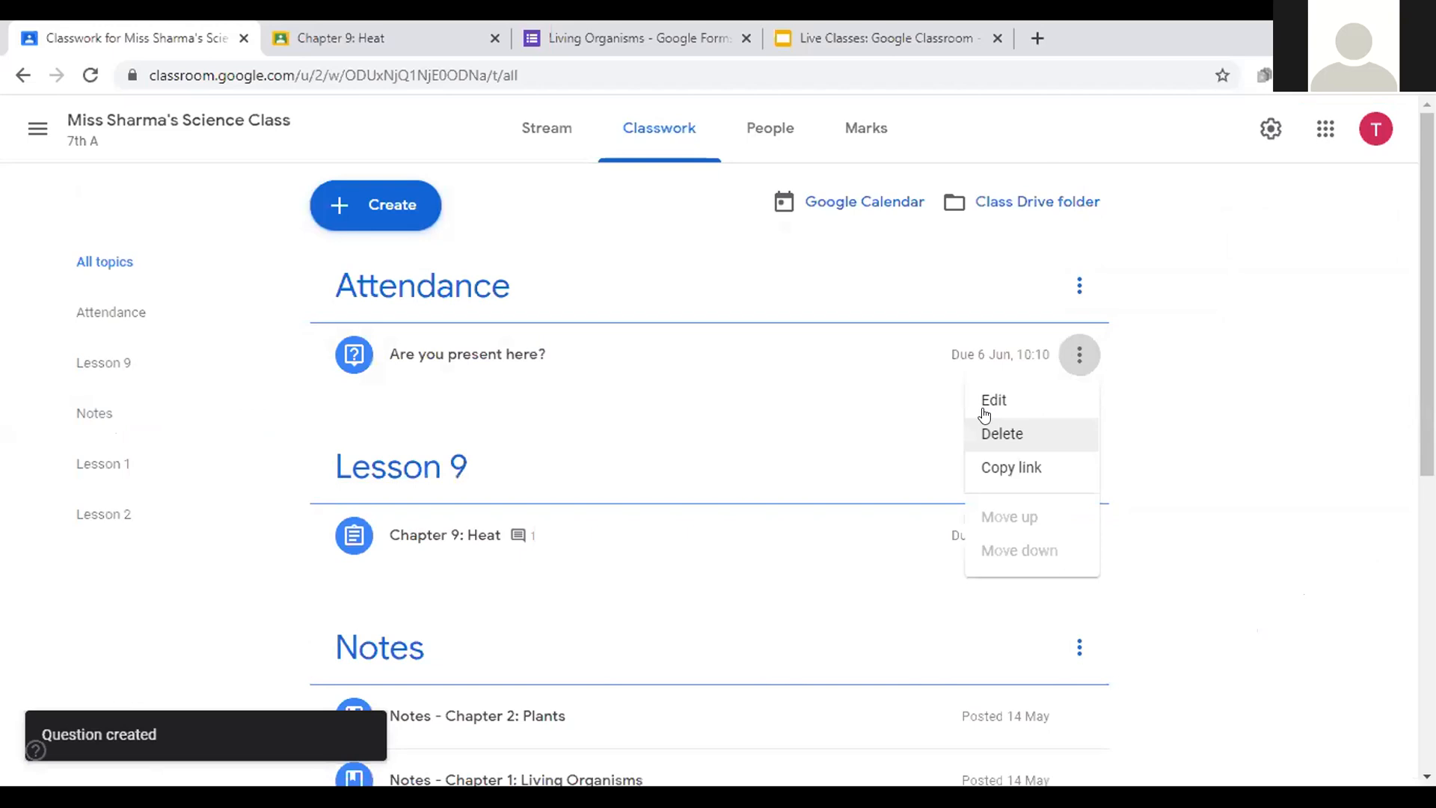
left_click(983, 407)
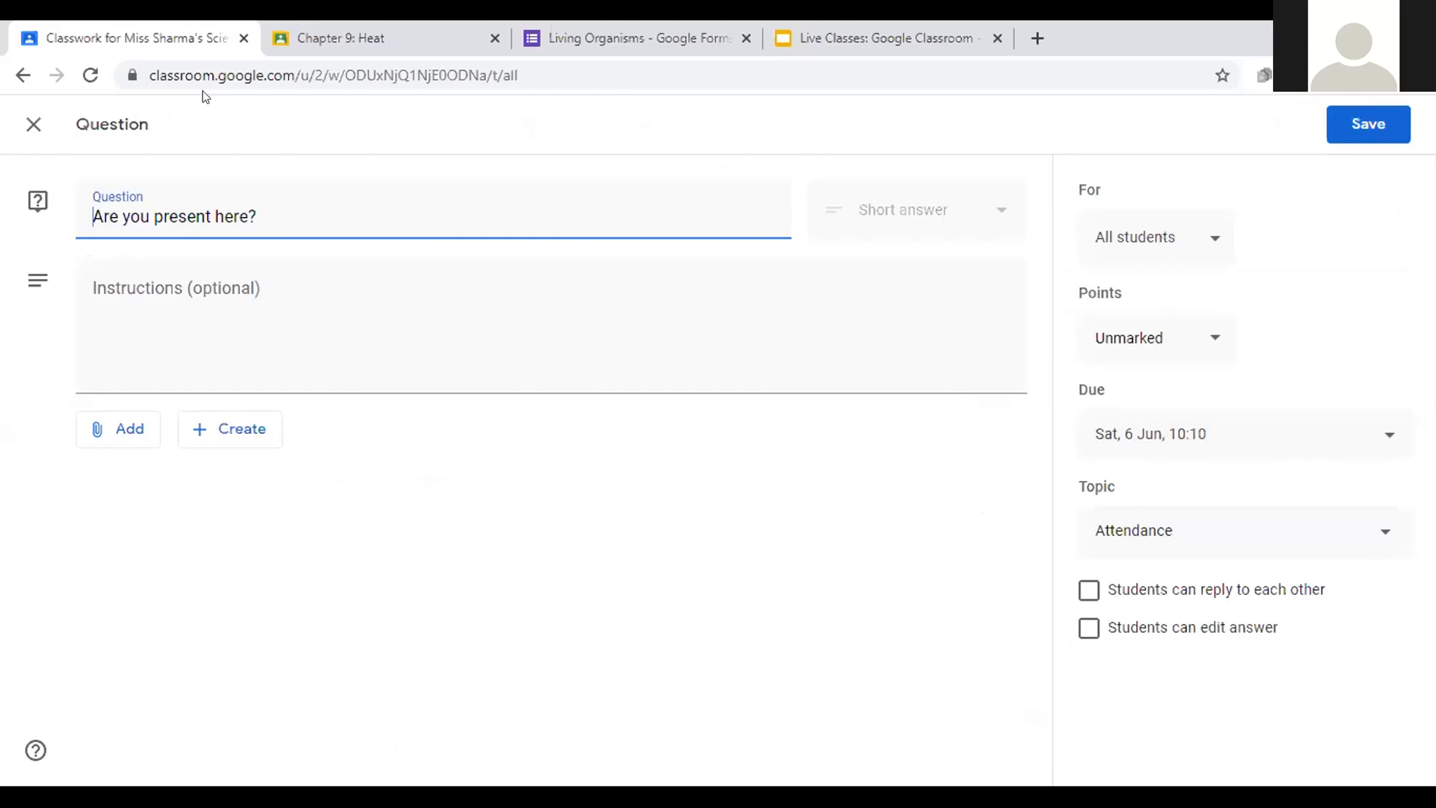
left_click(30, 120)
Step: Delete the "Are you present here?" question from the Attendance topic
left_click(1082, 354)
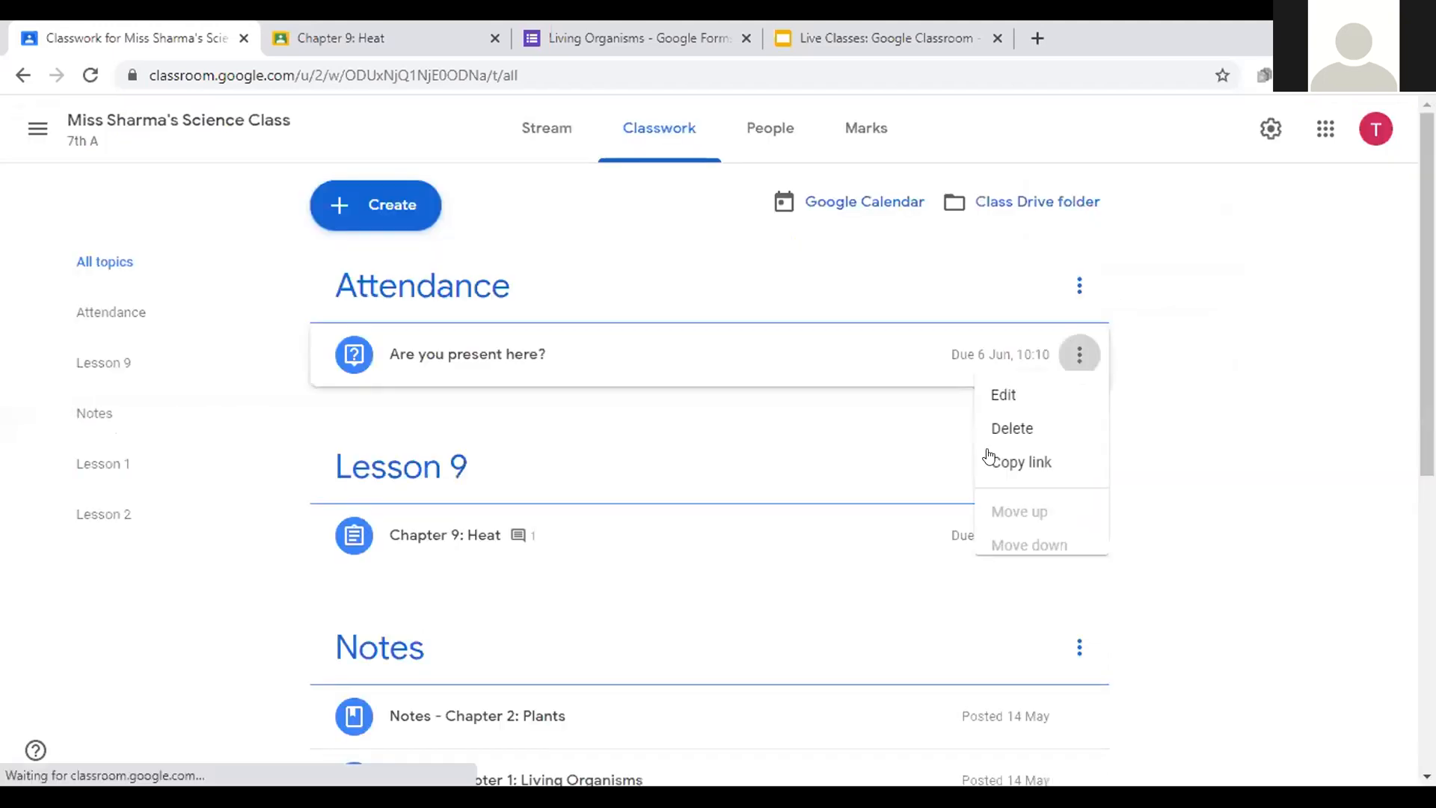
left_click(998, 434)
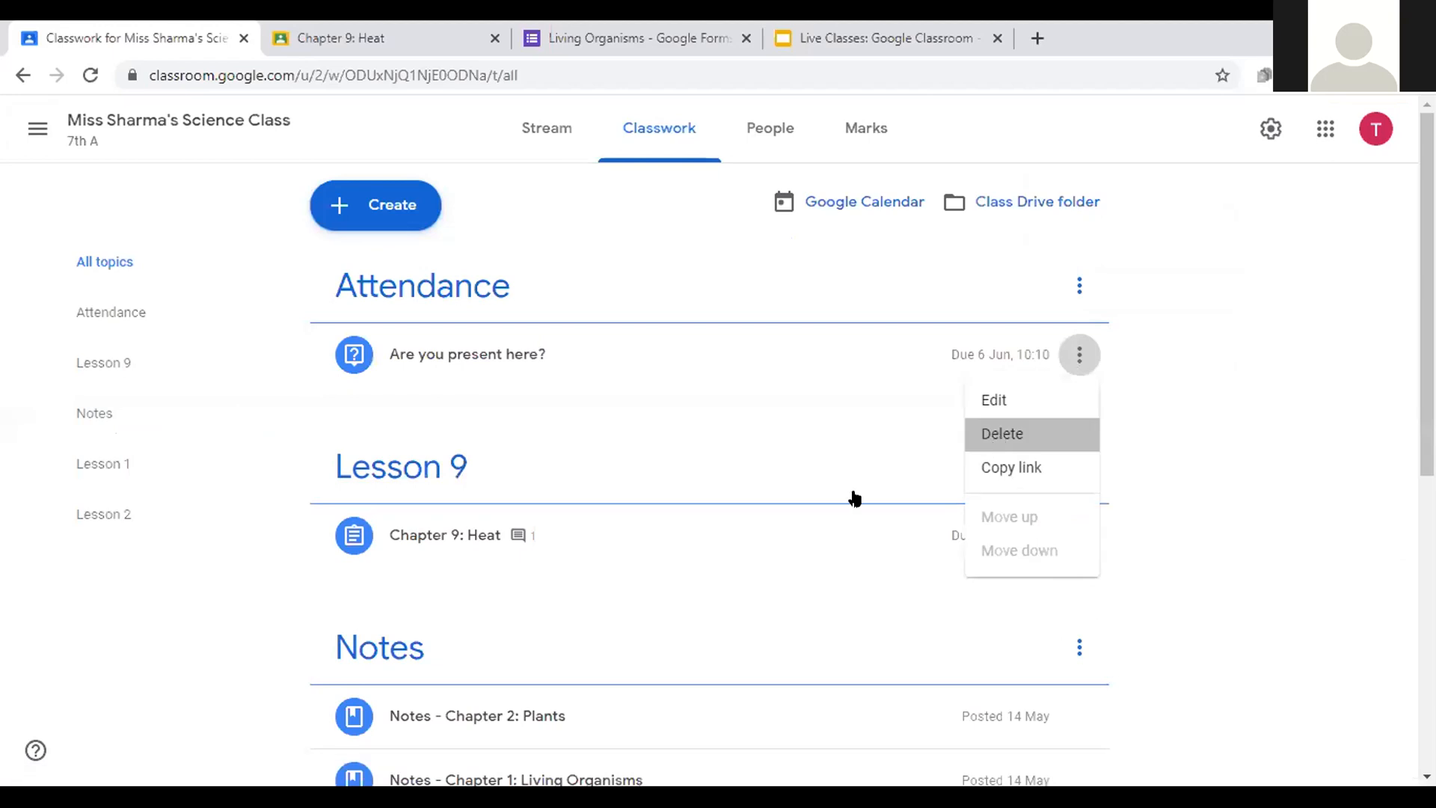
key("Return")
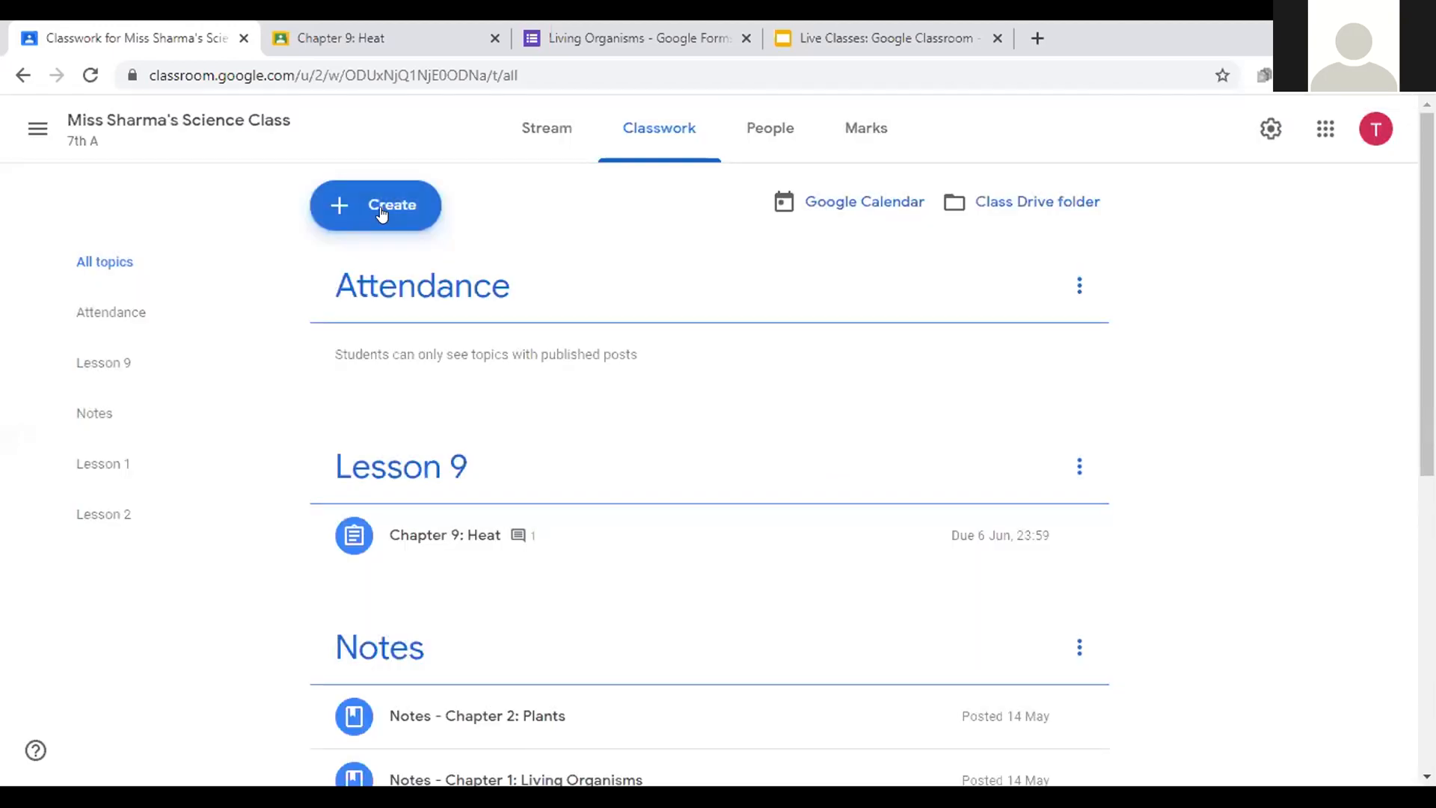
Step: Start another short-answer classwork question reading "Are you present in the class?"
left_click(381, 215)
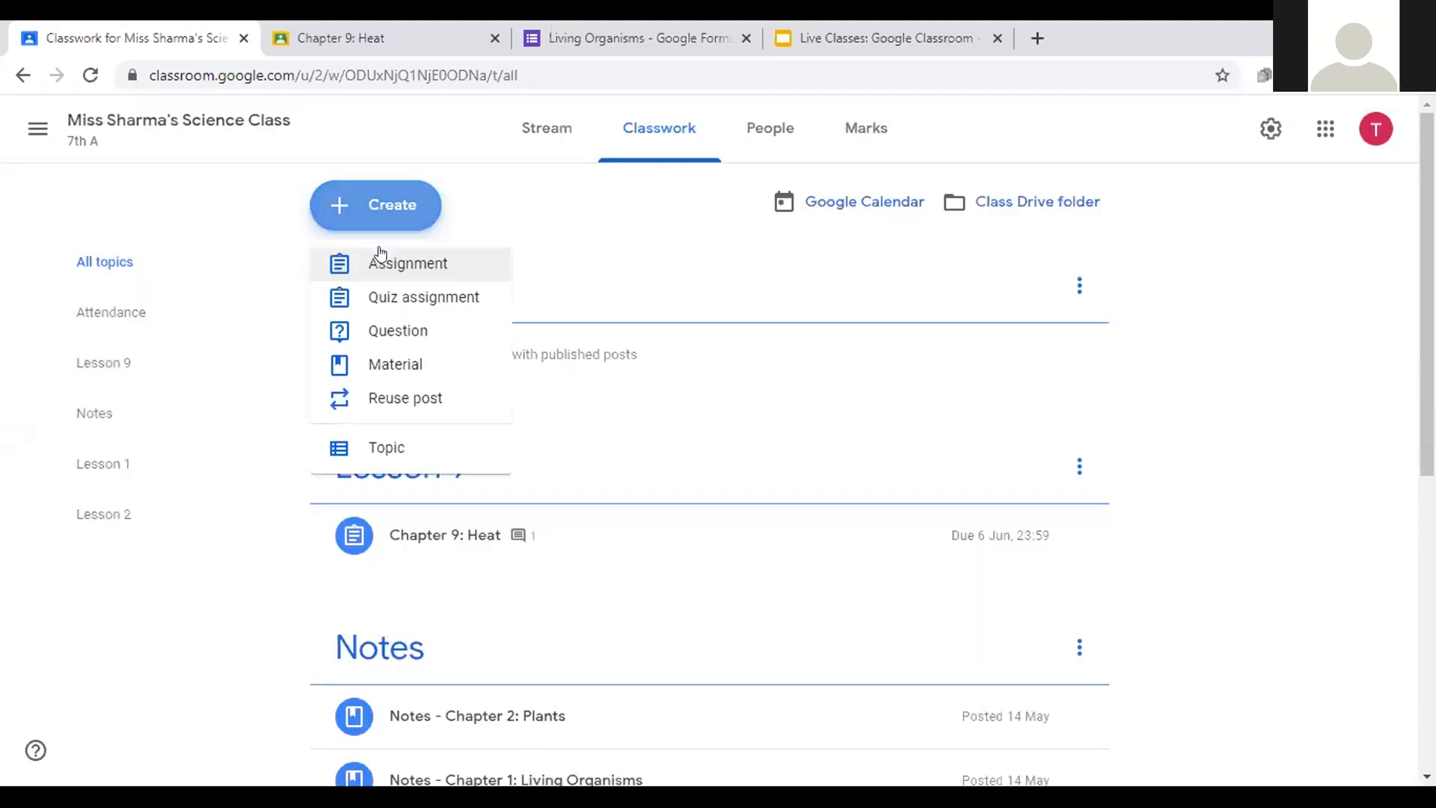
left_click(379, 334)
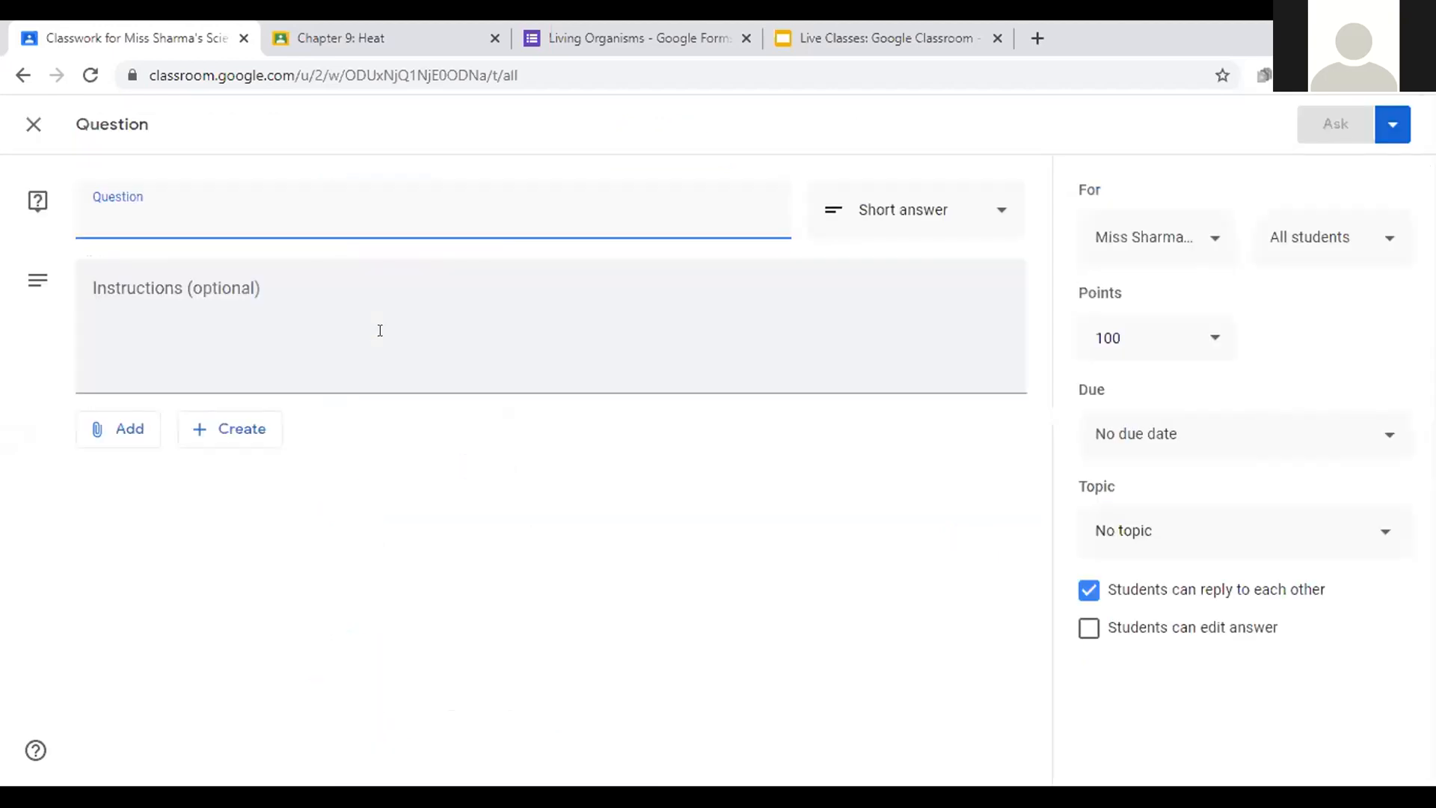
type("Ar")
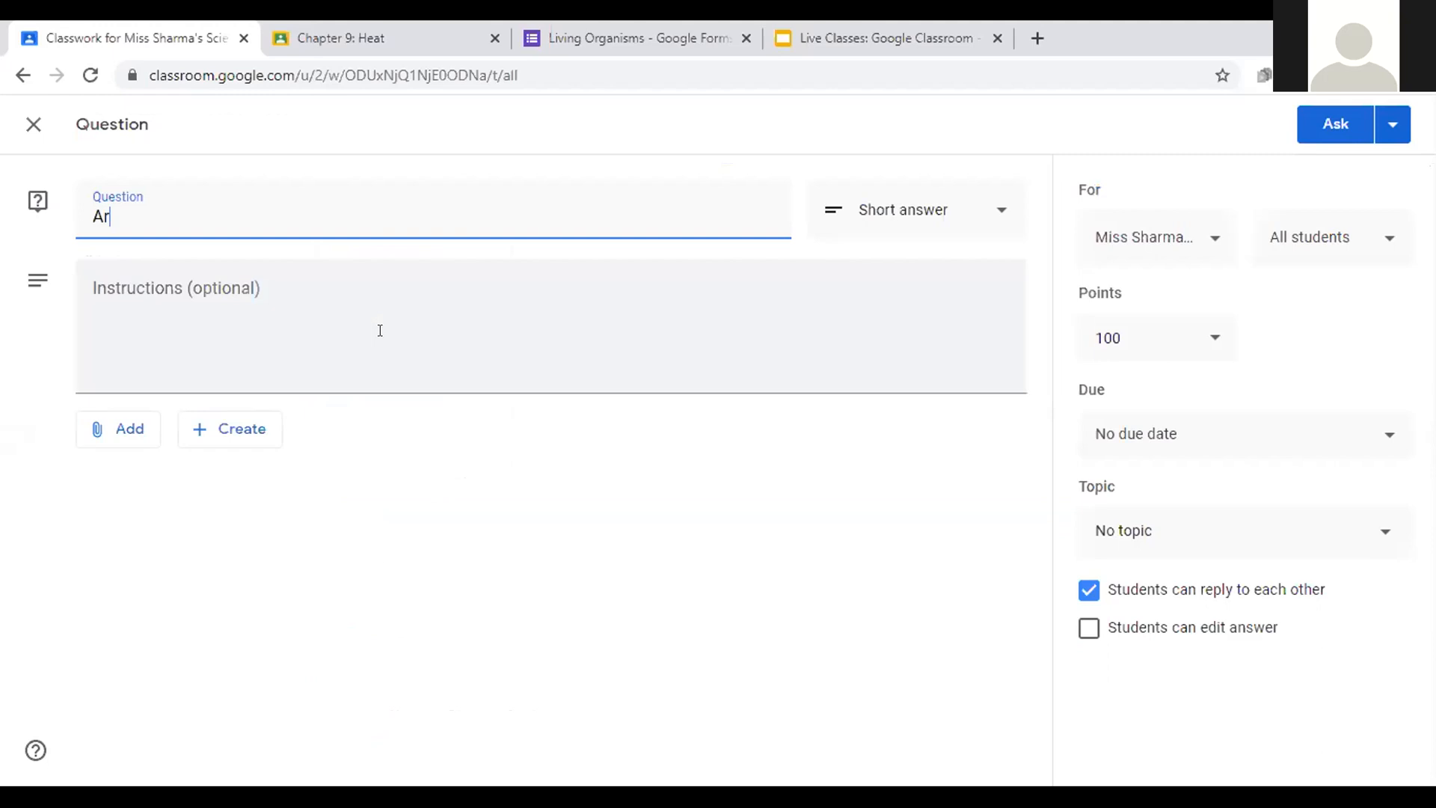
type("e ypu p")
key("BackSpace")
key("BackSpace")
key("BackSpace")
key("BackSpace")
type("ou present in the c")
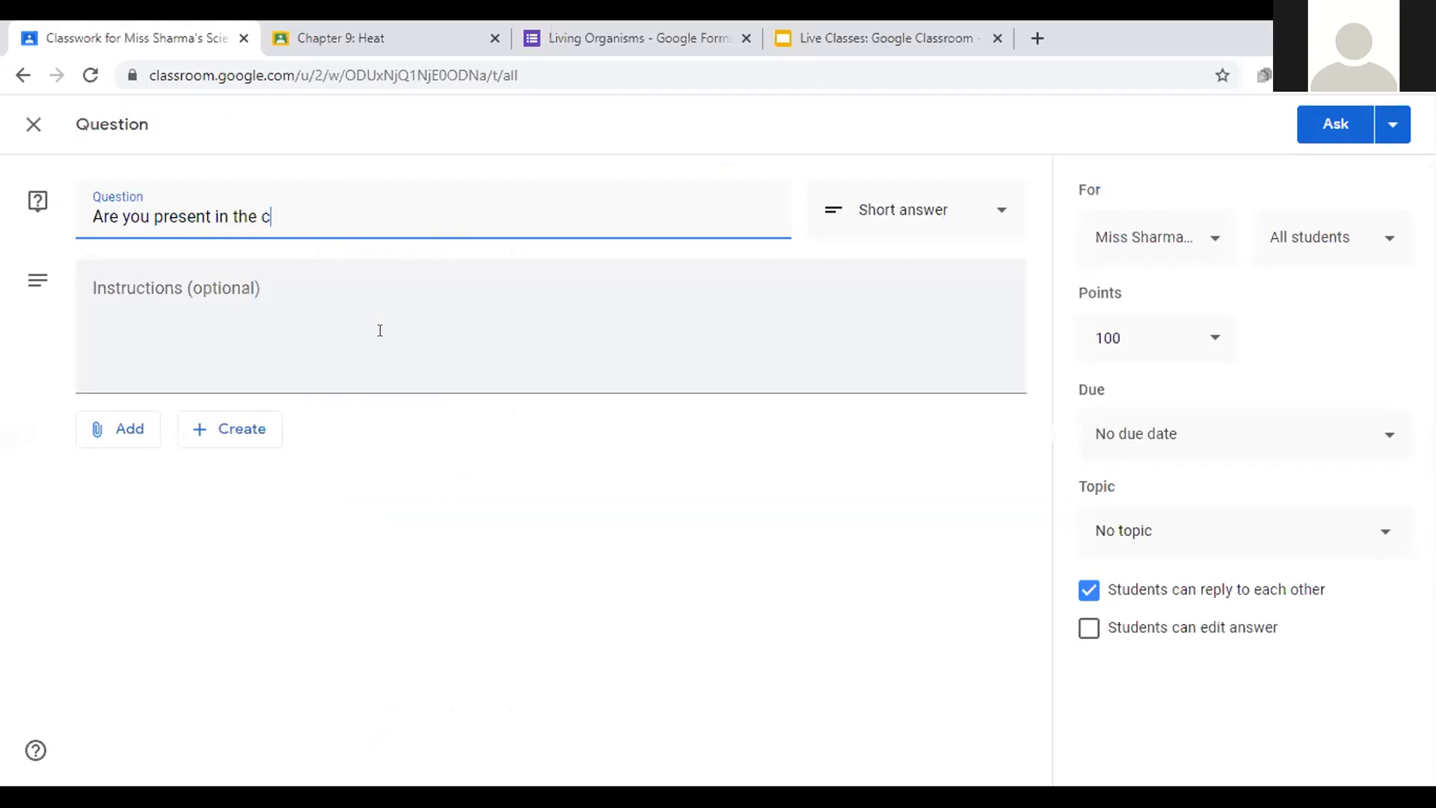
type("lass?")
Step: Make the question "Are you present in the class?" unmarked
left_click(1177, 329)
left_click(1127, 389)
left_click(1396, 127)
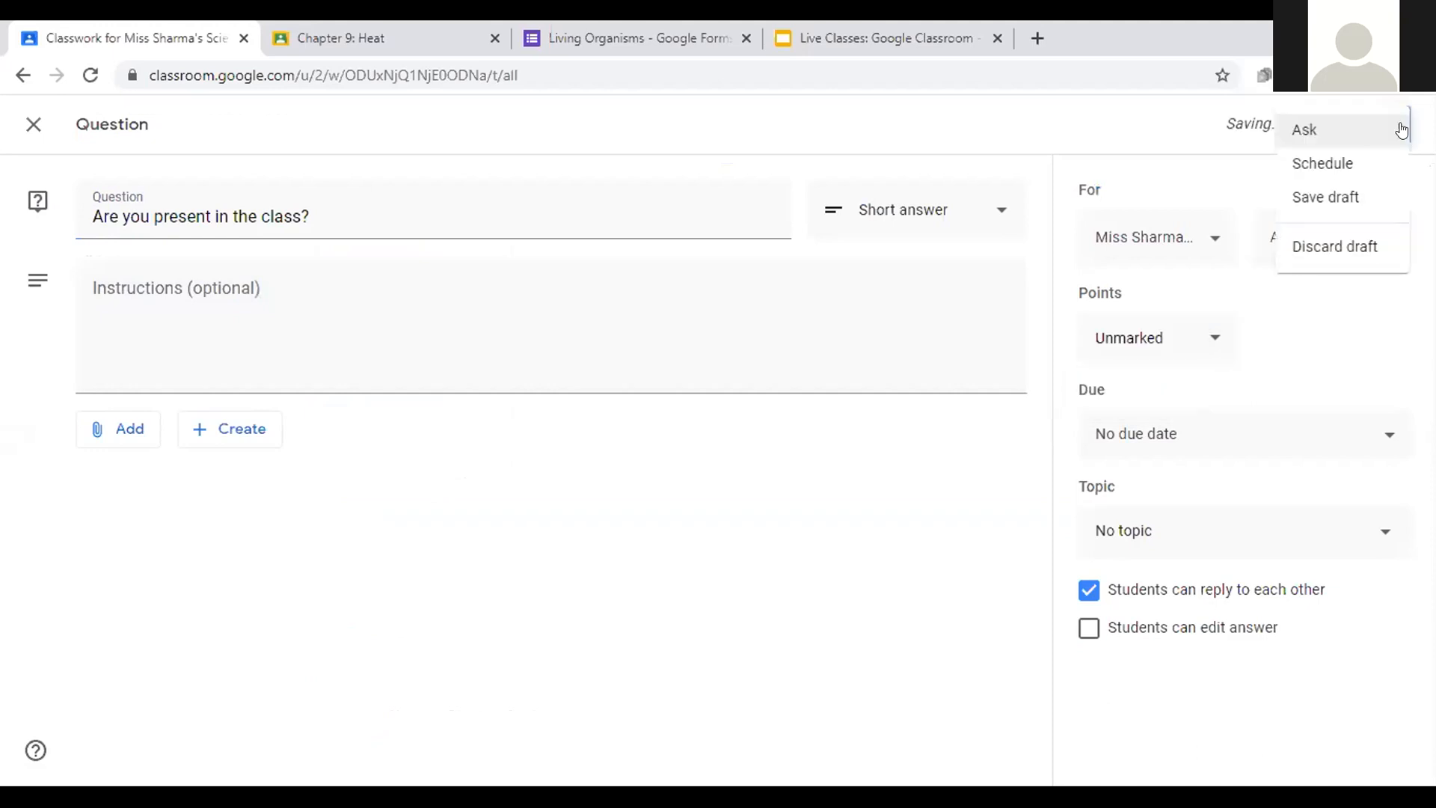
Step: Set the question's due date to 6 Jun 2020 at 10:10 and turn off students replying to each other
left_click(1239, 439)
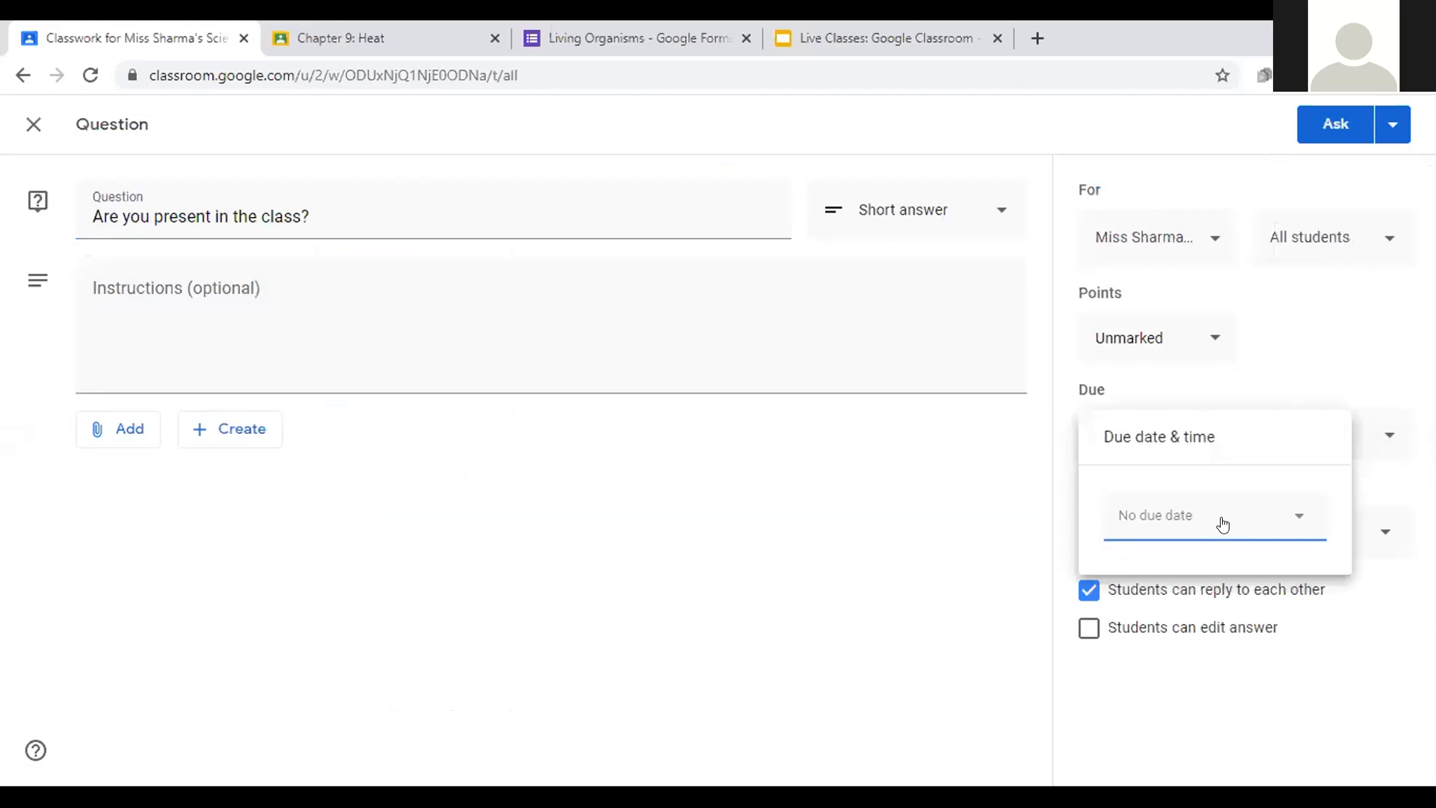
left_click(1287, 625)
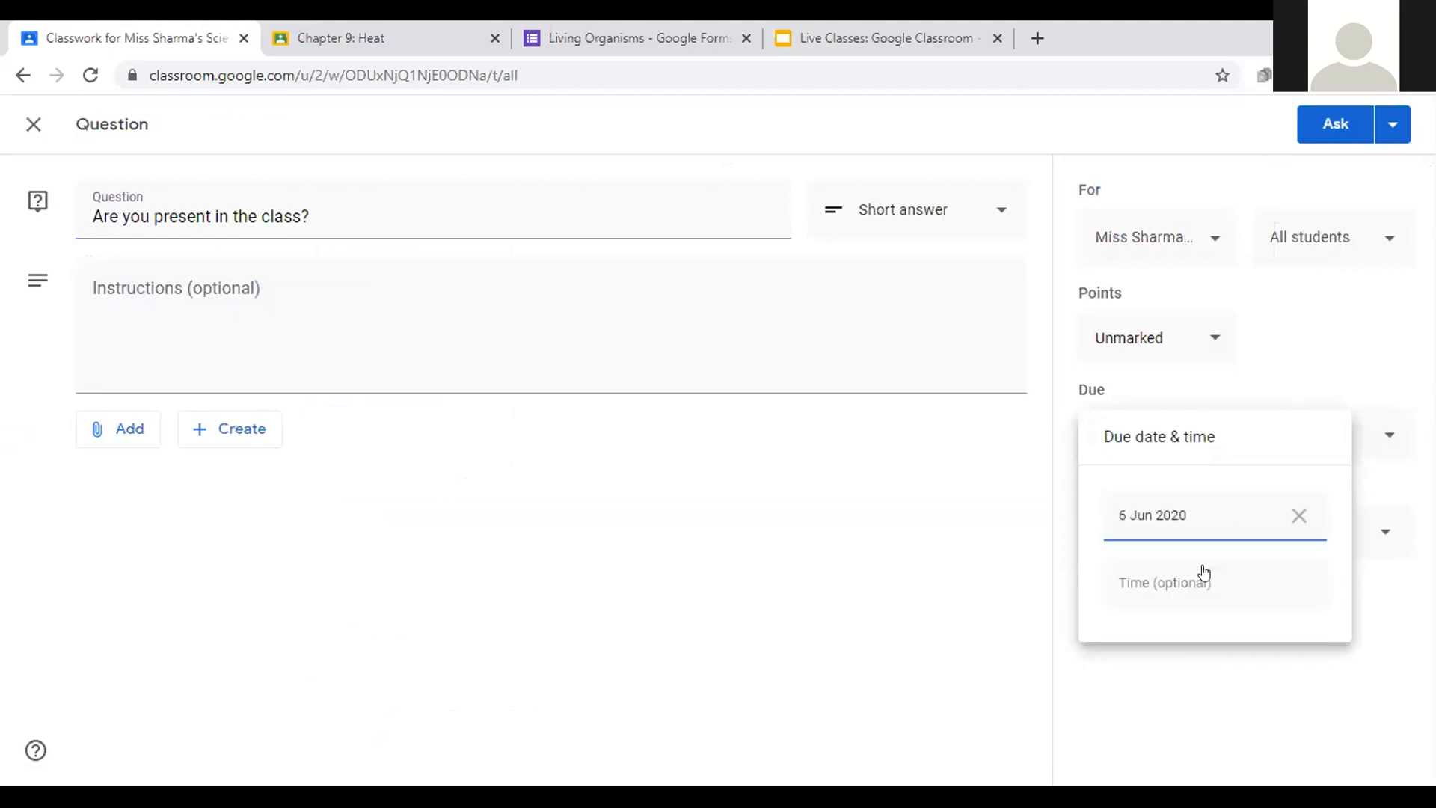
left_click(1182, 570)
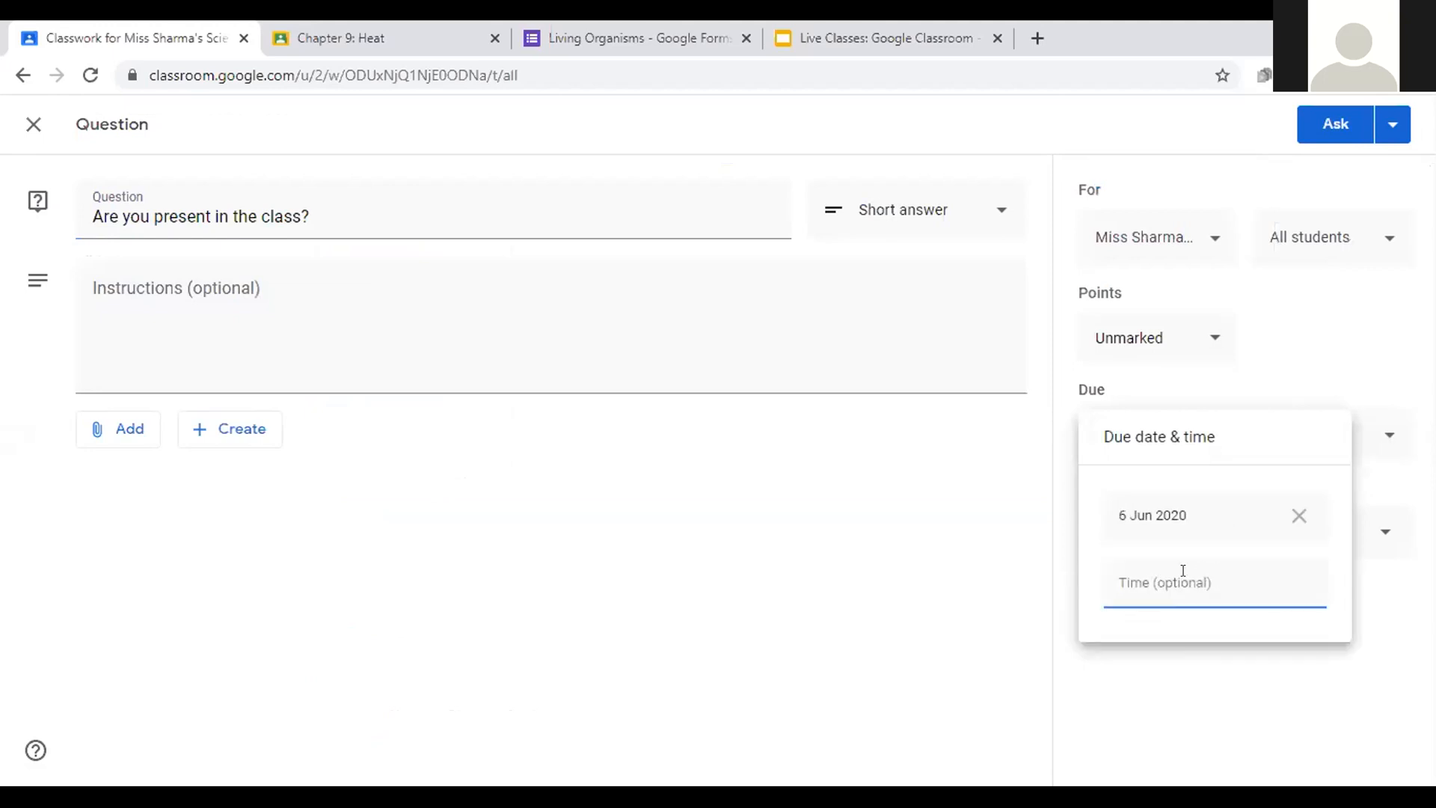
type("10:10AM")
left_click(1143, 673)
left_click(1088, 593)
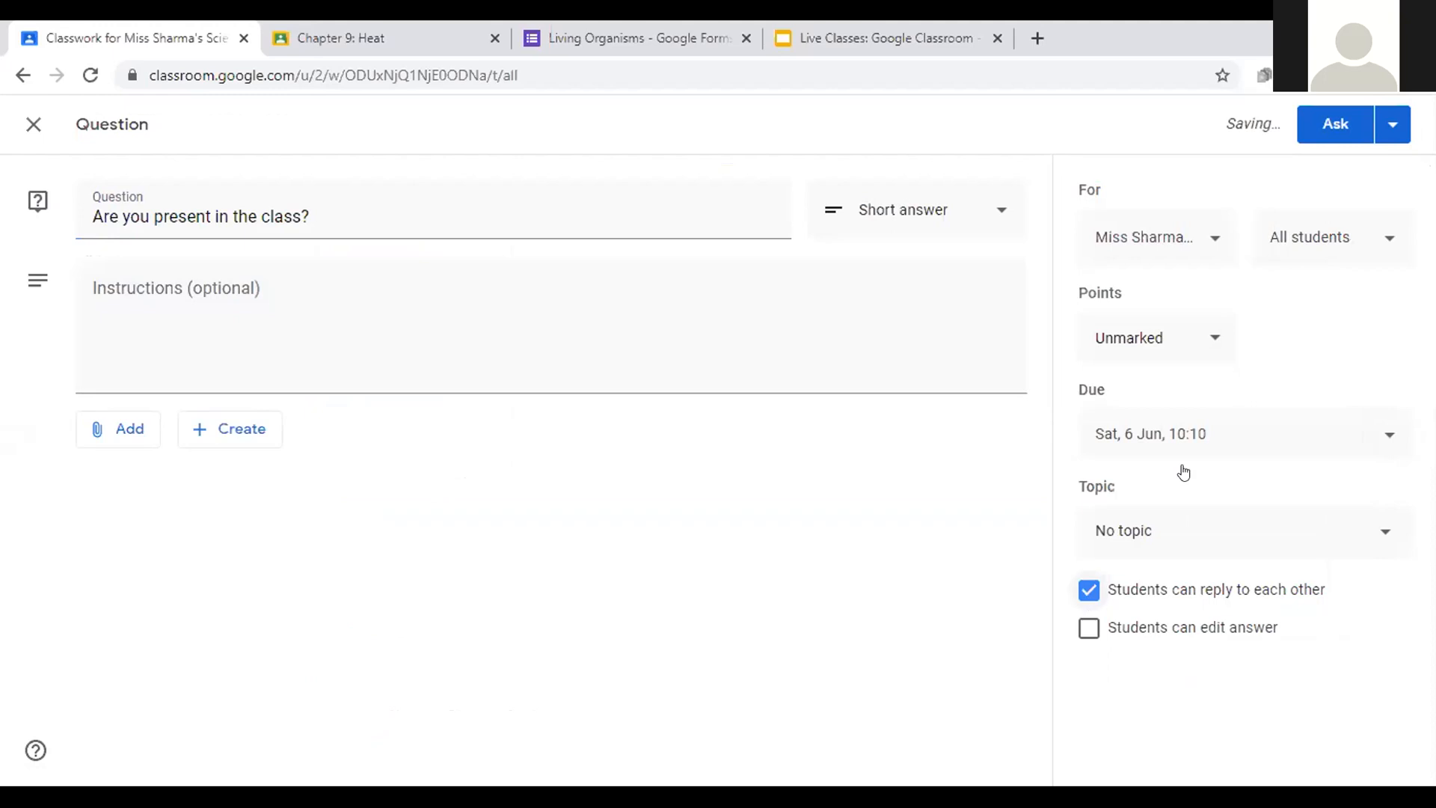
left_click(1390, 127)
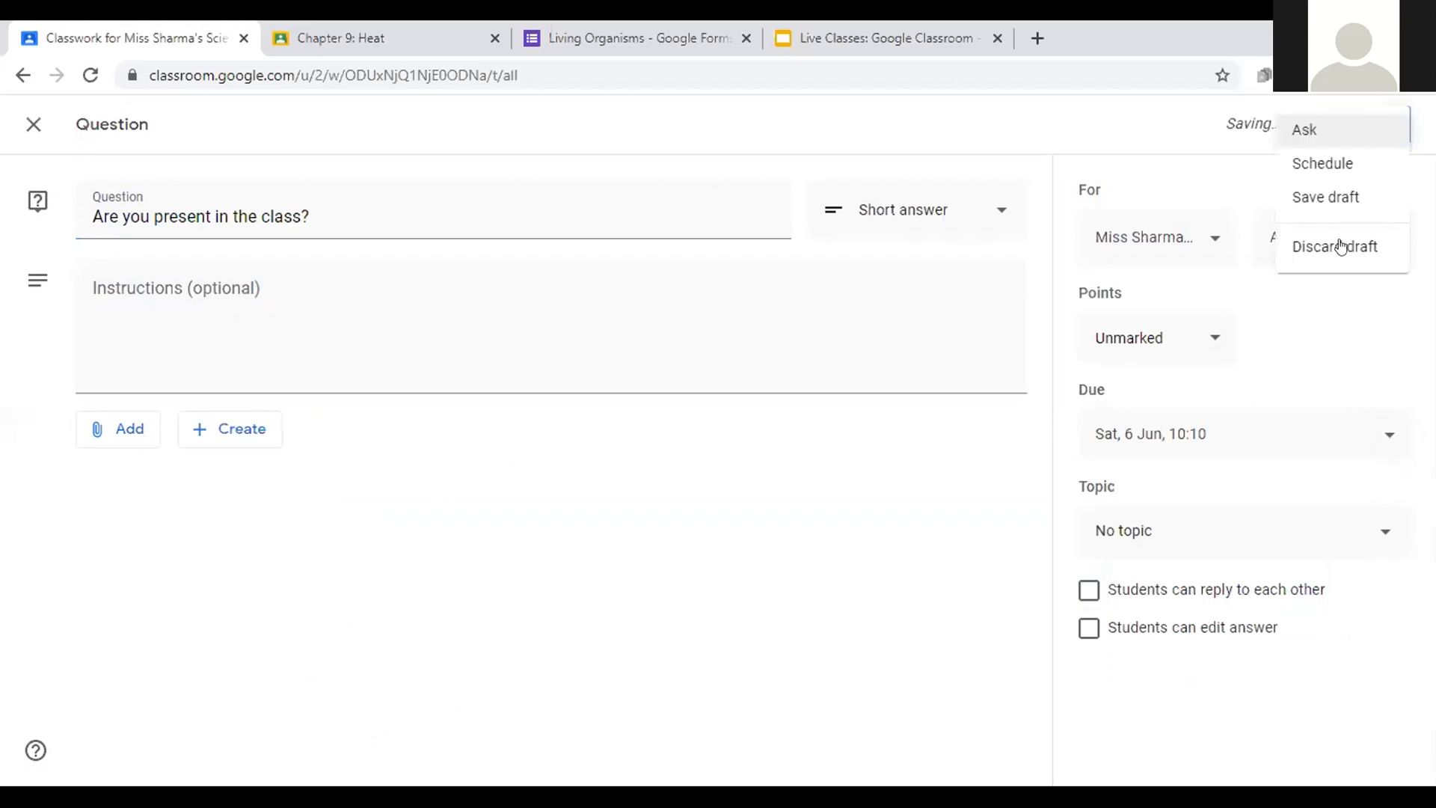
left_click(1339, 164)
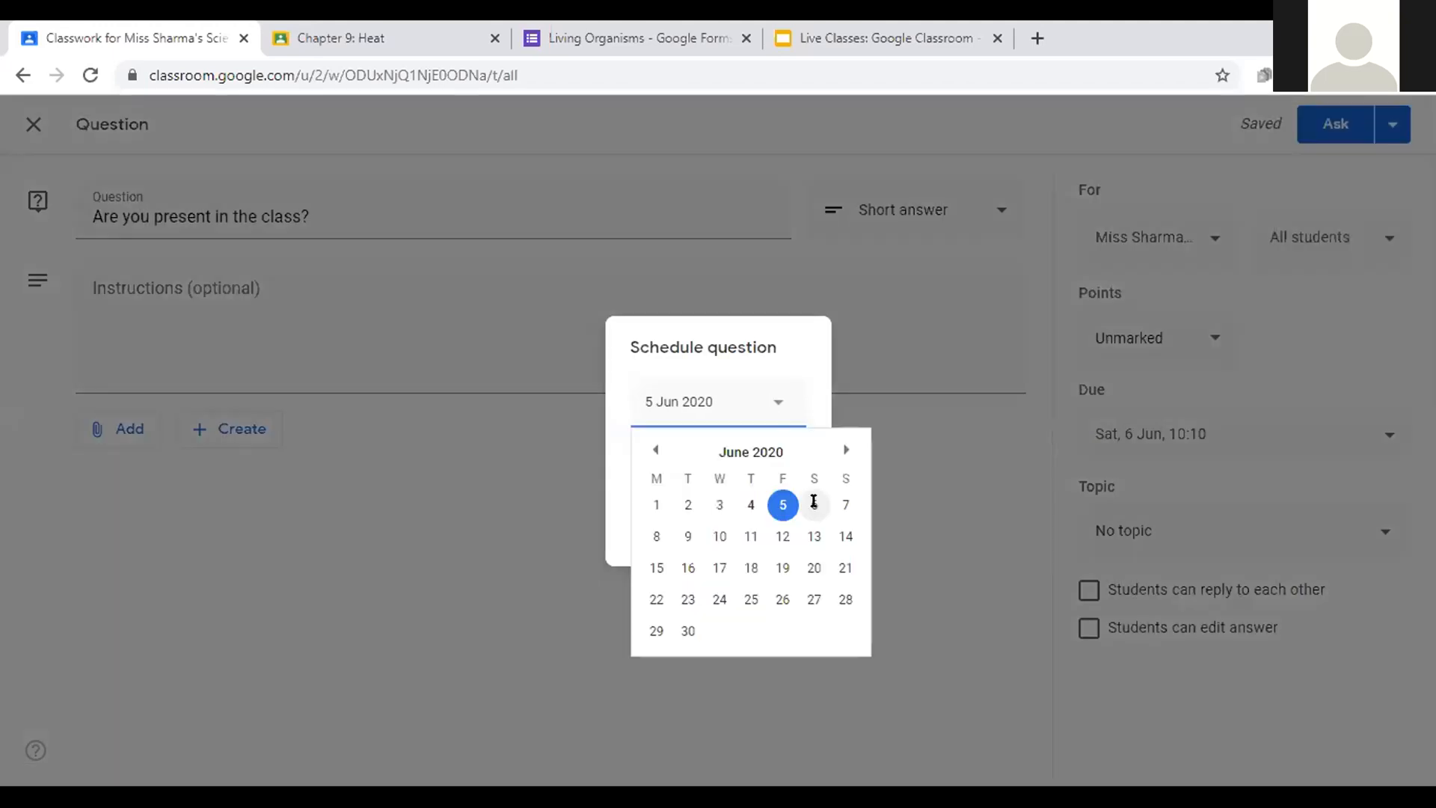
left_click(811, 500)
key("BackSpace")
key("BackSpace")
key("BackSpace")
key("BackSpace")
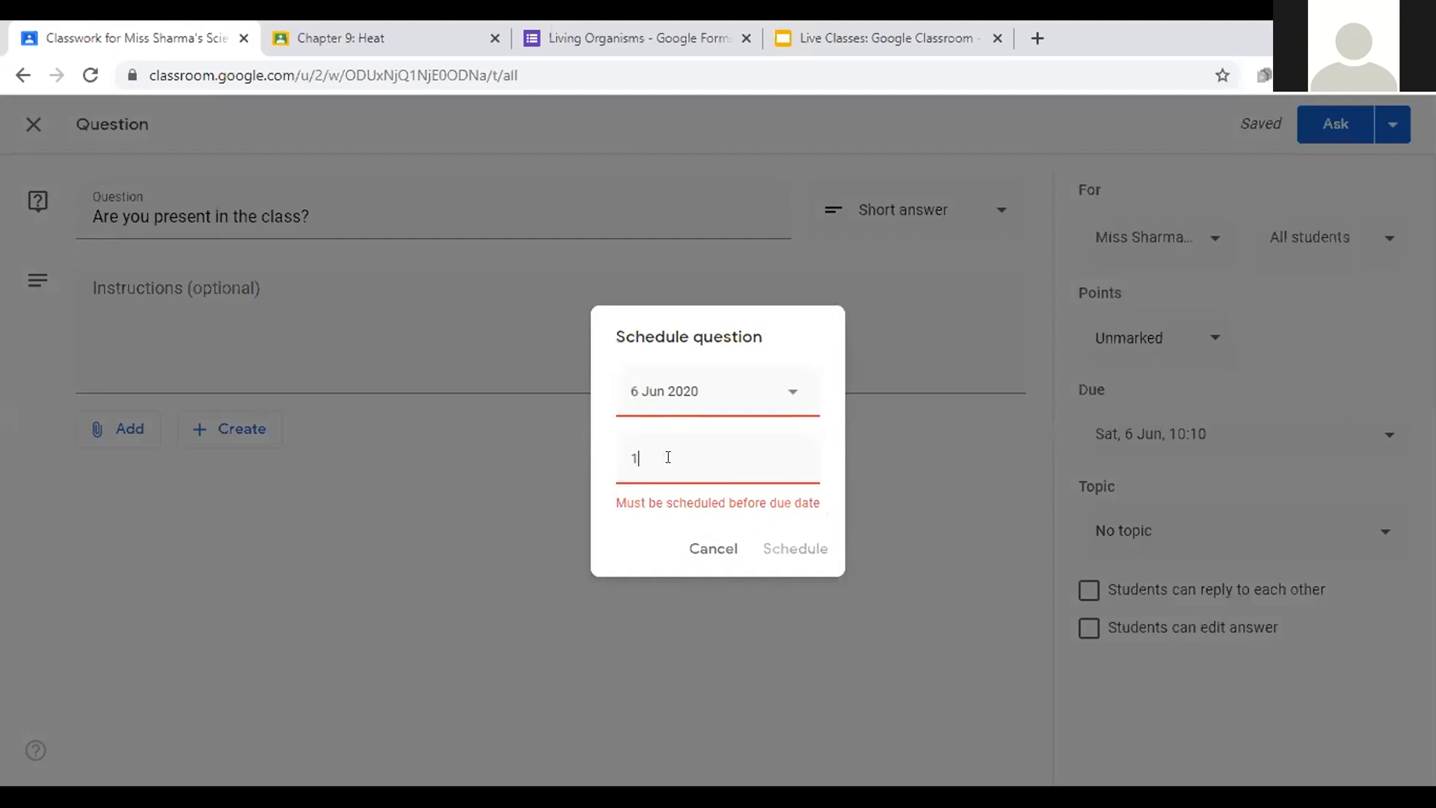
type("0:00")
key("BackSpace")
key("BackSpace")
key("BackSpace")
key("BackSpace")
key("BackSpace")
type("9:50AM")
left_click(1317, 346)
Step: Schedule the question for posting on 6 Jun 2020 at 09:50
left_click(1388, 118)
left_click(1336, 166)
left_click(772, 446)
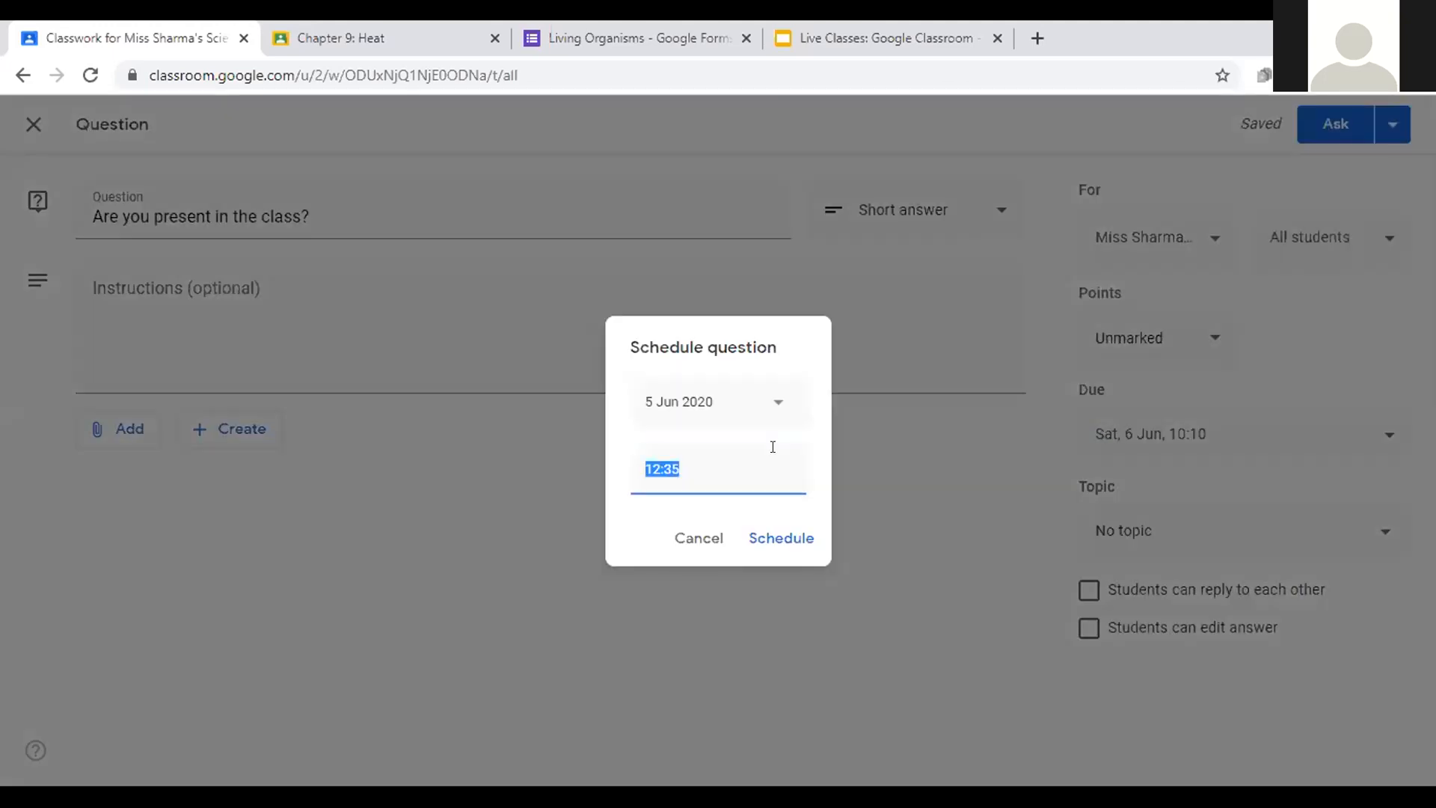
left_click(780, 402)
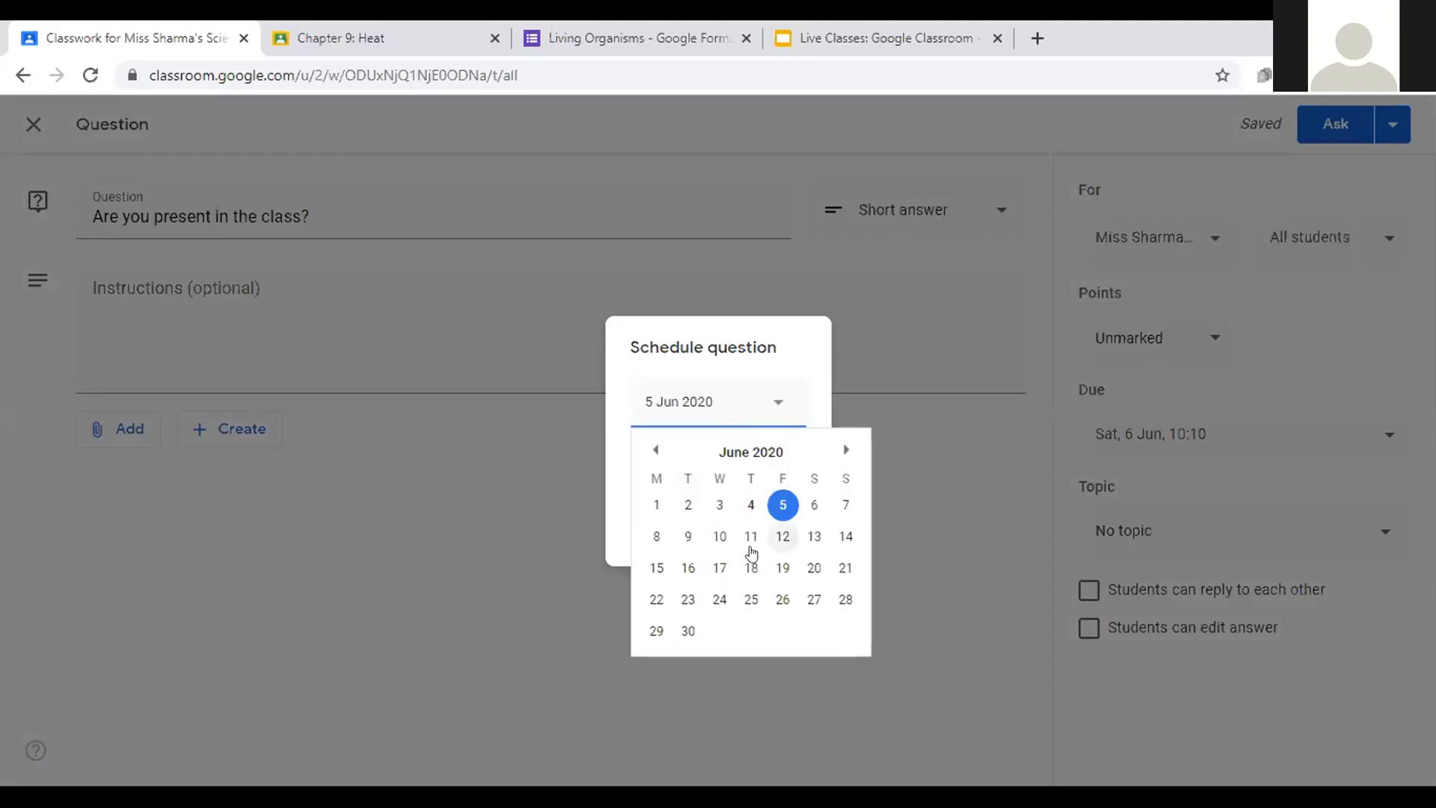
left_click(807, 504)
left_click(737, 468)
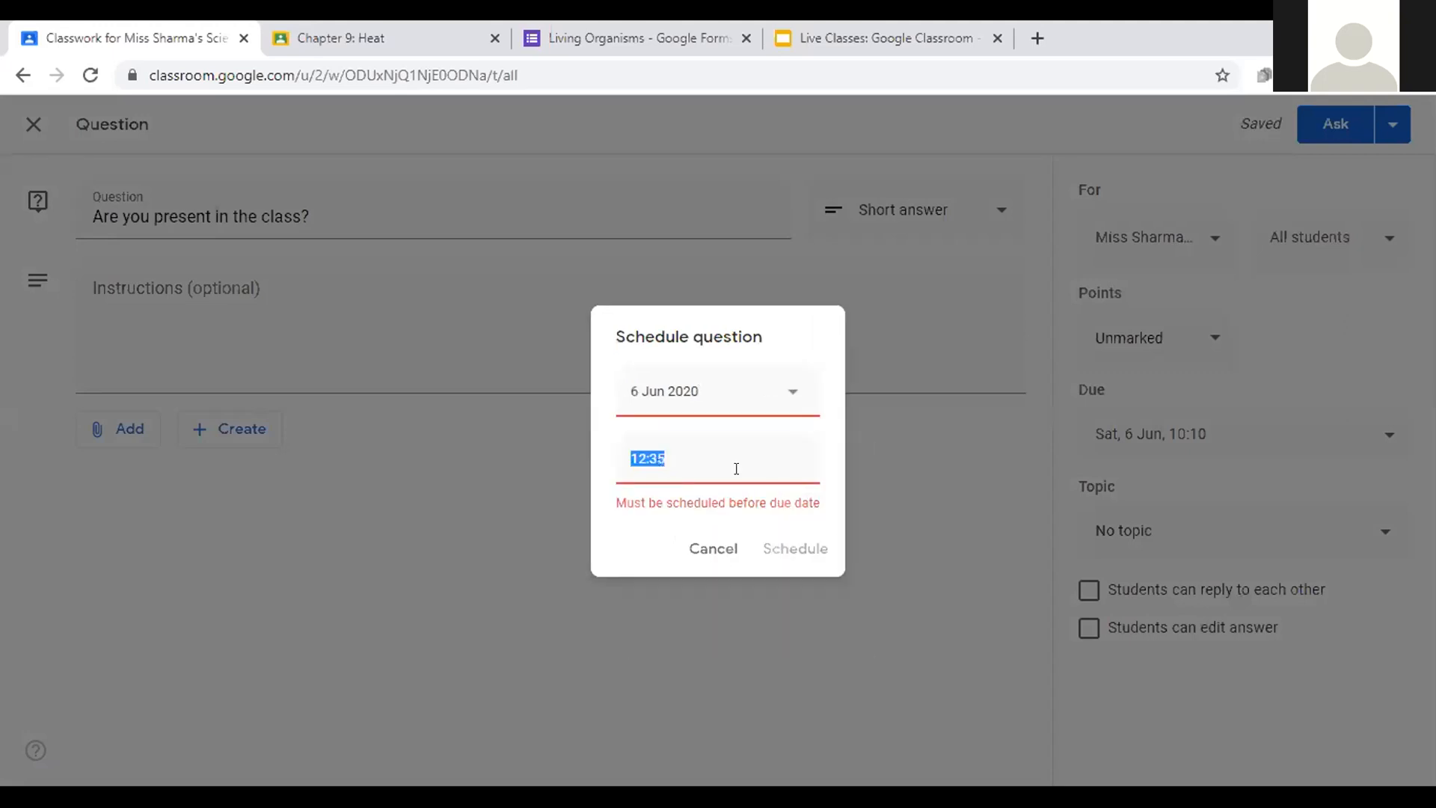
type("9:50")
left_click(703, 523)
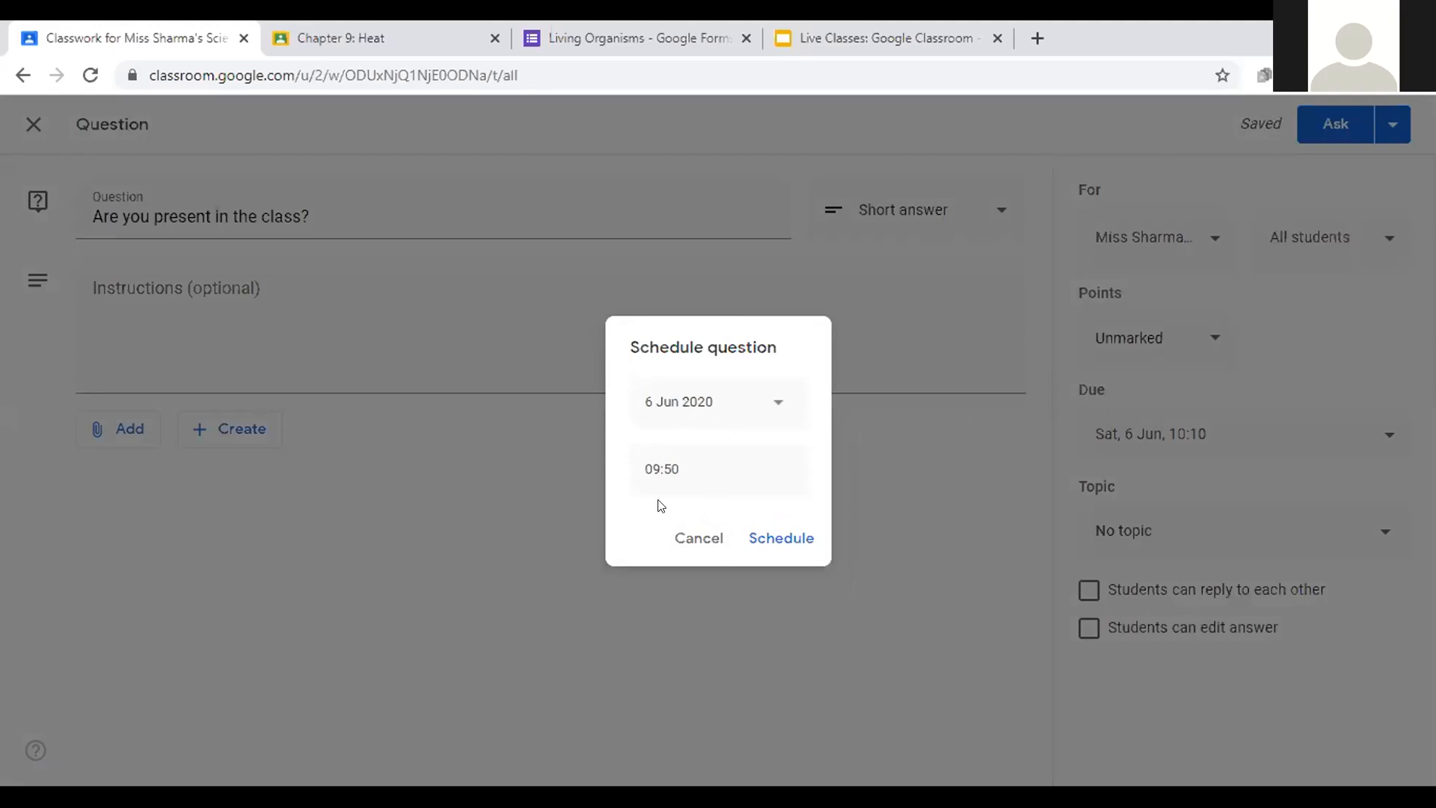
left_click(764, 536)
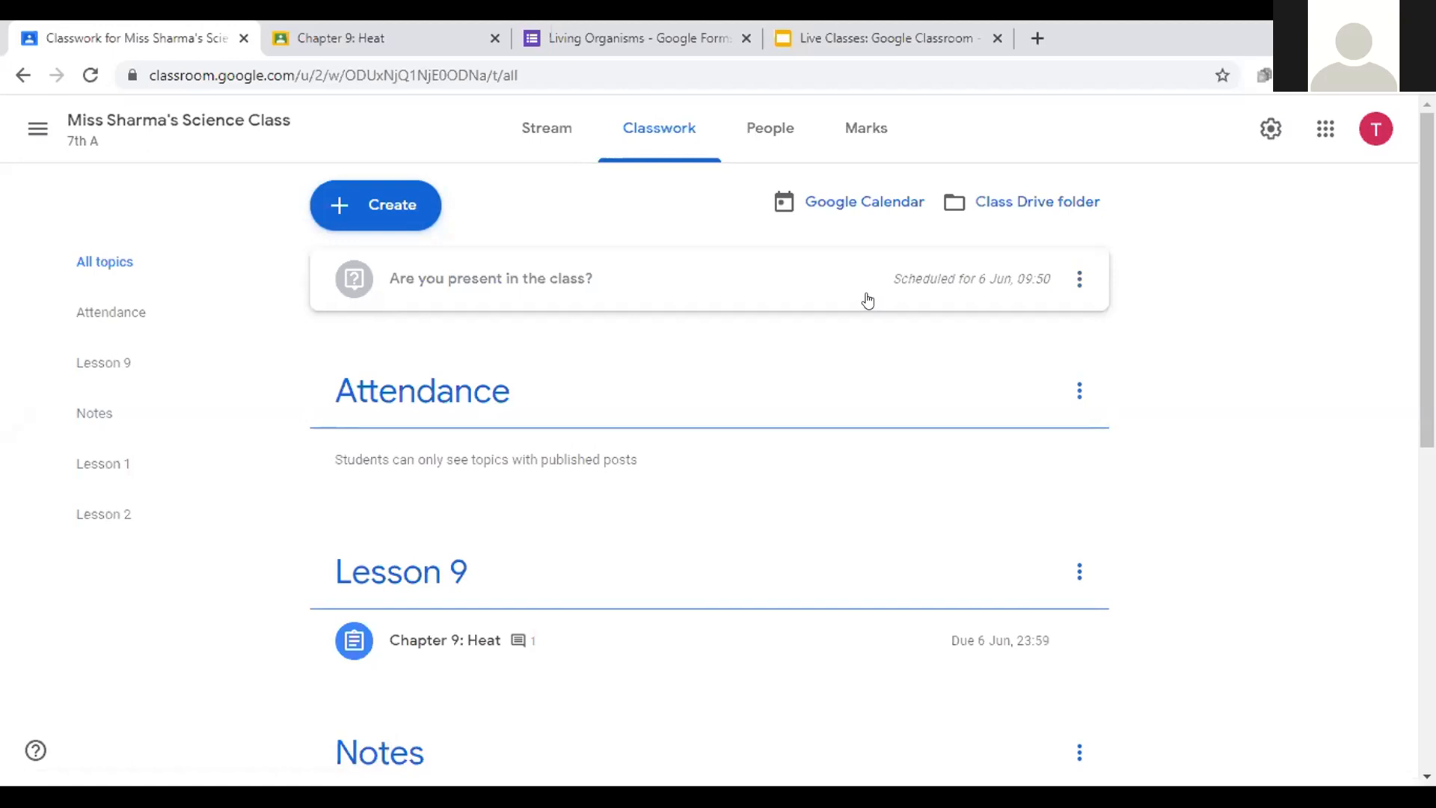
Step: Open the scheduled attendance question for editing, review its settings and save it with the same schedule
left_click(868, 300)
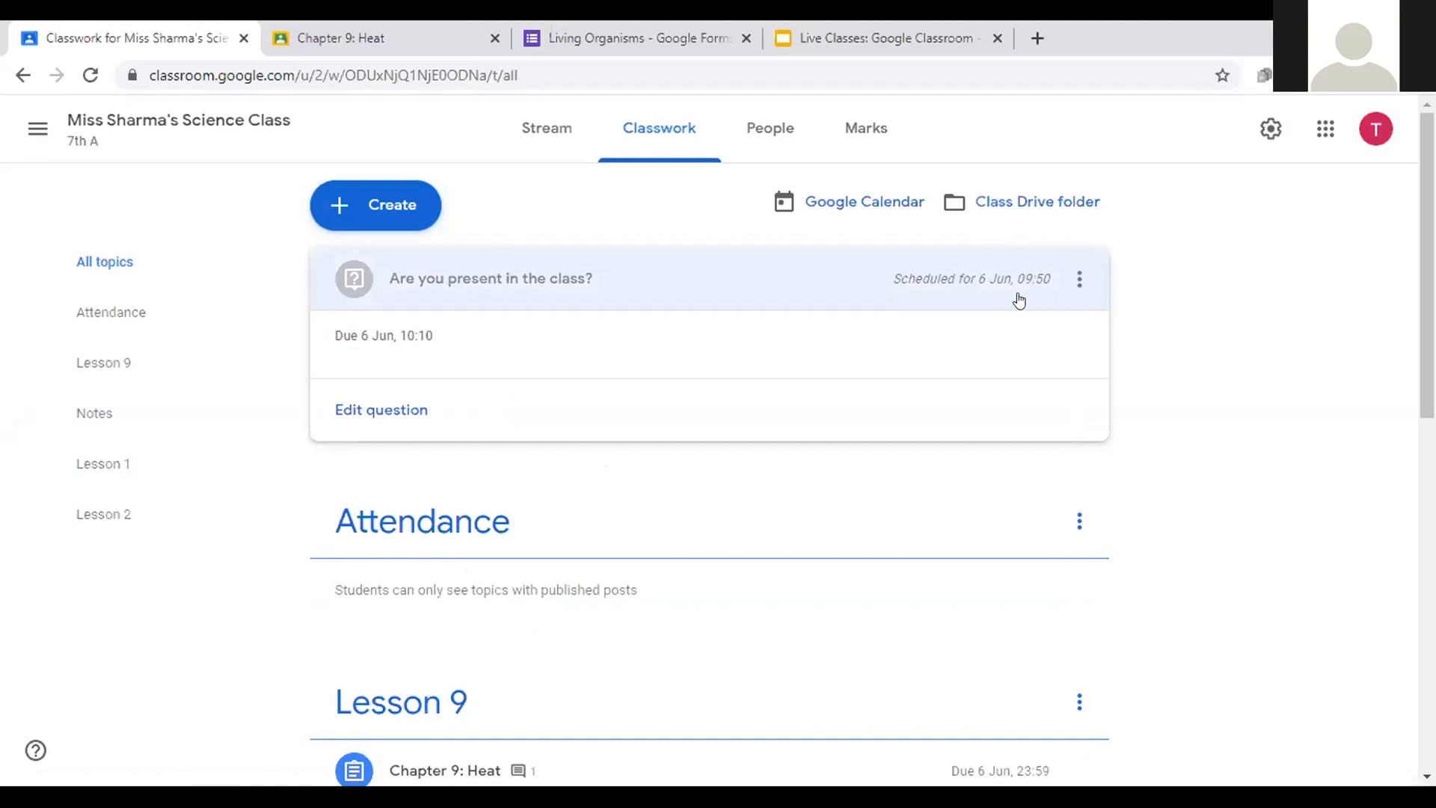
left_click(1079, 278)
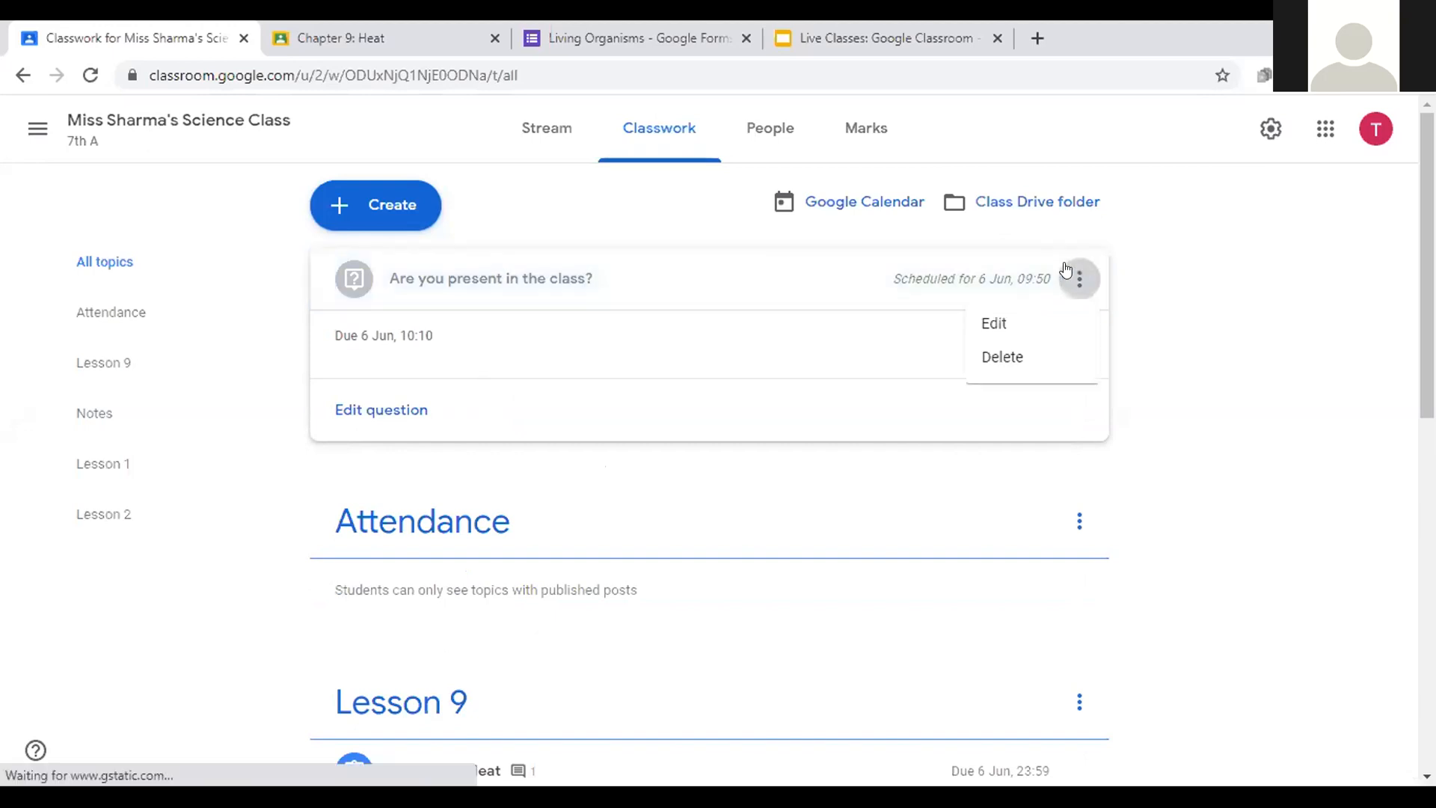
left_click(1032, 321)
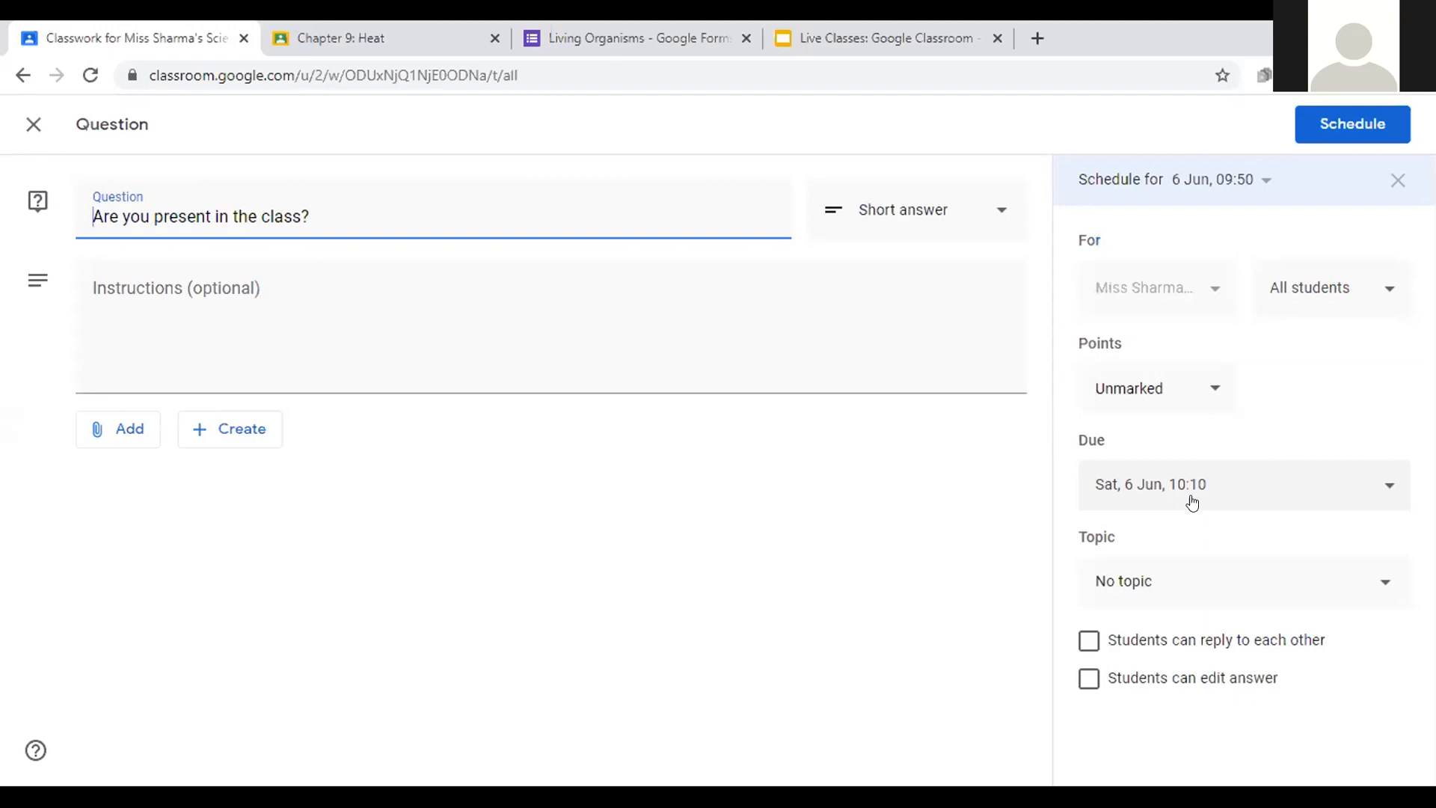
left_click(1371, 128)
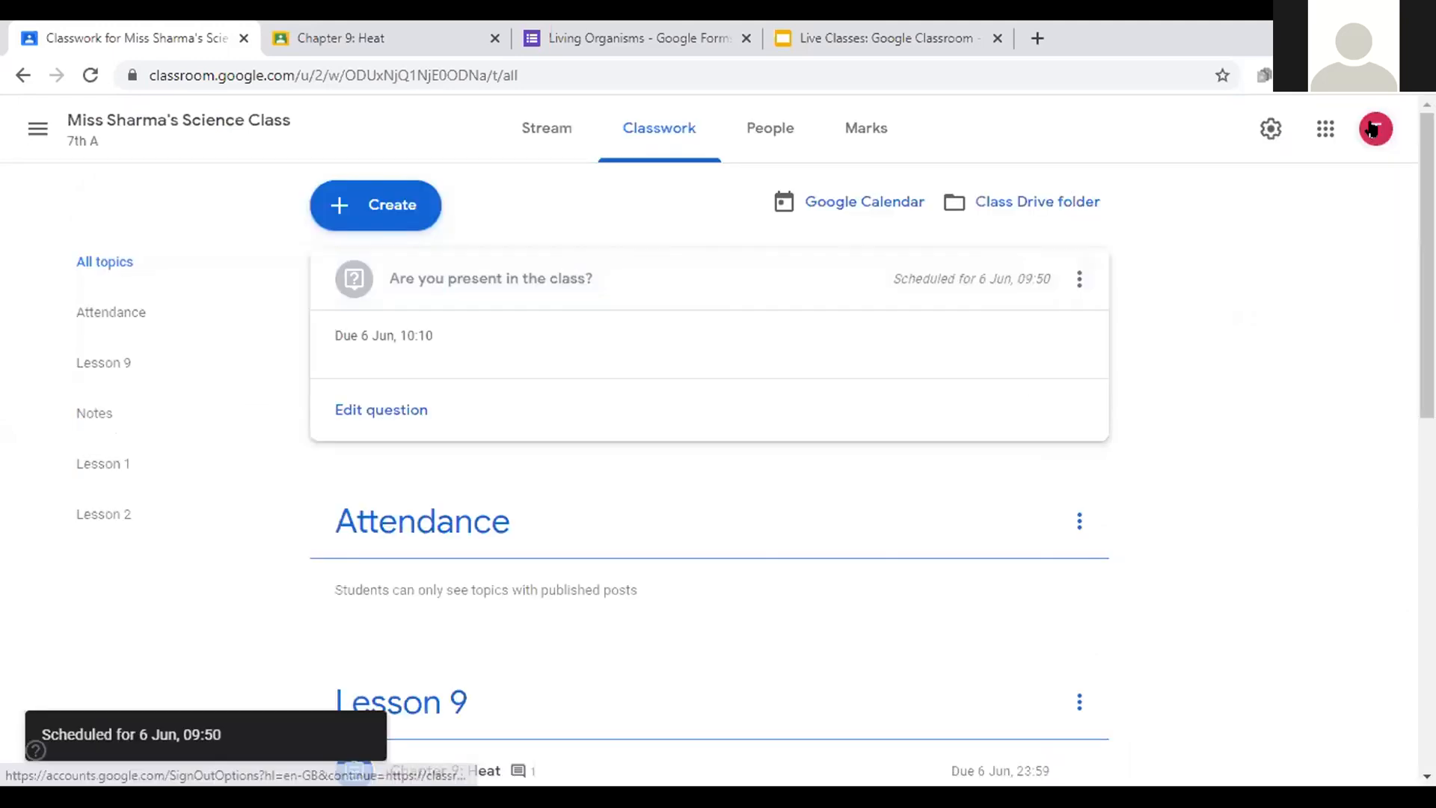
left_click(1065, 280)
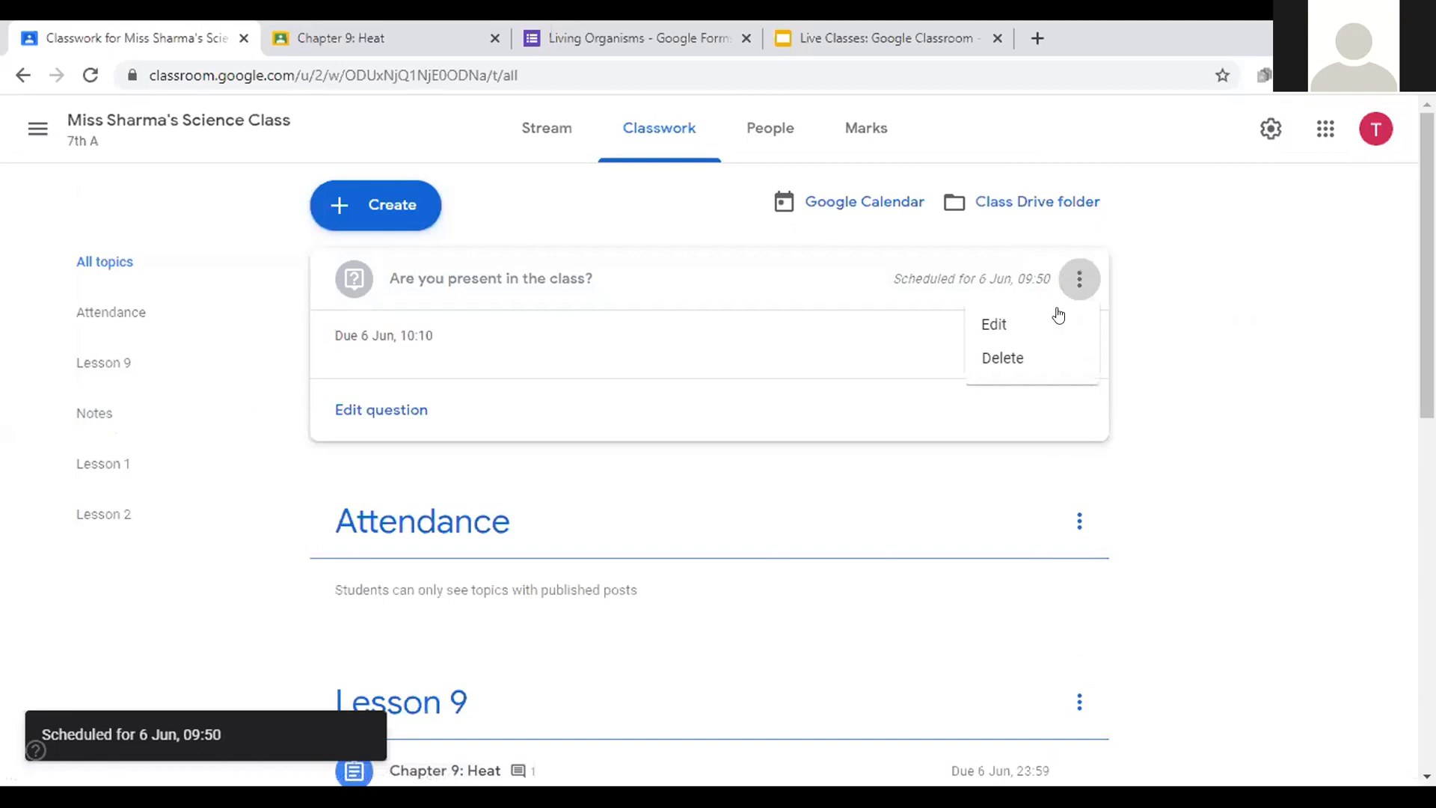
left_click(1278, 382)
Step: Start a new short-answer classwork question reading "Are you present?"
left_click(382, 210)
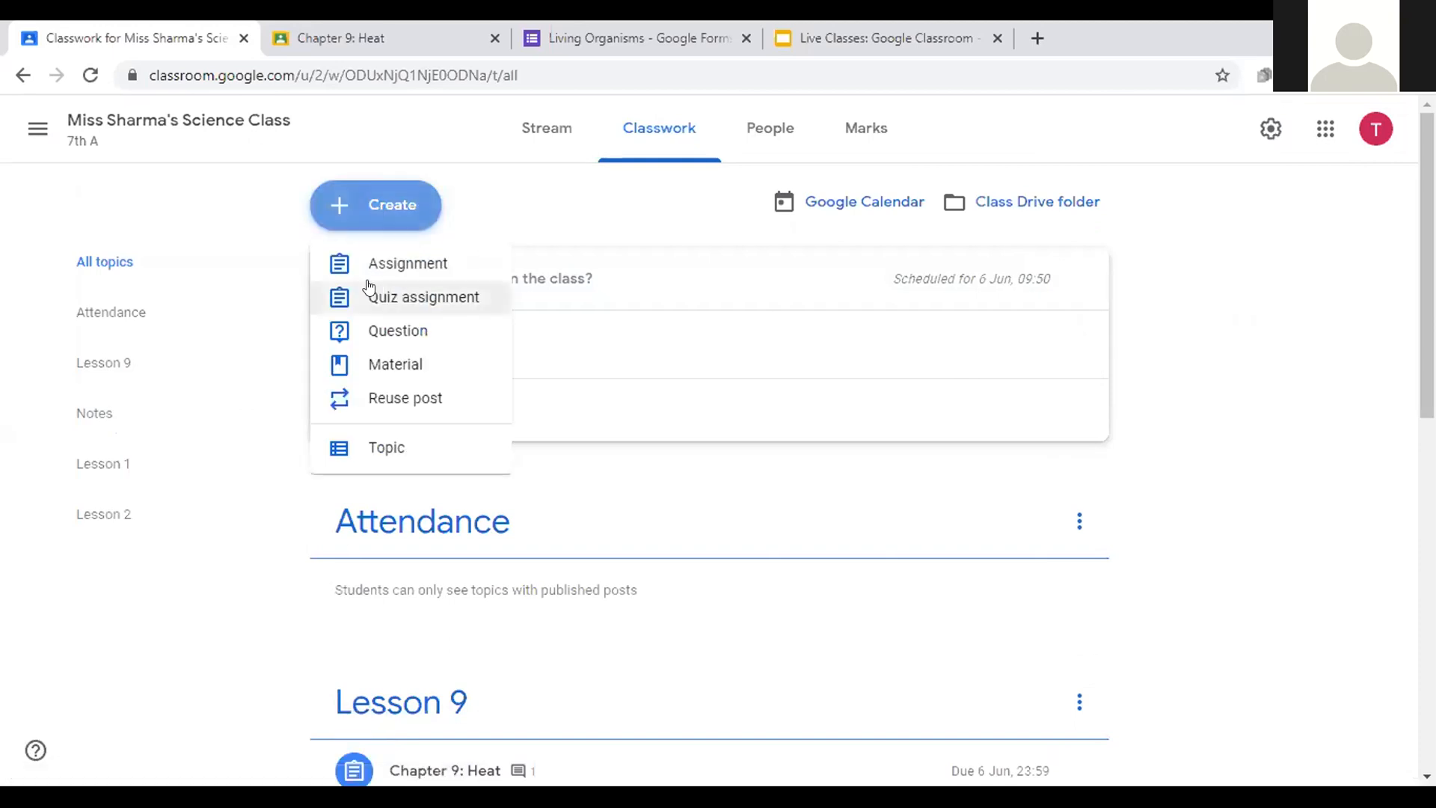
left_click(368, 329)
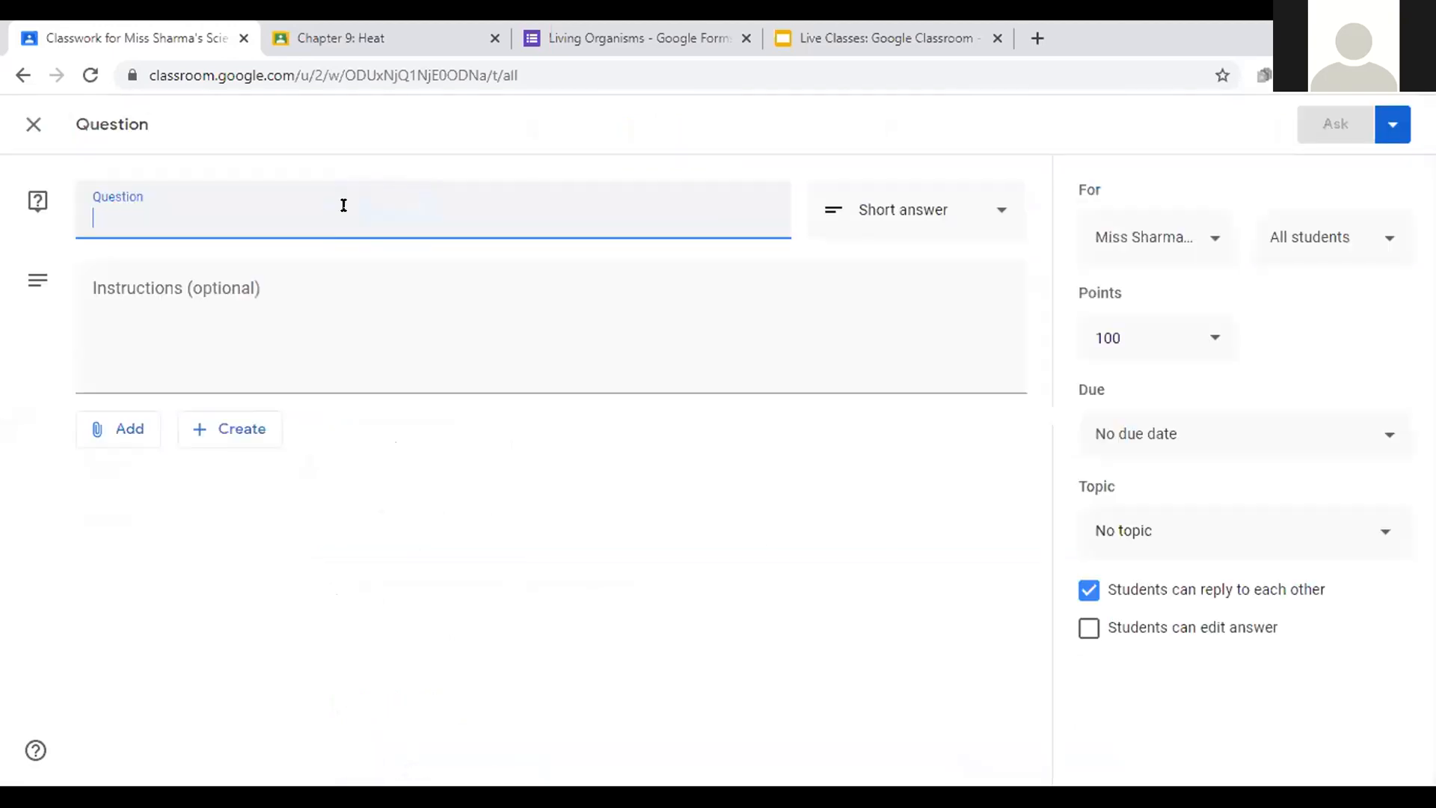
type("Are y")
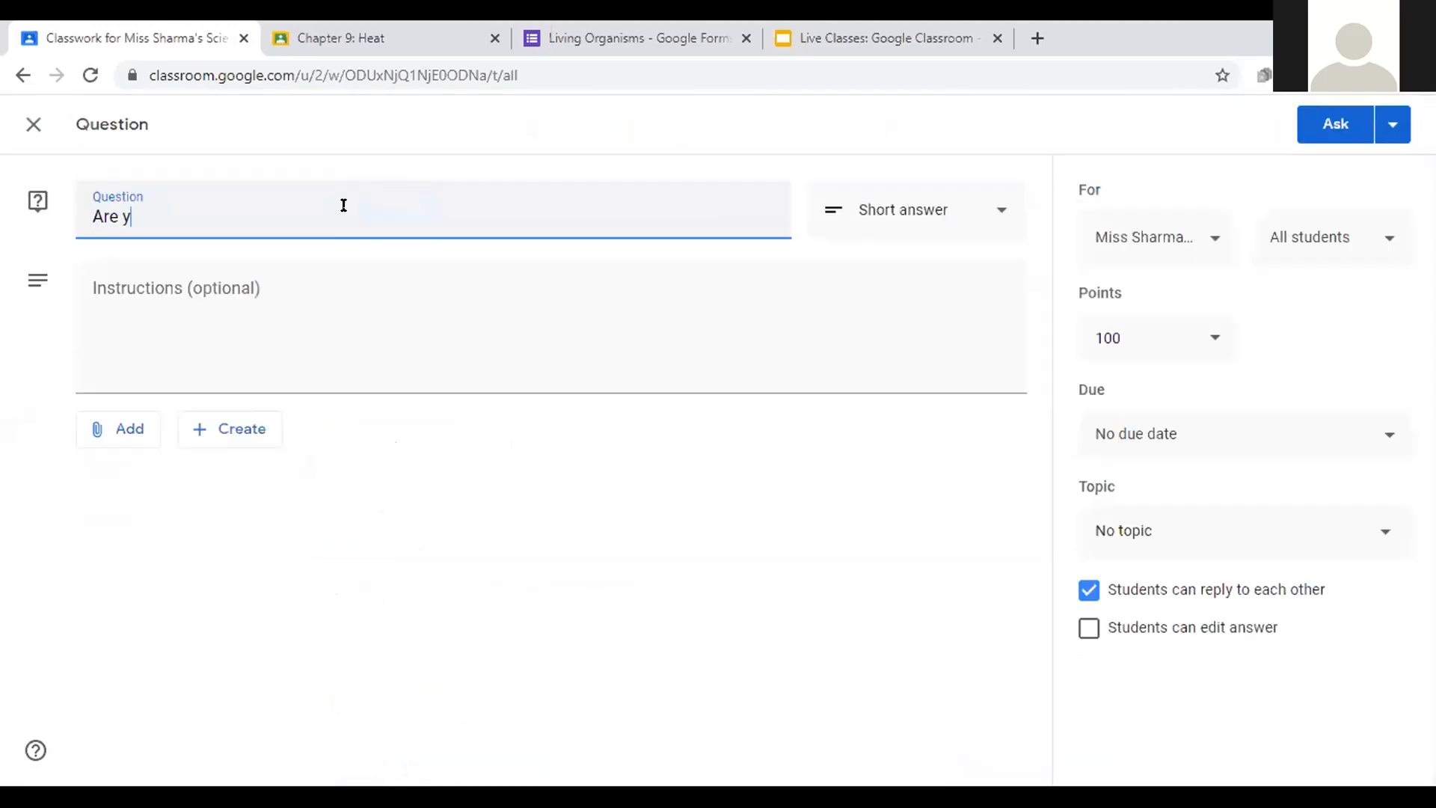
type("ou present?")
Step: Make the question unmarked under the Attendance topic, with students replying to each other turned off
left_click(1136, 323)
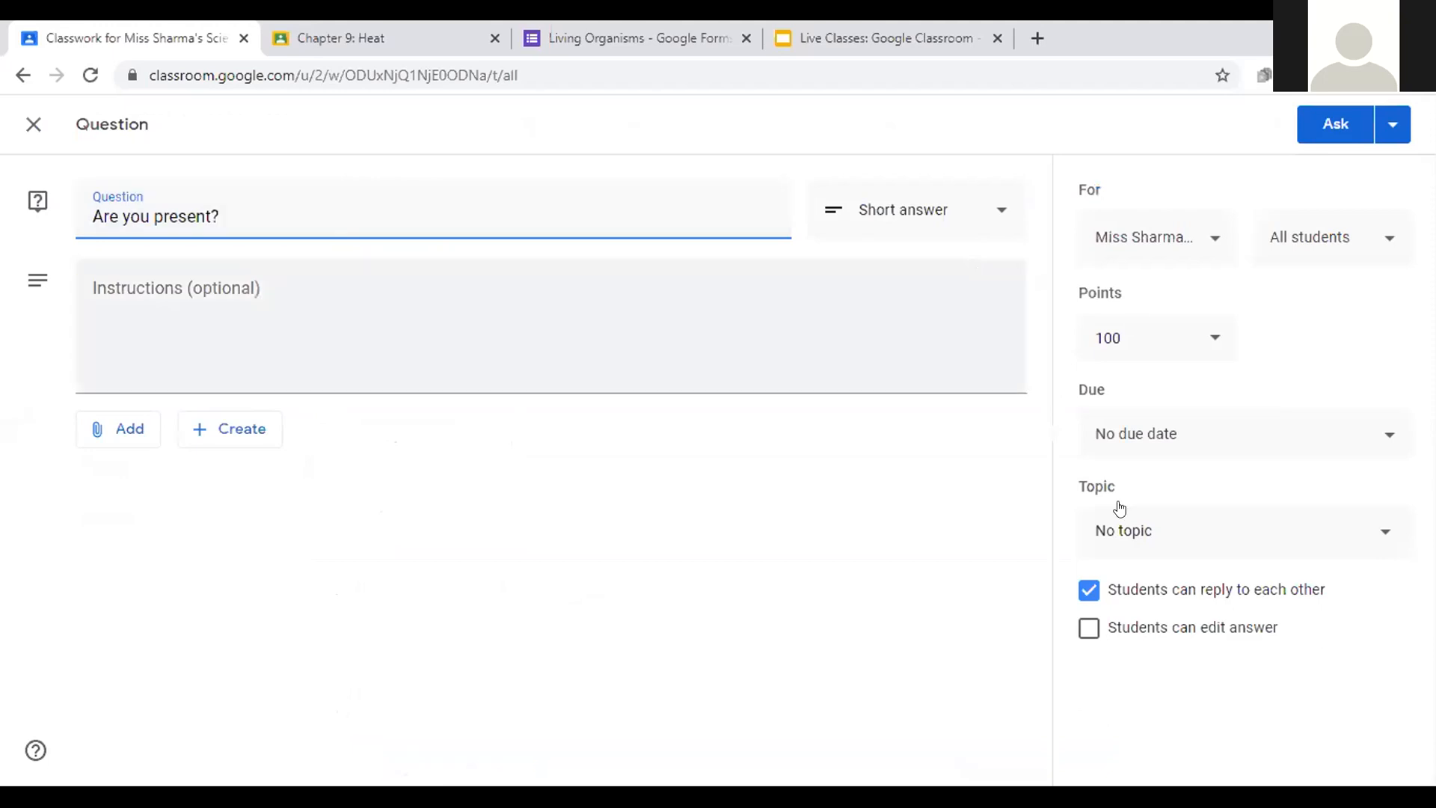
left_click(1138, 535)
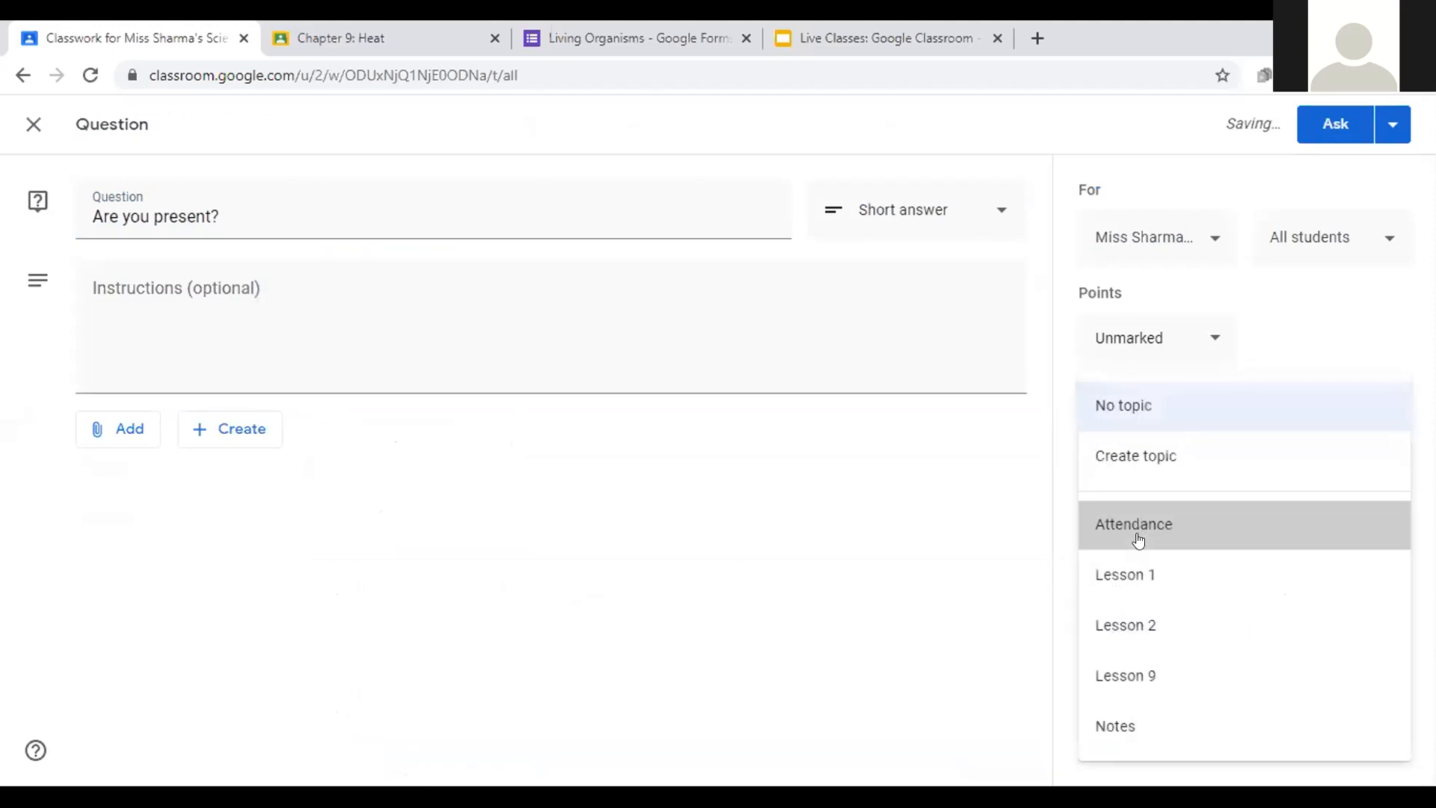
left_click(1138, 538)
Step: Set the question's due date to 5 Jun 2020 and post it to the class
left_click(1168, 441)
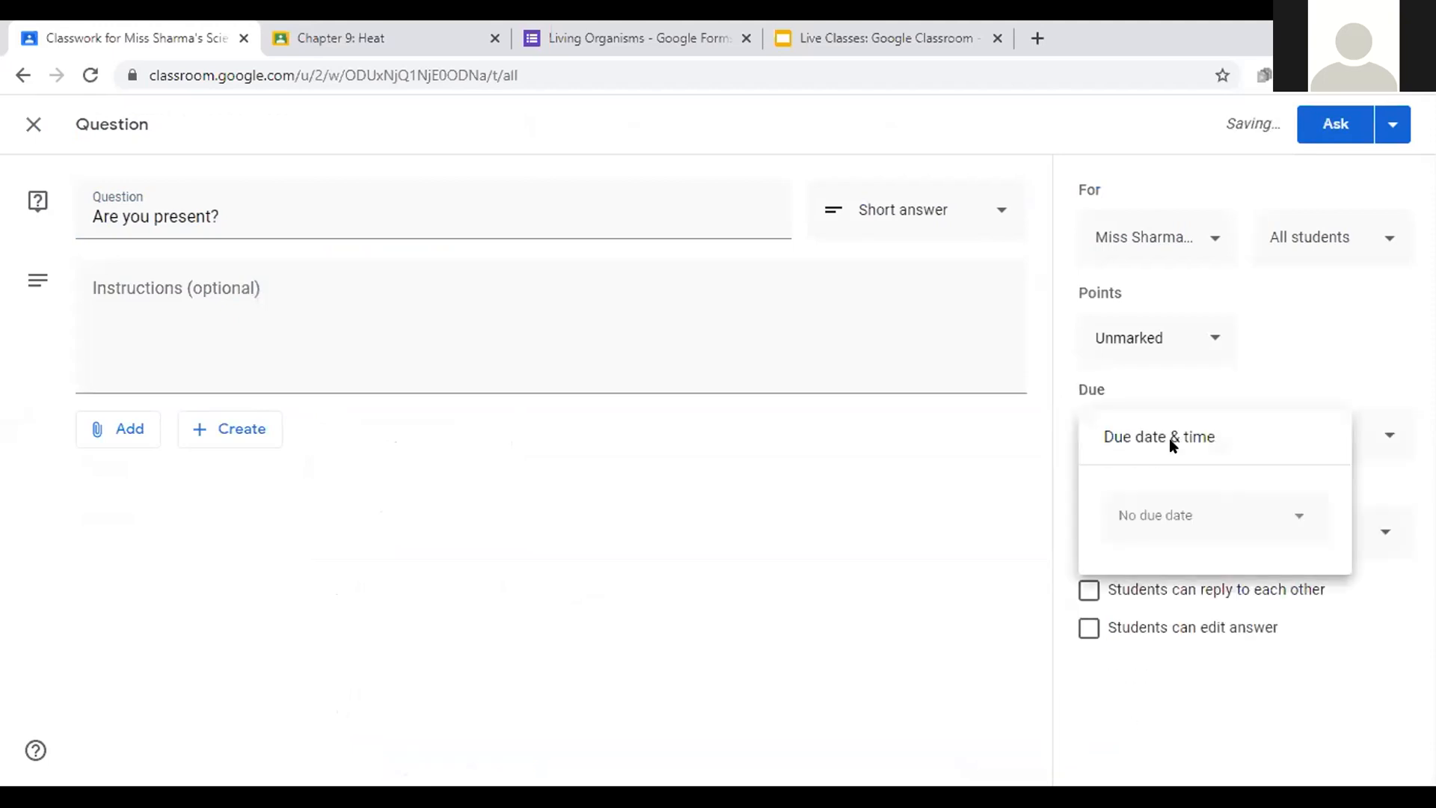
left_click(1286, 516)
left_click(1161, 649)
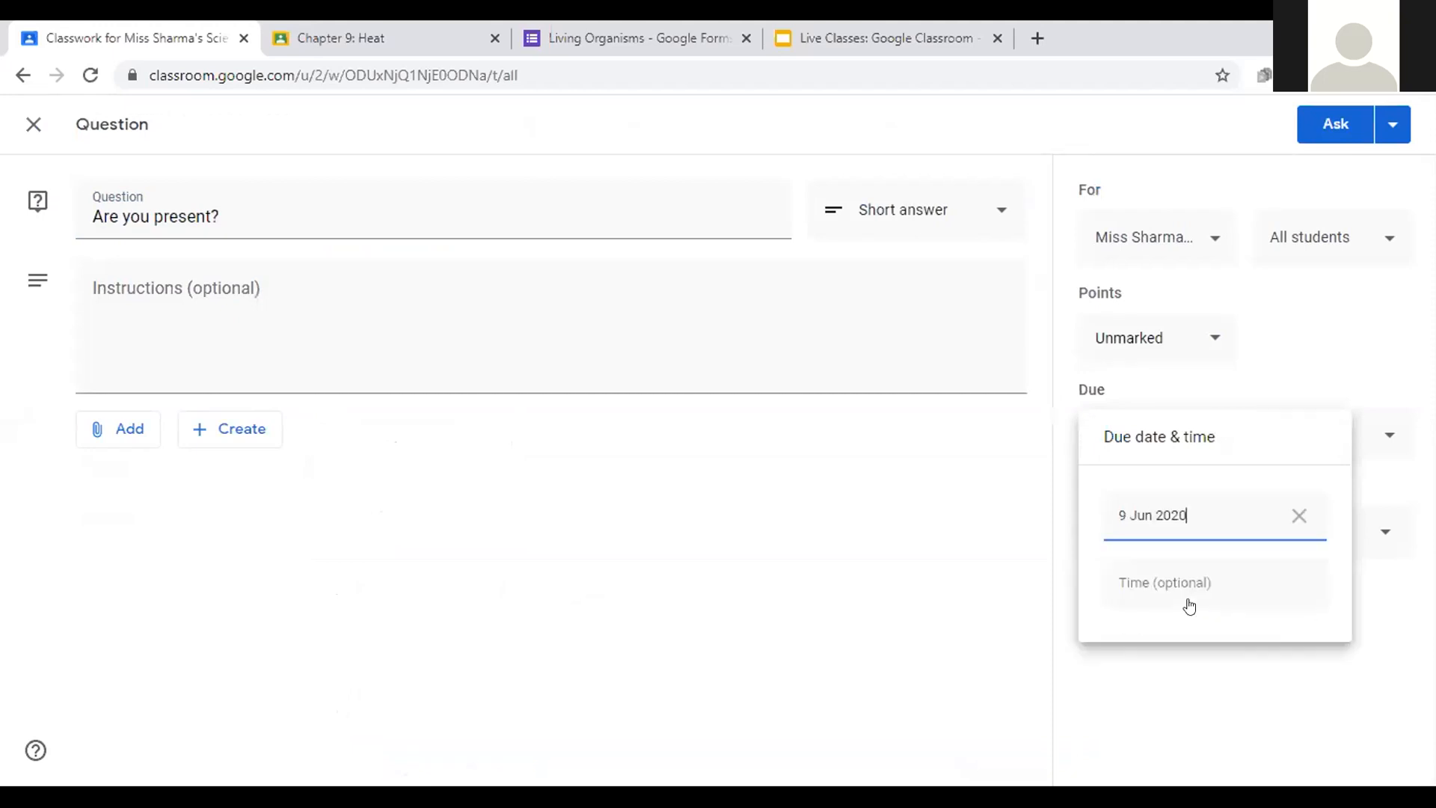
left_click(1289, 526)
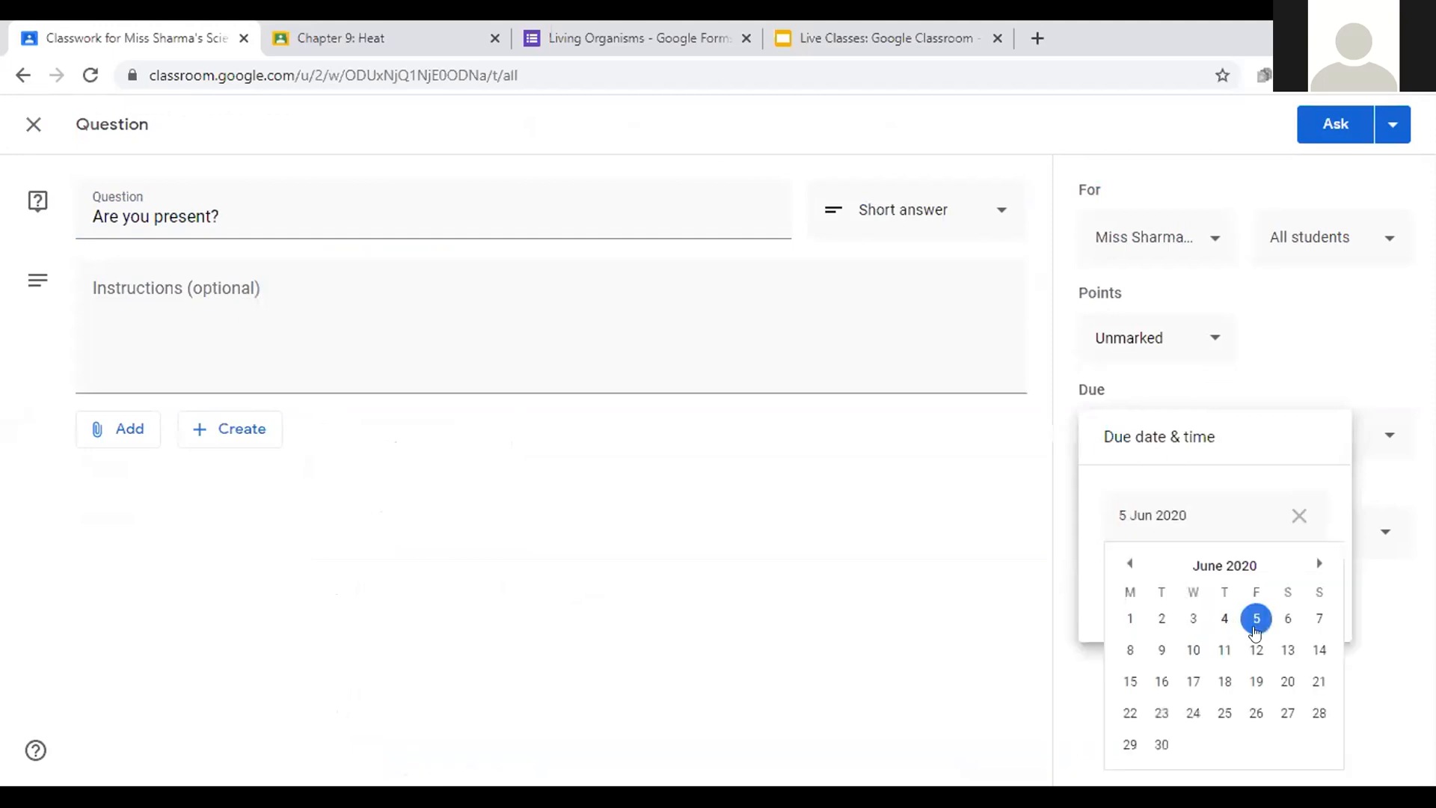
left_click(1255, 619)
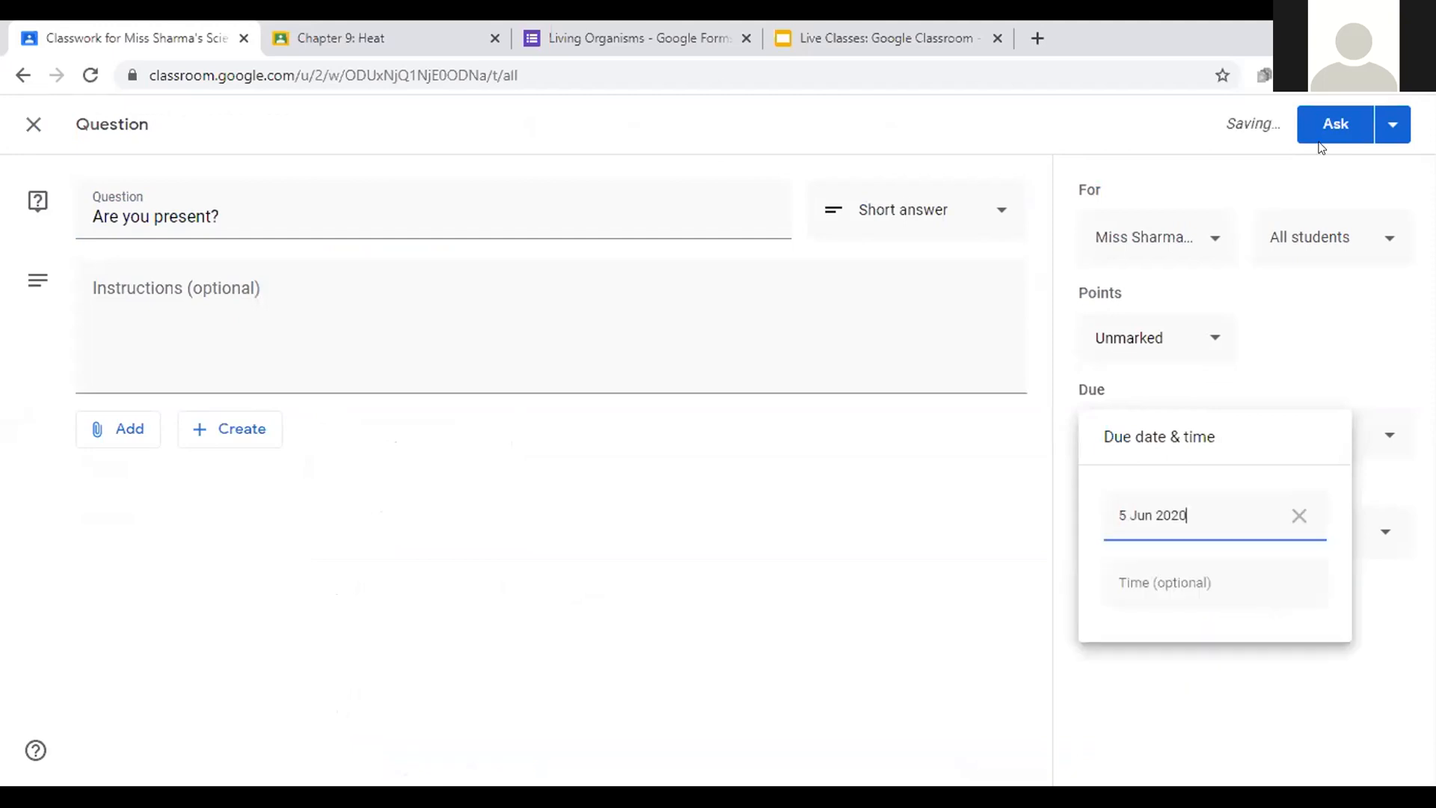
left_click(1342, 112)
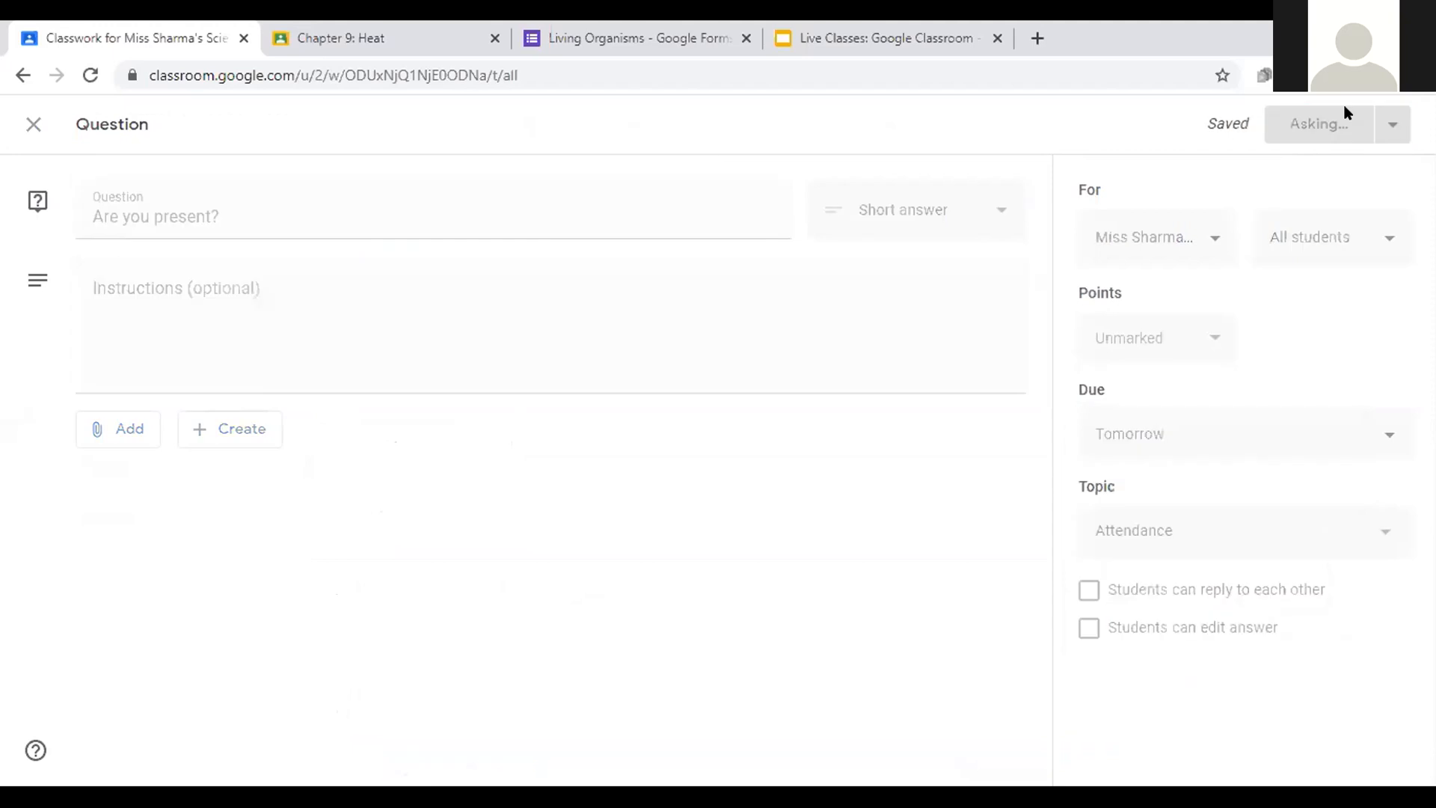
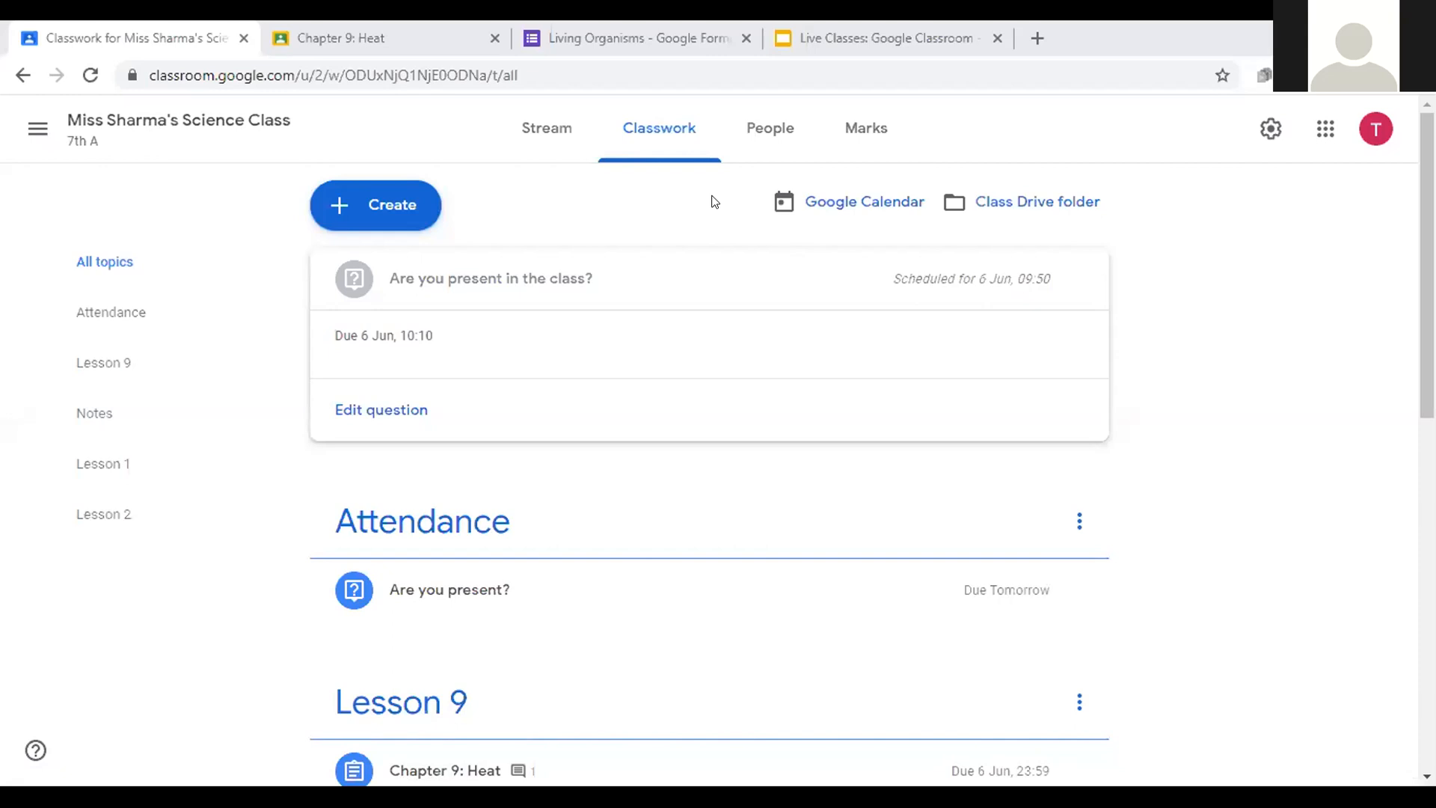
Step: Open a blank assignment form, look over its settings and rubric option, and close it without creating anything
left_click(375, 205)
left_click(368, 267)
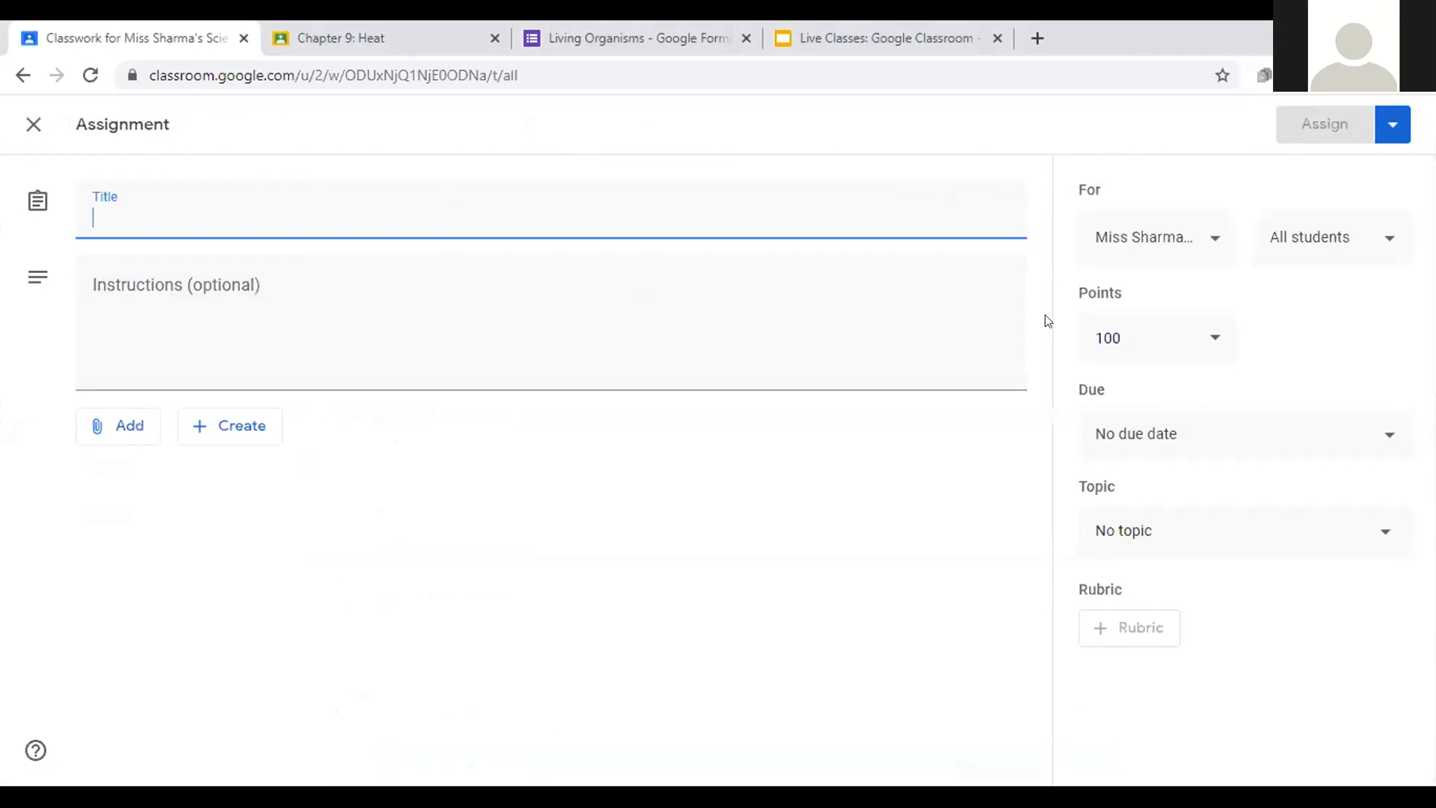
left_click(16, 131)
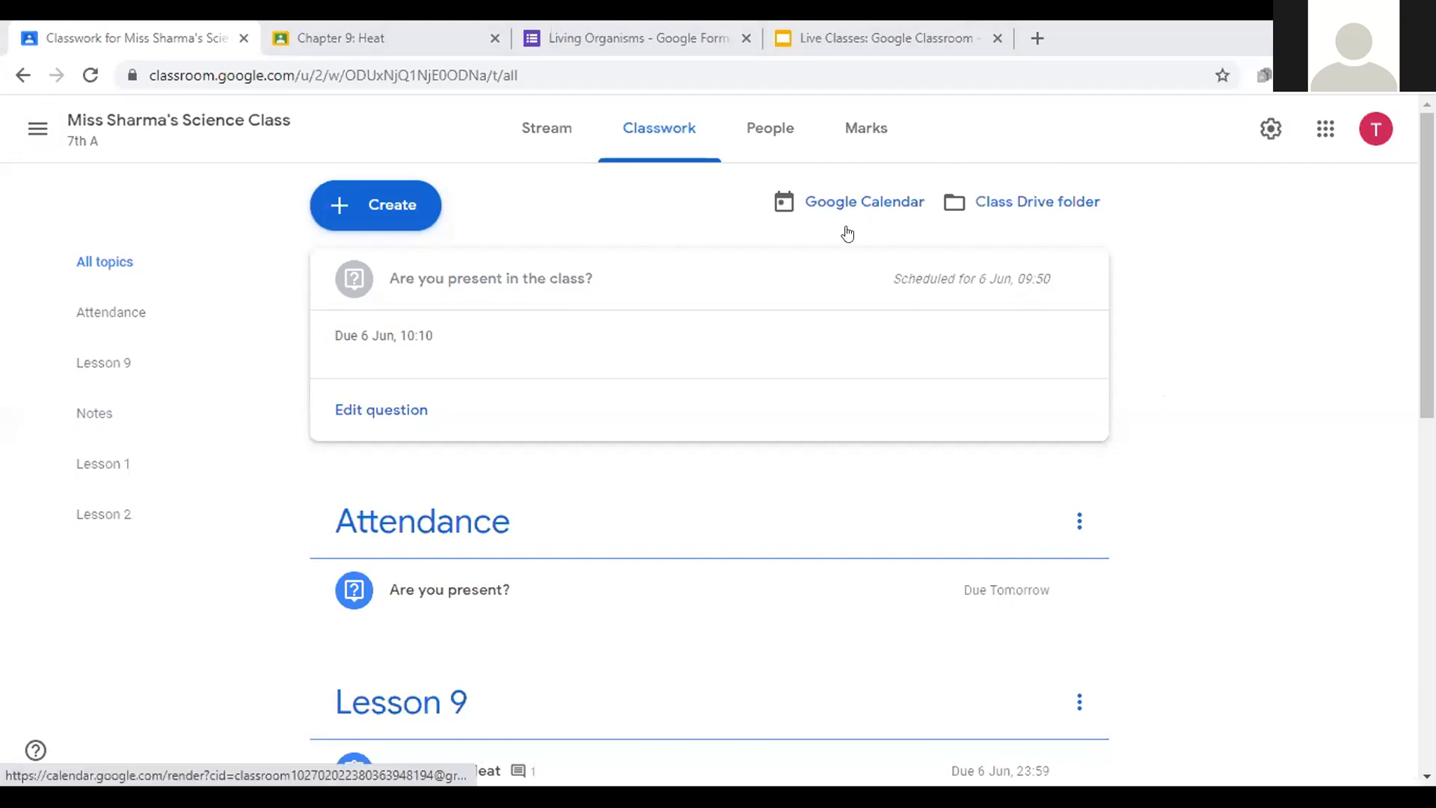
left_click(394, 206)
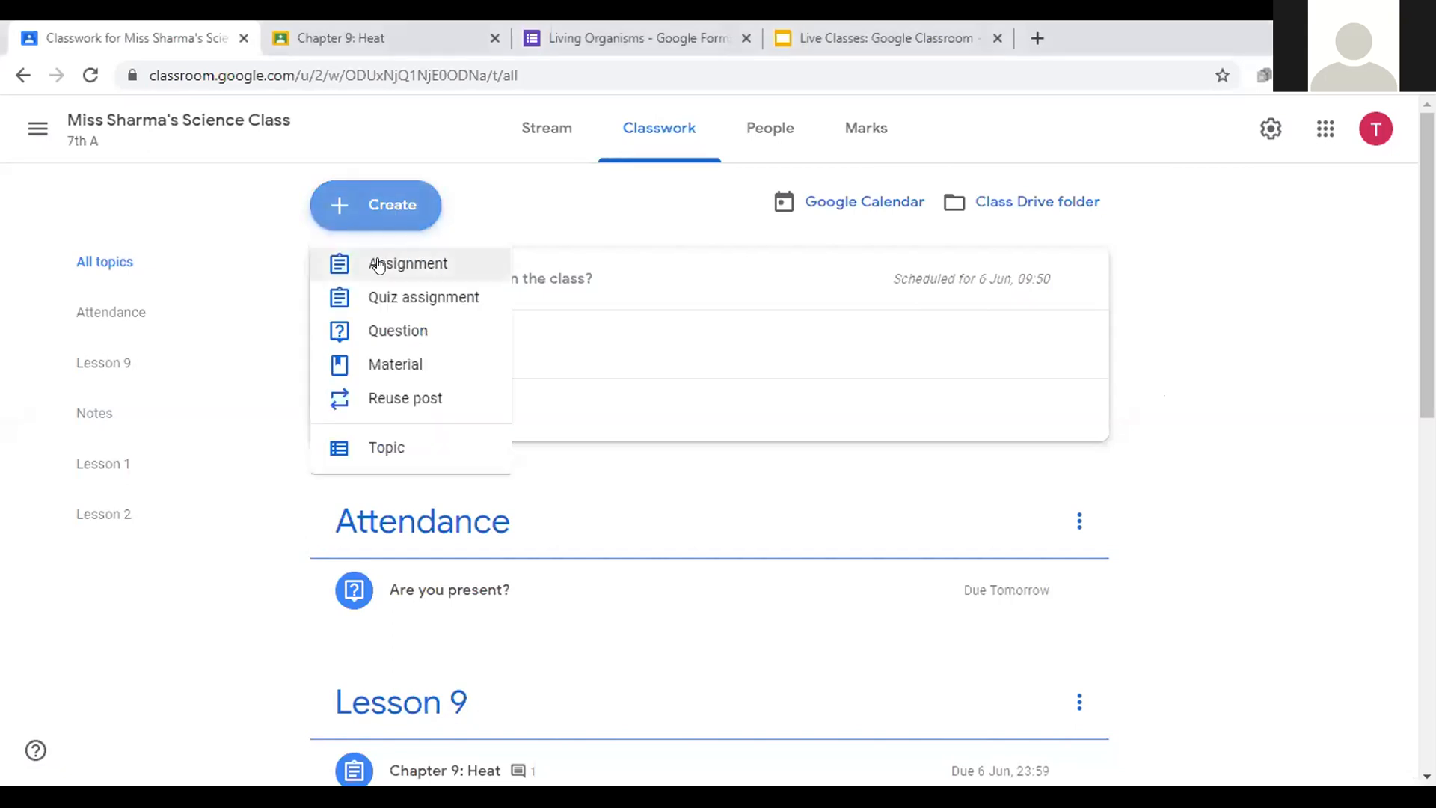
left_click(378, 260)
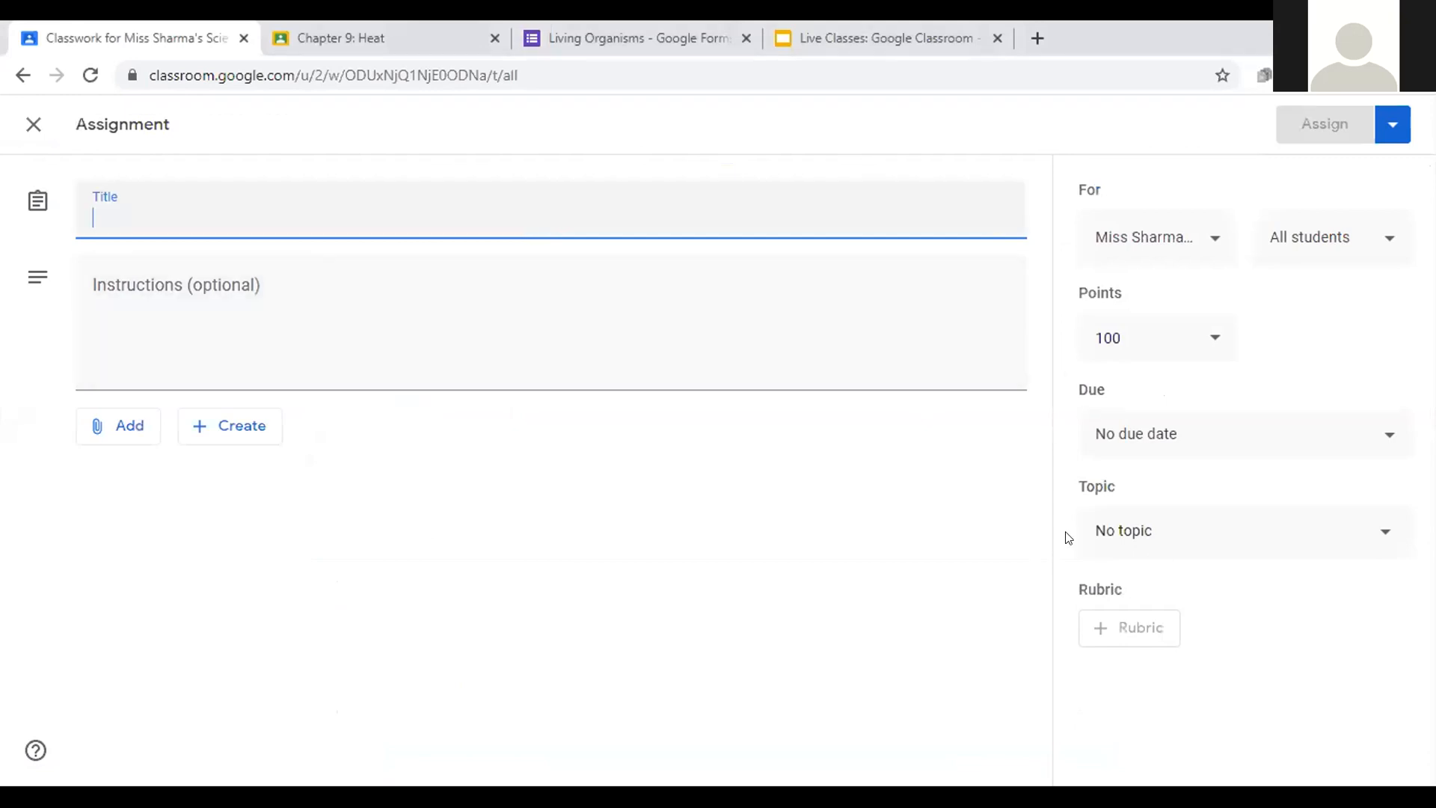
left_click(1113, 627)
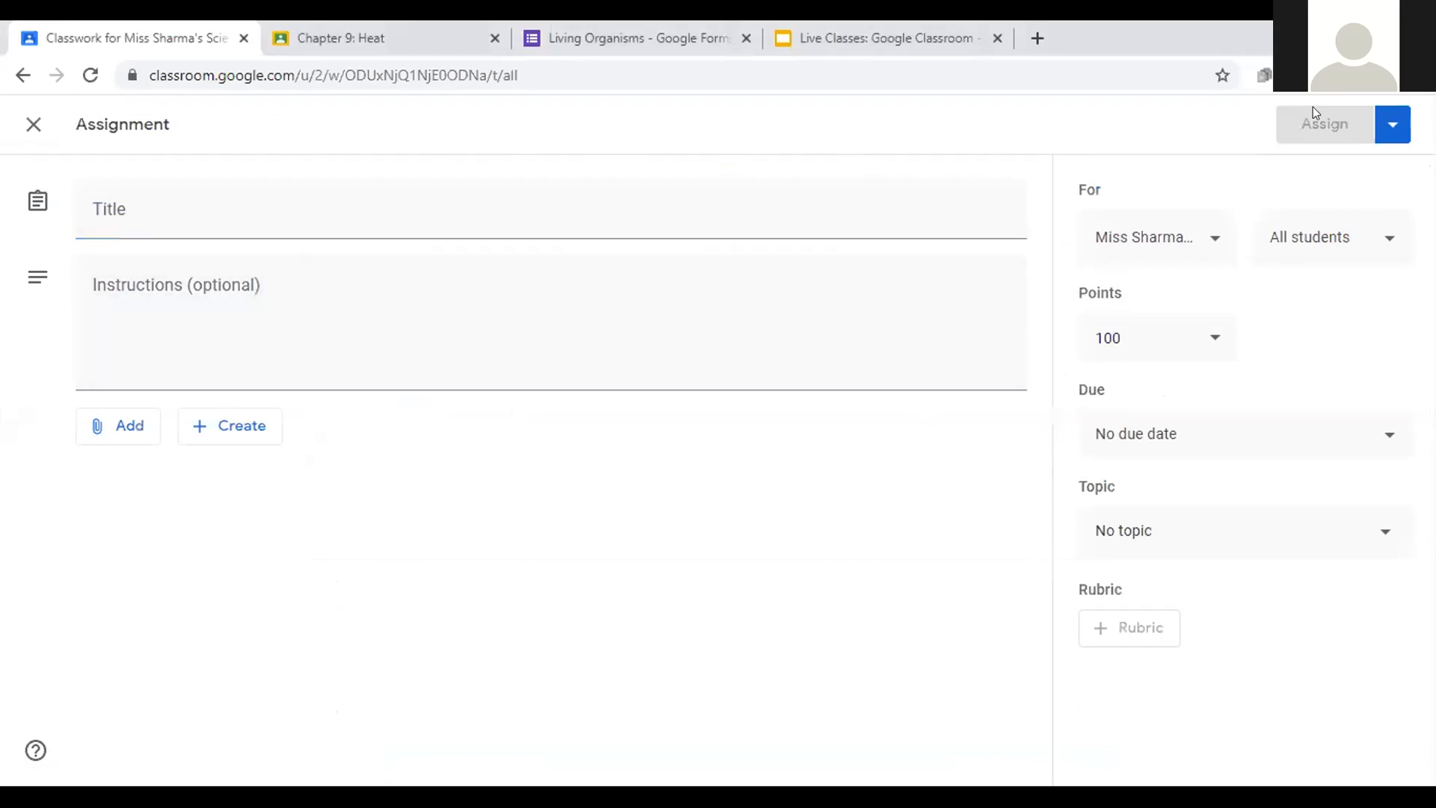
left_click(37, 128)
Step: Open a new quiz assignment form, look over its attached Blank Quiz and settings, and close it without creating anything
left_click(359, 203)
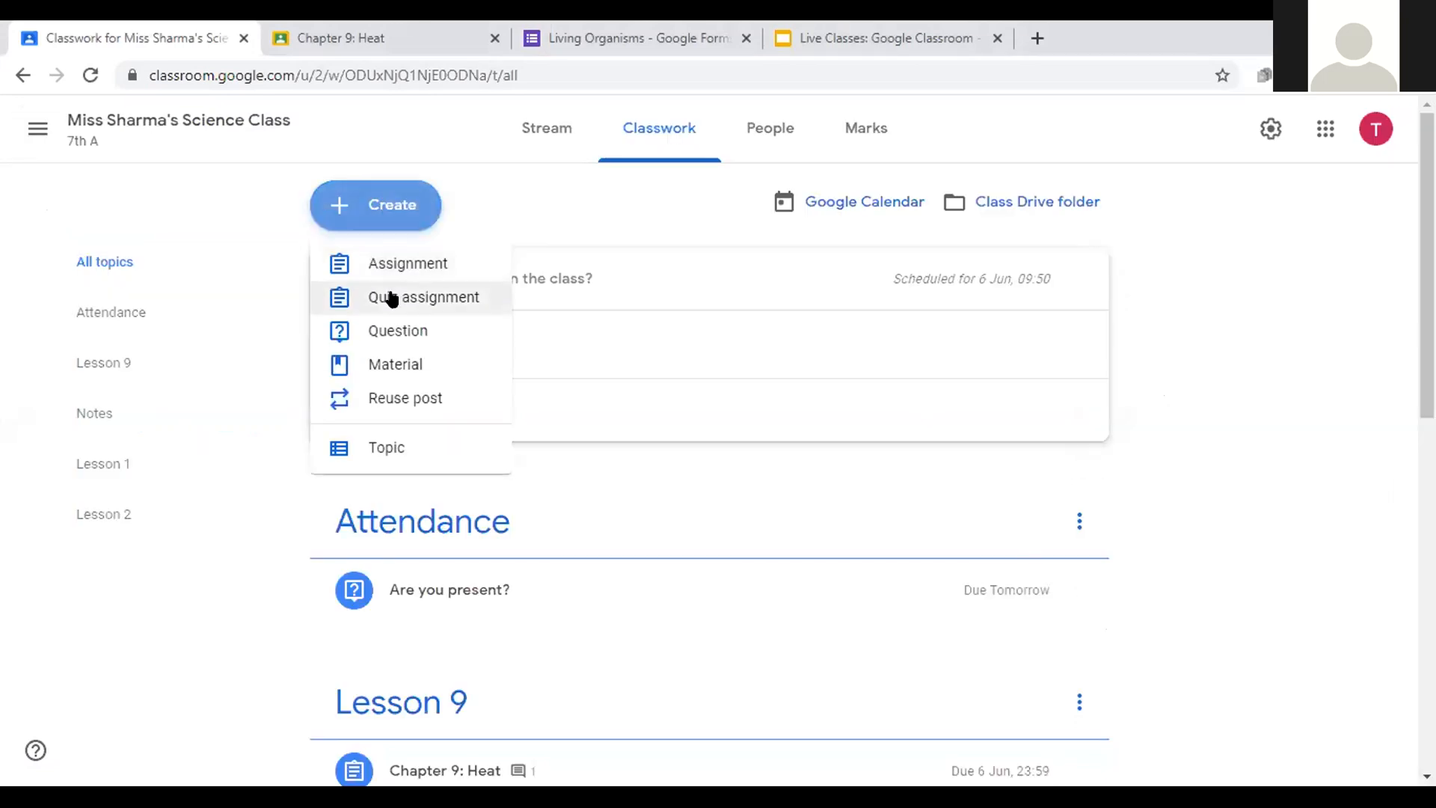
left_click(389, 296)
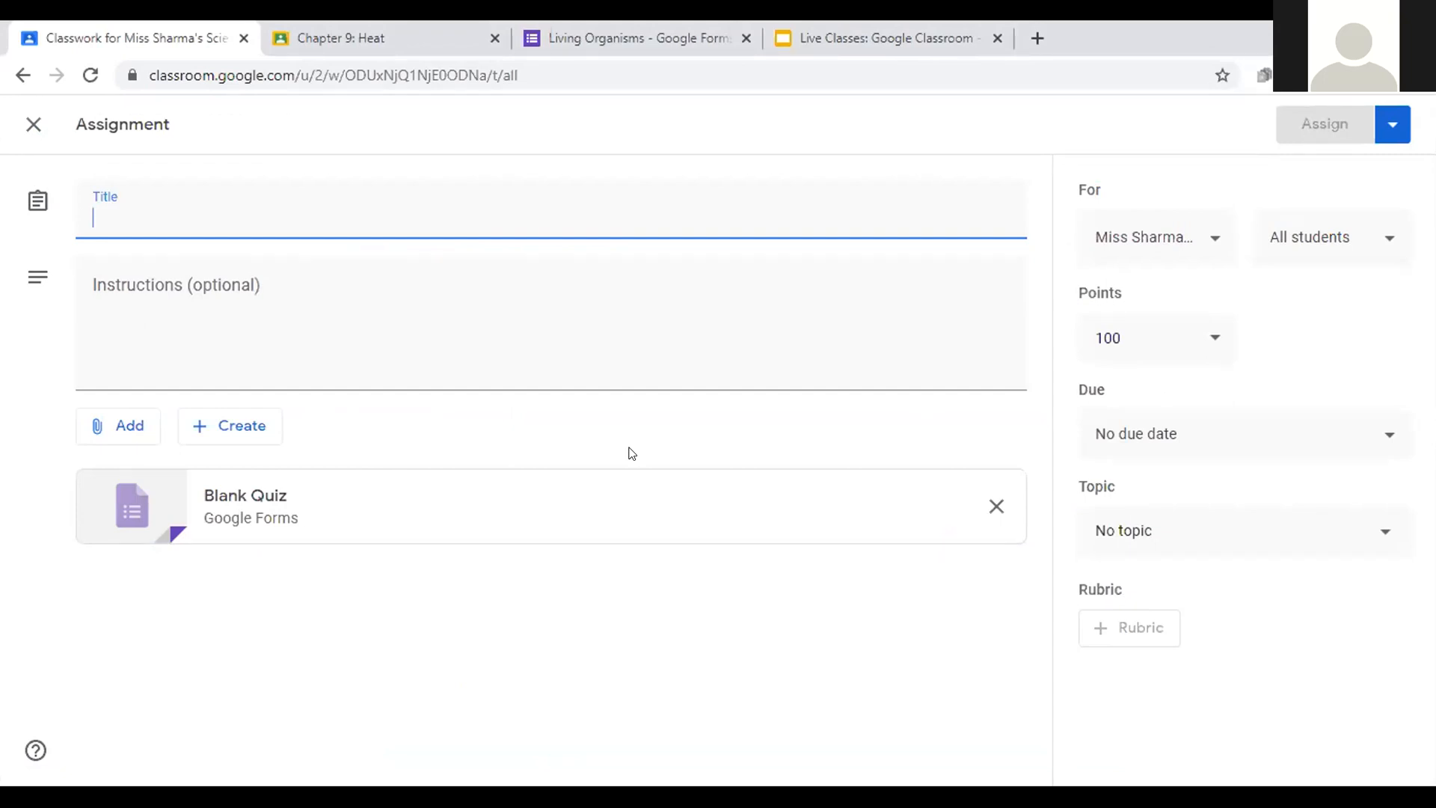
left_click(551, 197)
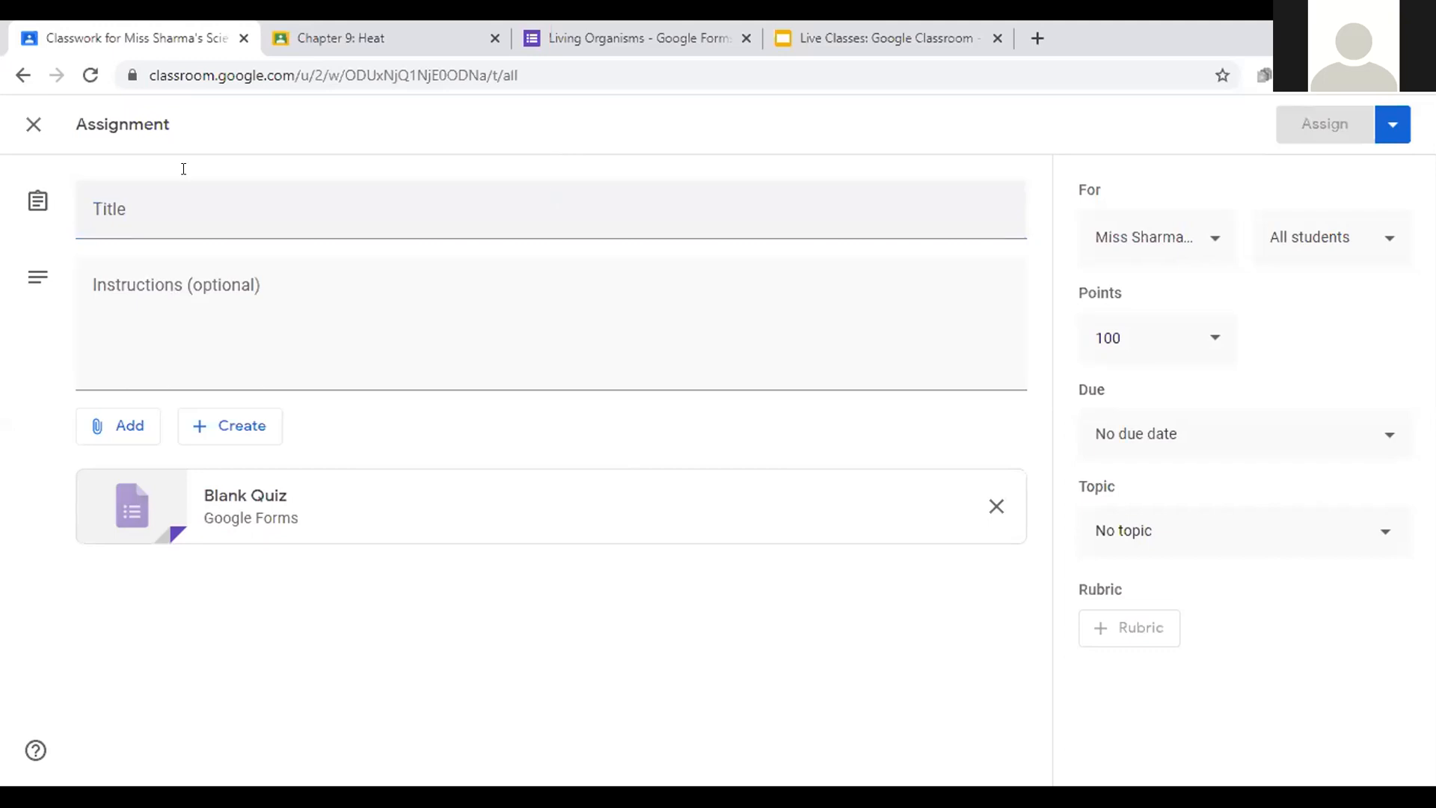
left_click(27, 128)
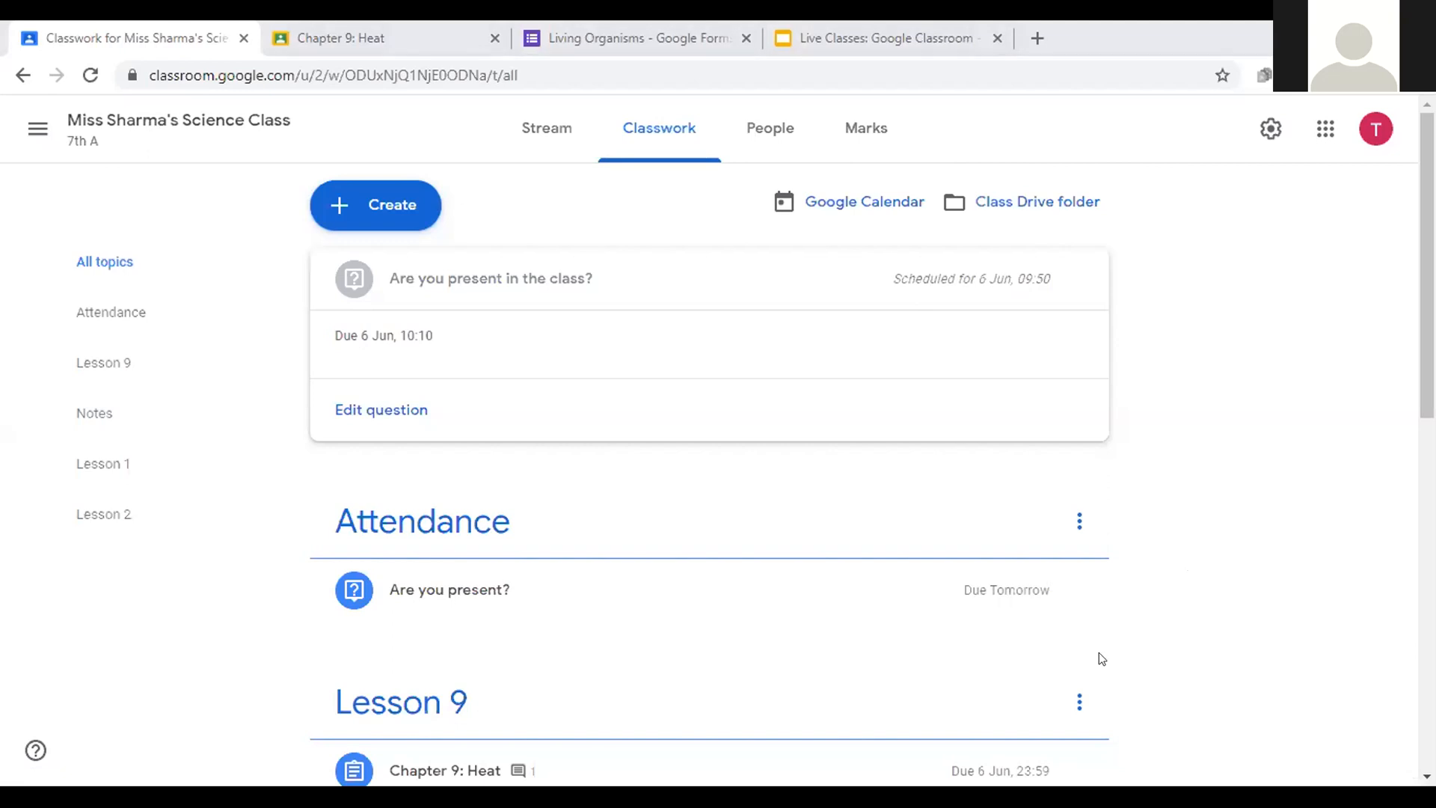
Step: Start a new classwork assignment for the 7th A class with the title "Geography"
left_click(411, 201)
left_click(521, 198)
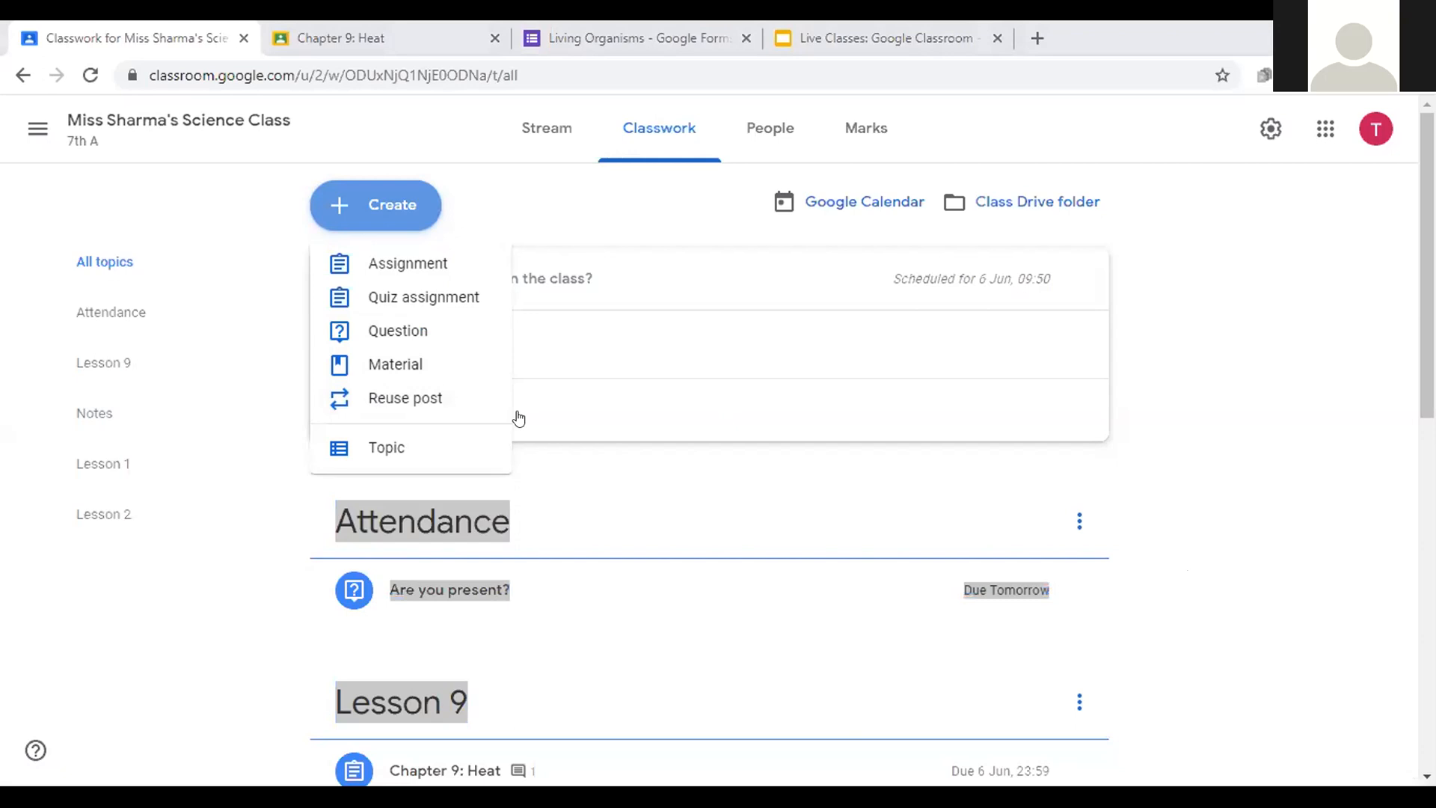
left_click(414, 268)
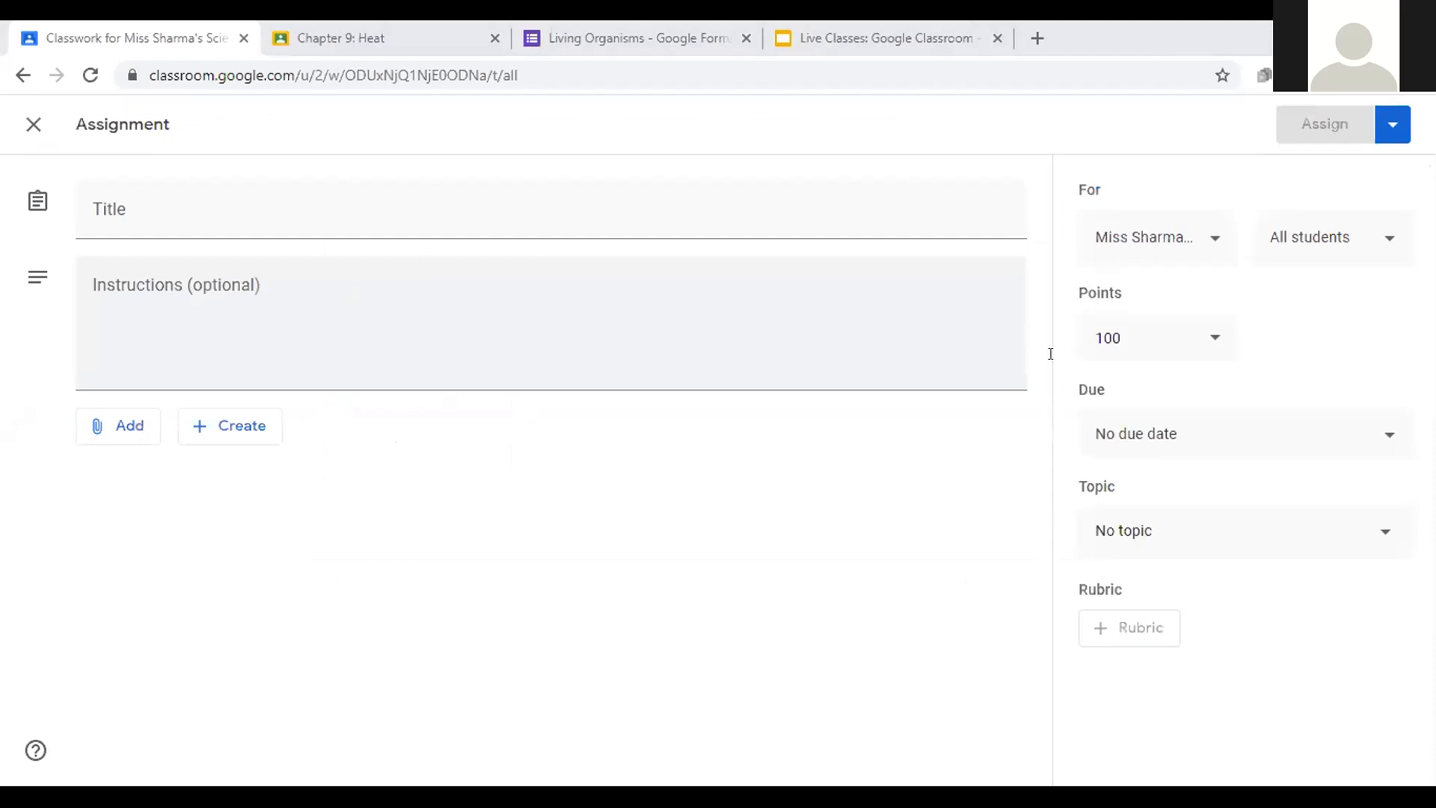
left_click(211, 425)
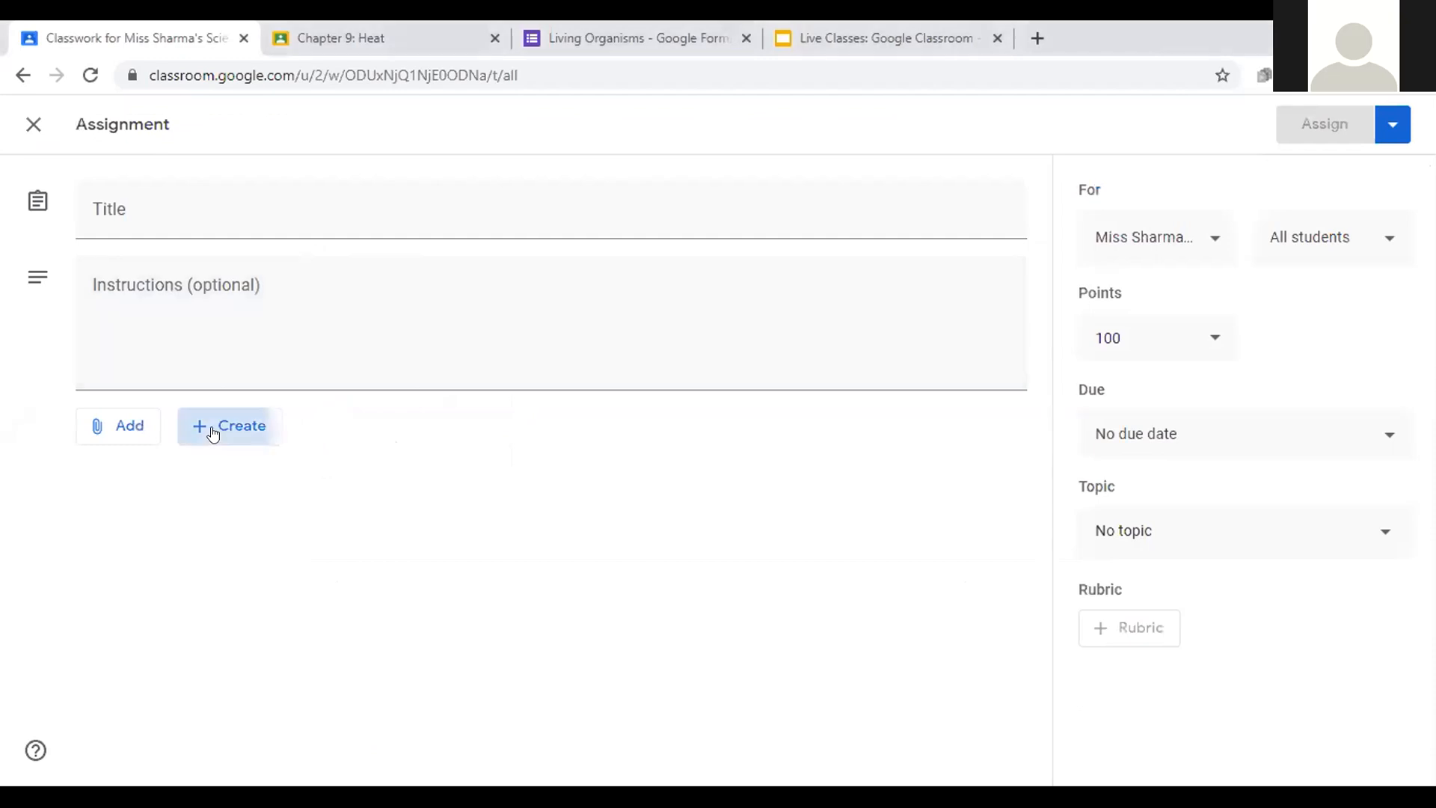
left_click(151, 436)
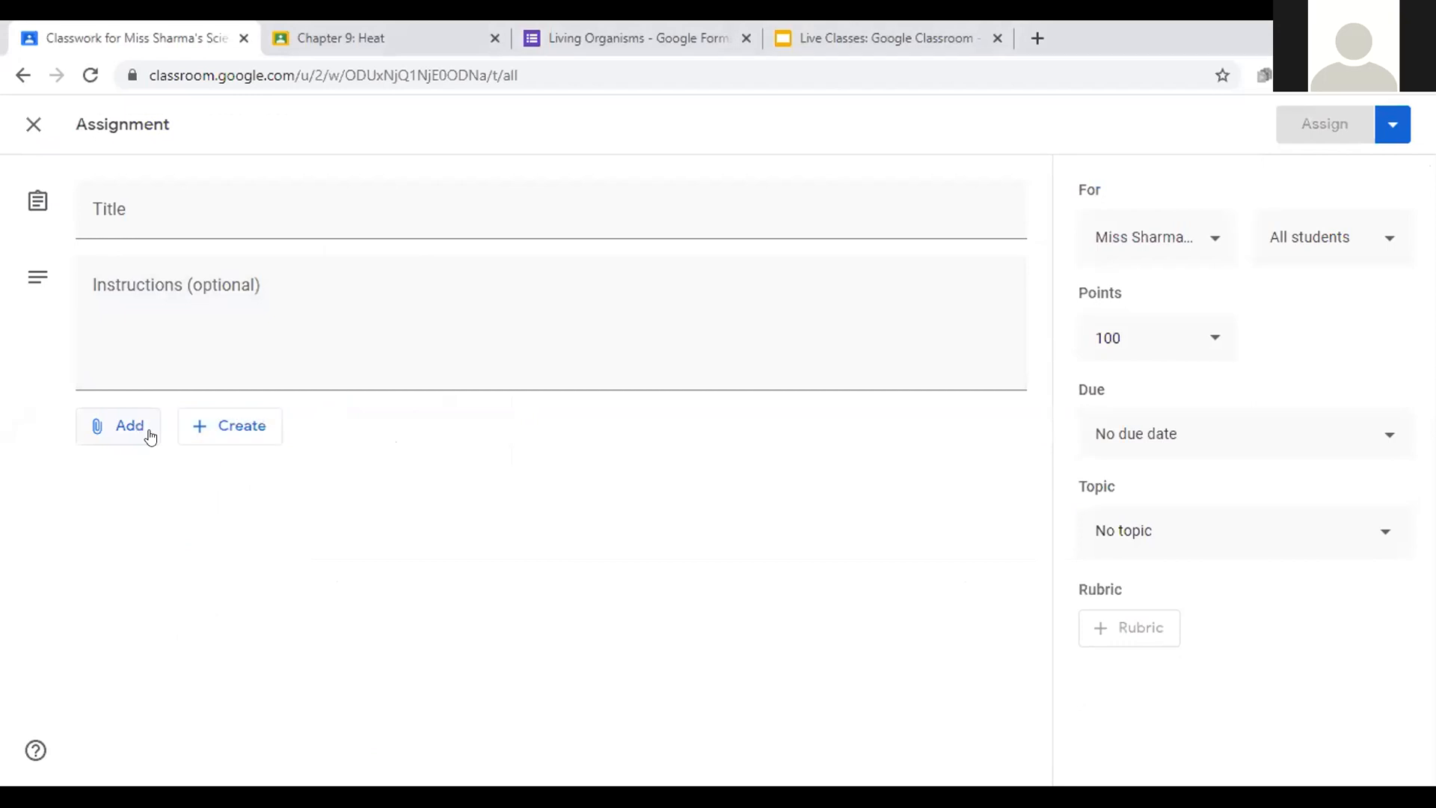
left_click(166, 232)
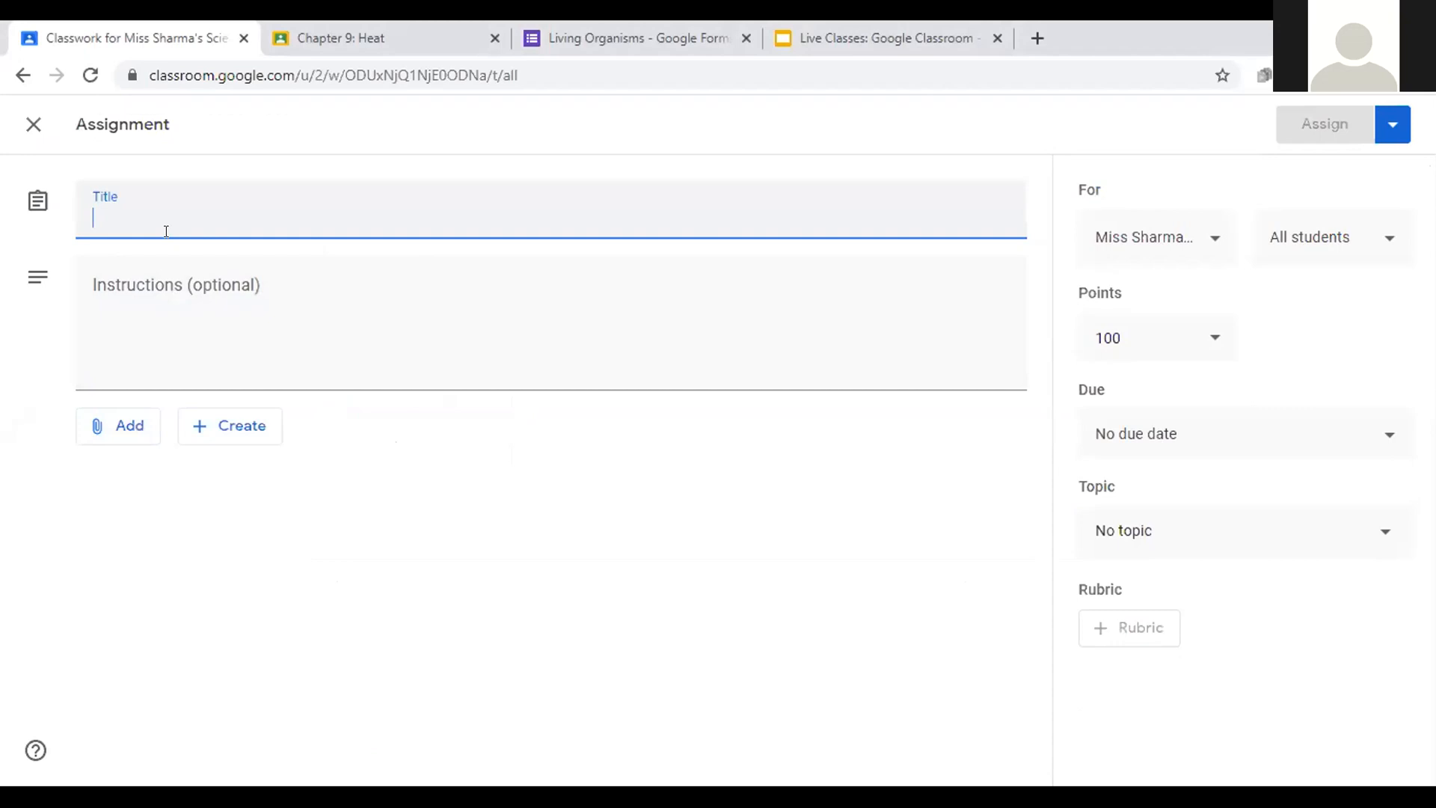
type("G")
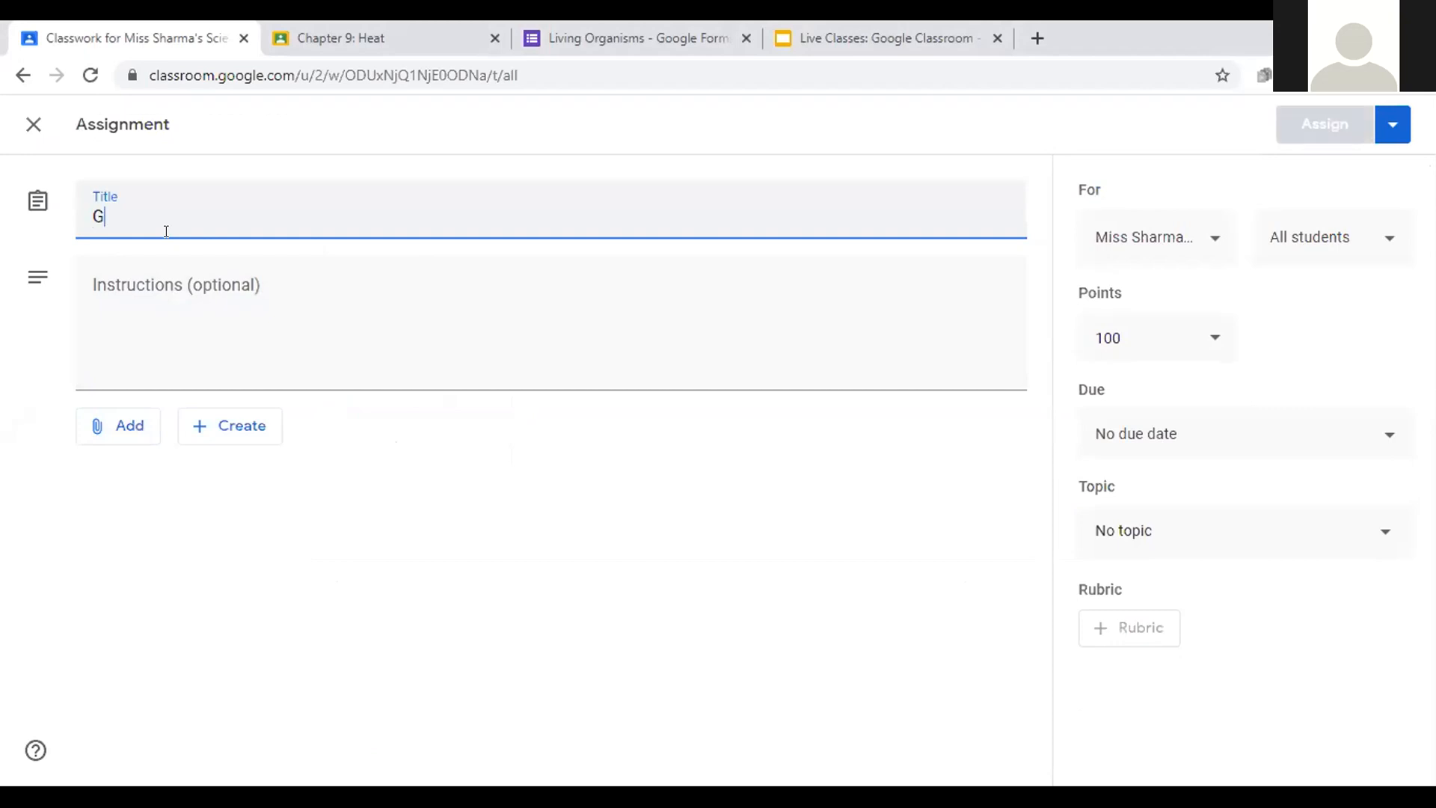
type("eography")
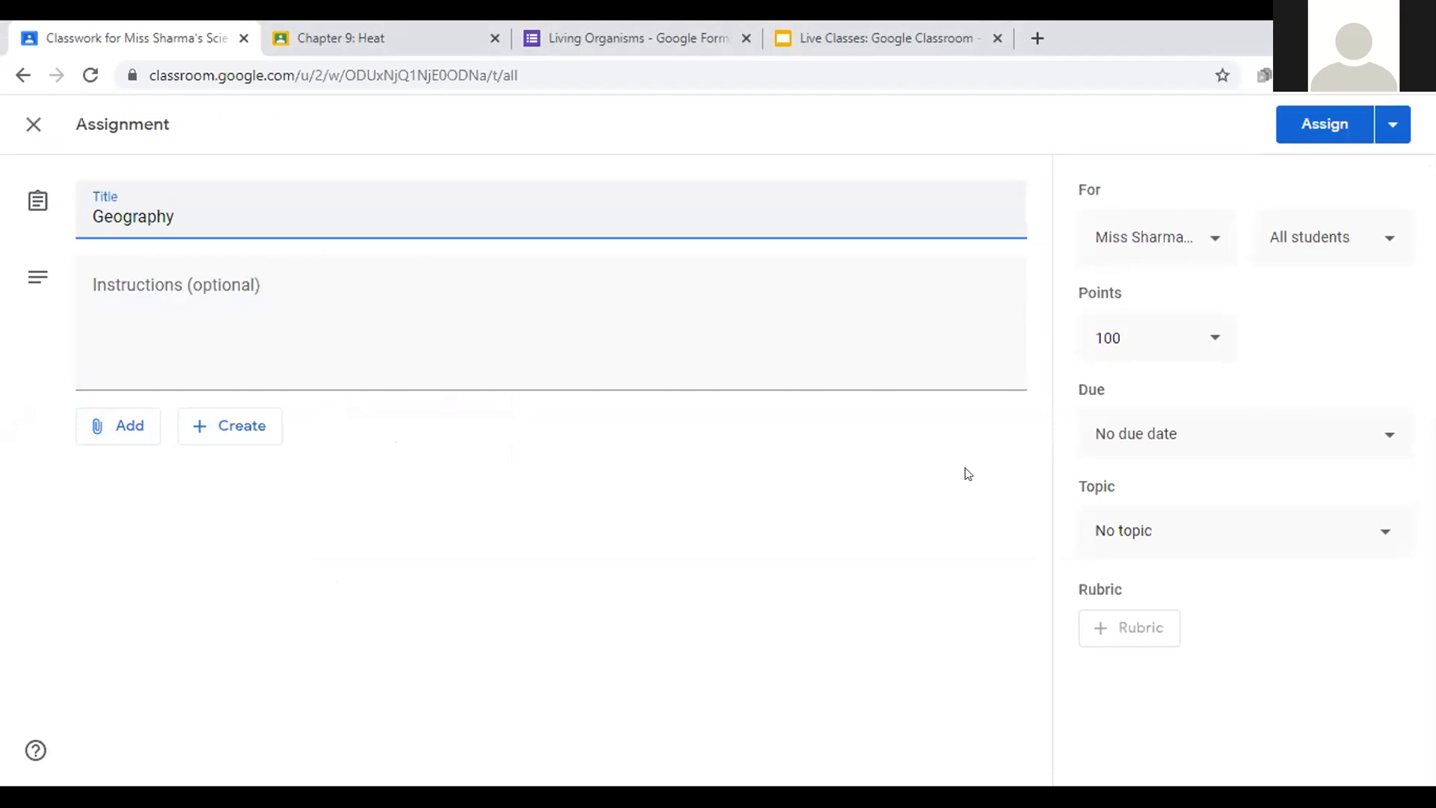
Step: Open a new rubric for the Geography assignment, look over its scoring and criterion fields, and discard it
left_click(1136, 639)
left_click(1138, 671)
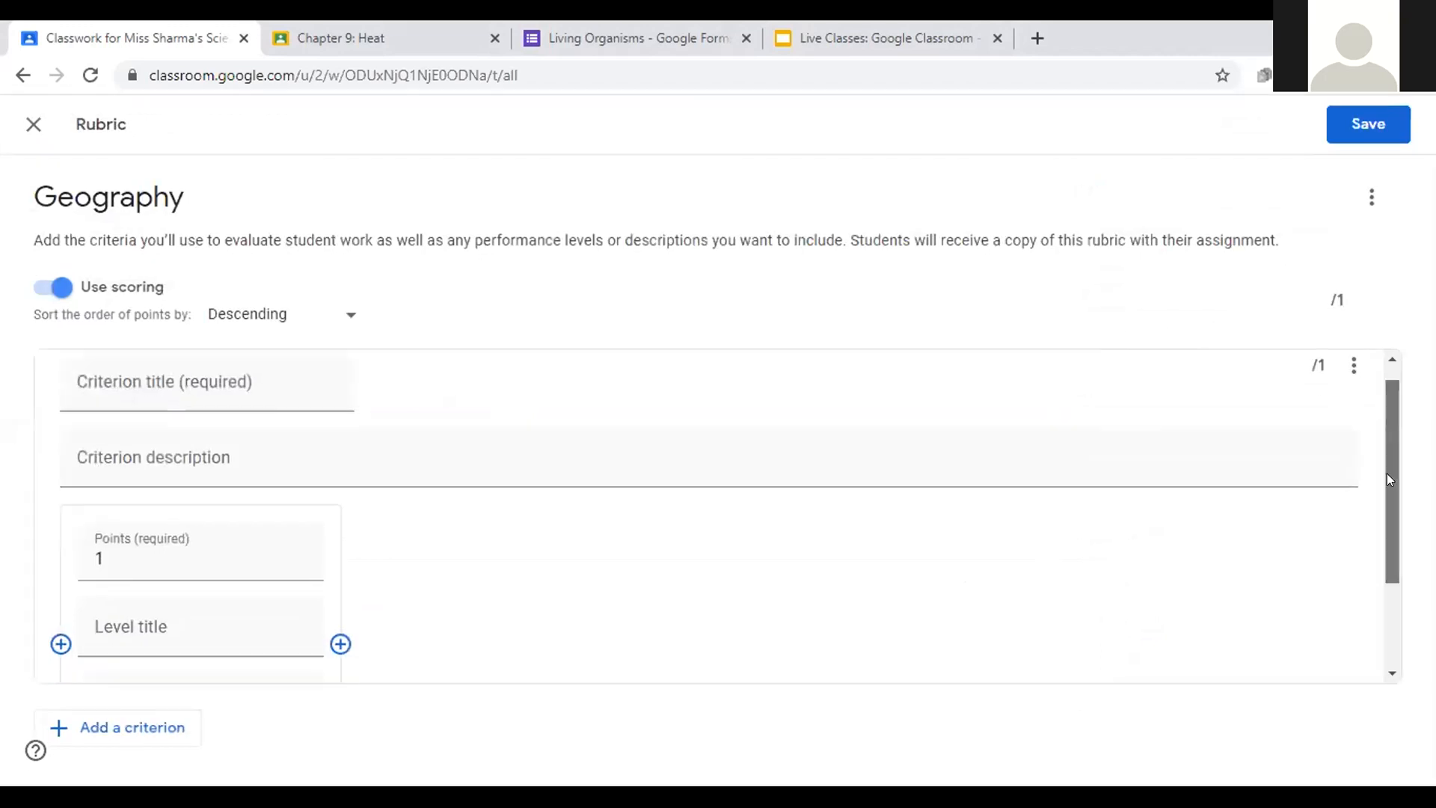
scroll(1394, 513, "down", 2)
scroll(718, 516, "up", 2)
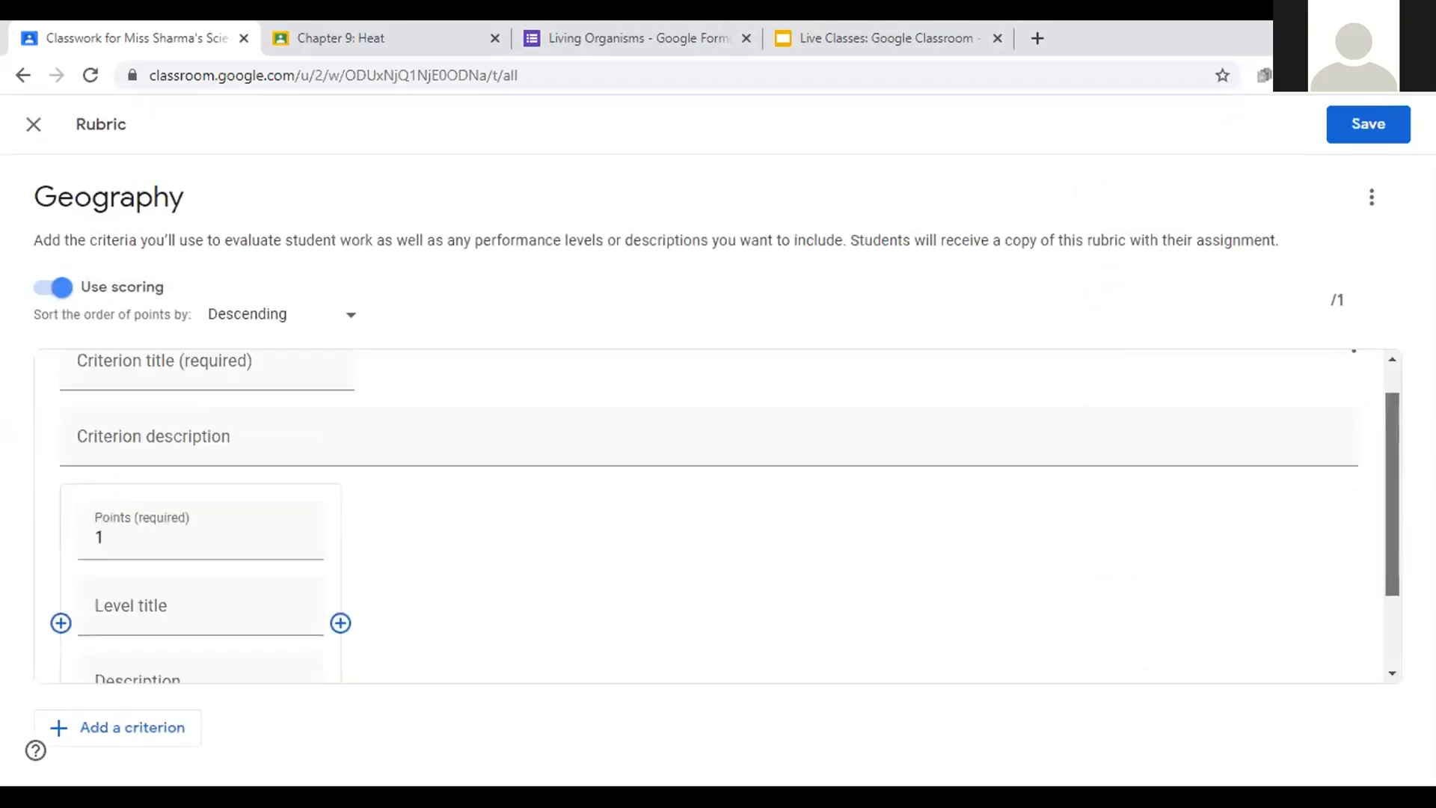
scroll(718, 515, "up", 1)
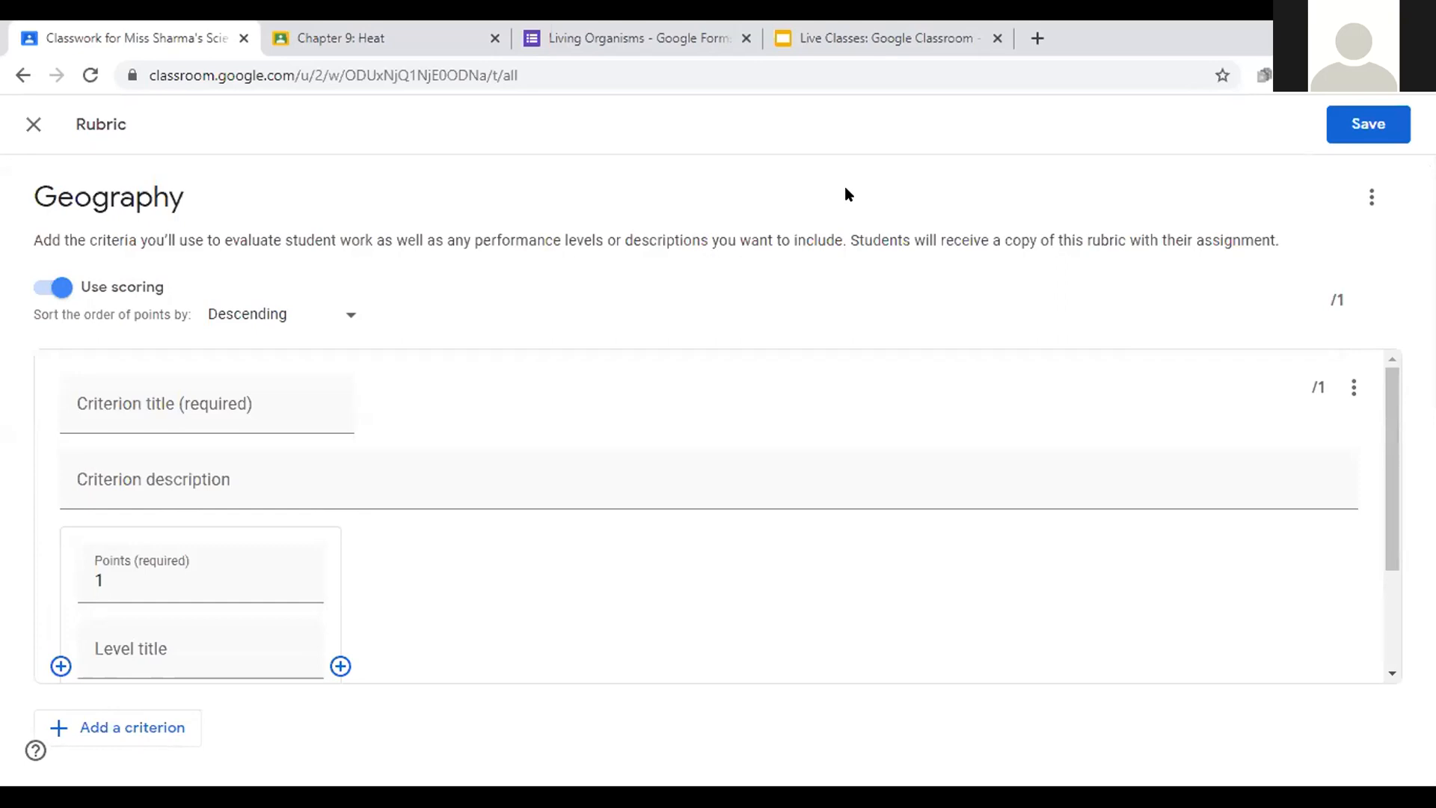
left_click(30, 125)
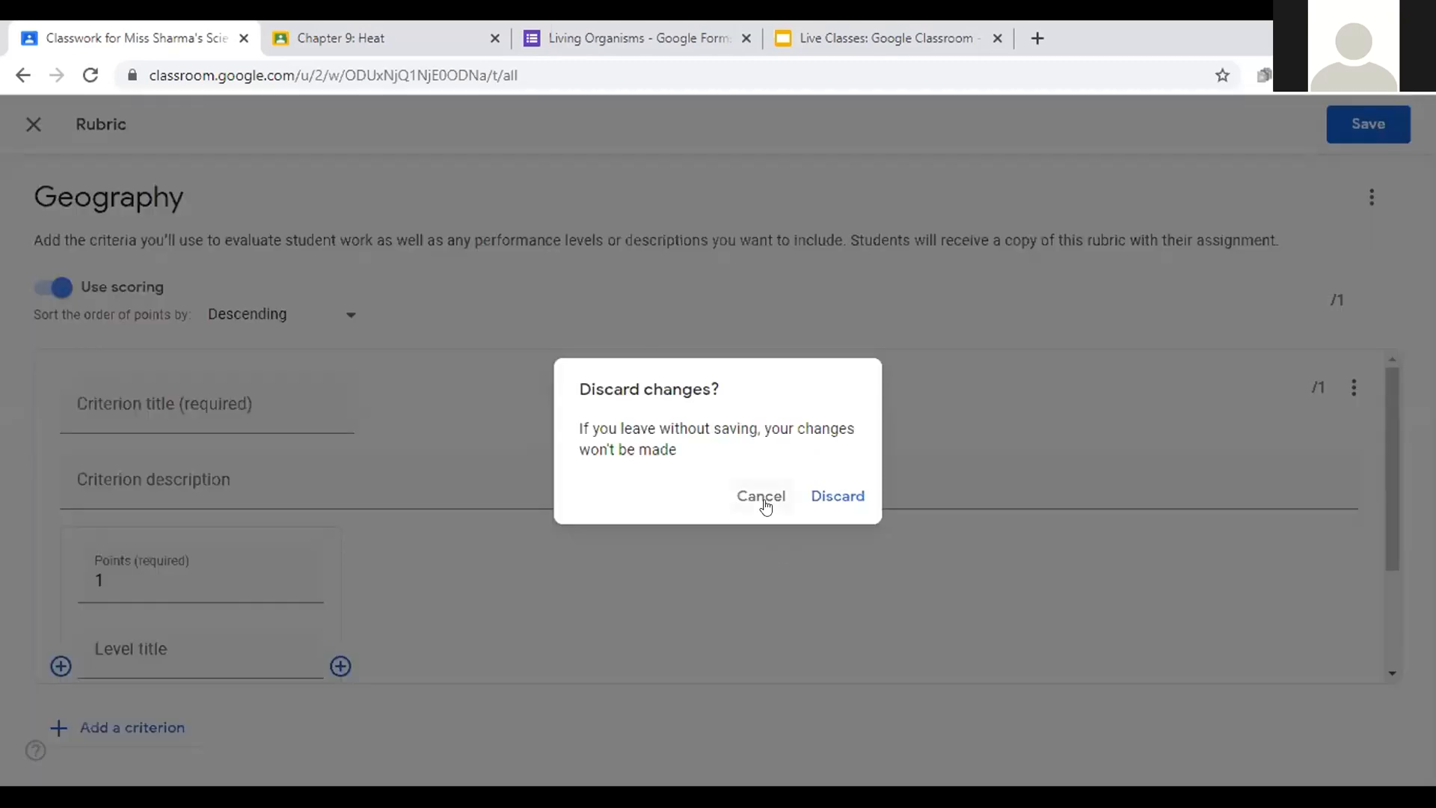
left_click(762, 498)
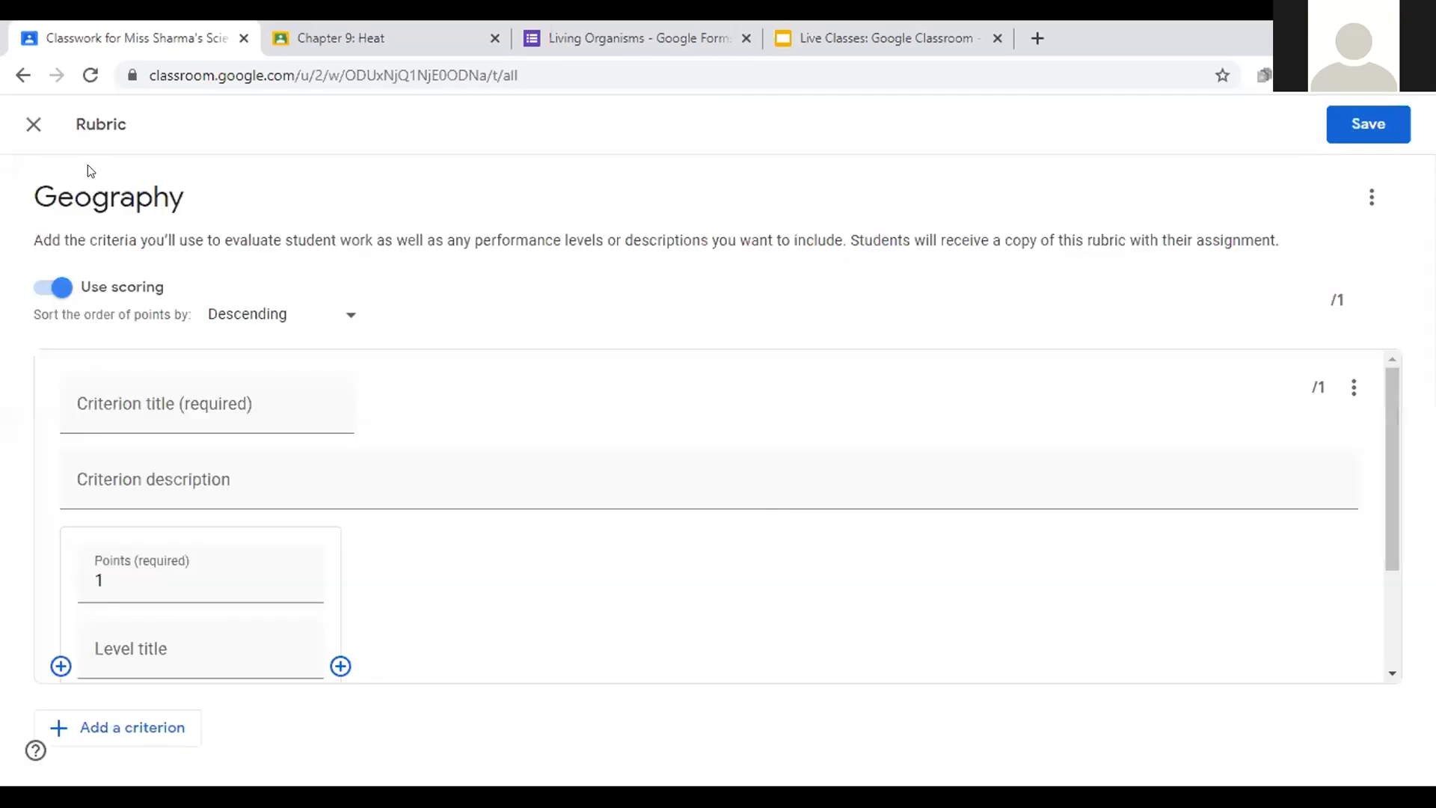
left_click(34, 124)
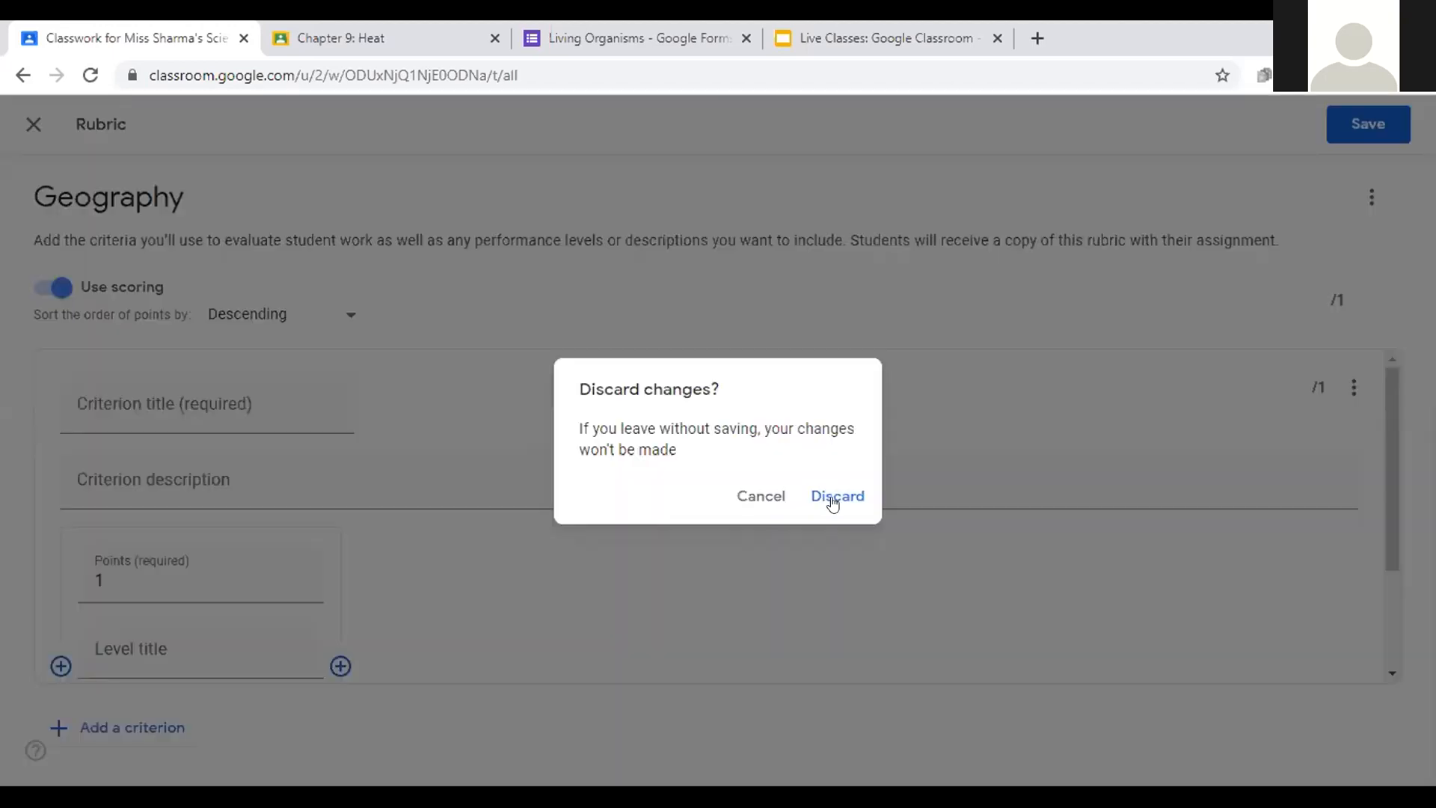
left_click(831, 496)
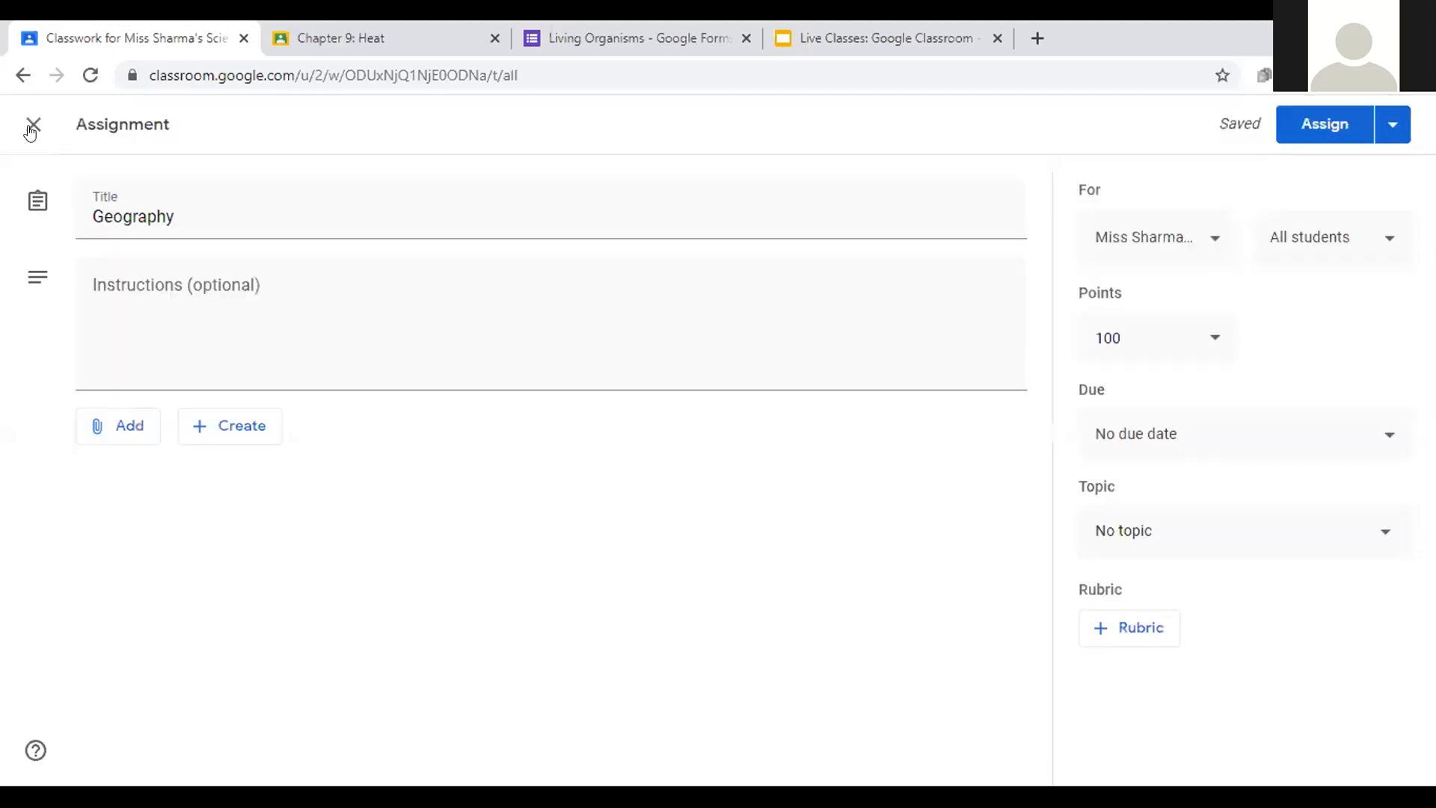
Step: Close the Geography assignment, leaving it as a draft, and go to the overview of all classes
left_click(33, 125)
left_click(33, 130)
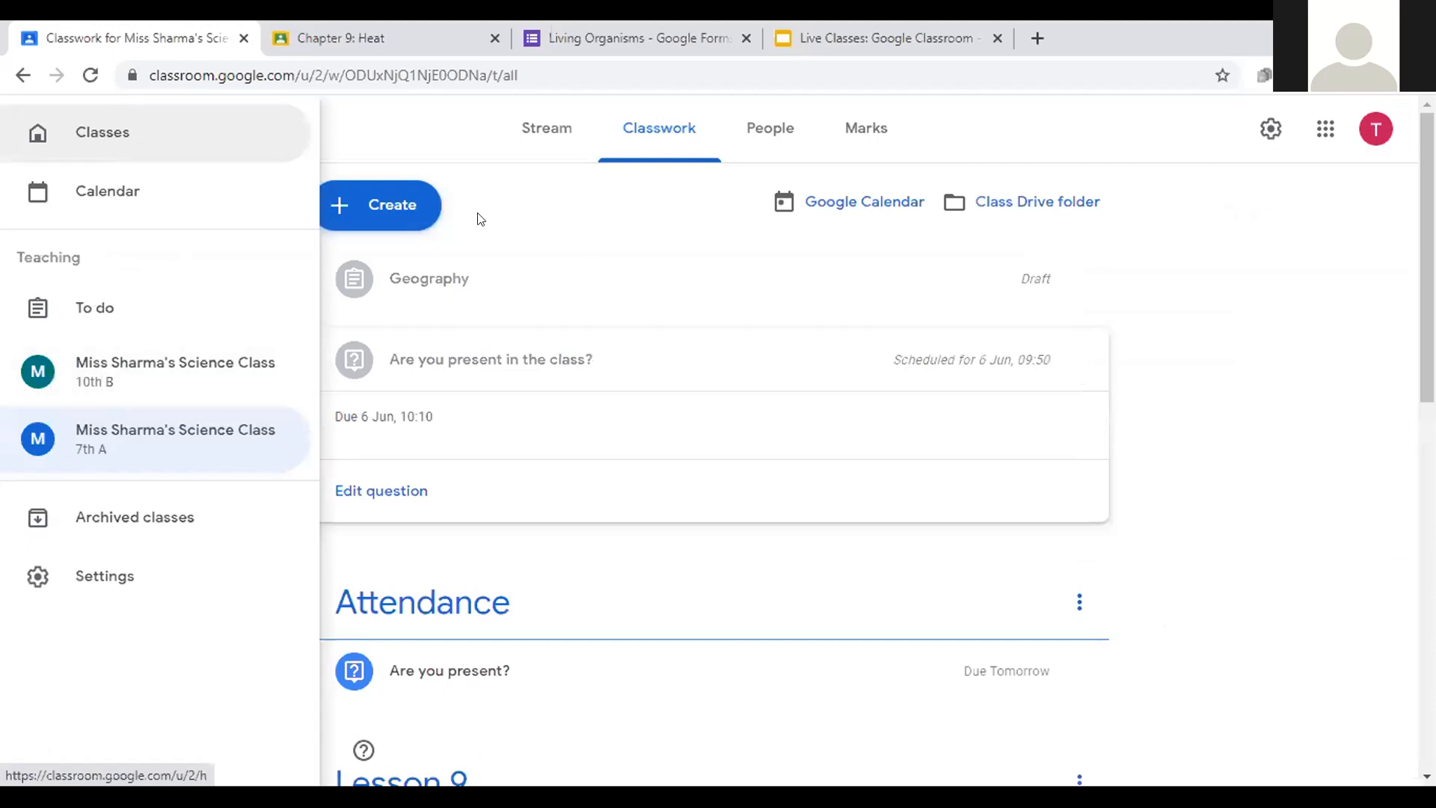
left_click(37, 133)
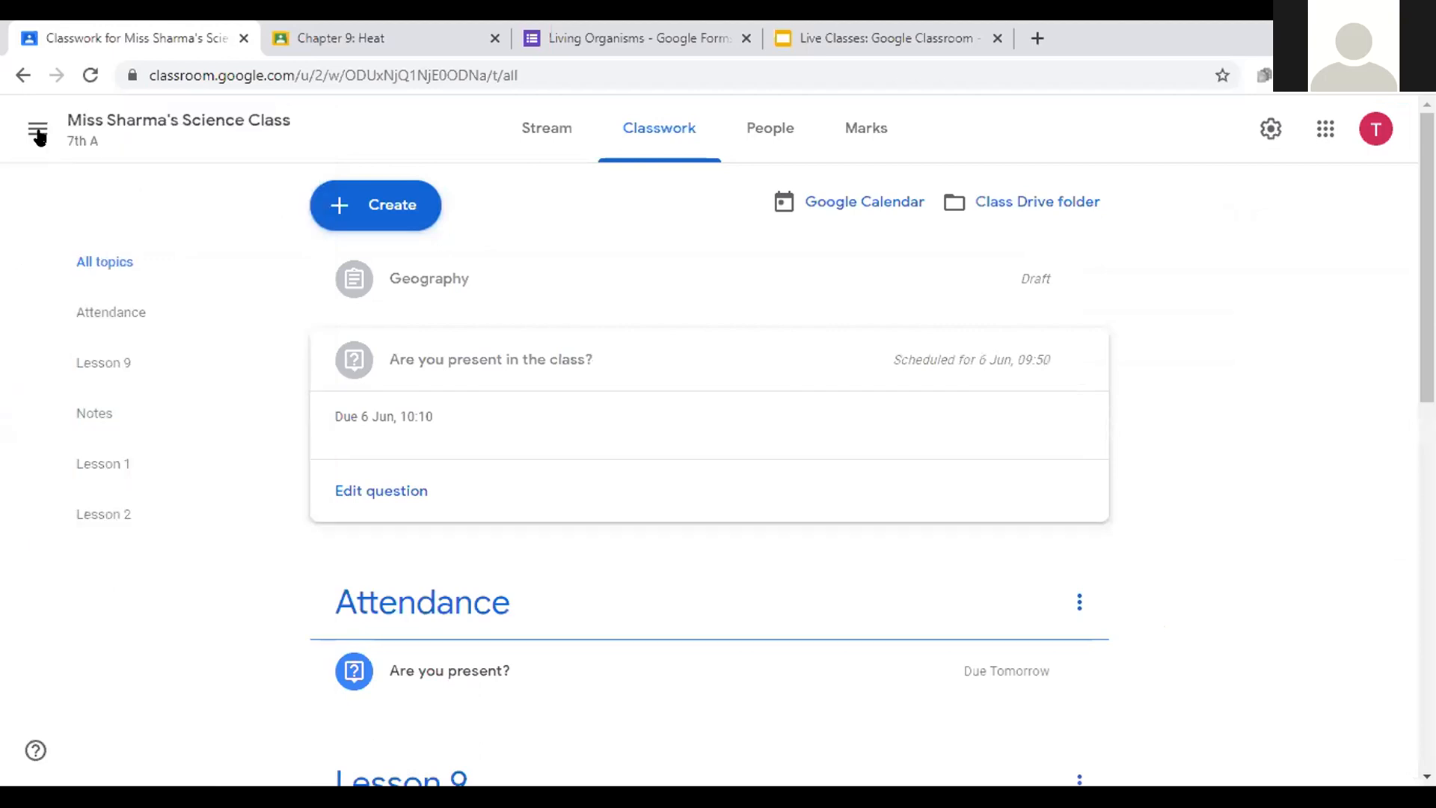
left_click(38, 134)
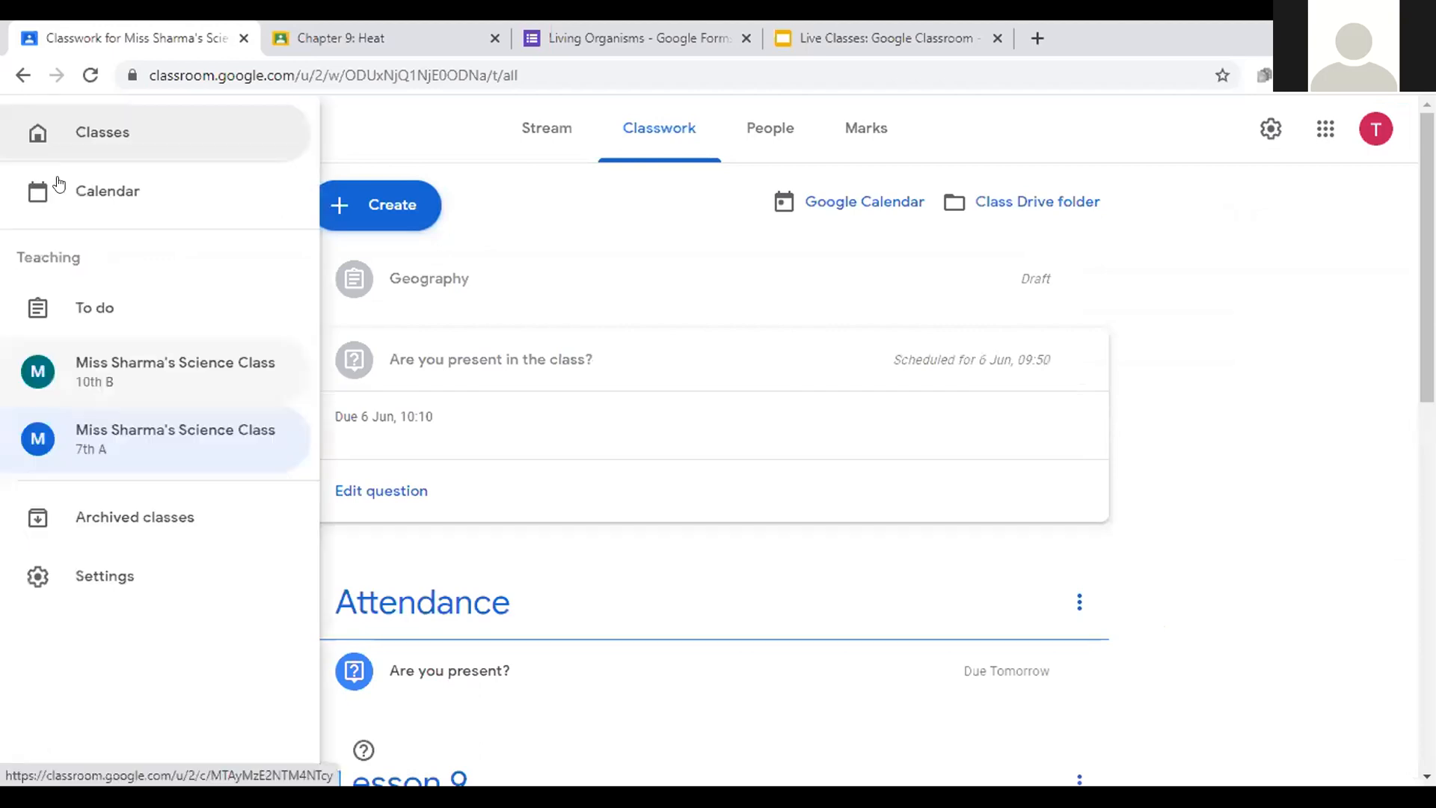
left_click(179, 116)
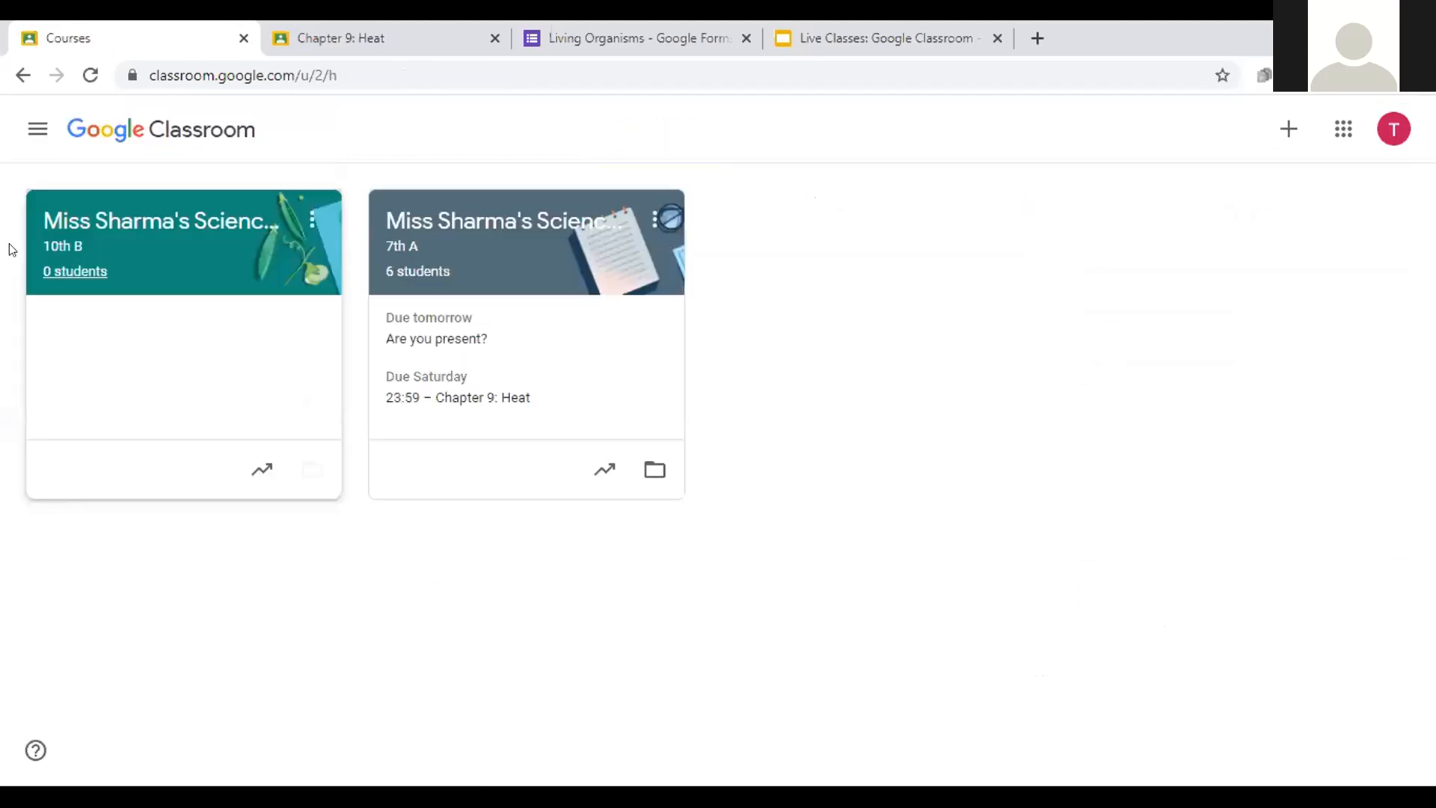
Step: Archive the 10th B science class
left_click(309, 221)
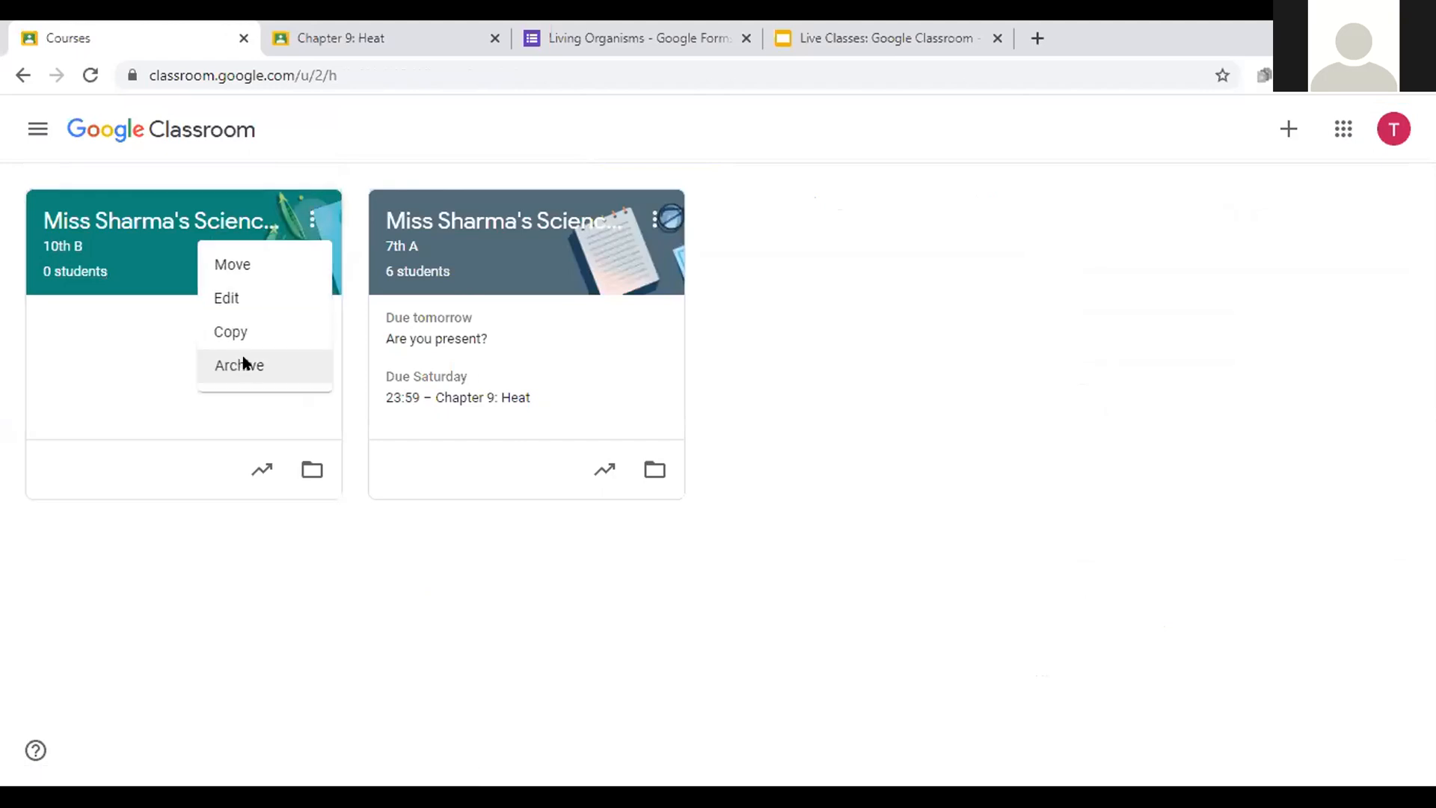
left_click(246, 348)
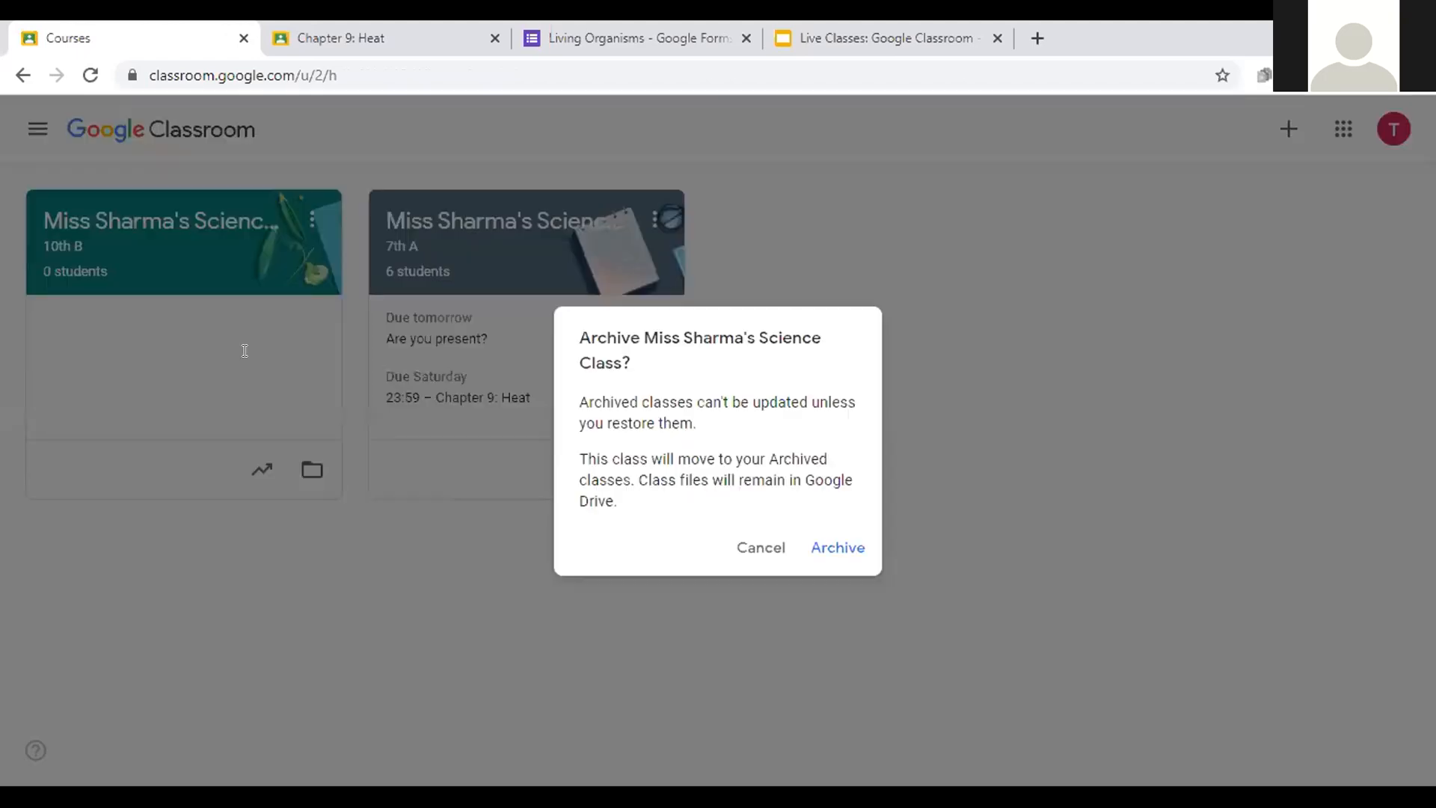
left_click(834, 540)
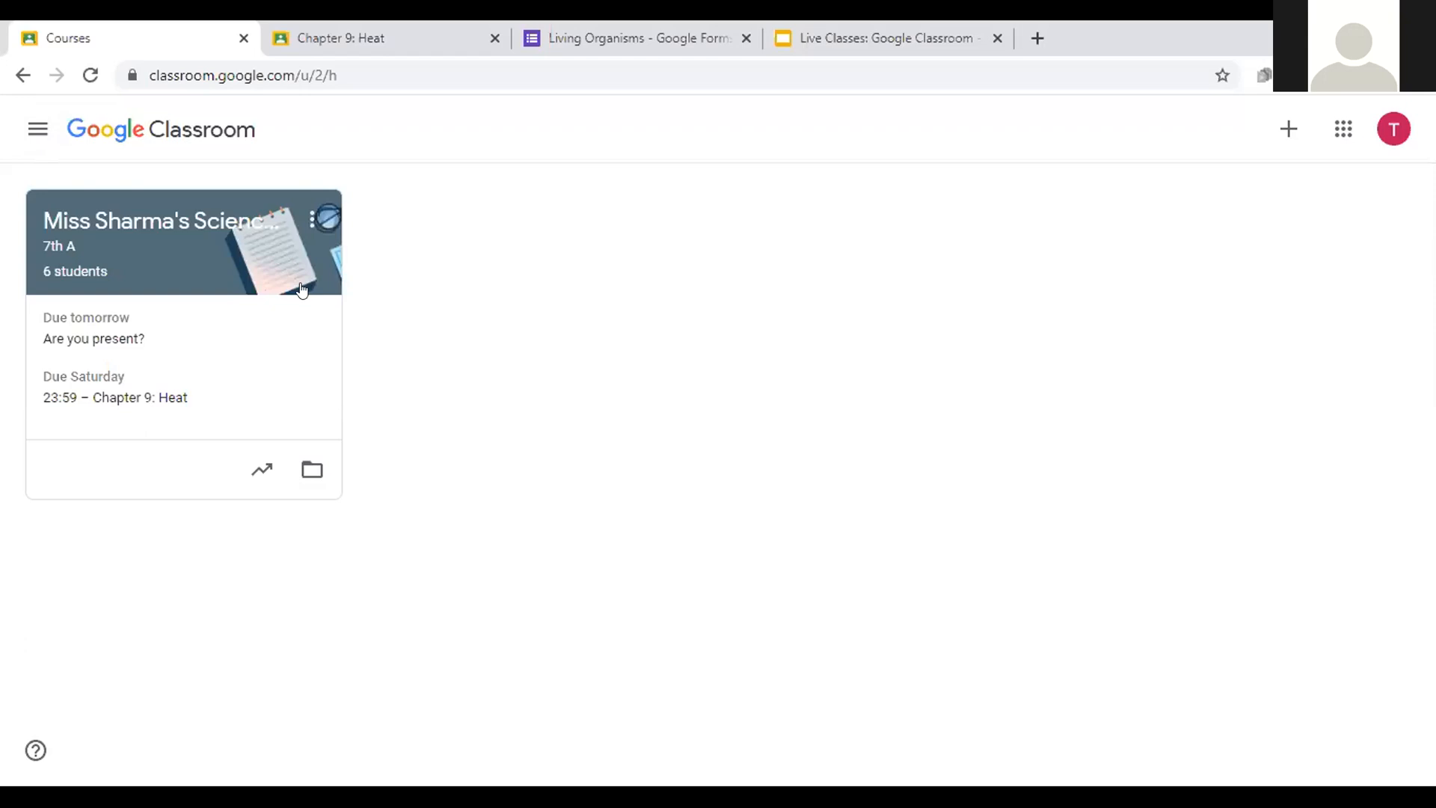
Step: Open the teacher's to-do list of work to review and examine its class filter options, including archived classes
left_click(36, 114)
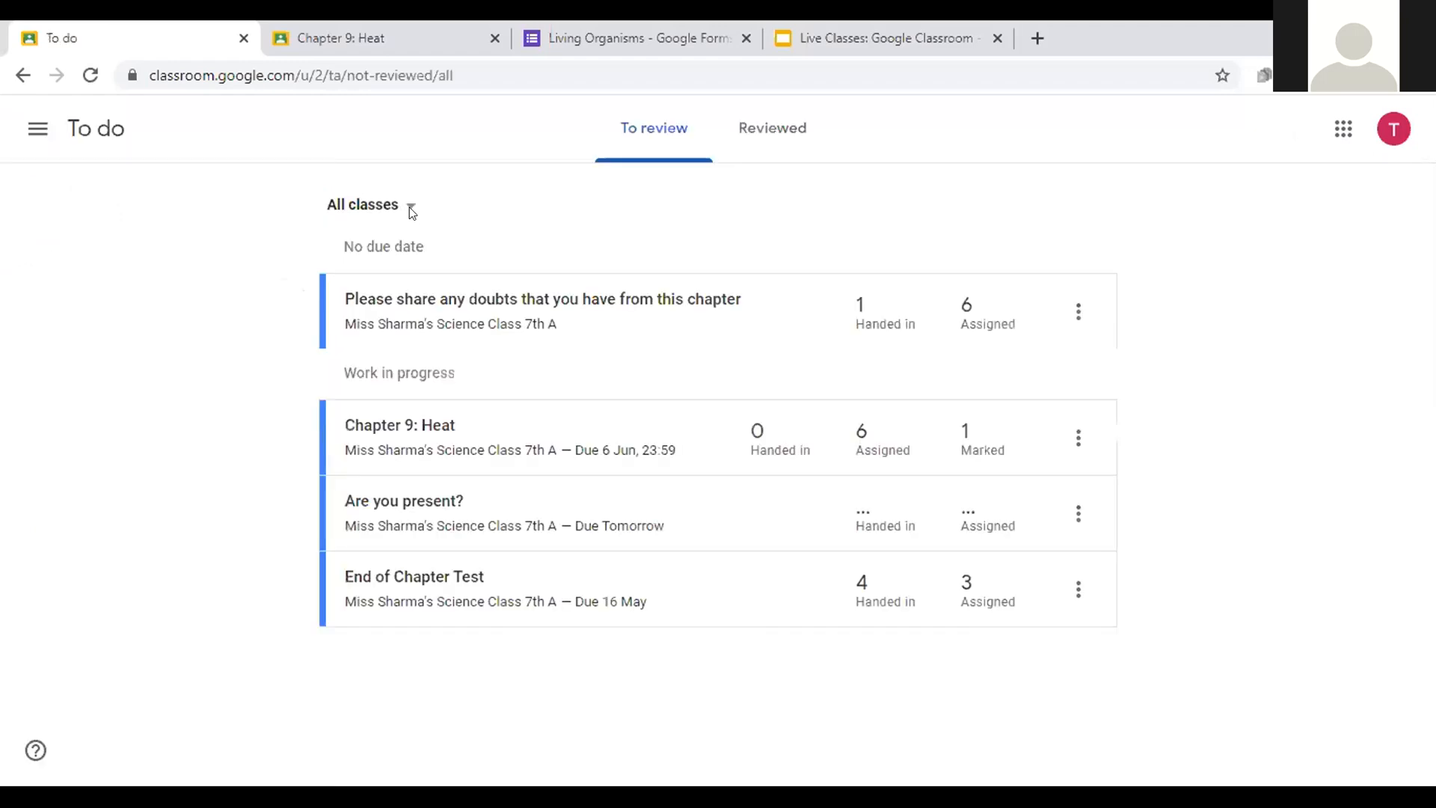
left_click(410, 208)
mouse_move(399, 340)
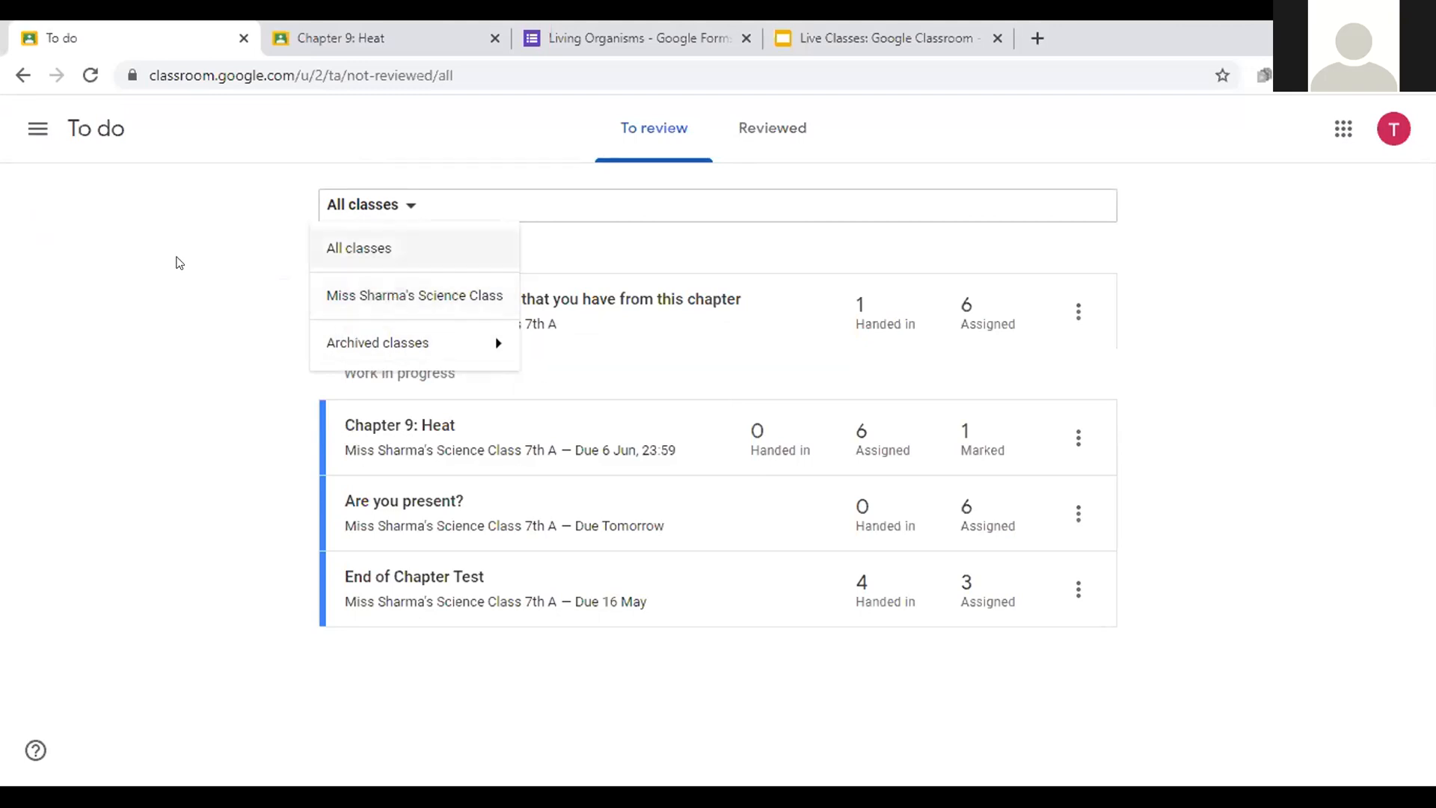
Step: Return to the 7th A class's classwork and open the Geography draft assignment for editing
left_click(17, 136)
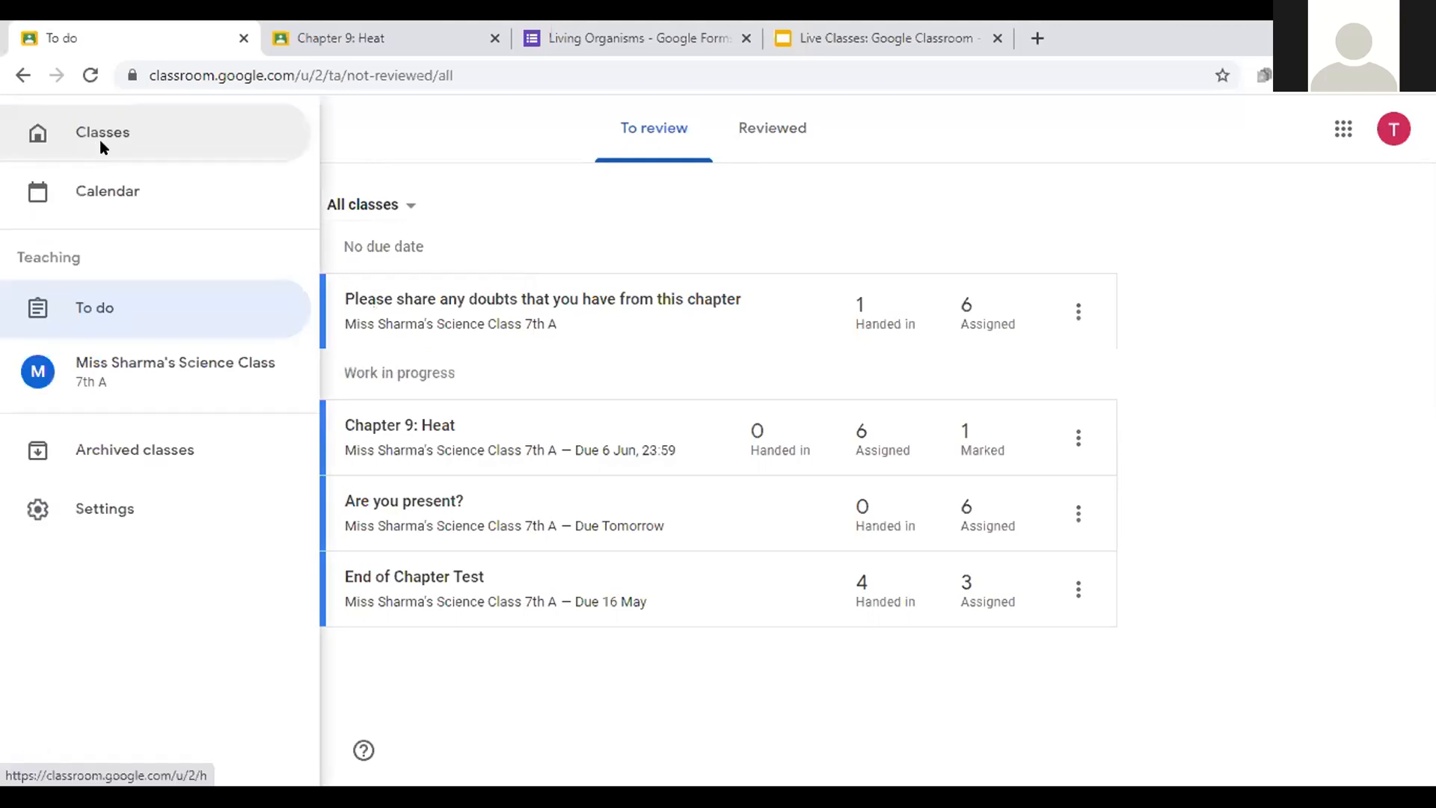
left_click(101, 143)
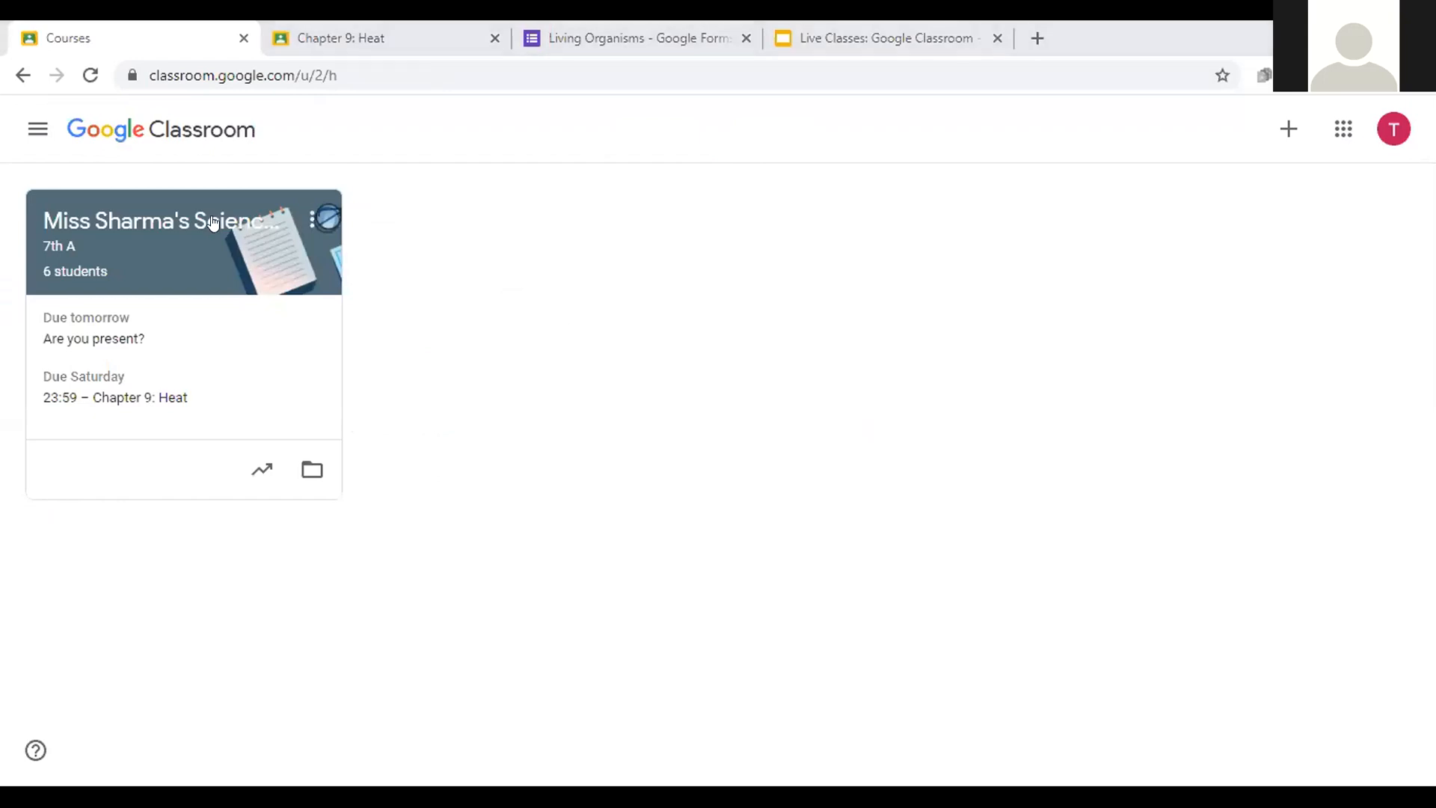
left_click(661, 236)
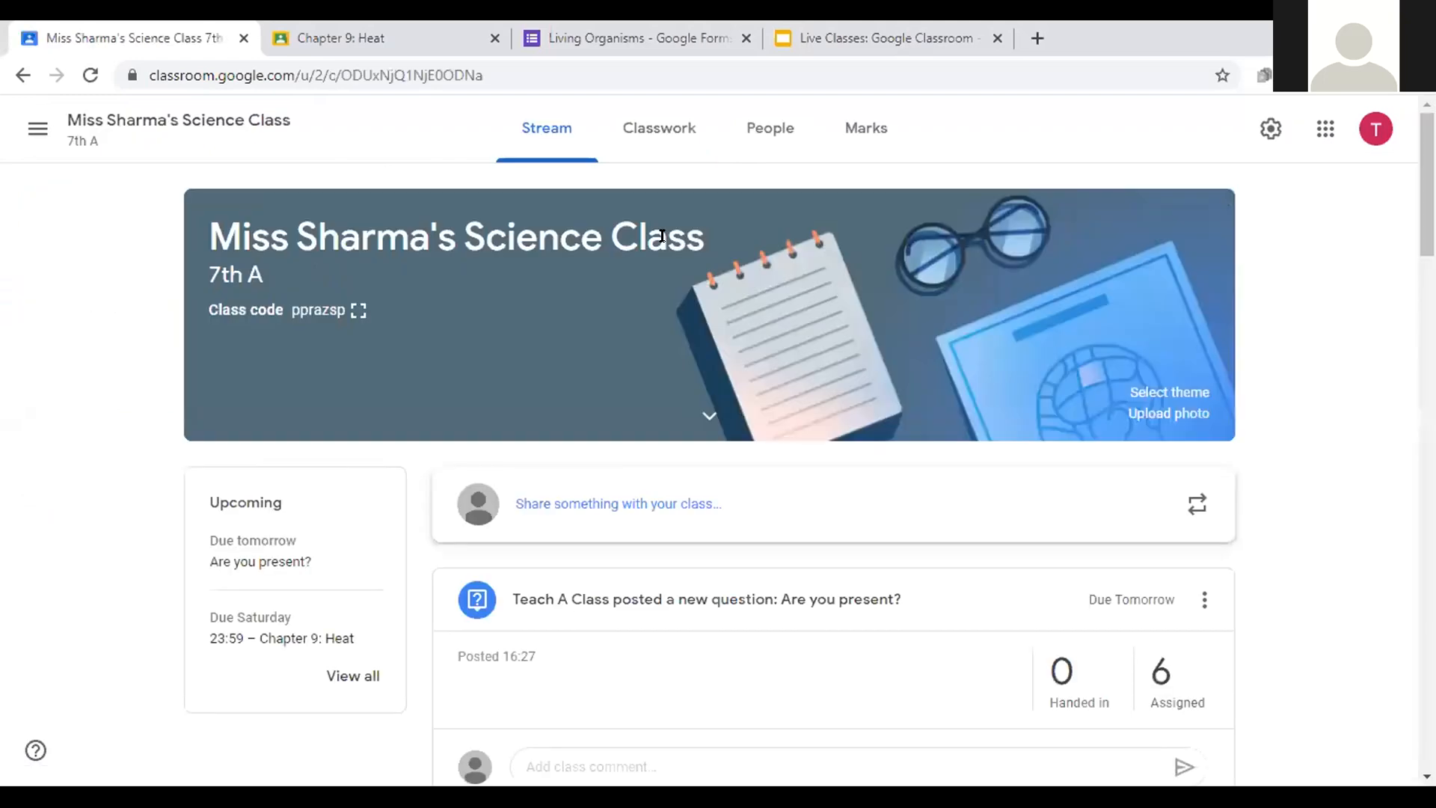
left_click(648, 131)
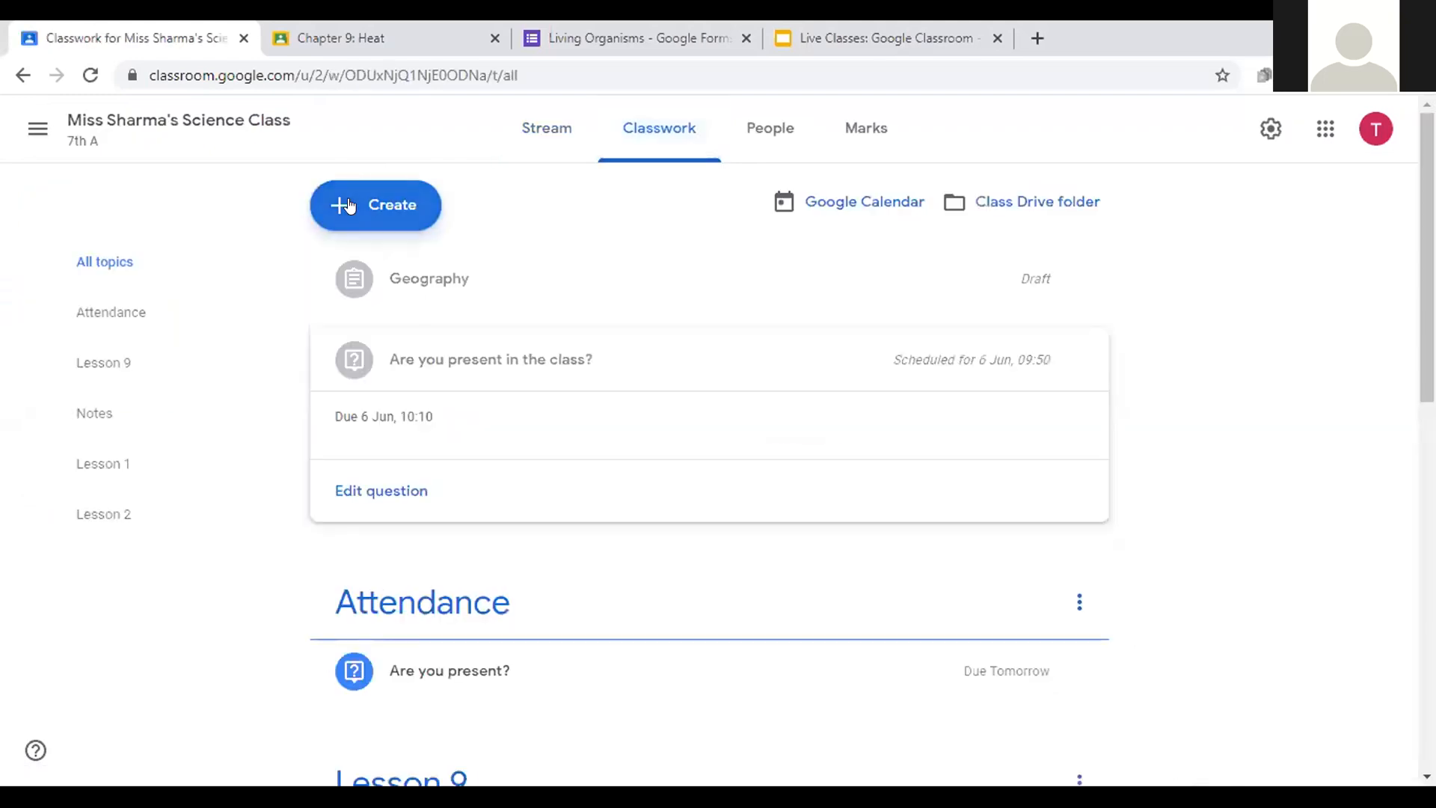
left_click(404, 287)
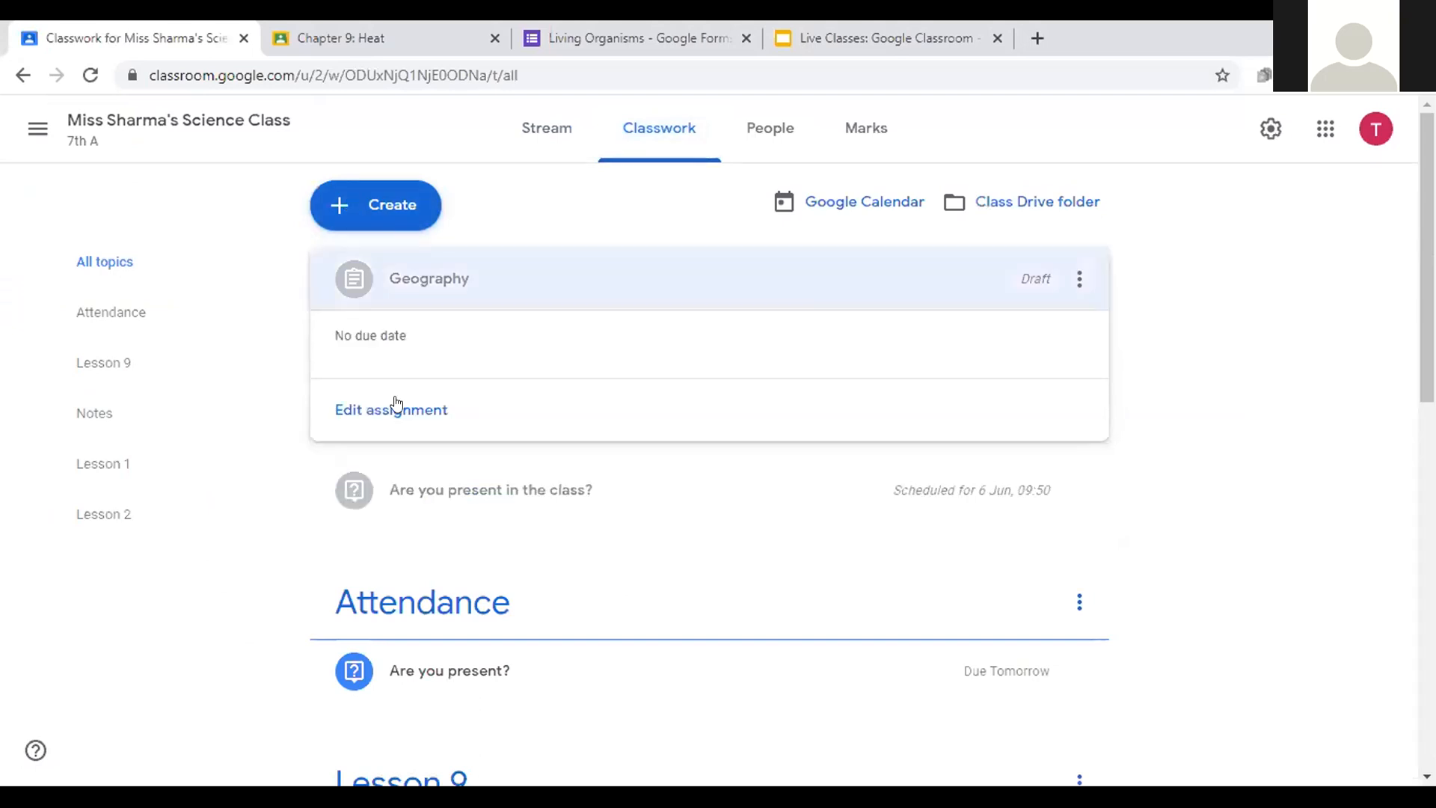
left_click(396, 408)
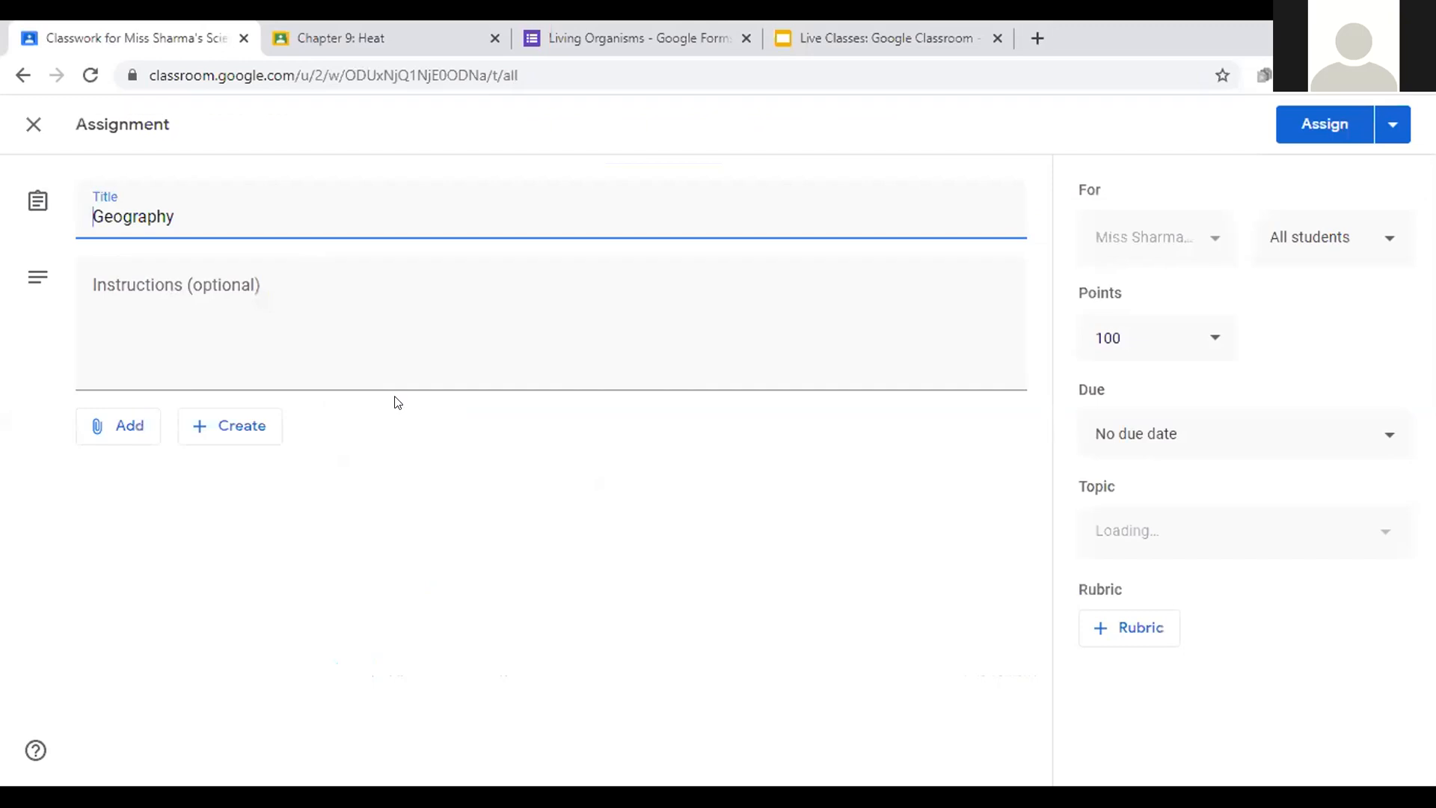
Step: Start creating a rubric for the Geography assignment and read the introductory note about criteria, performance levels and student copies
left_click(1134, 621)
left_click(1129, 669)
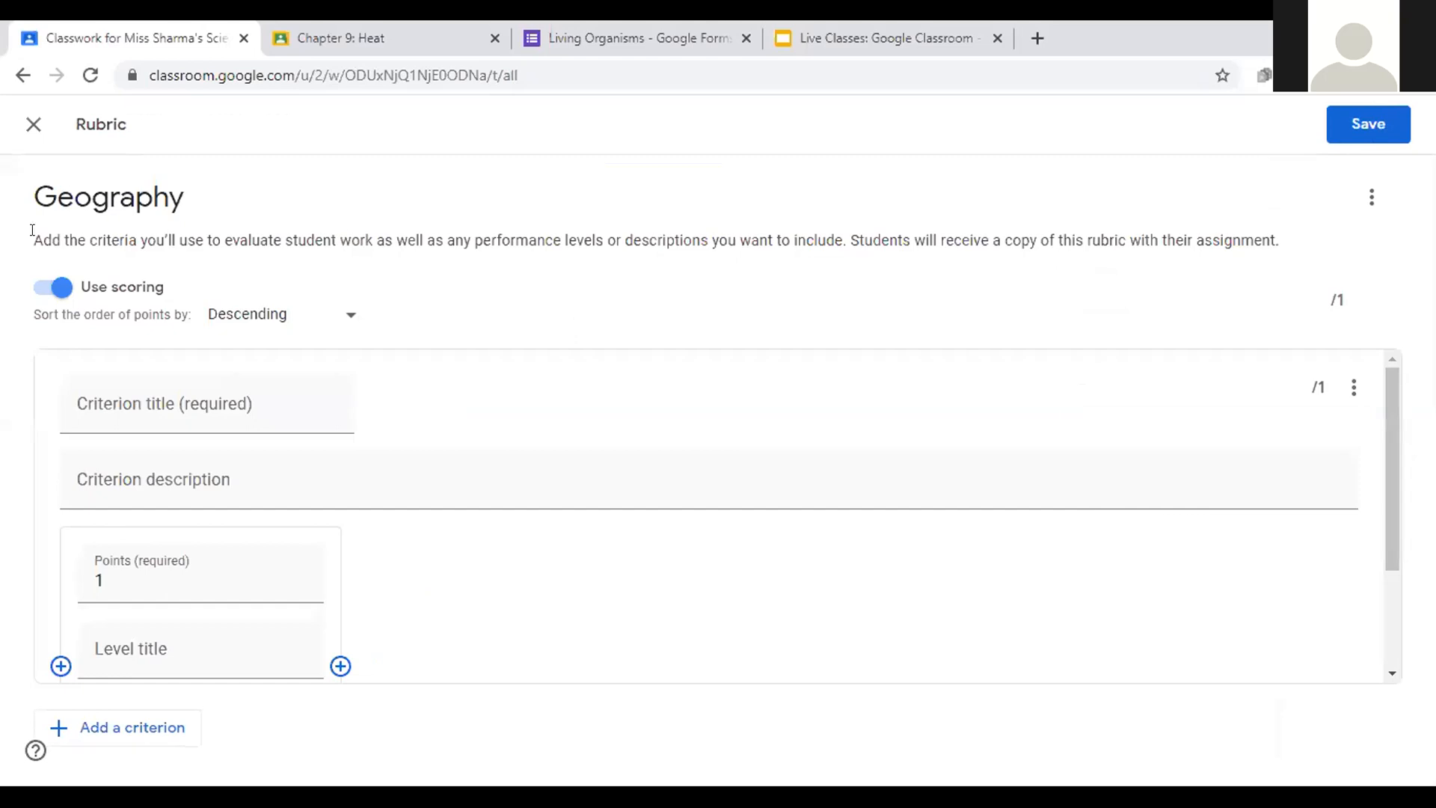
left_click_drag(170, 235, 164, 228)
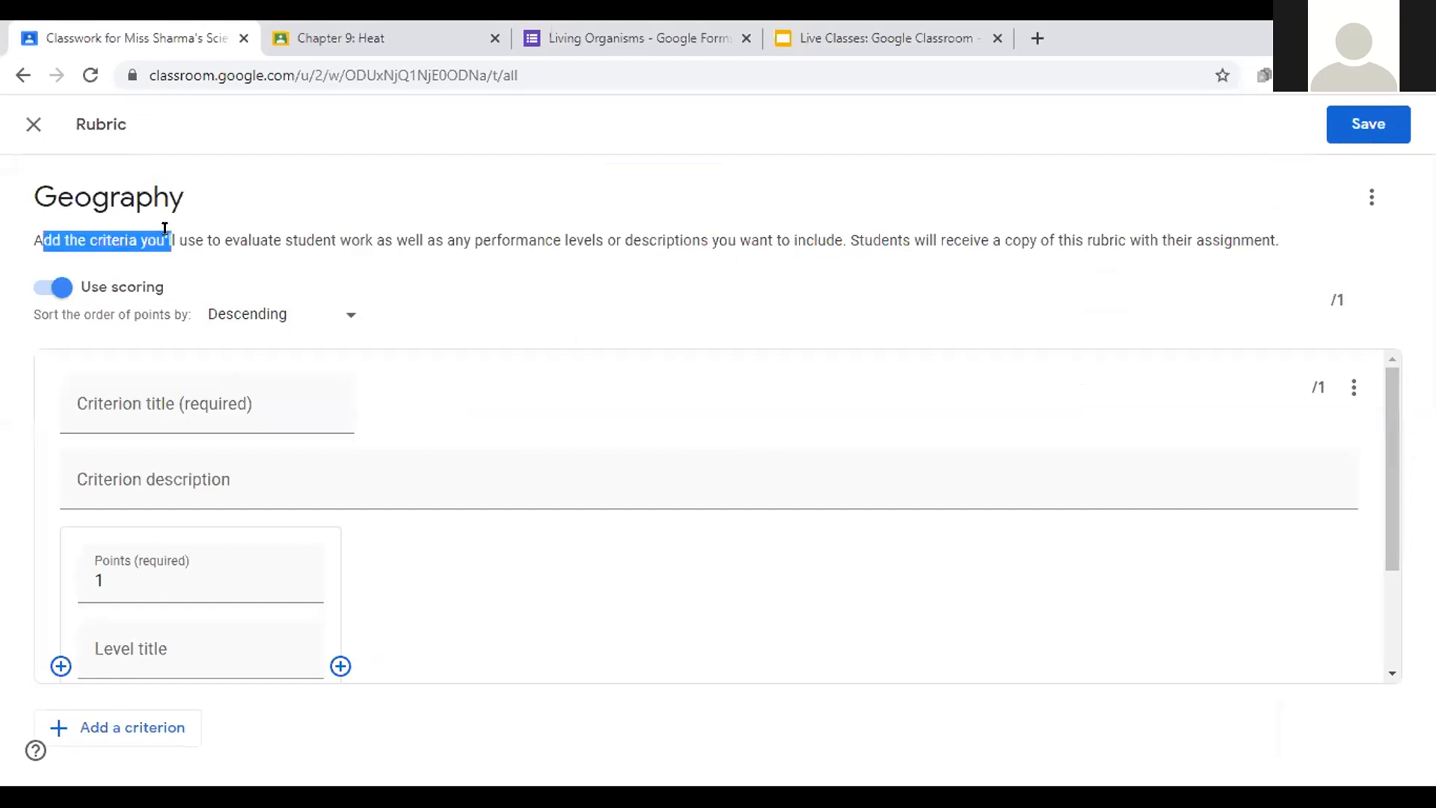
left_click_drag(259, 240, 465, 244)
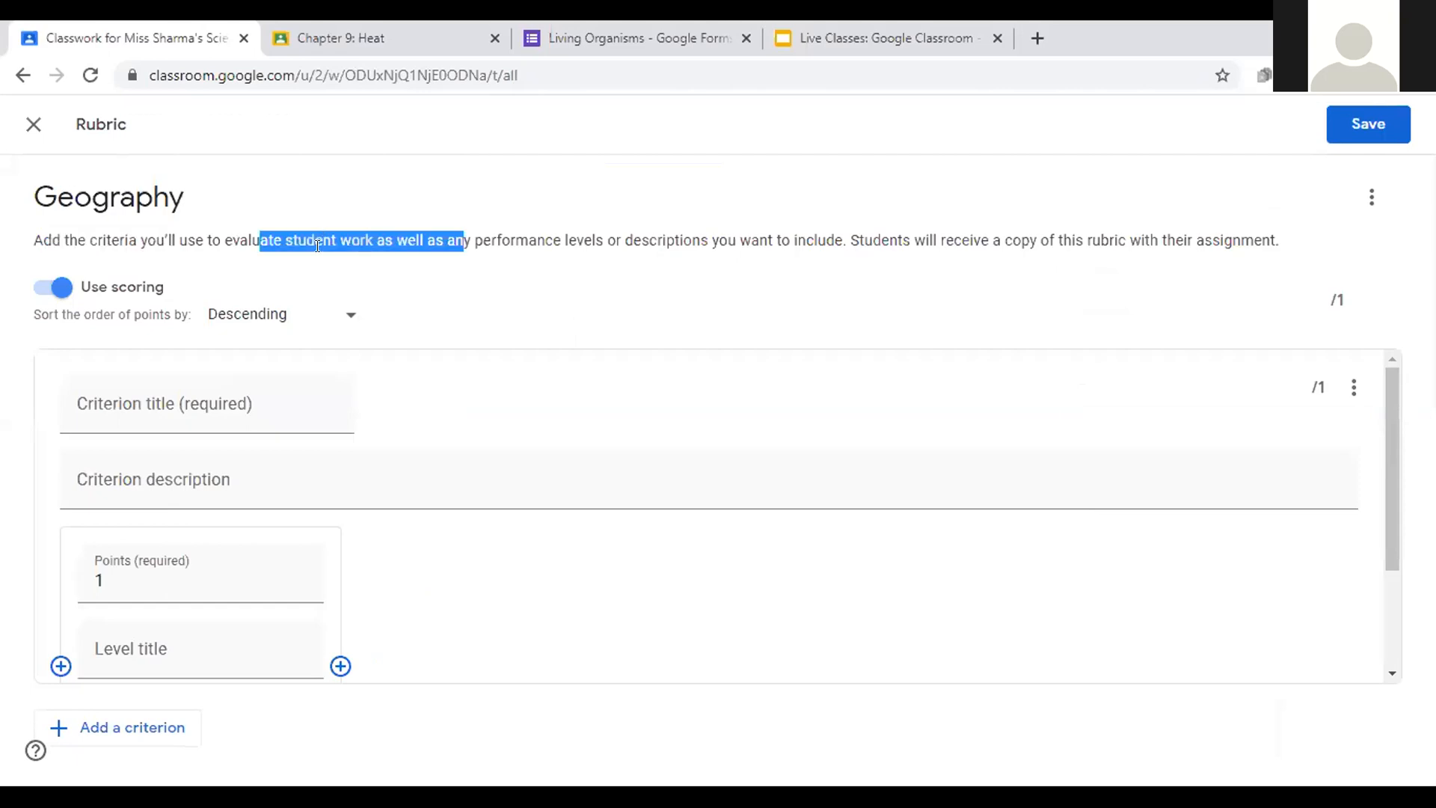
left_click(663, 266)
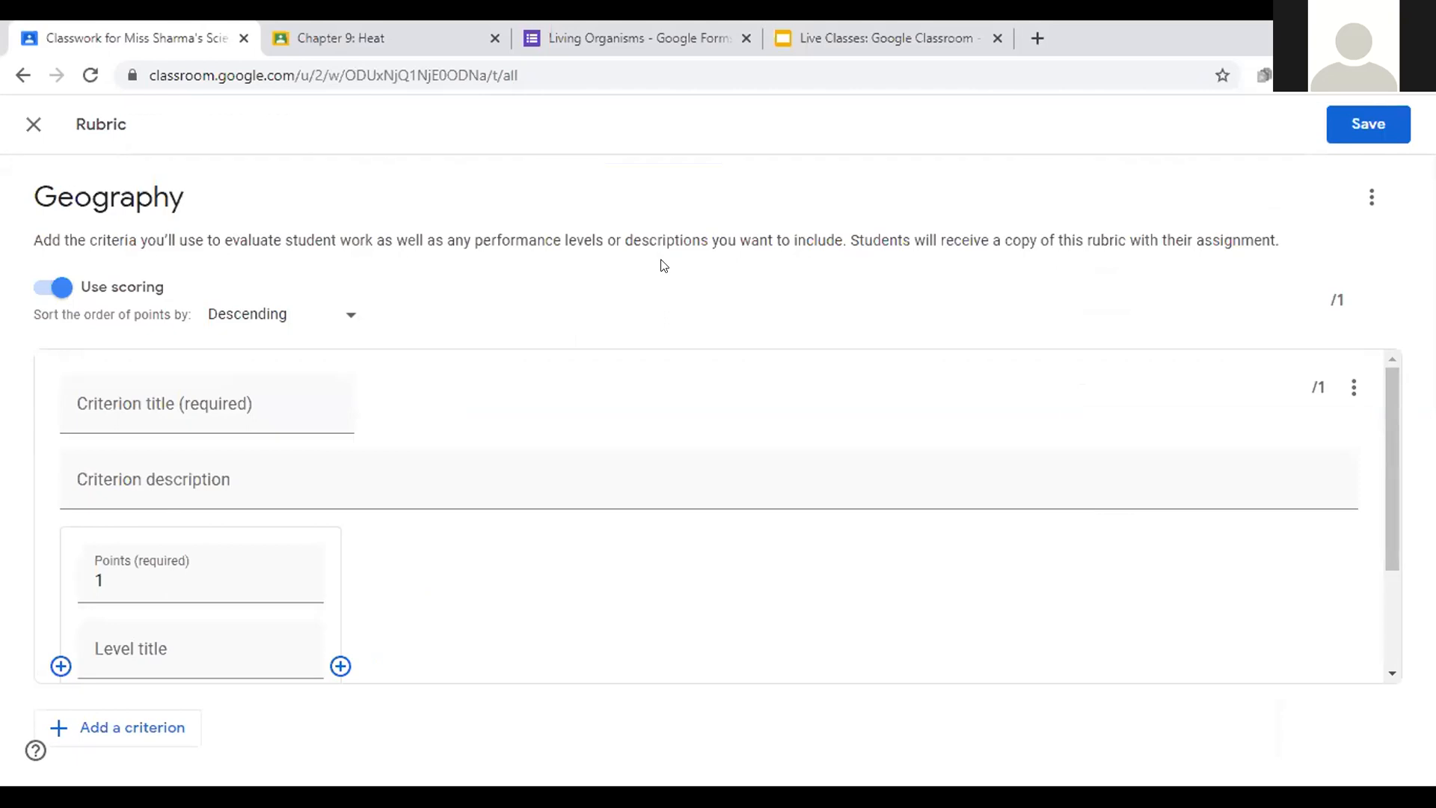
left_click_drag(1220, 233, 1281, 237)
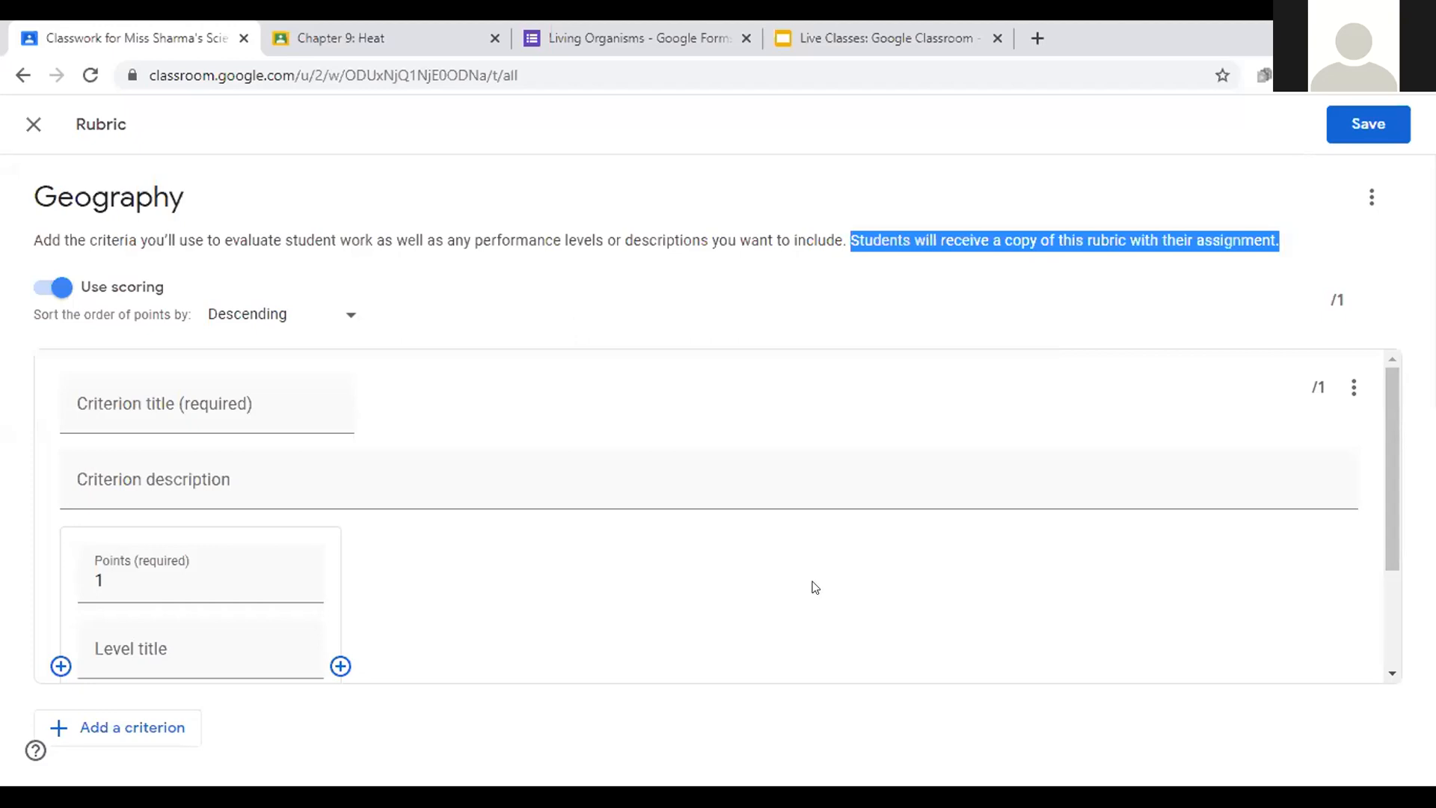
Step: Title the rubric's first criterion "Spellings" and set its level to 2 points
left_click(193, 407)
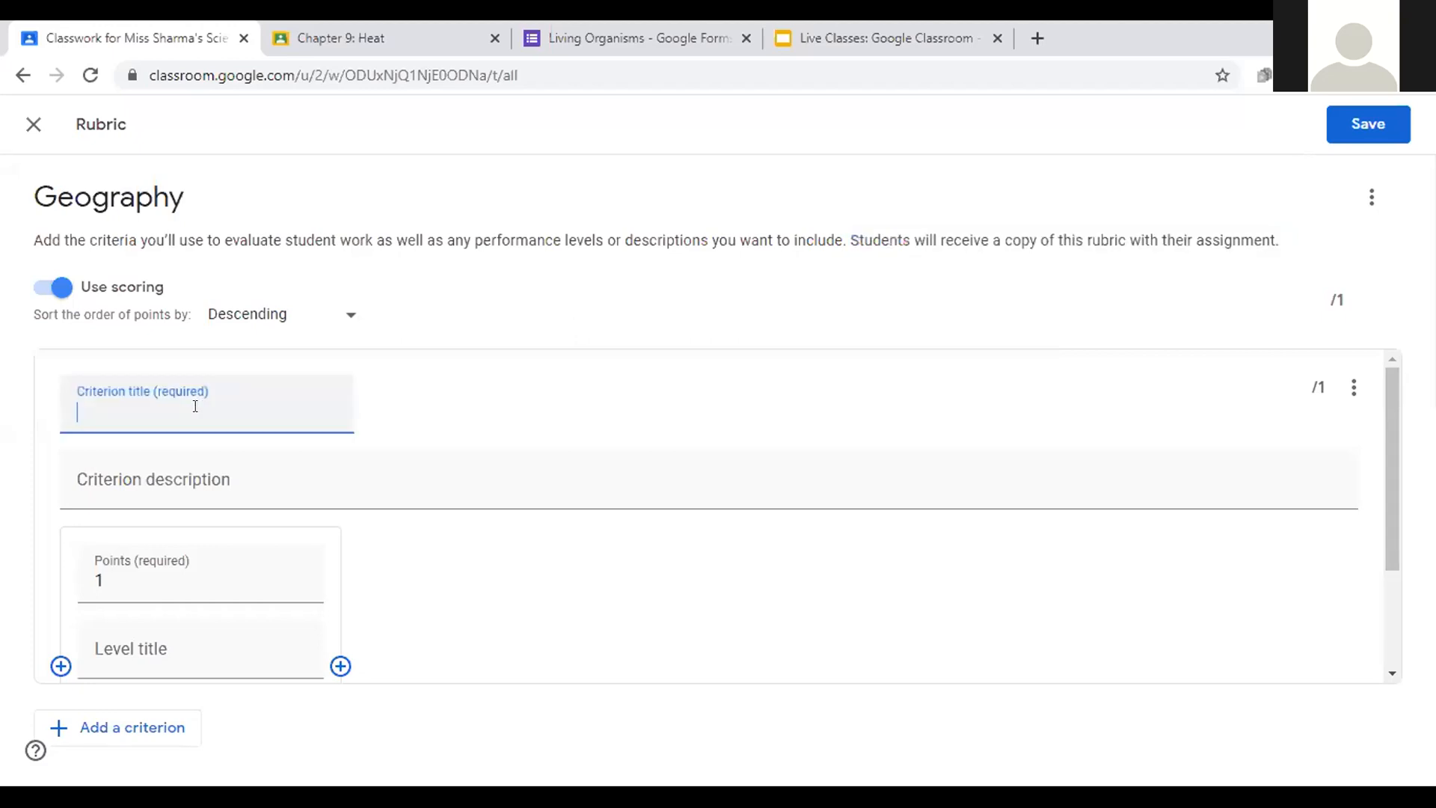
type("Gr")
key("BackSpace")
key("BackSpace")
type("Spellings")
left_click(135, 581)
scroll(168, 481, "down", 2)
scroll(167, 481, "up", 1)
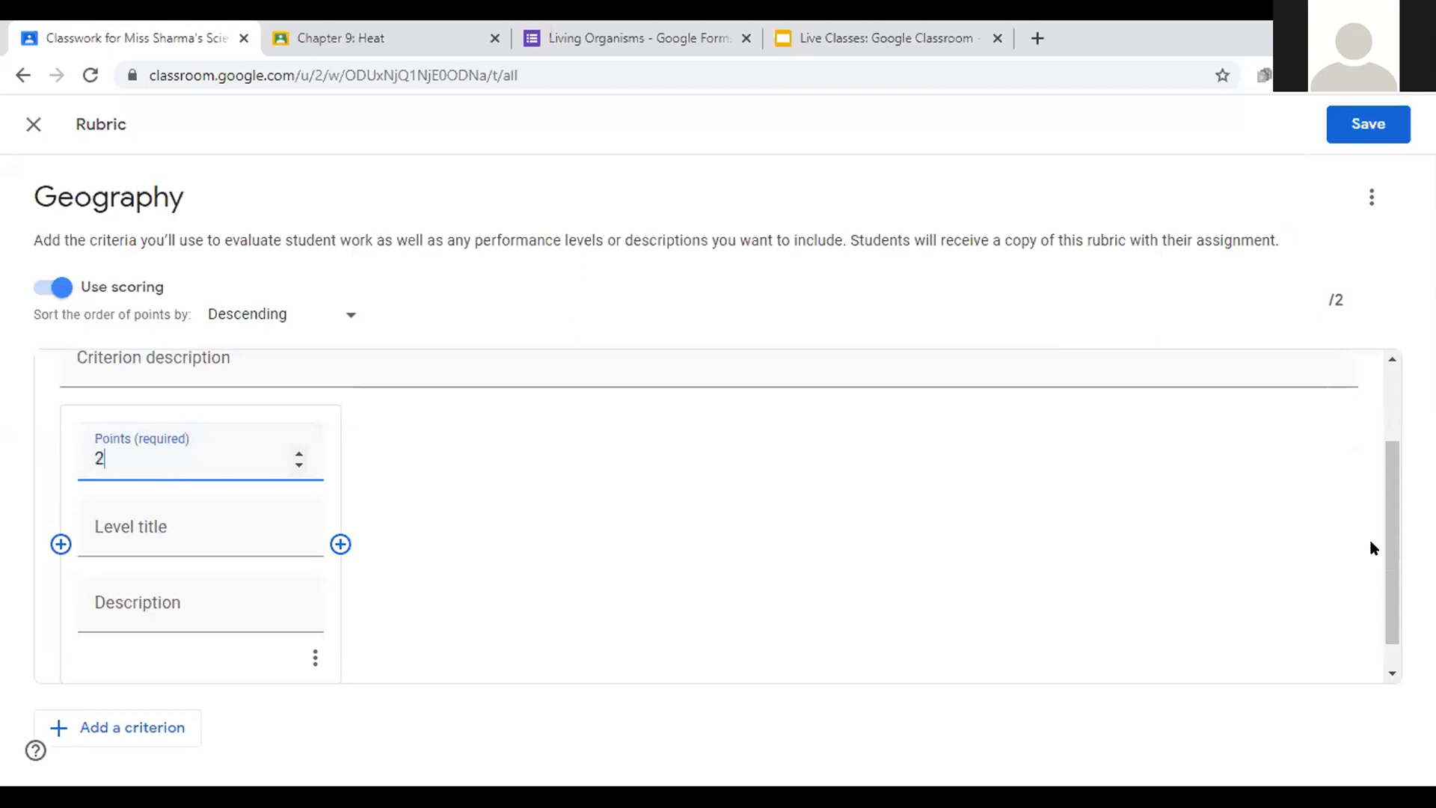
left_click(1396, 538)
scroll(577, 404, "up", 2)
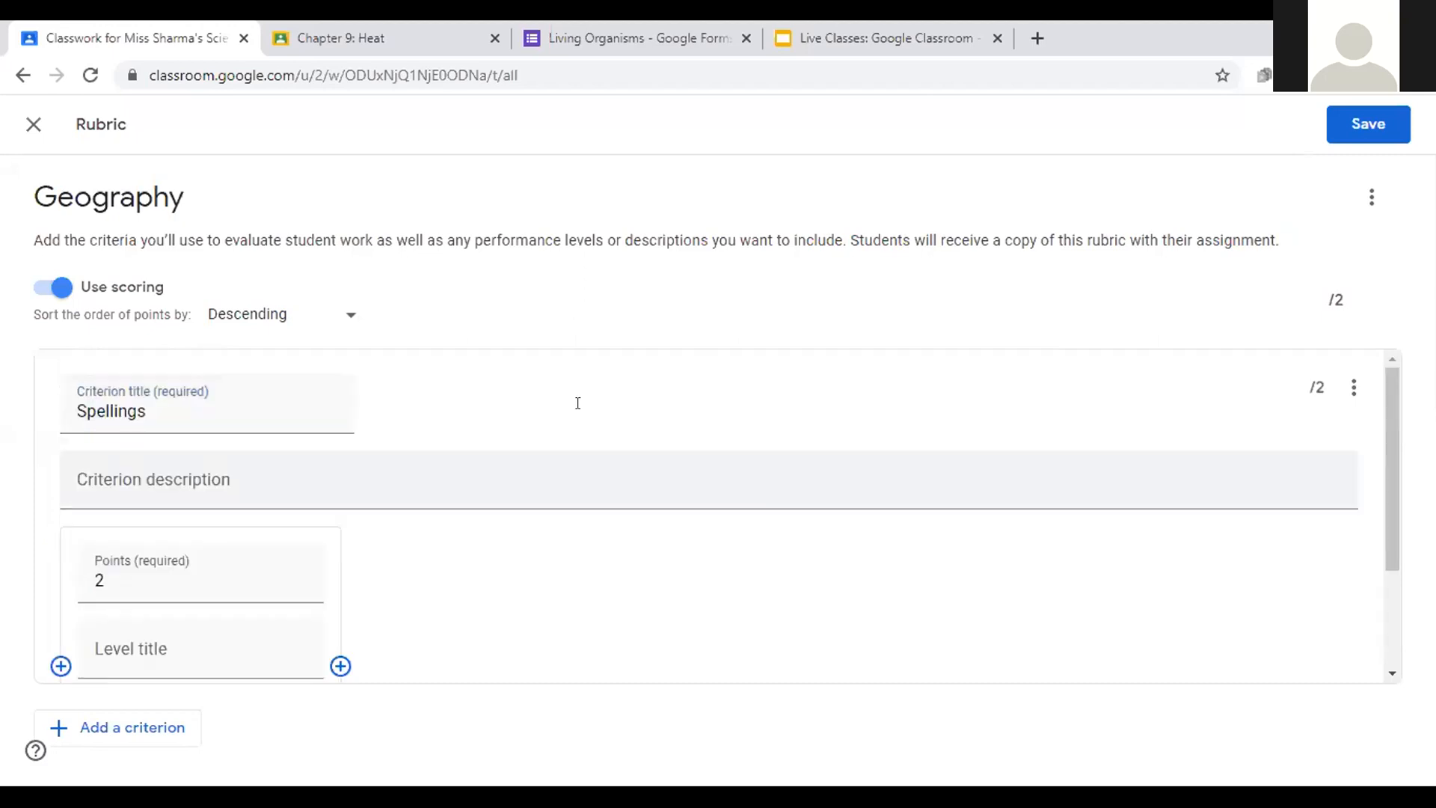
Step: Describe the Spellings criterion as "For every wrong spelling, 0.25 marks will be deducted."
left_click(224, 474)
type("For ever")
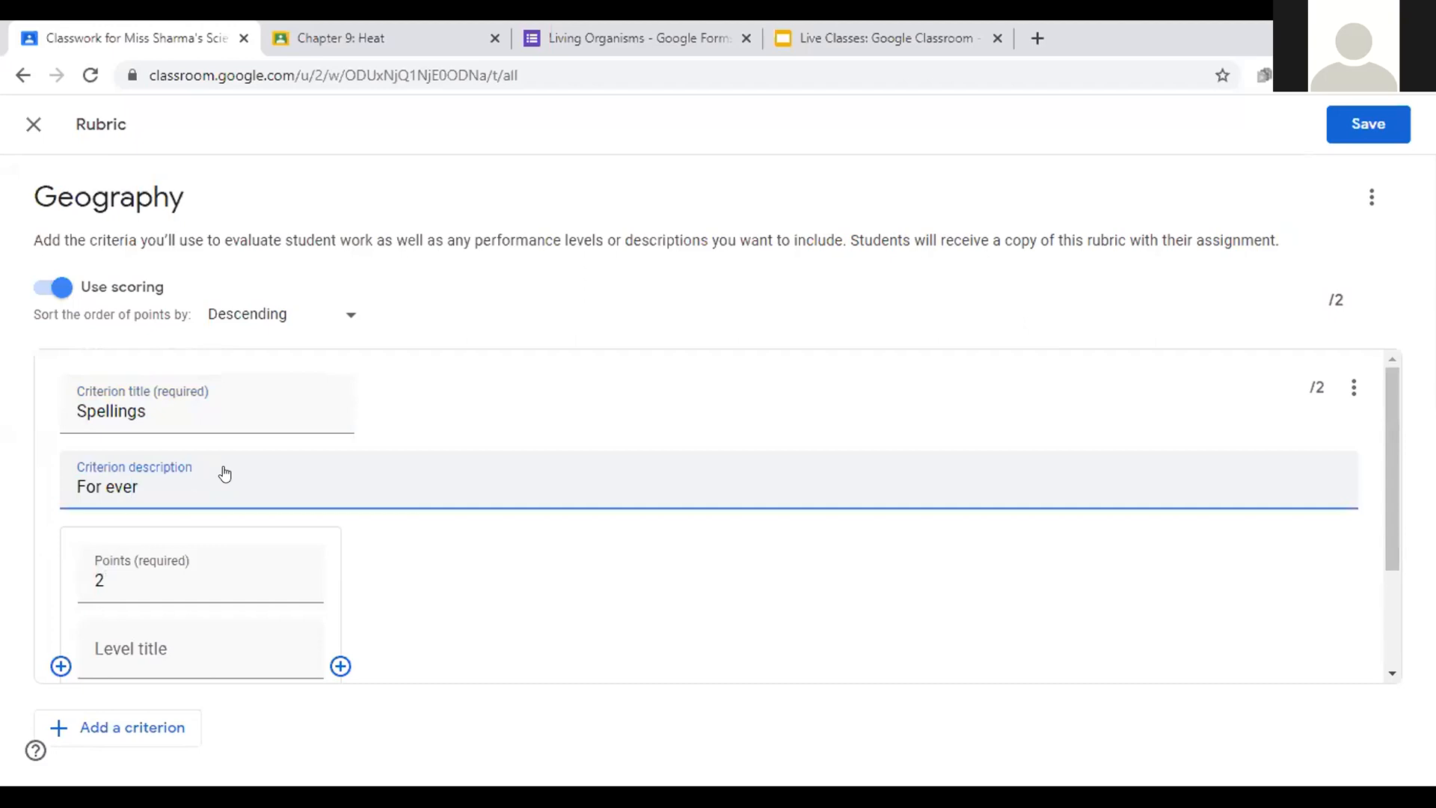
type("y wrong spelling, 0.25 marks will be deduca")
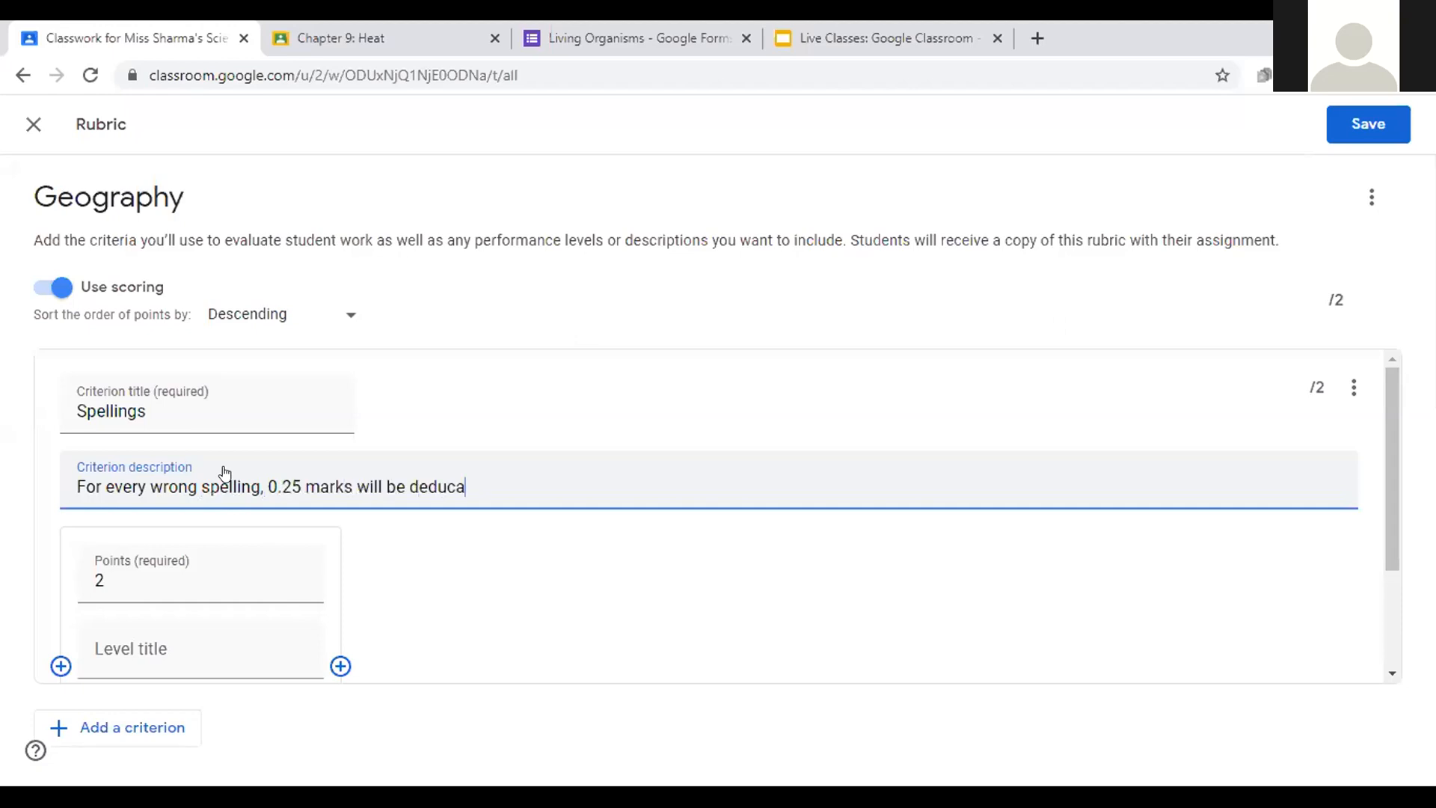
key("BackSpace")
type("ted.")
Step: Look over the criterion's level fields, and discard the unsaved rubric to return to the Geography assignment
left_click_drag(1383, 444, 1383, 563)
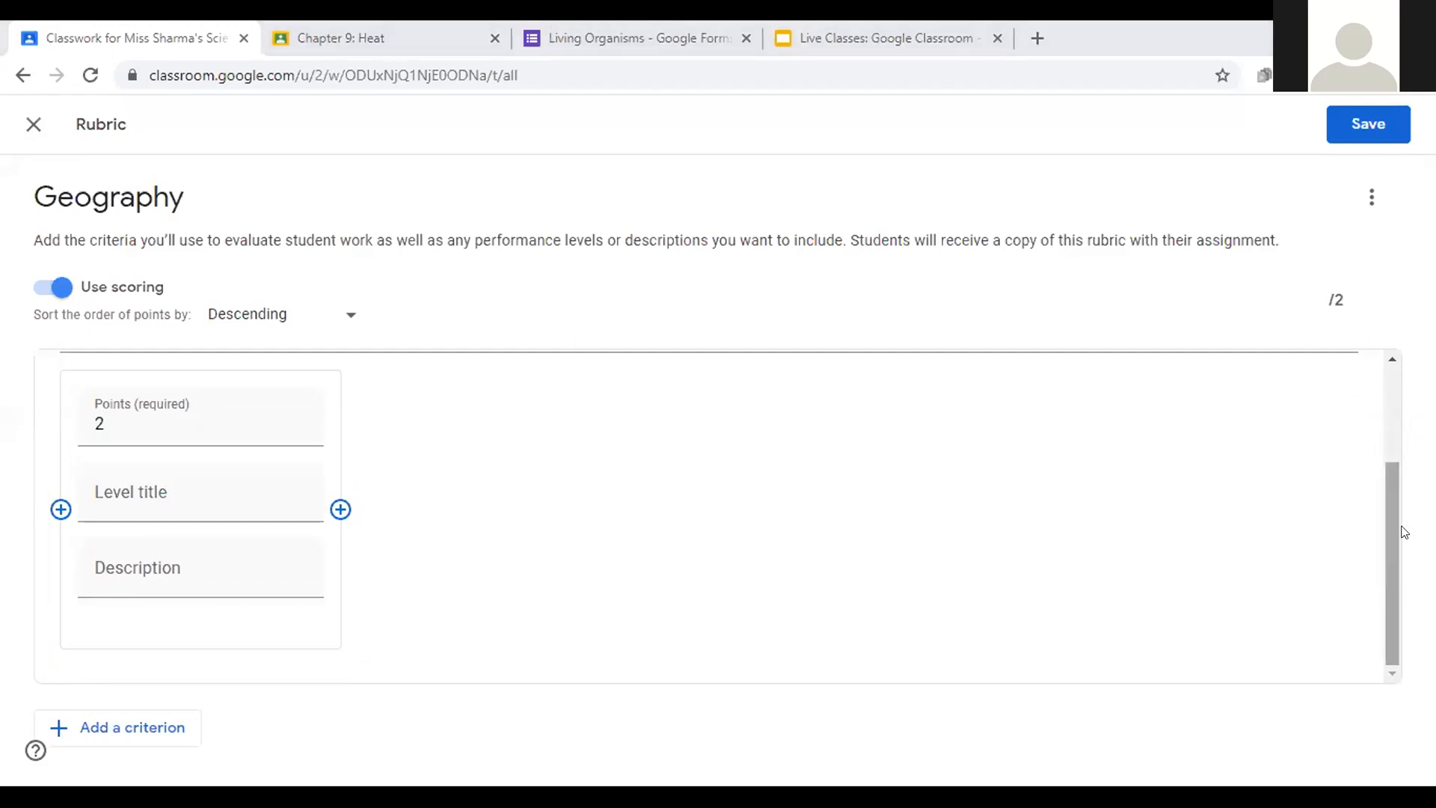
left_click_drag(1395, 499, 1395, 403)
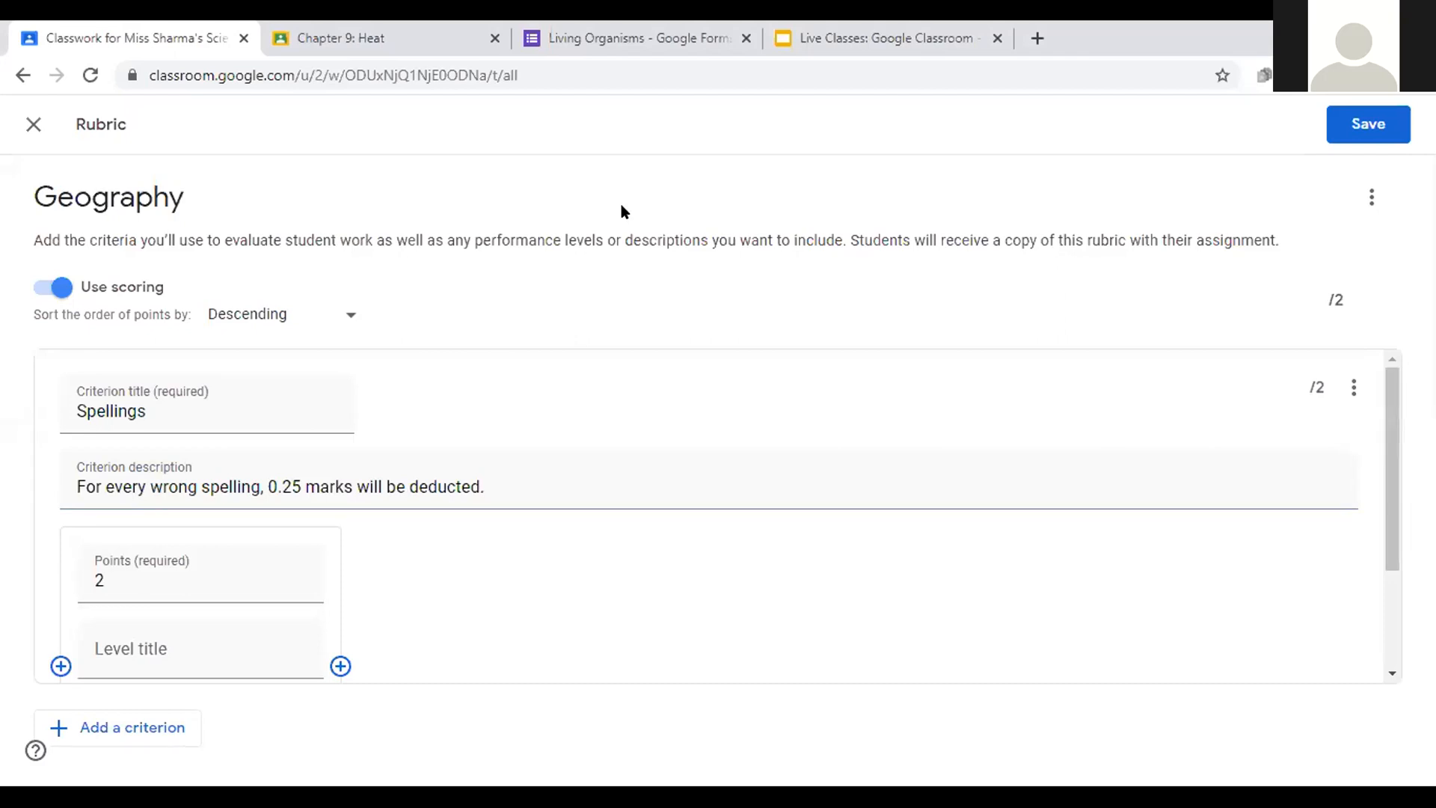
left_click(31, 127)
left_click(837, 496)
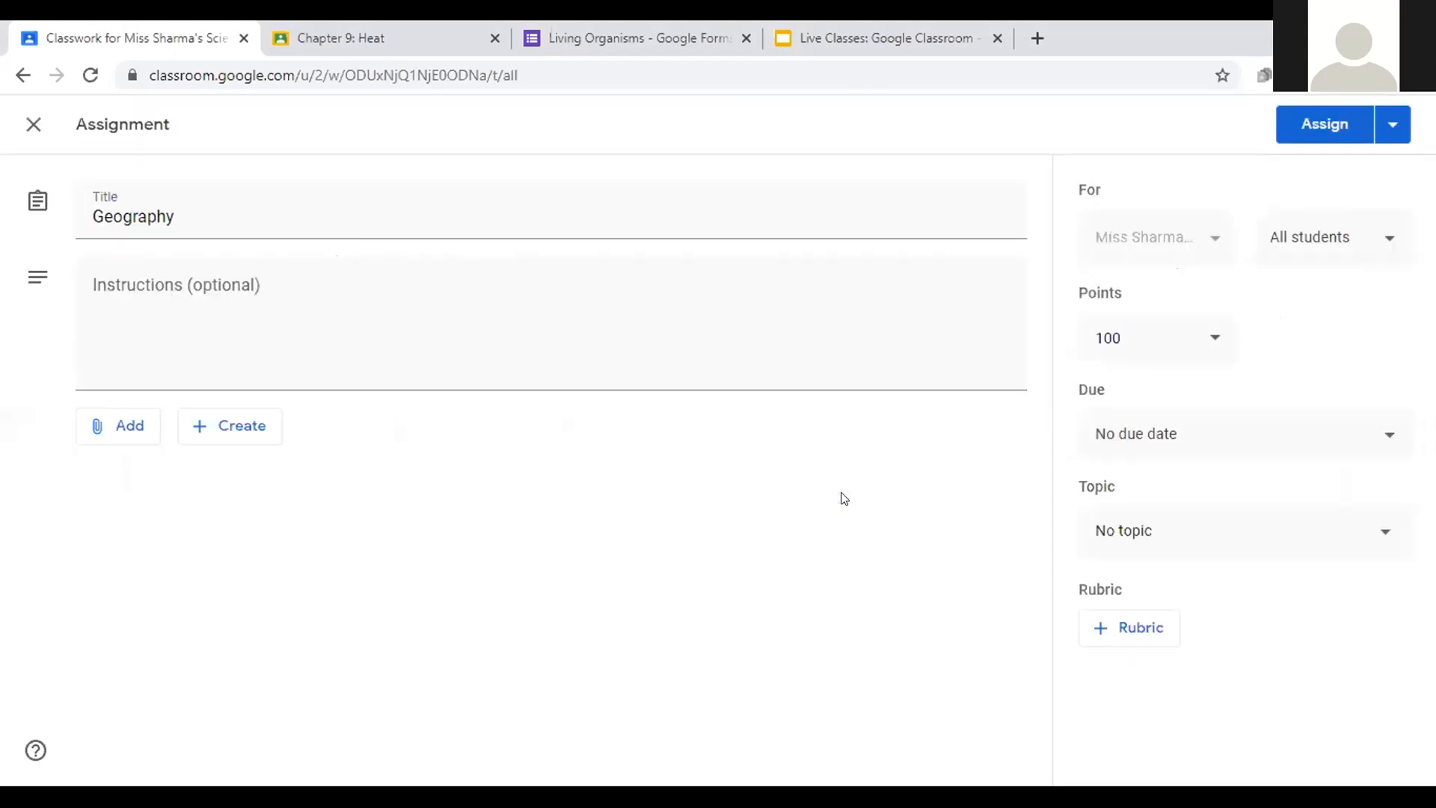